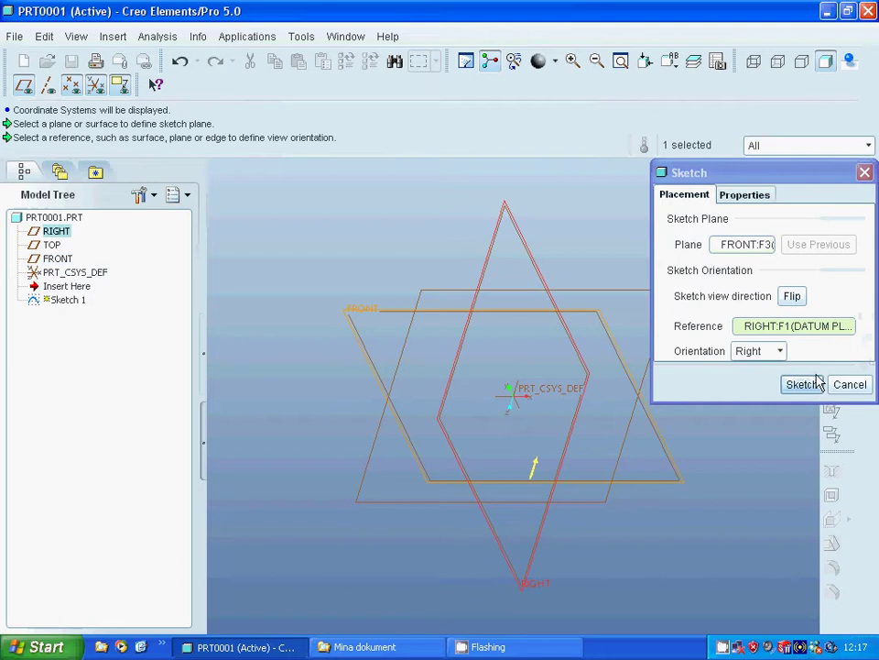
# Sketch a circle about 48 in diameter on the FRONT plane, centred on the horizontal reference about 192 left of the vertical reference
pyautogui.click(811, 385)
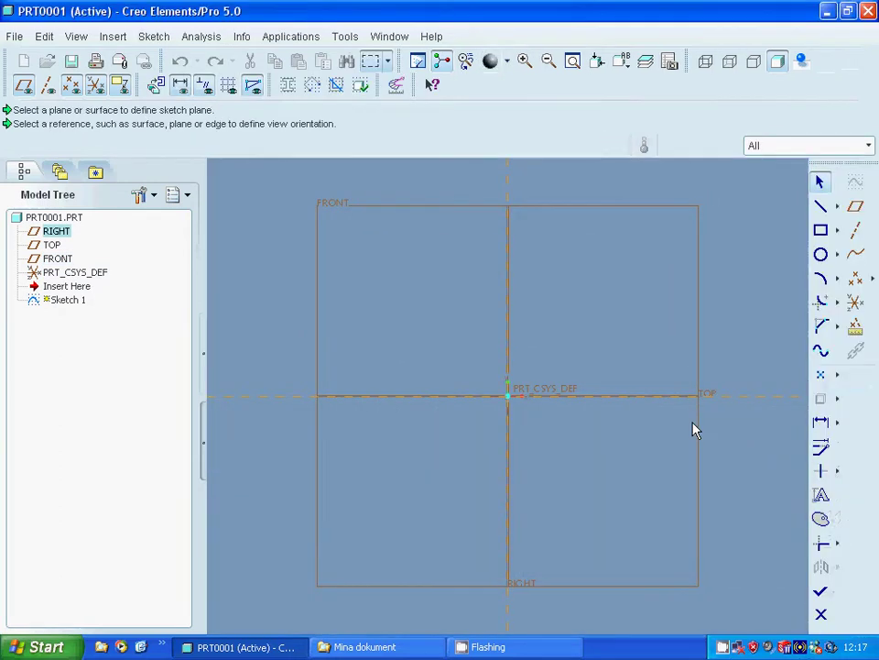
pyautogui.click(829, 257)
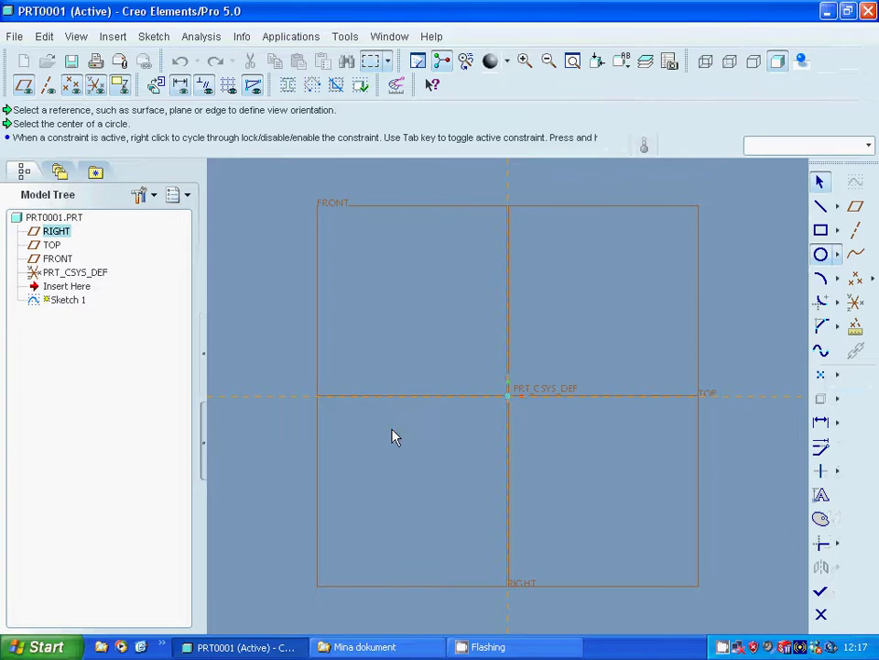
pyautogui.click(364, 399)
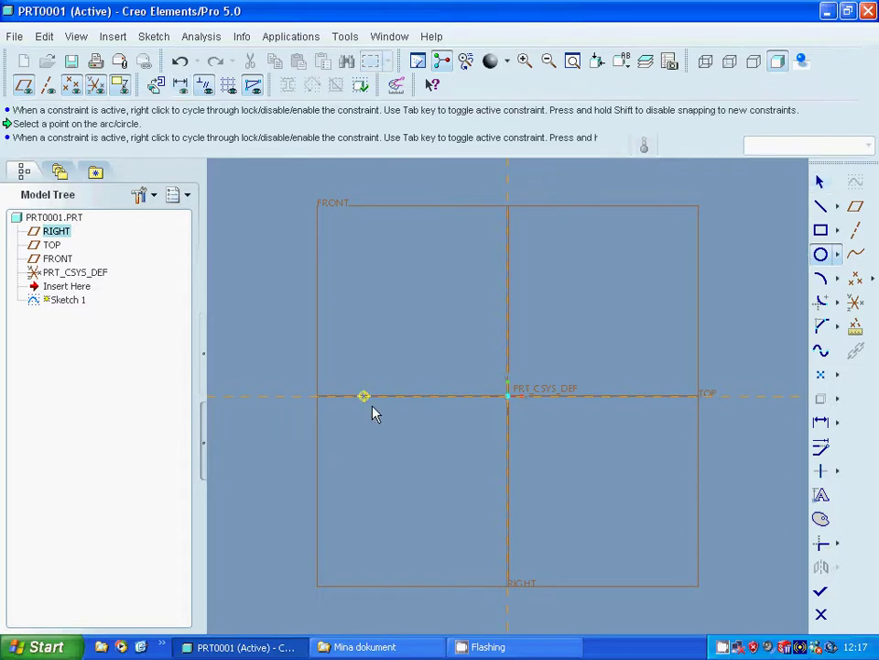
pyautogui.click(371, 414)
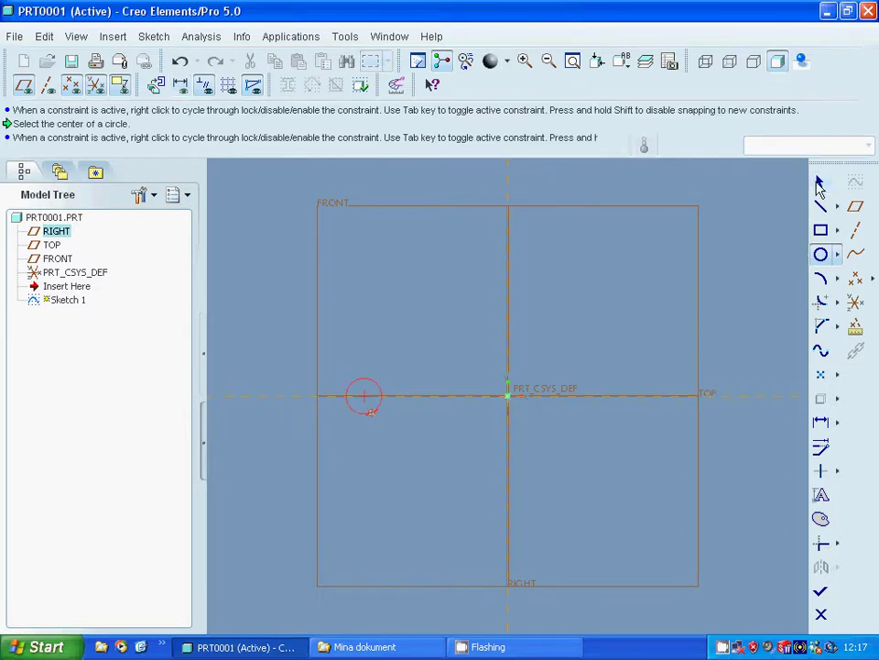
pyautogui.middleClick(746, 220)
# Set the circle's diameter to 20 and its centre's distance from the vertical reference to 100, and finish the sketch
pyautogui.doubleClick(322, 381)
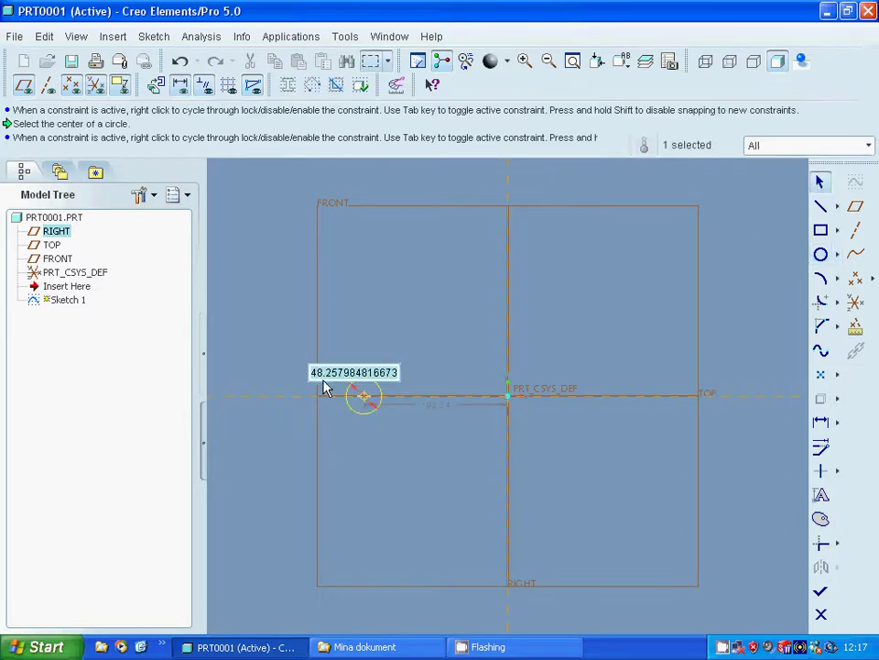
pyautogui.write('20')
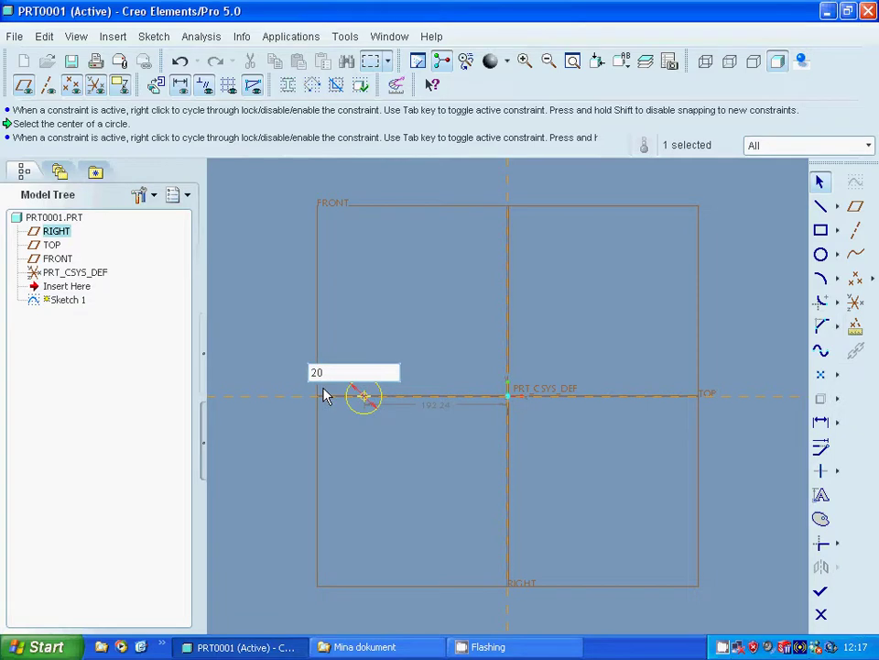
pyautogui.press('Return')
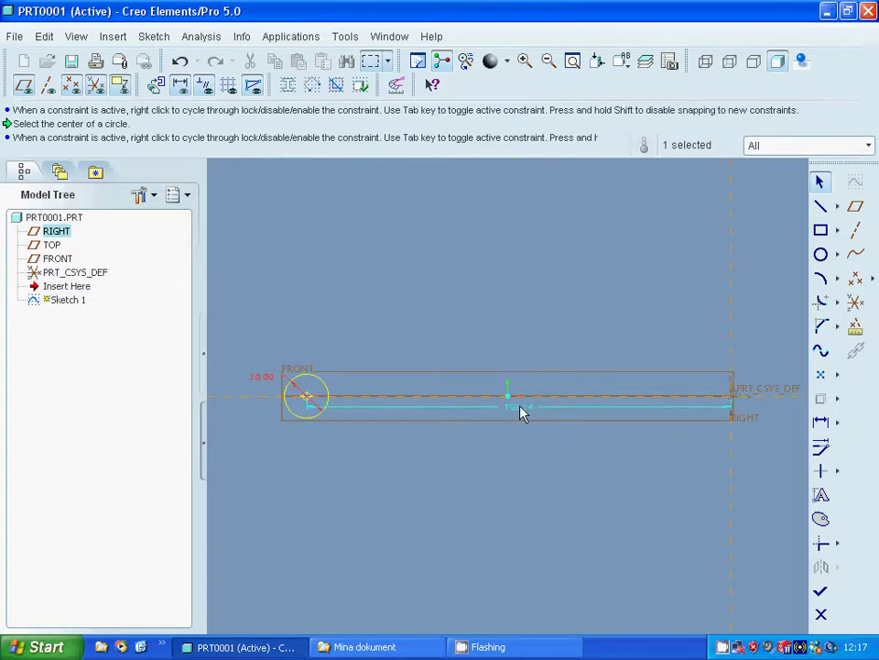
pyautogui.doubleClick(519, 408)
pyautogui.write('100.00')
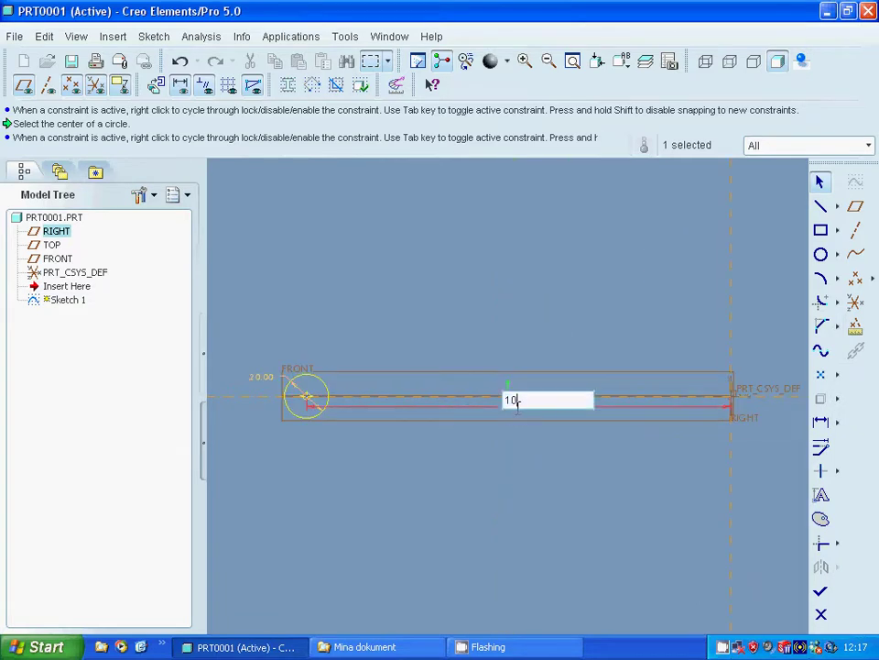
pyautogui.click(822, 590)
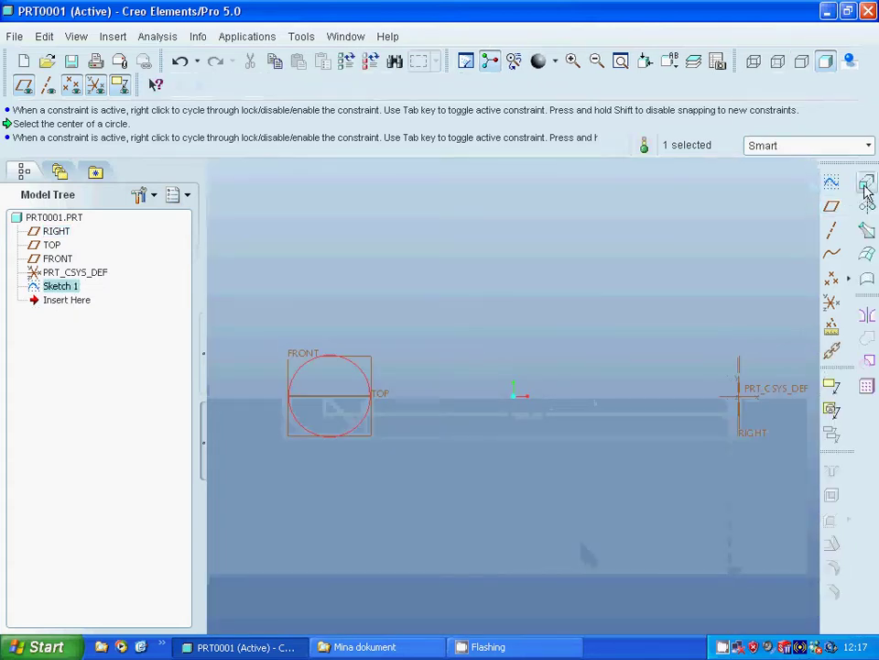
# Extrude the circle as a solid to a depth of 10, with the direction flipped to the back side of the FRONT plane
pyautogui.click(866, 184)
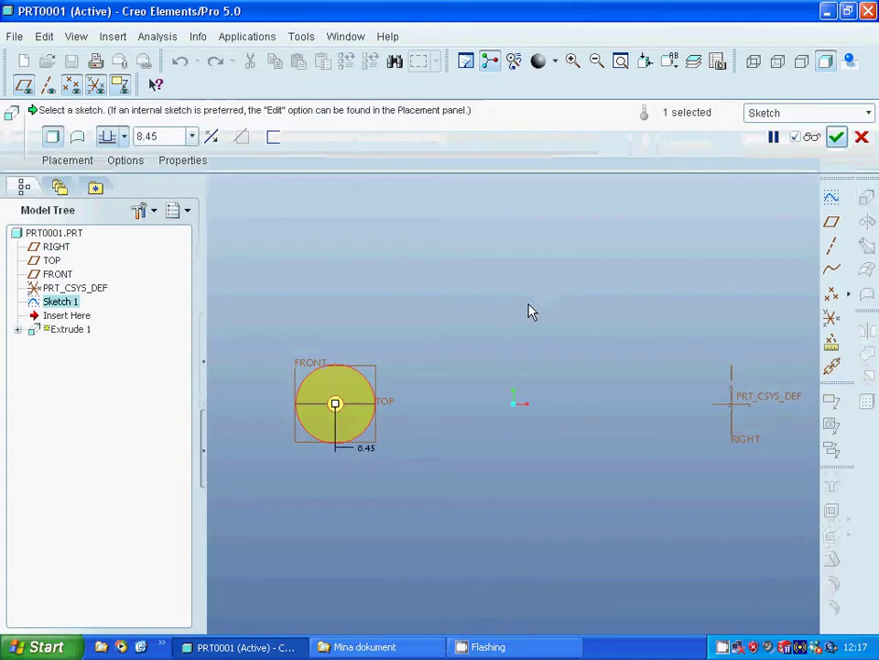
pyautogui.moveTo(528, 311); pyautogui.dragTo(515, 333, button='middle')
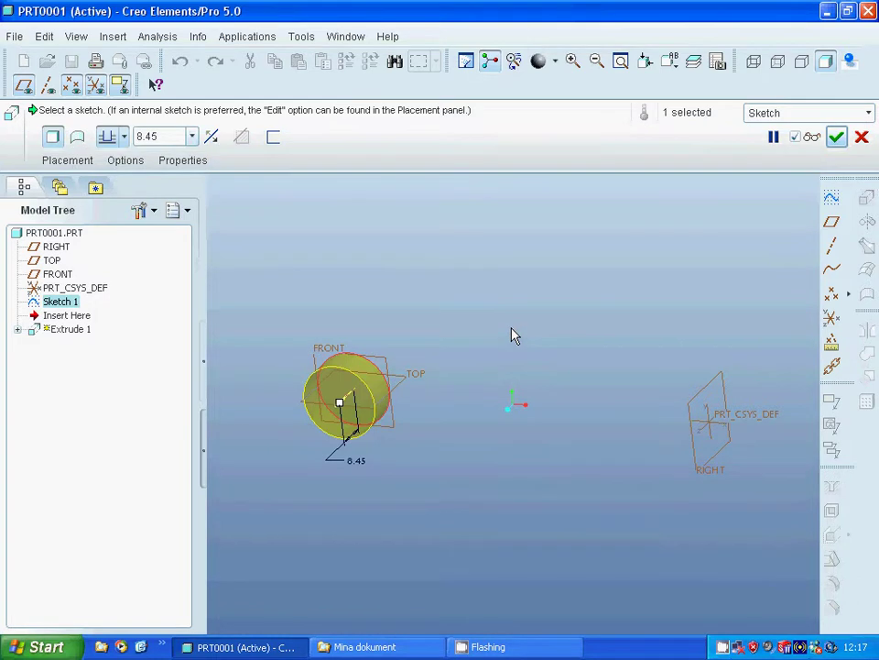
pyautogui.click(212, 136)
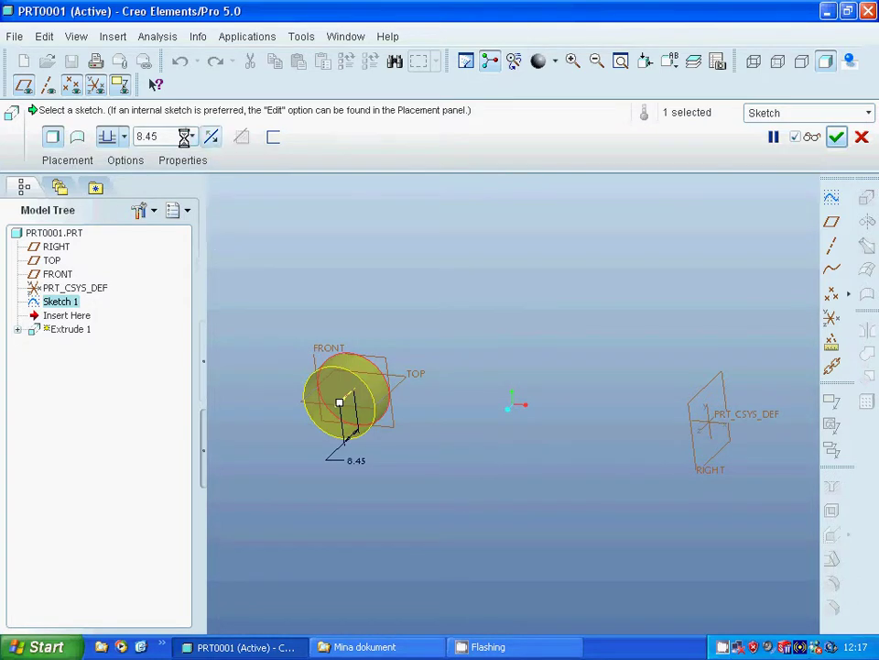
pyautogui.doubleClick(168, 136)
pyautogui.write('10')
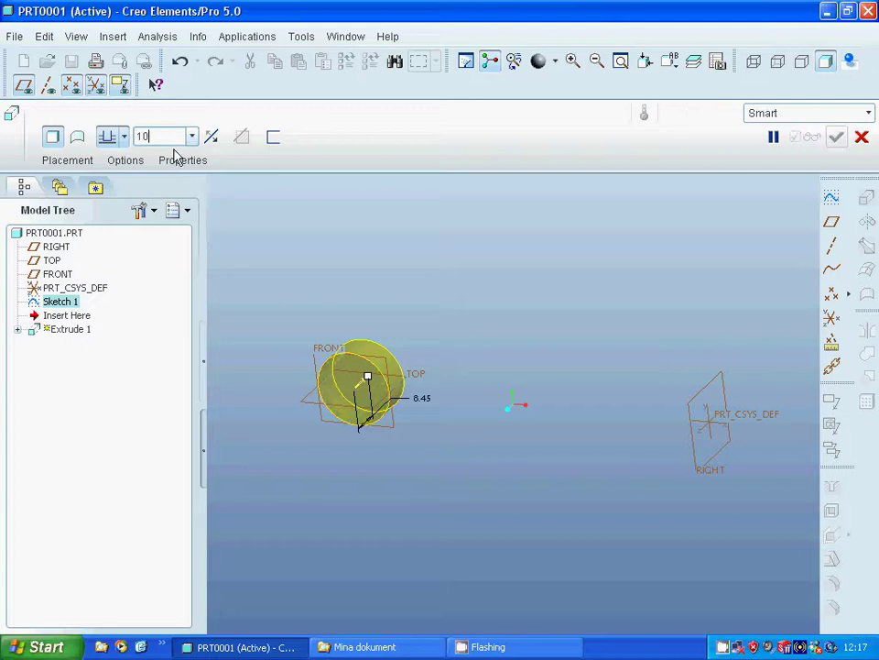
pyautogui.press('Return')
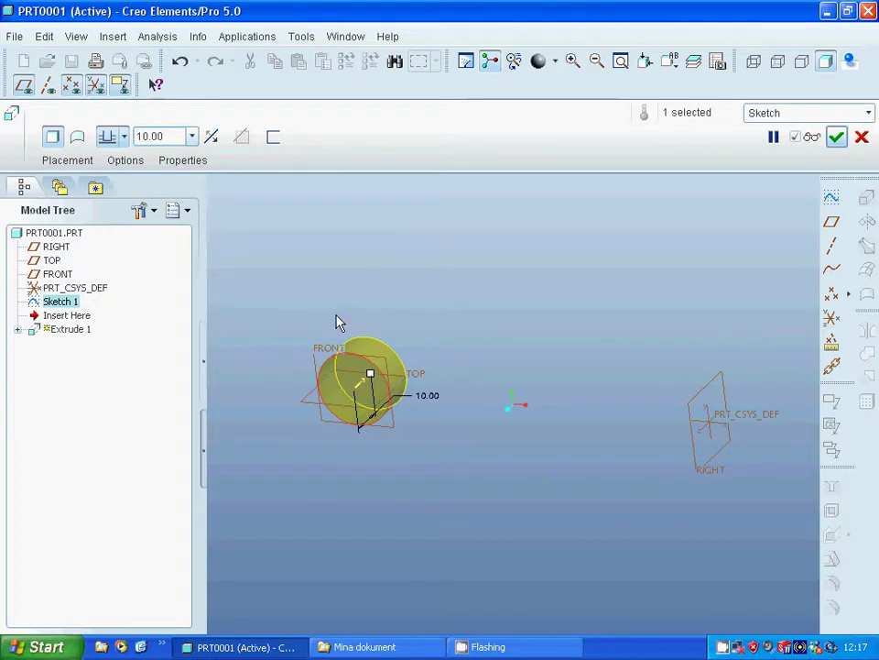
pyautogui.click(836, 137)
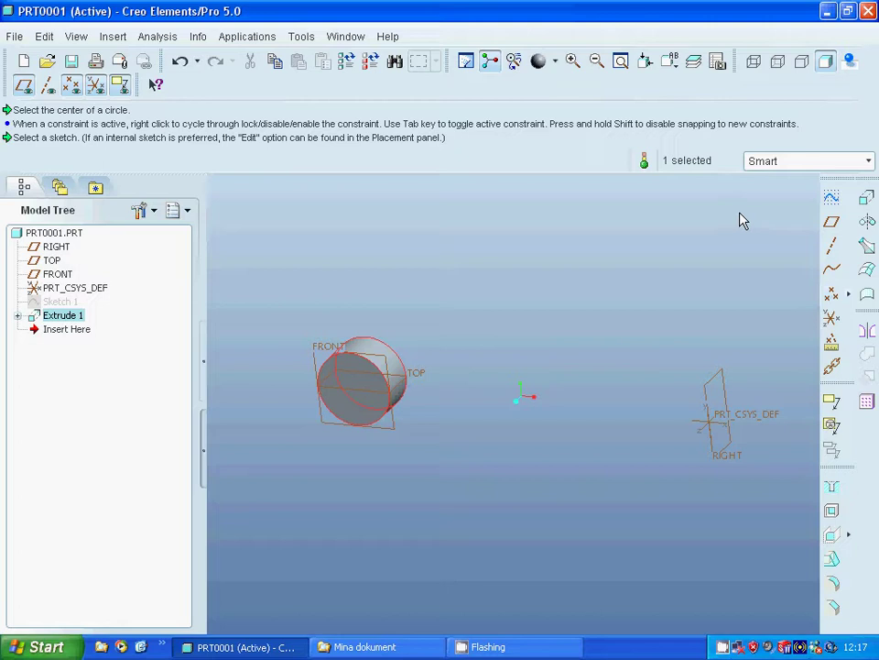
# Sketch a small circle about 3 in diameter on the cylinder's front face, above its centre
pyautogui.click(831, 198)
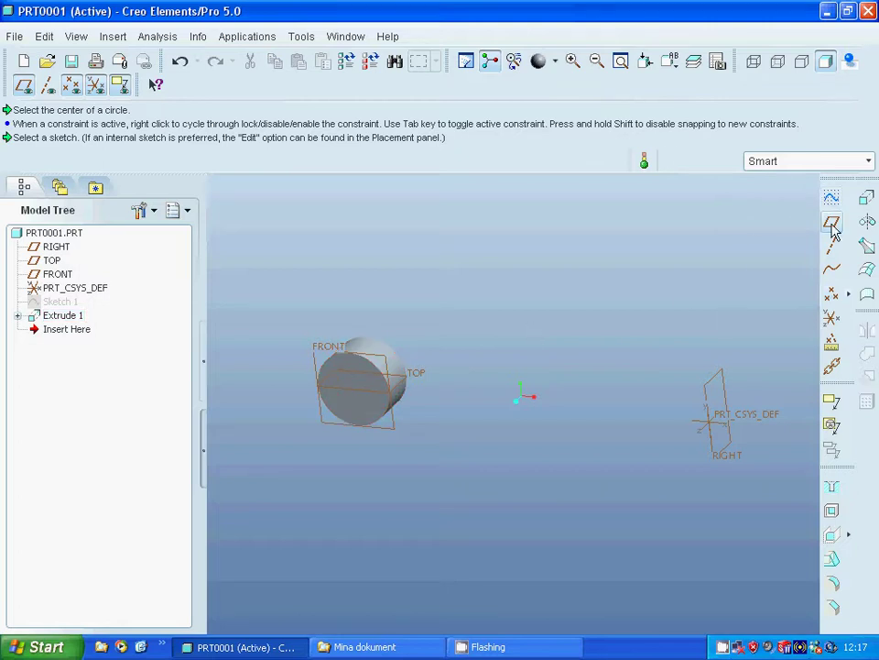
pyautogui.click(367, 380)
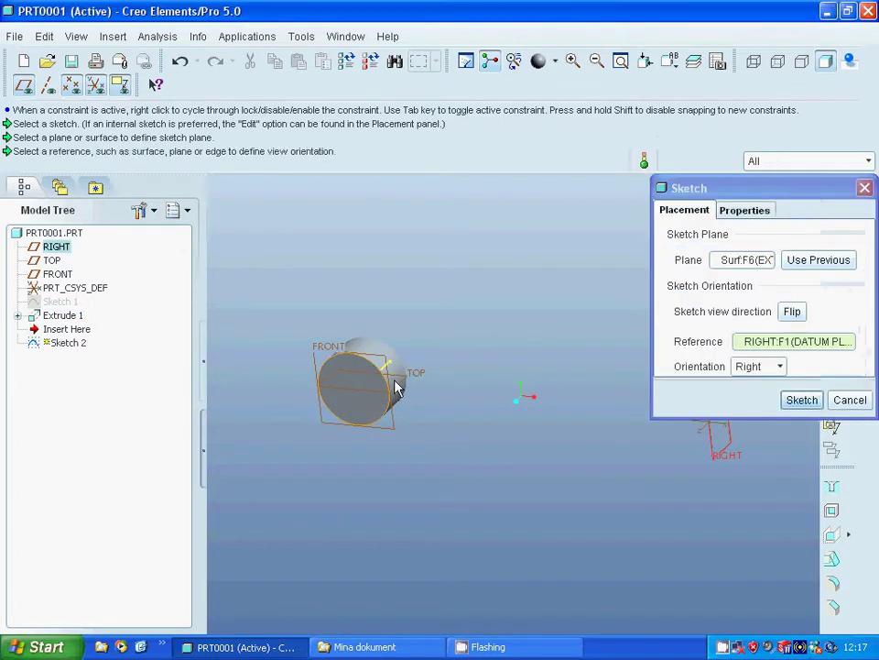
pyautogui.click(797, 401)
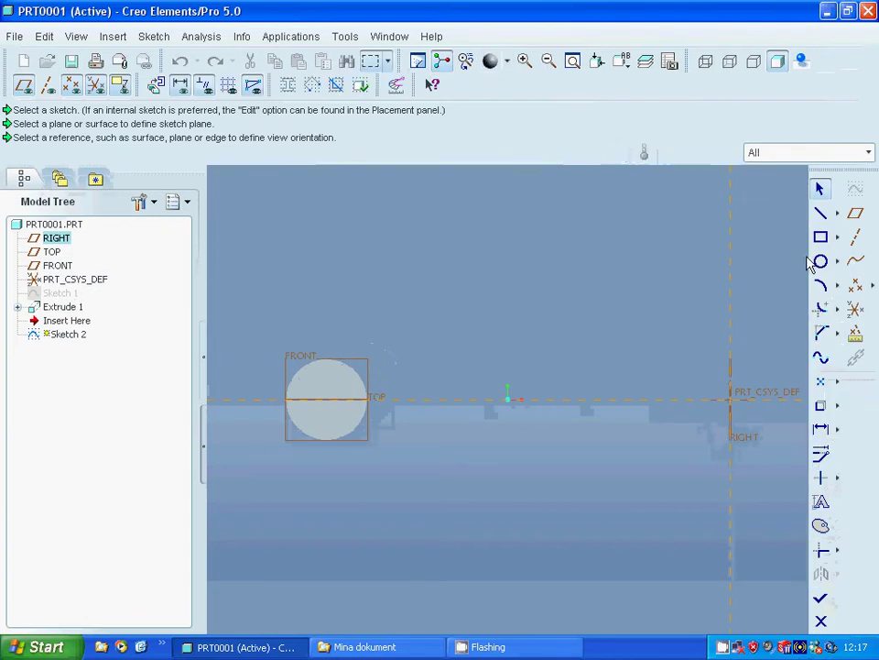
pyautogui.click(821, 262)
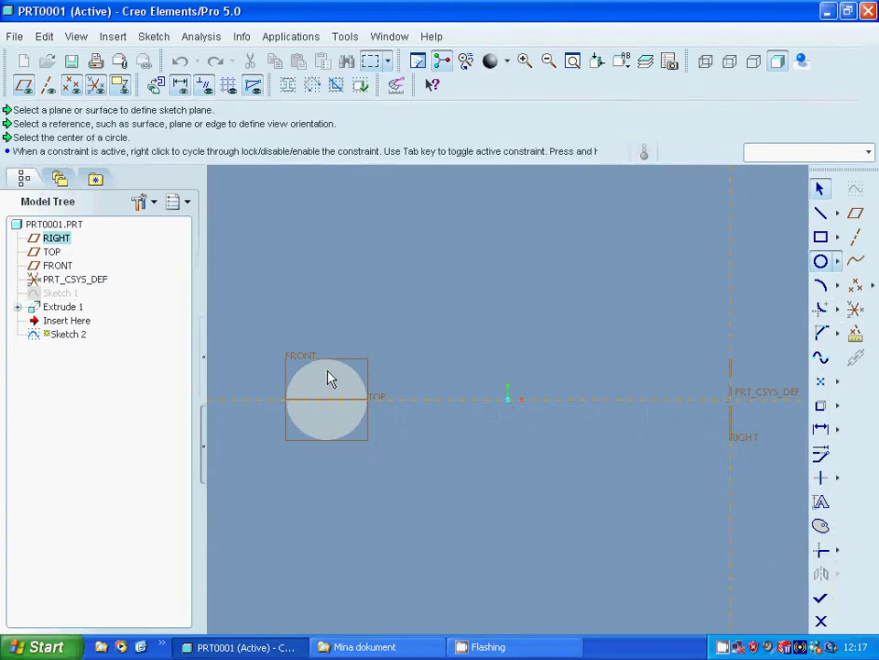
pyautogui.click(327, 376)
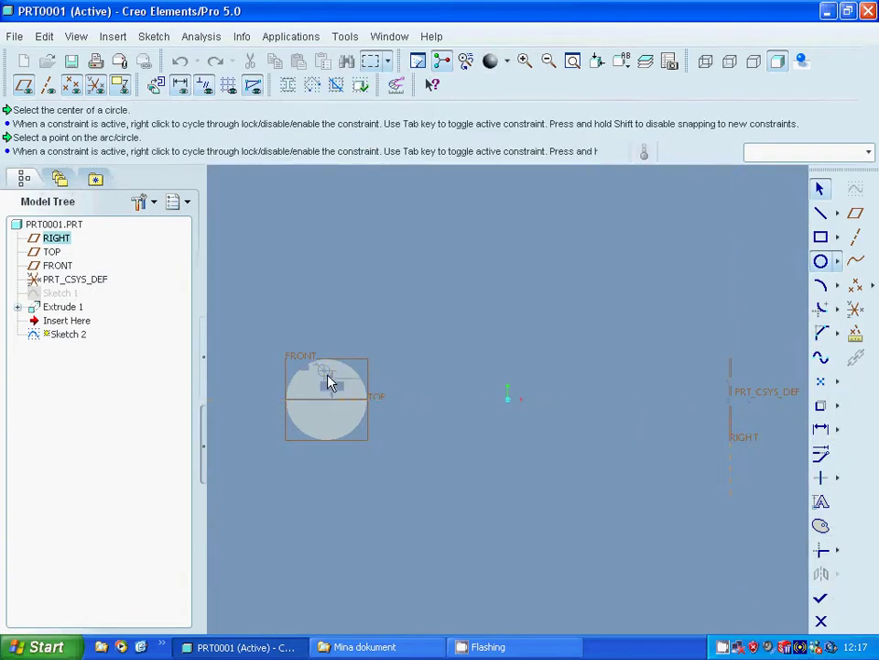
pyautogui.middleClick(745, 307)
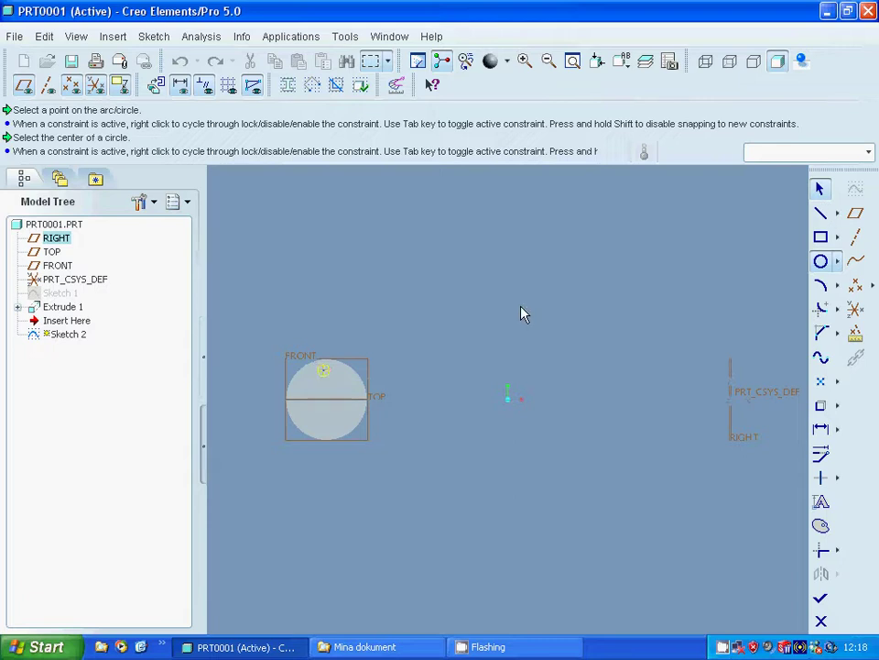
pyautogui.middleClick(501, 320)
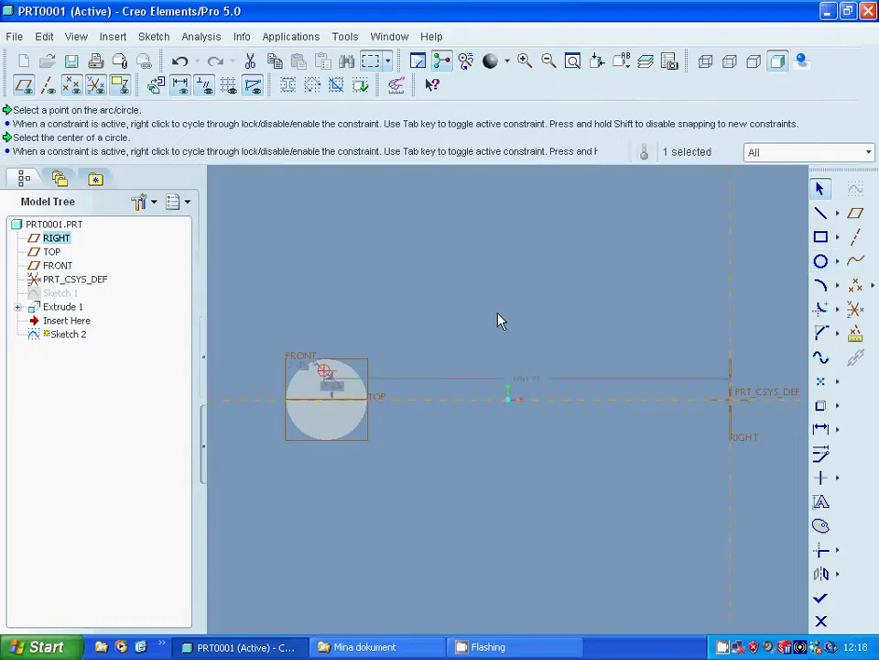
# Set the small circle's horizontal distance from the RIGHT plane to 100 and its diameter to 2
pyautogui.doubleClick(530, 383)
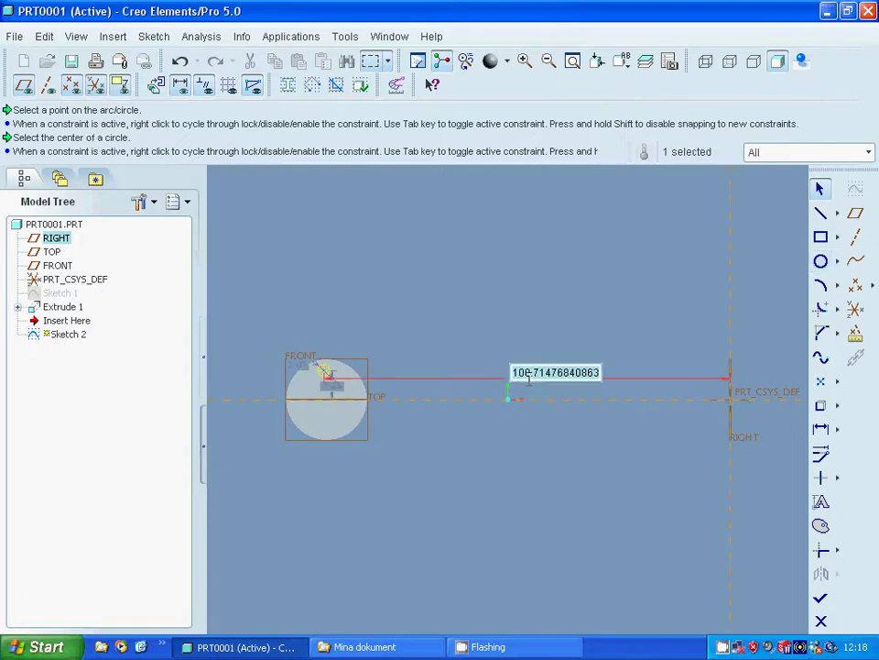
pyautogui.write('100')
pyautogui.press('Return')
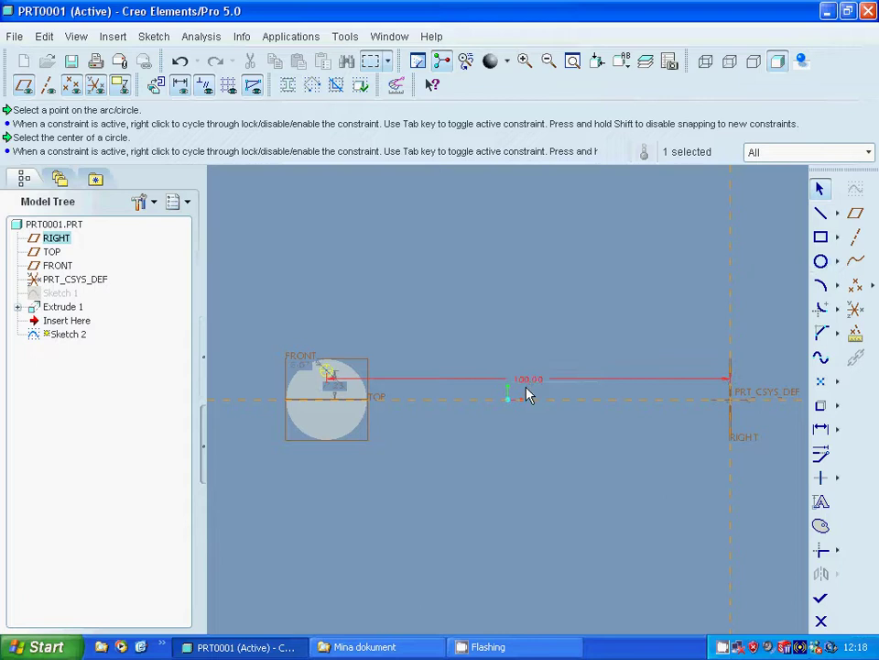
pyautogui.doubleClick(303, 374)
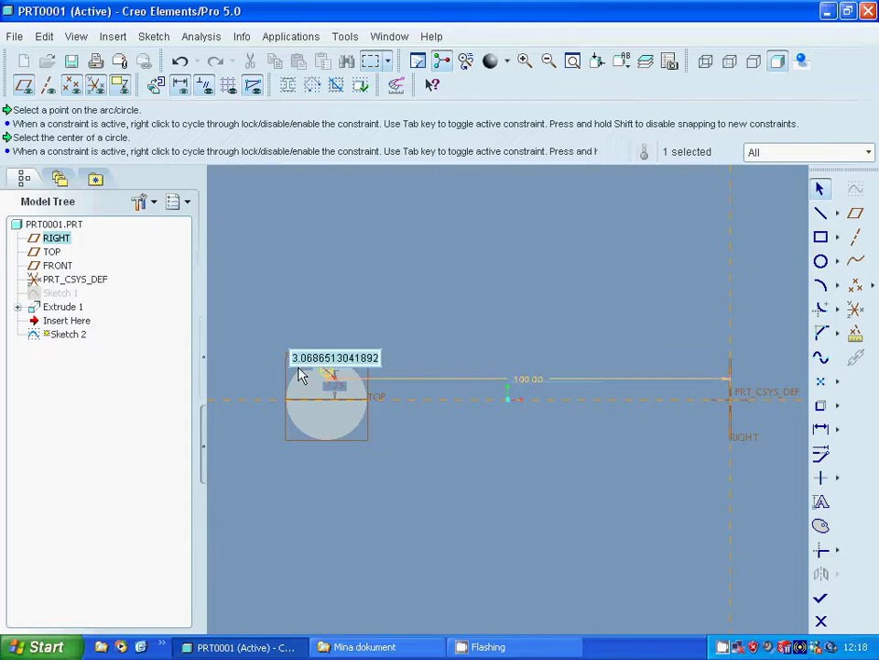
pyautogui.write('2')
pyautogui.press('Return')
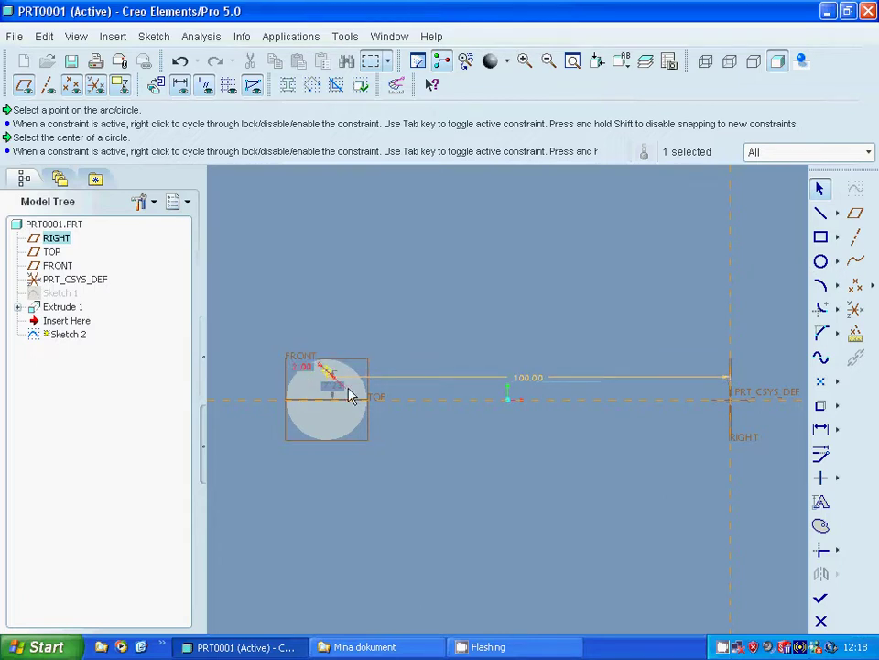
# Set the small circle's height above the TOP plane to 5 and finish the sketch
pyautogui.doubleClick(336, 392)
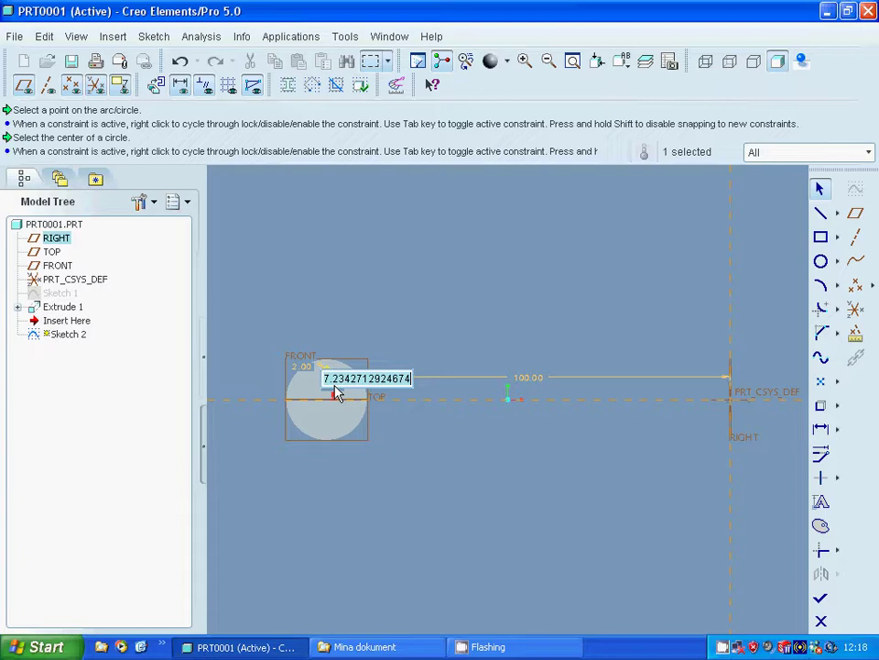
pyautogui.write('1')
pyautogui.press('Return')
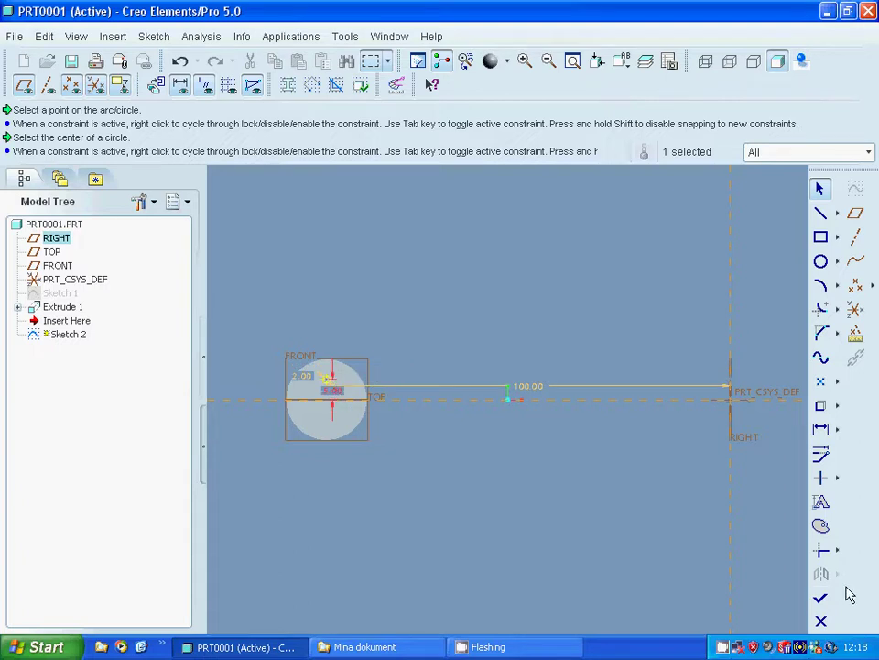
pyautogui.click(819, 594)
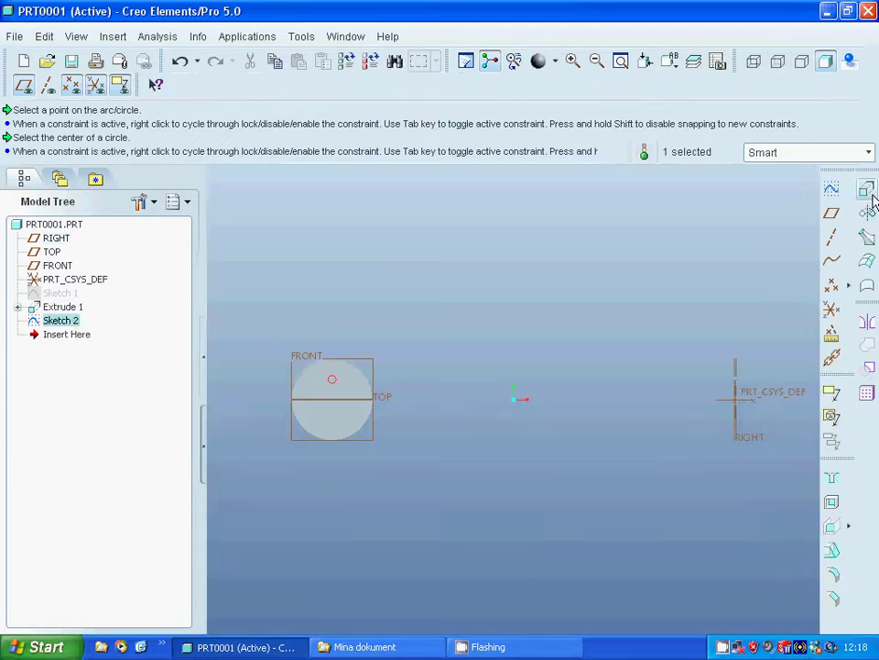
# Extrude the small circle as a material-removing cut through all of the cylinder
pyautogui.click(871, 195)
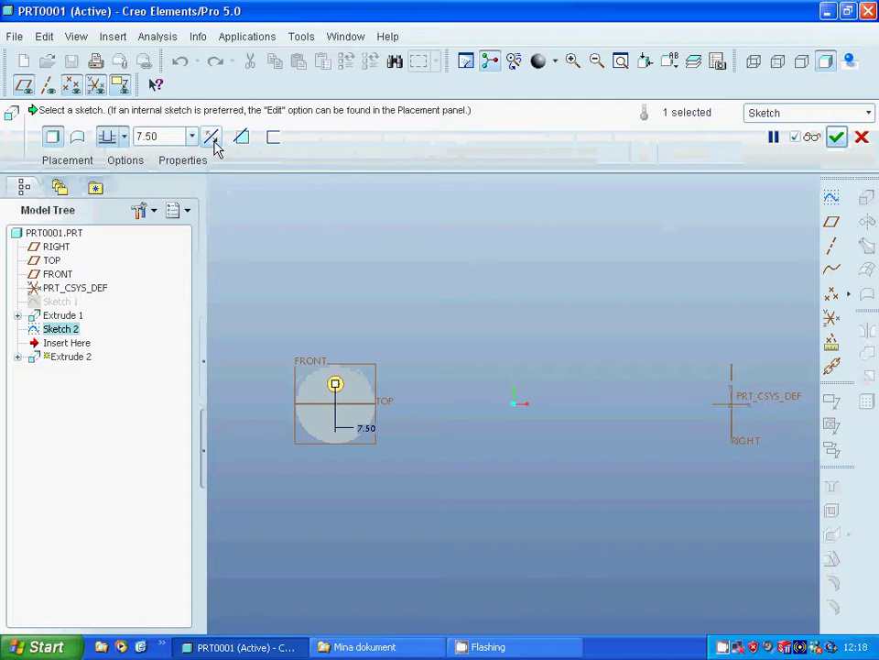
pyautogui.click(242, 139)
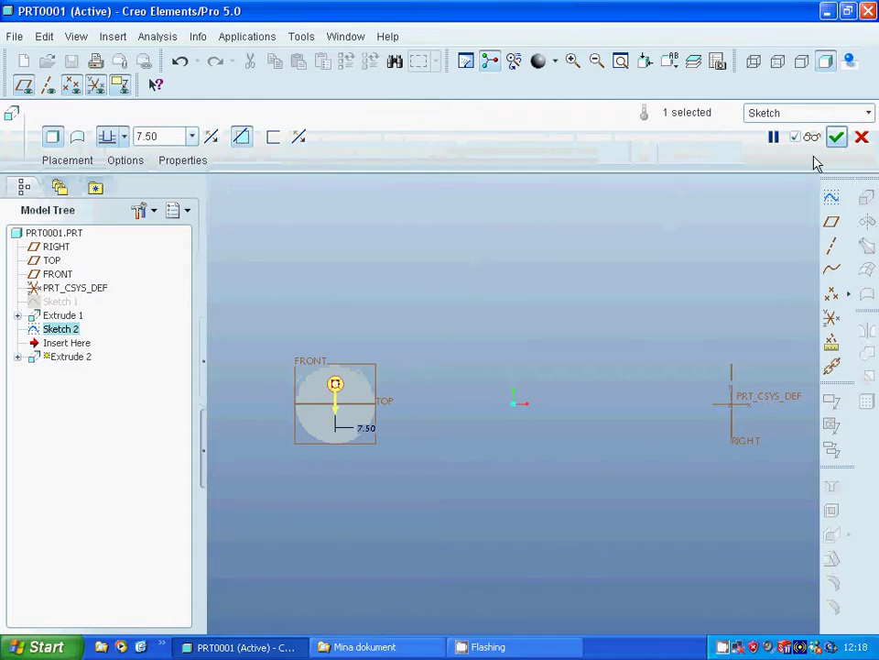
pyautogui.moveTo(655, 300); pyautogui.dragTo(702, 240, button='middle')
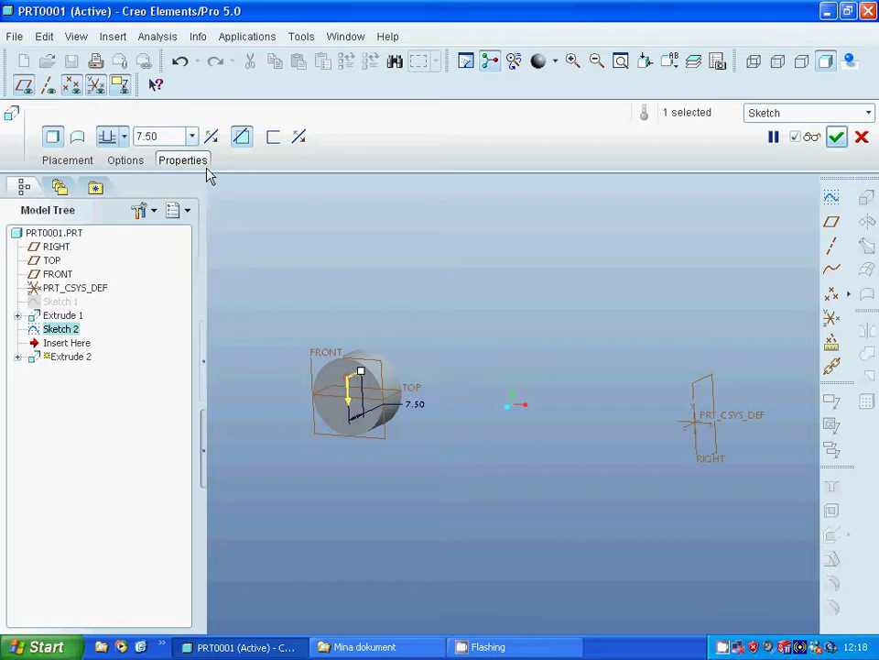
pyautogui.click(124, 137)
pyautogui.click(110, 237)
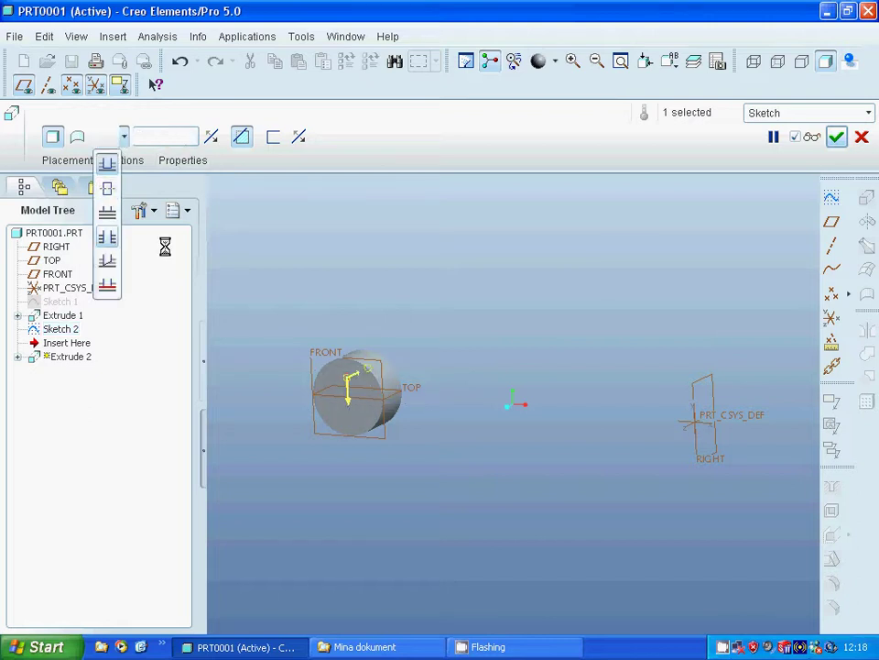
pyautogui.click(837, 138)
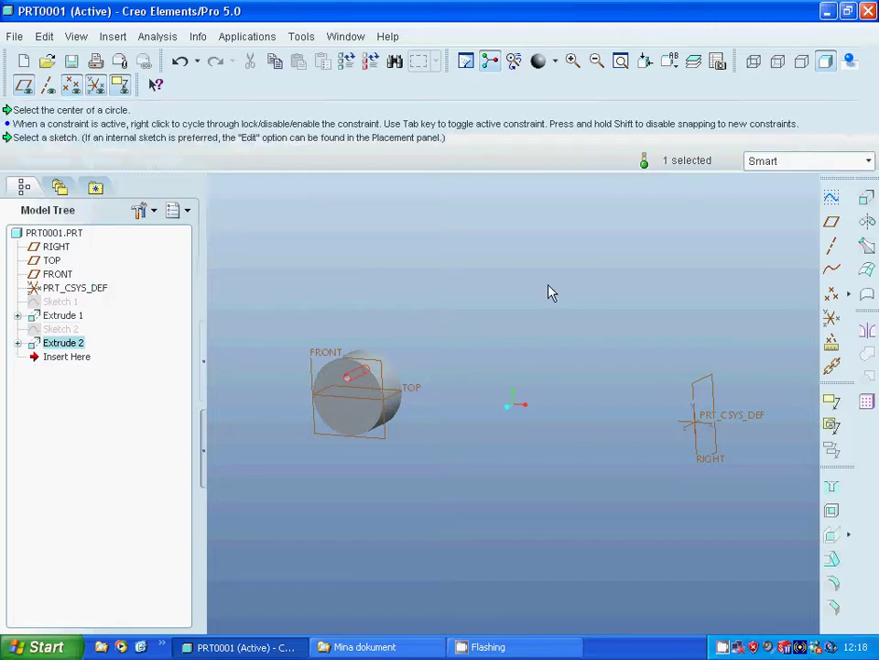
# Pattern the small through hole around the cylinder's central axis with 4 instances at 90° spacing
pyautogui.click(864, 403)
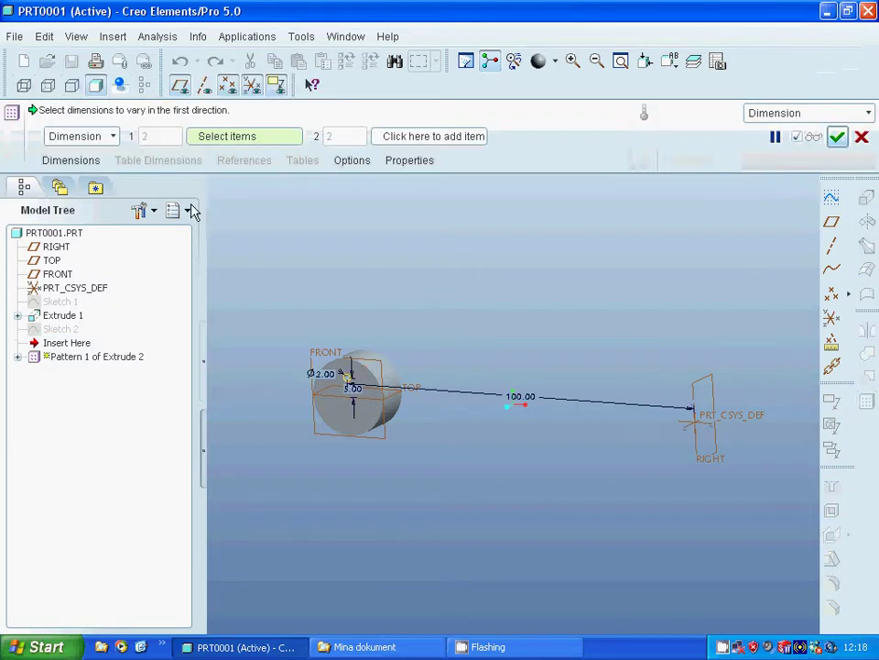
pyautogui.click(111, 140)
pyautogui.click(91, 184)
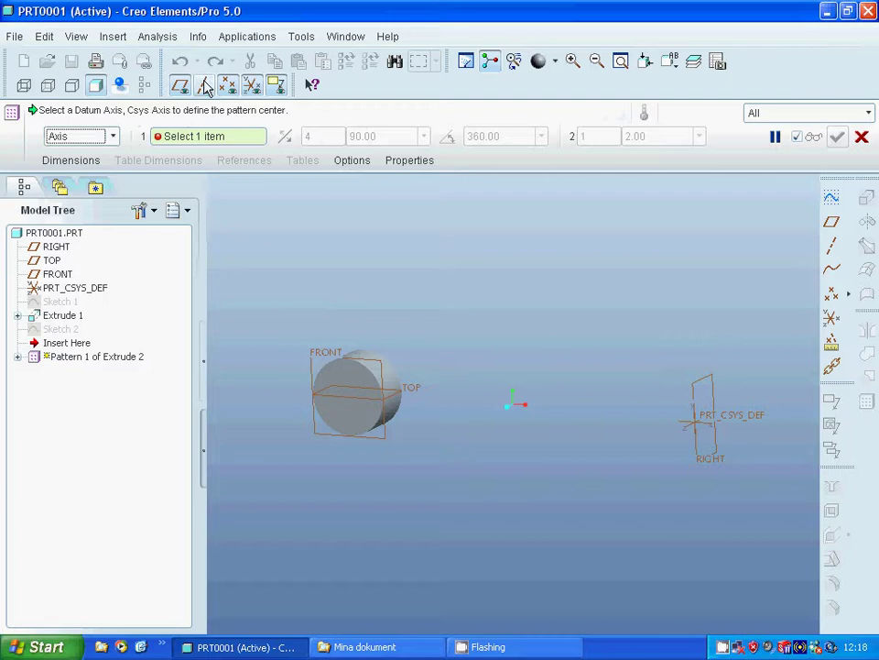
pyautogui.click(203, 85)
pyautogui.click(362, 397)
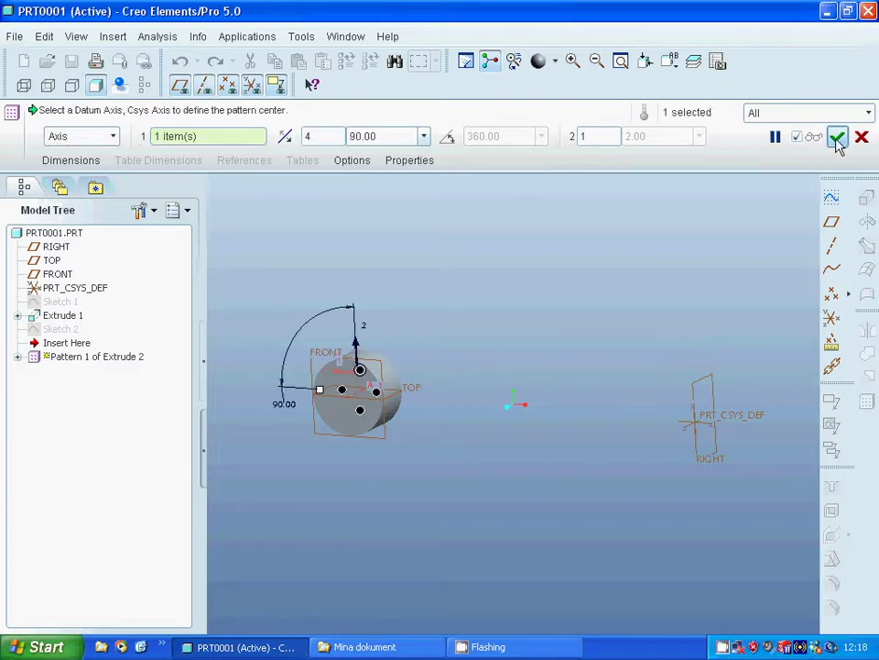
pyautogui.click(837, 137)
pyautogui.click(510, 312)
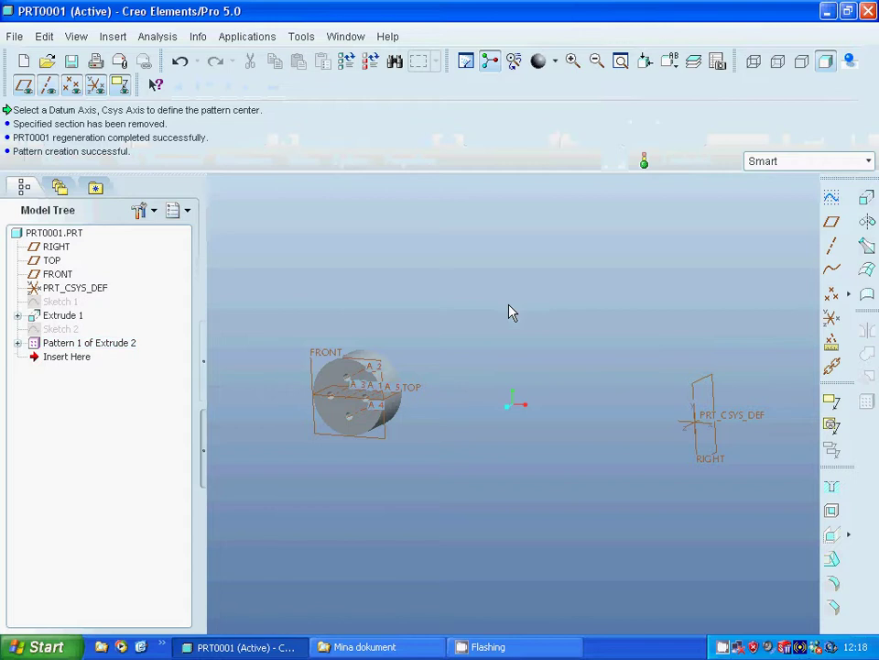
# Start a sketch on the RIGHT plane and draw a circle about 18 in diameter, centred on the TOP plane and away from the cylinder
pyautogui.click(698, 399)
pyautogui.click(831, 197)
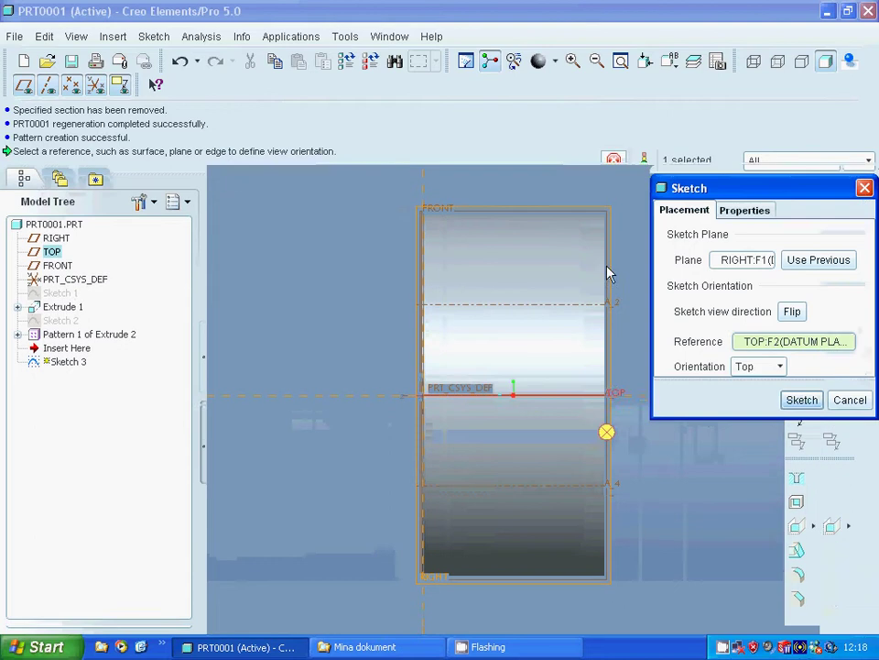
pyautogui.click(801, 401)
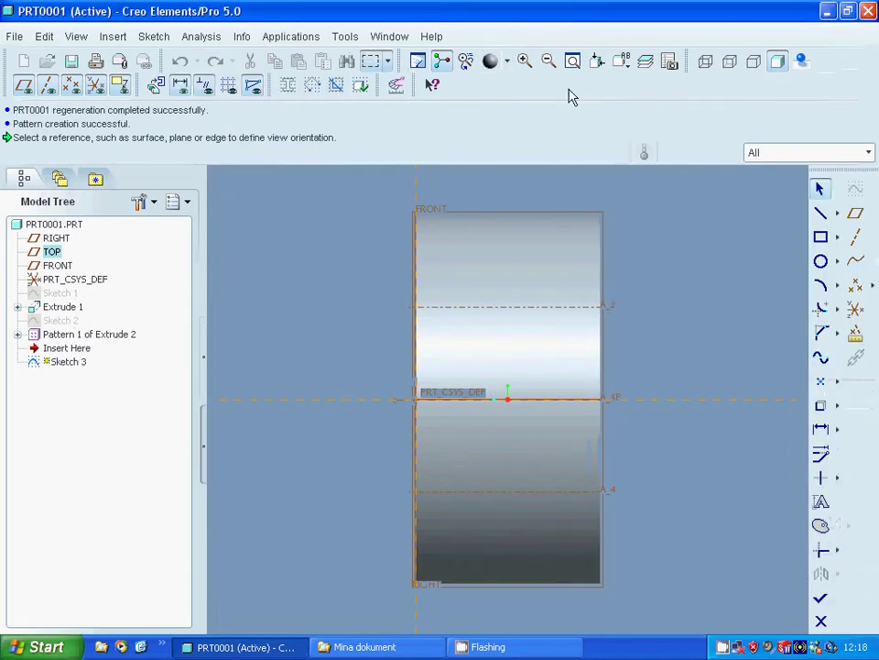
pyautogui.scroll(-5, 647, 312)
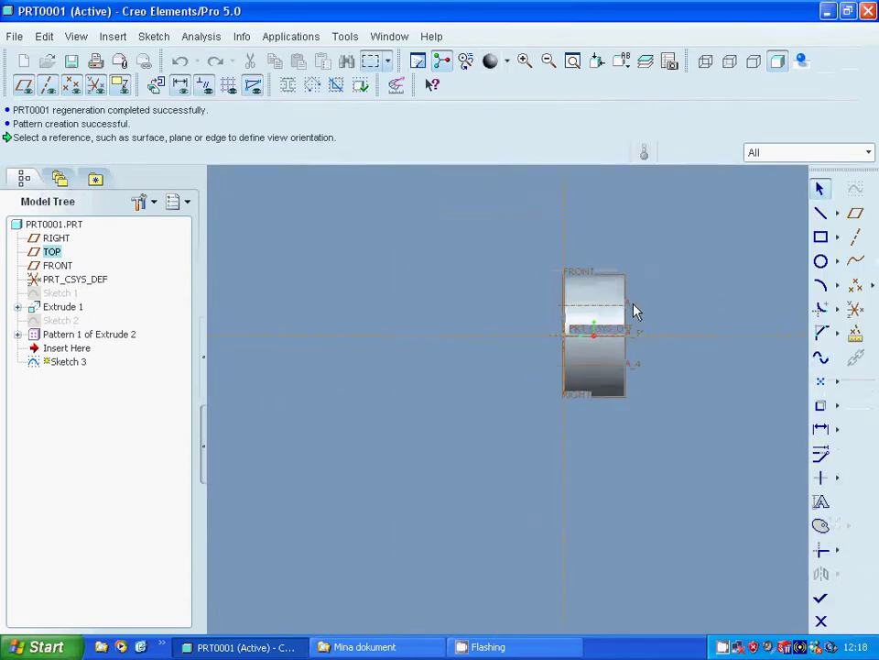
pyautogui.scroll(-2, 630, 308)
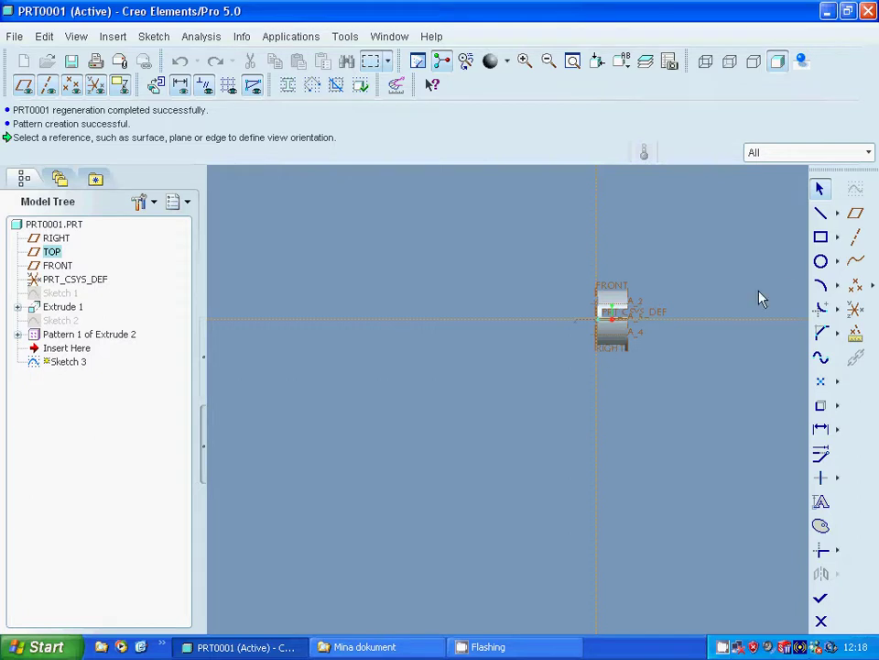
pyautogui.click(821, 261)
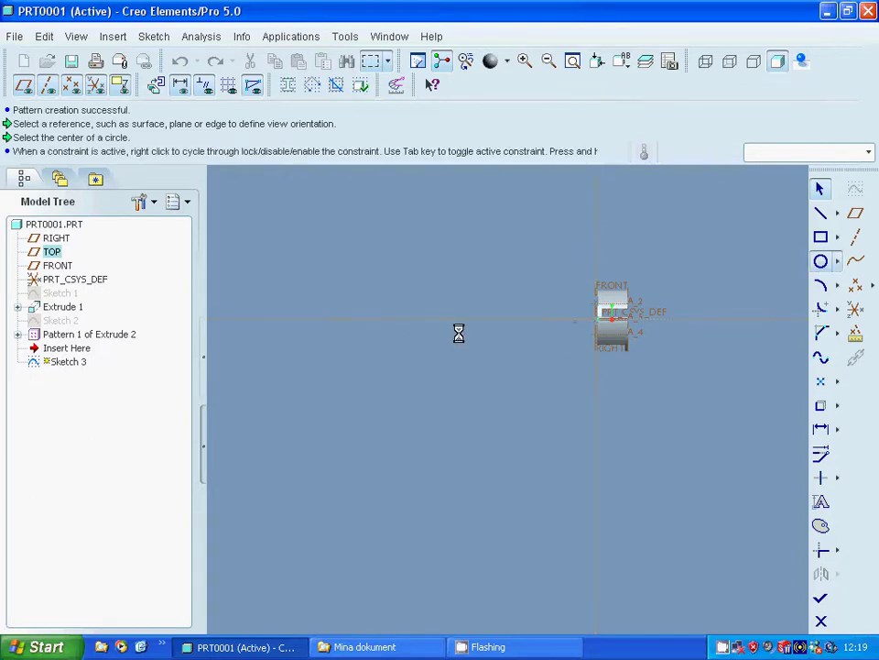
pyautogui.click(351, 320)
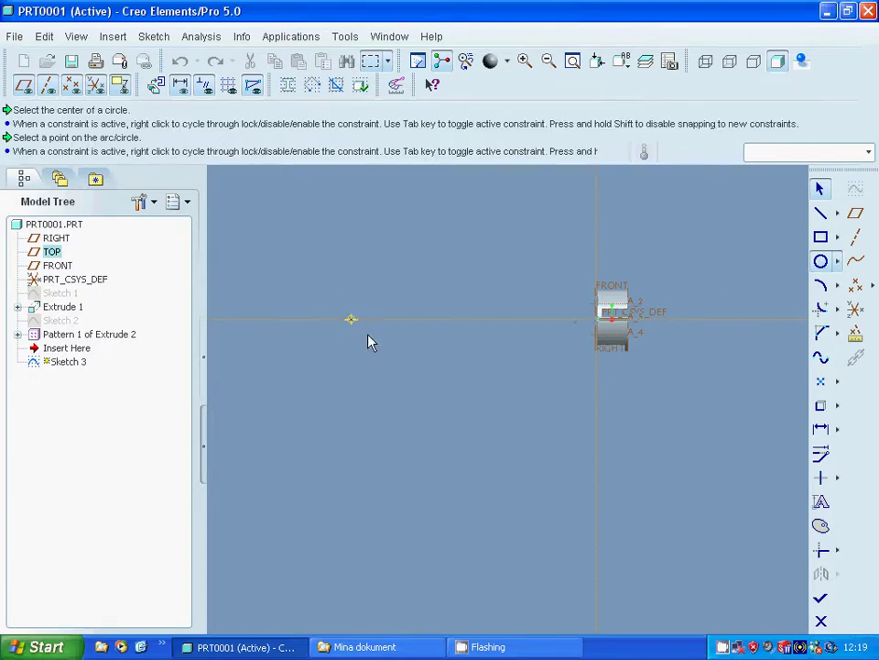
pyautogui.click(347, 291)
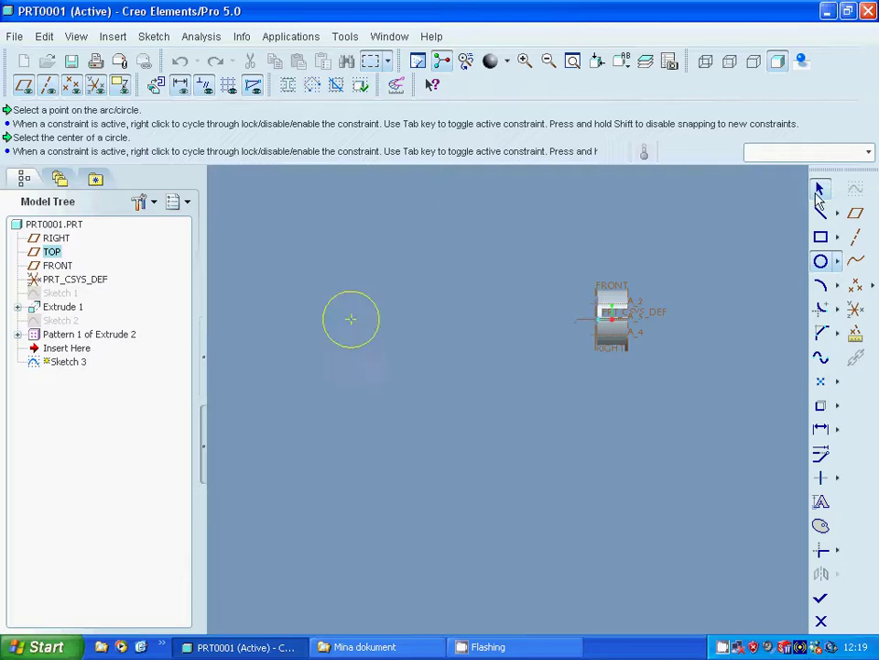
pyautogui.middleClick(314, 290)
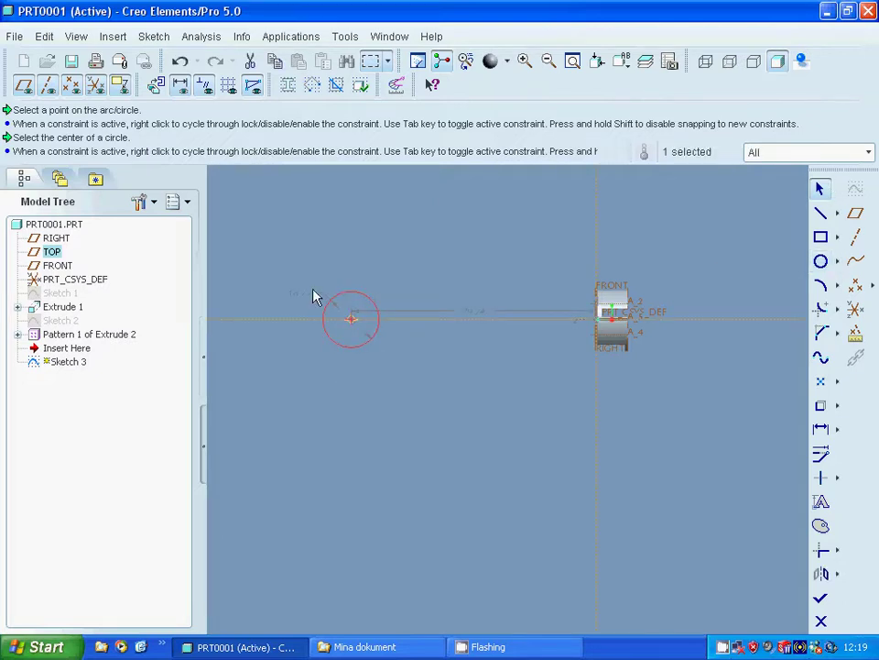
# Set the circle's diameter to 20 and its distance from the FRONT plane to 100, and finish the sketch
pyautogui.doubleClick(309, 297)
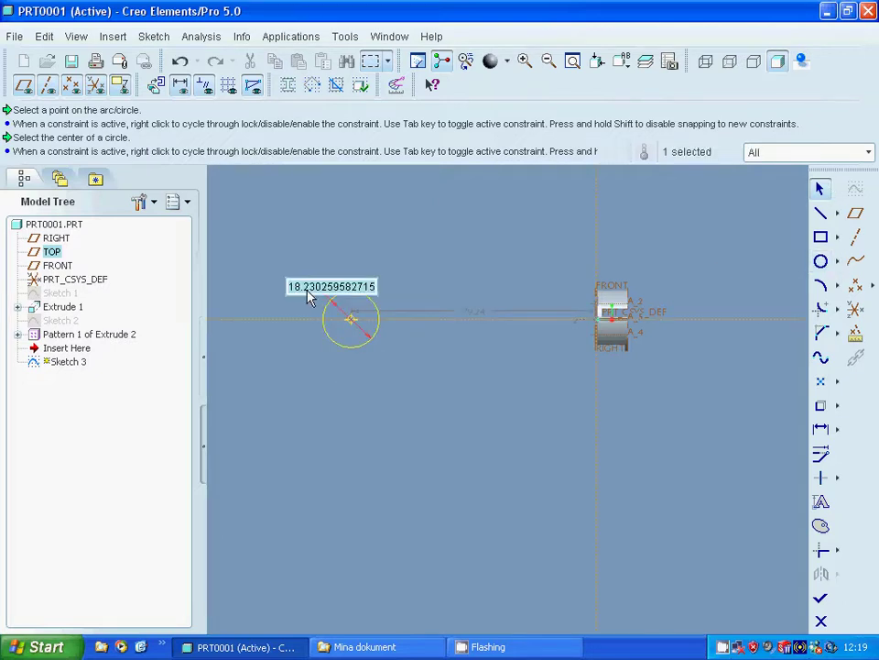
pyautogui.write('20')
pyautogui.press('Return')
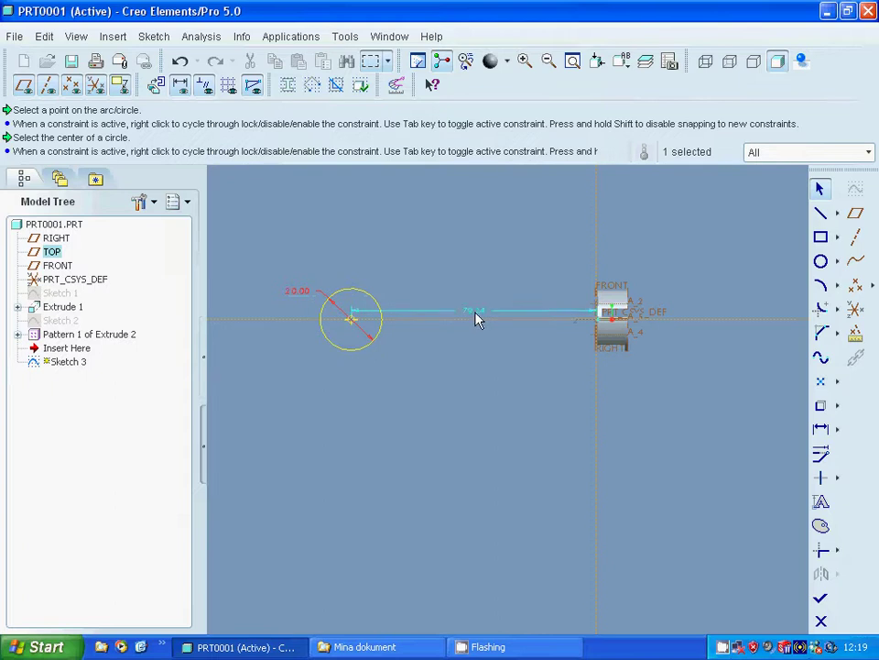
pyautogui.doubleClick(475, 313)
pyautogui.write('1')
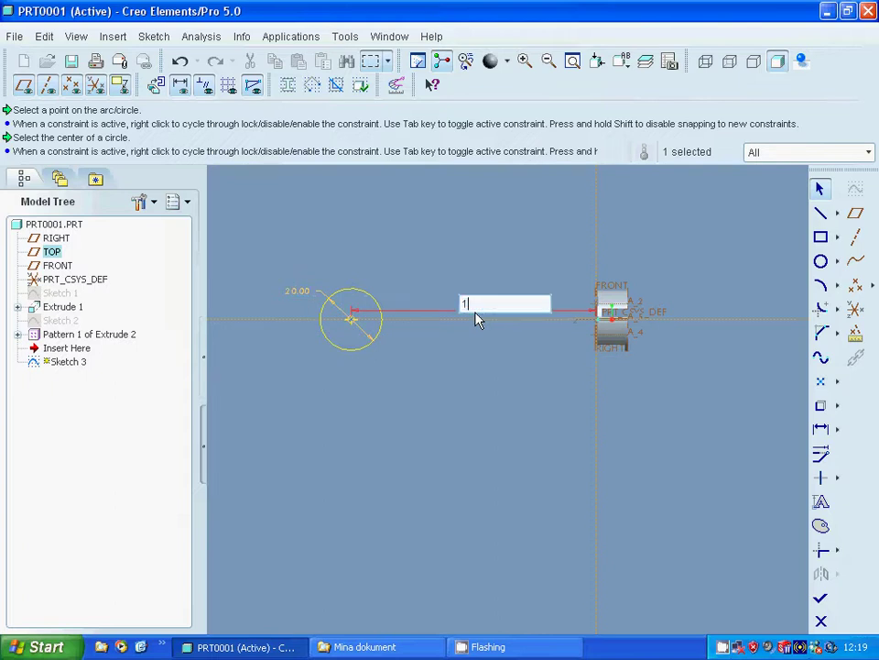
pyautogui.write('00')
pyautogui.press('Return')
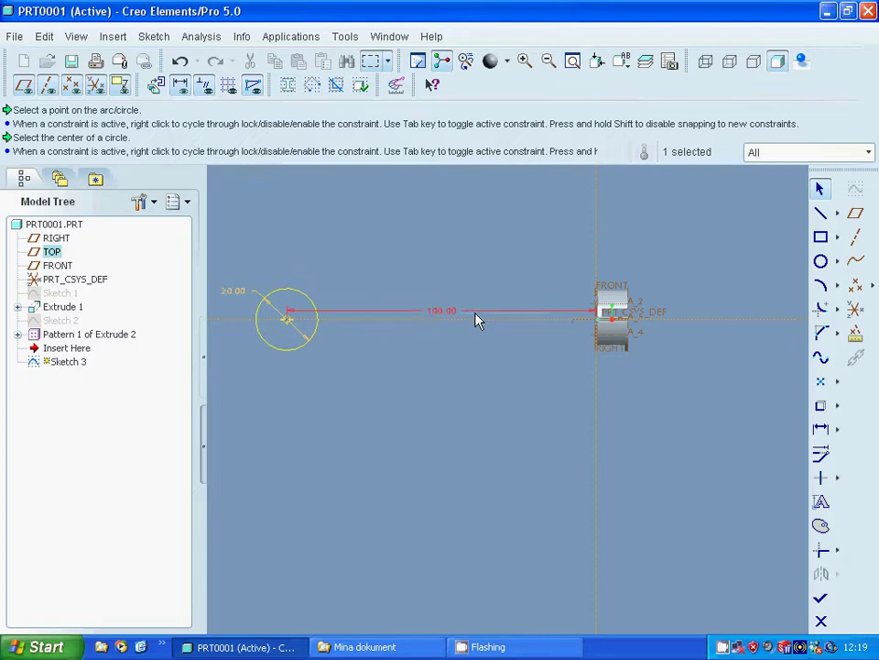
pyautogui.click(819, 601)
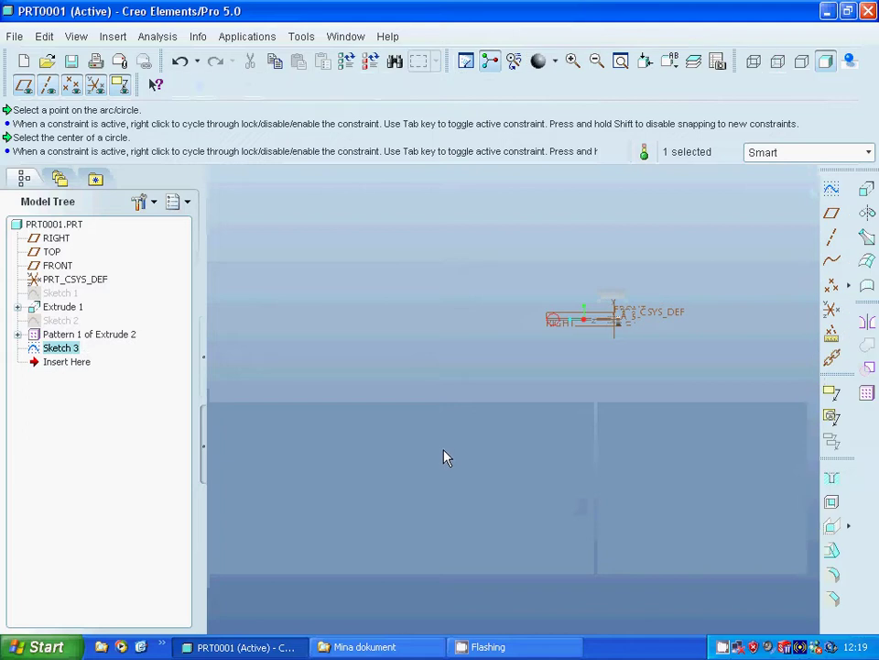
# Extrude the 20-diameter circle to a depth of 10 as a second solid cylinder
pyautogui.click(867, 188)
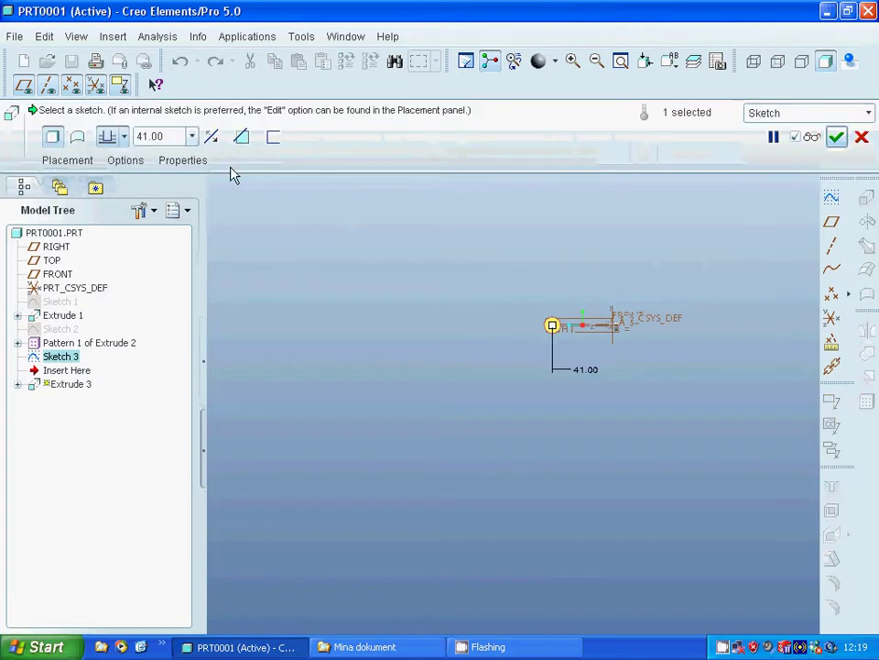
pyautogui.click(183, 137)
pyautogui.write('10')
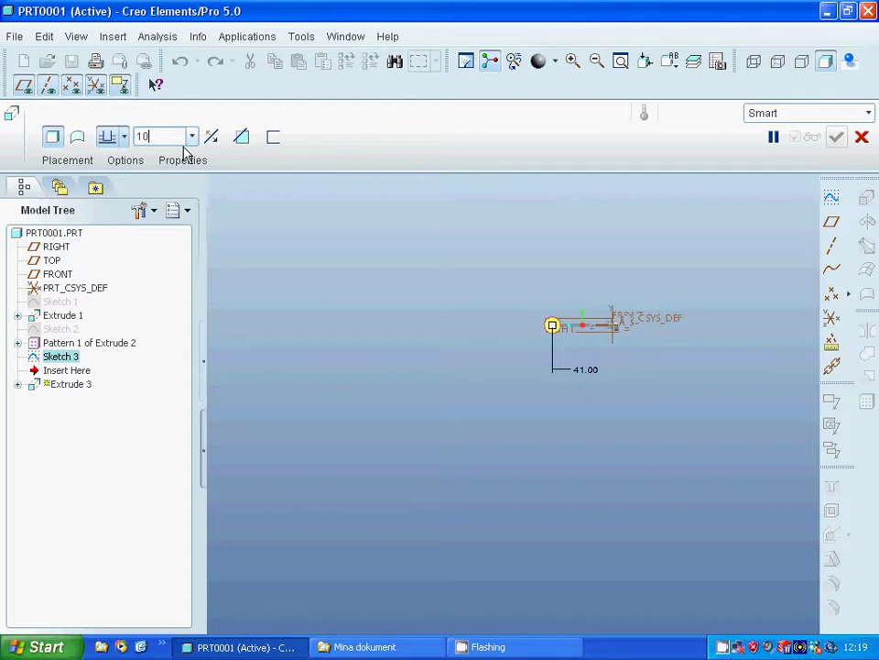
pyautogui.press('Return')
pyautogui.moveTo(409, 342); pyautogui.dragTo(394, 356, button='middle')
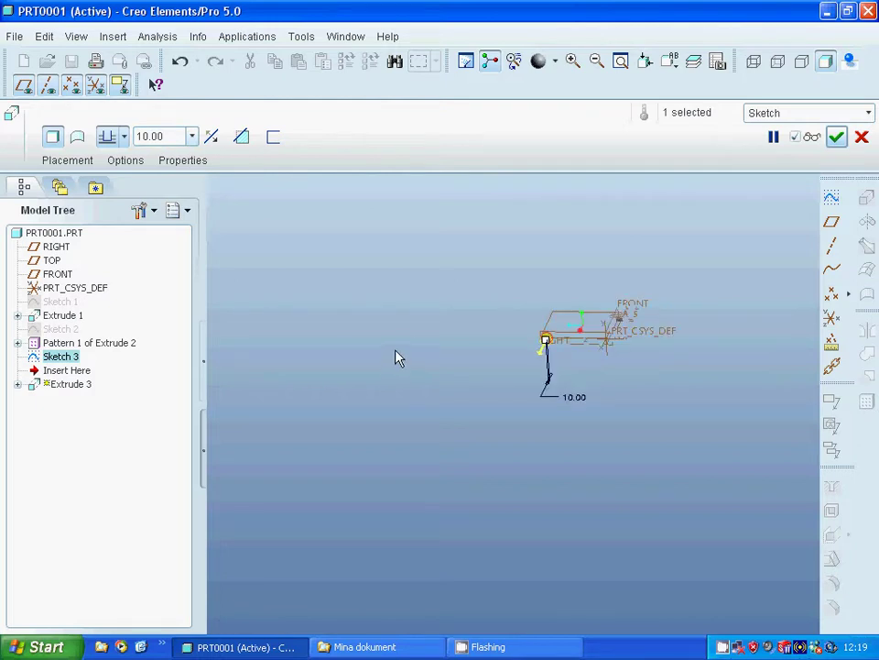
pyautogui.click(836, 136)
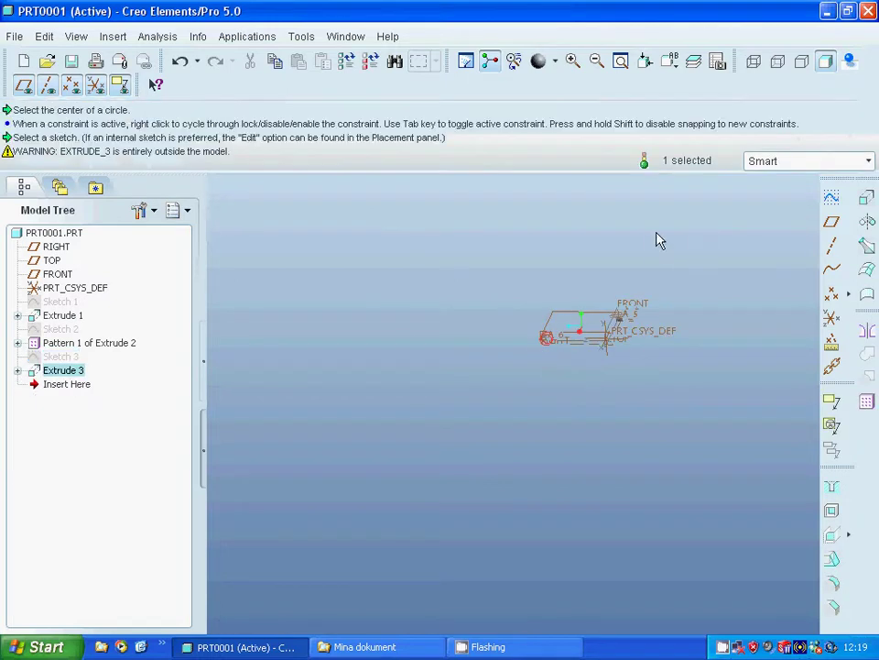
pyautogui.click(630, 258)
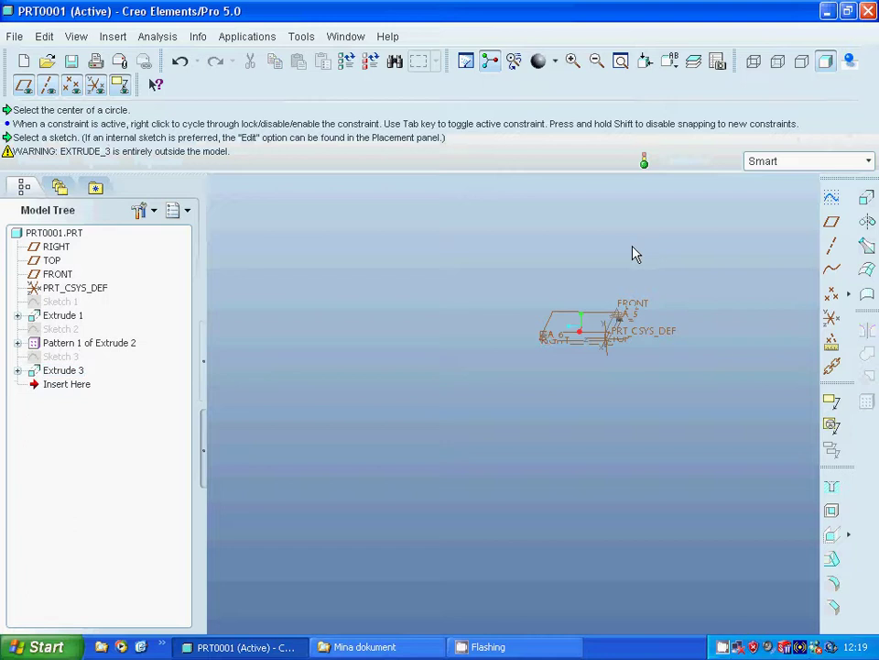
pyautogui.click(622, 64)
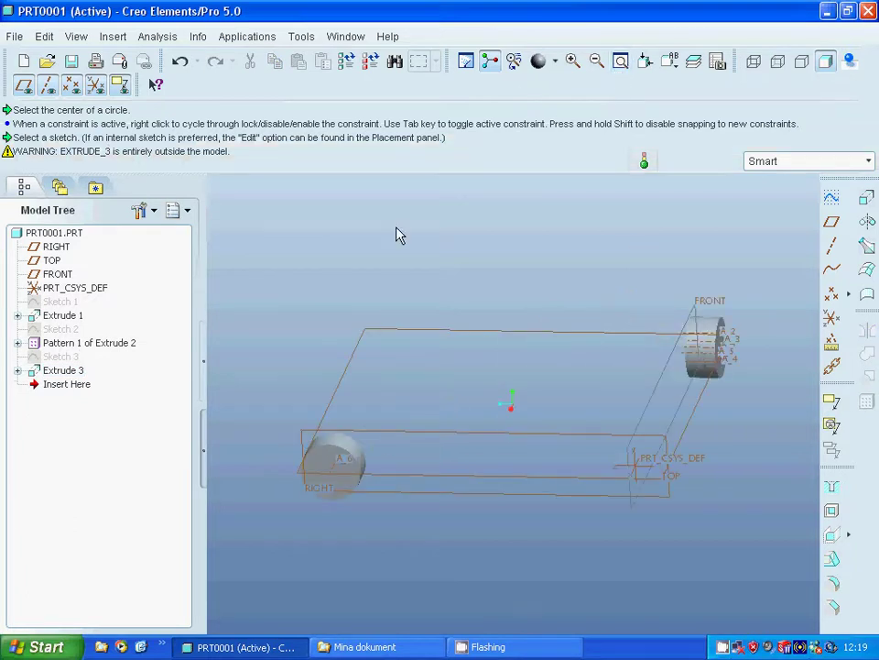
# Start a sketch on the second cylinder's flat face and draw a small circle about 5 in diameter above its centre
pyautogui.click(863, 246)
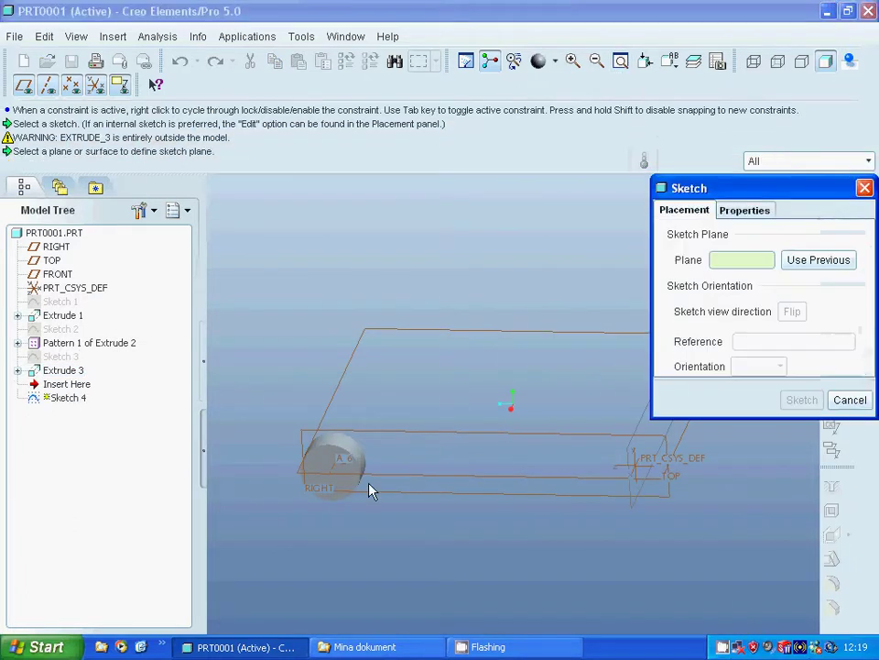
pyautogui.click(331, 469)
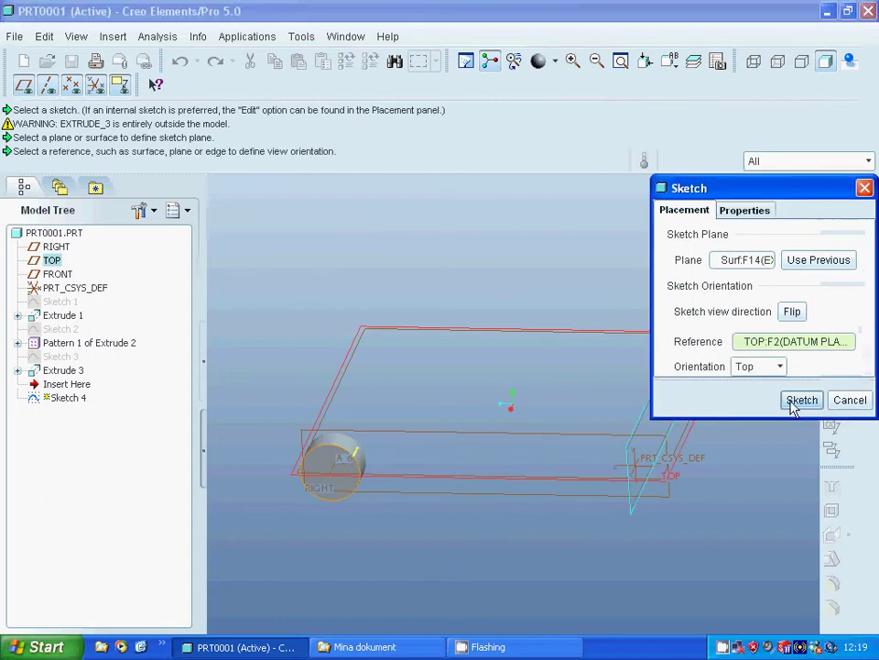
pyautogui.click(797, 401)
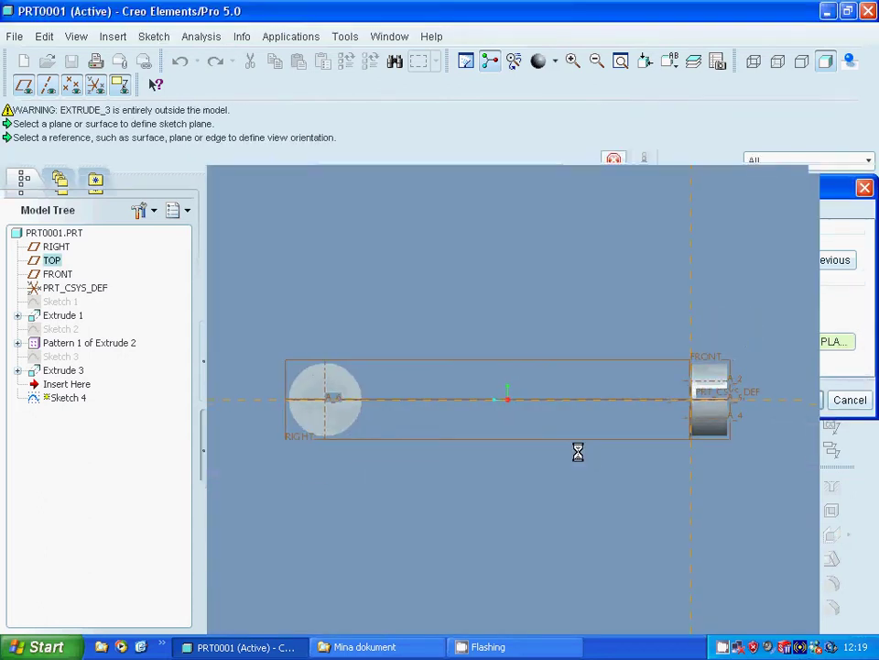
pyautogui.click(822, 259)
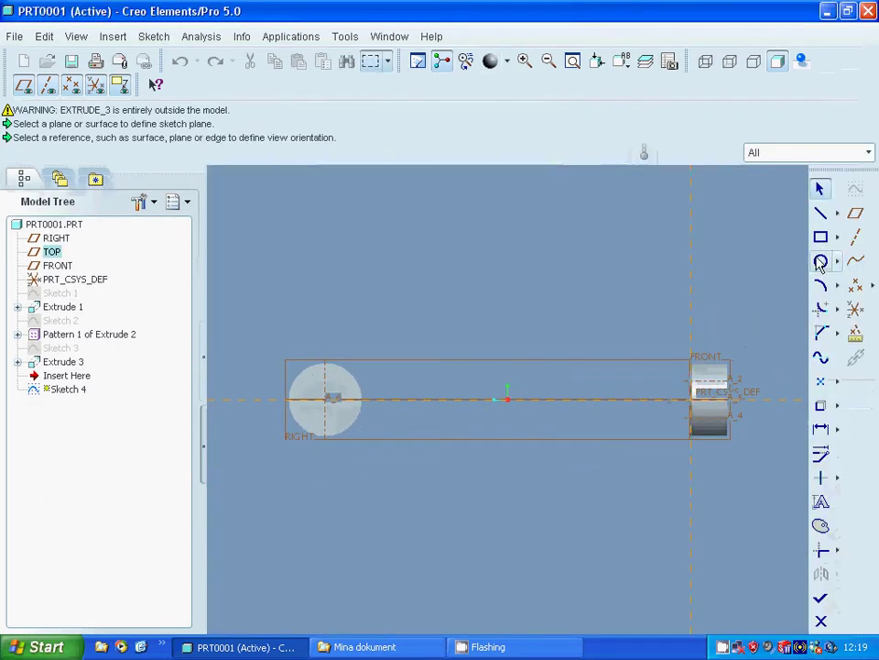
pyautogui.click(322, 374)
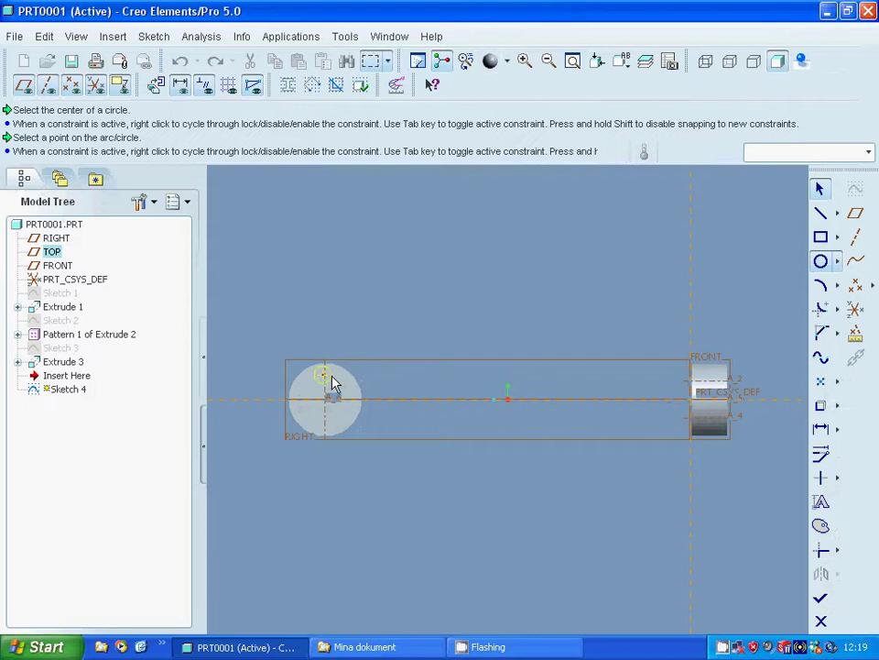
pyautogui.click(329, 376)
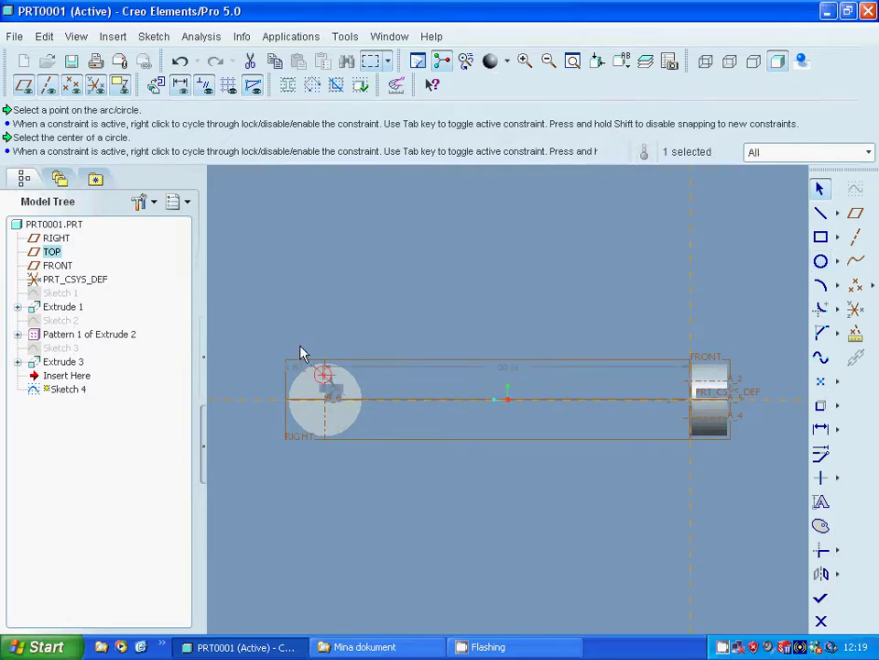
# Set the new small circle's diameter to 2 and its horizontal distance from the FRONT plane to 100
pyautogui.doubleClick(294, 369)
pyautogui.write('2')
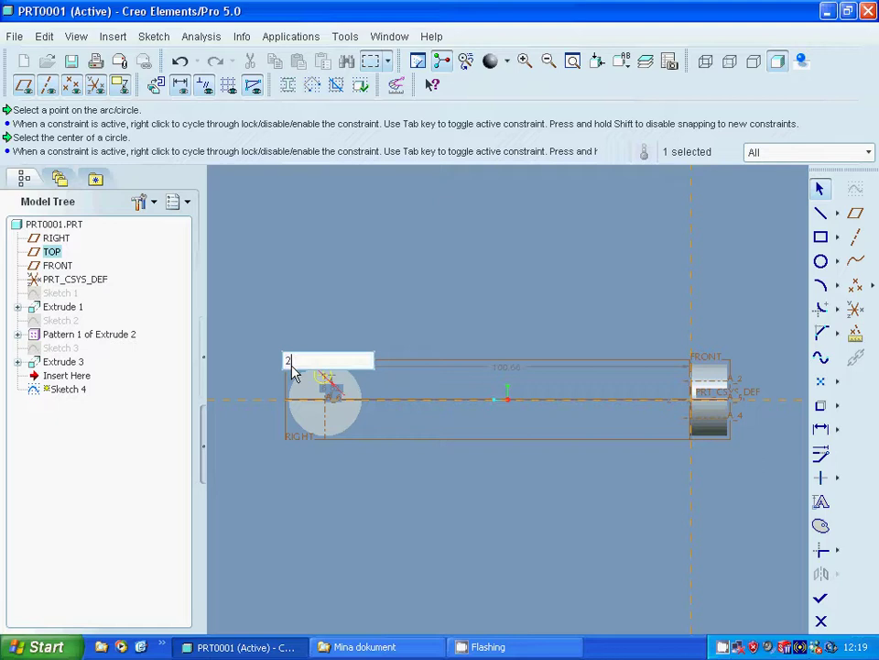
pyautogui.press('Return')
pyautogui.doubleClick(511, 376)
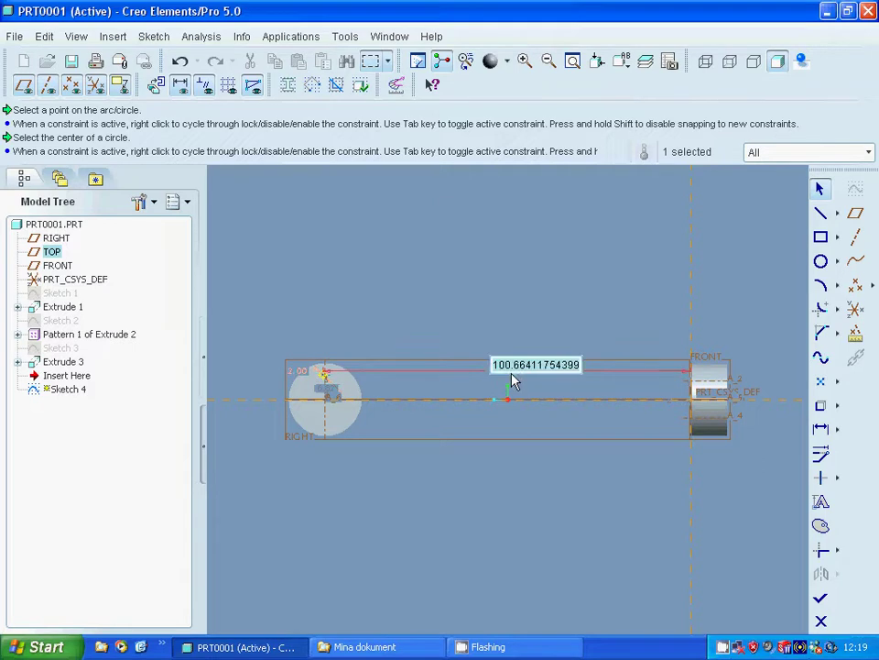
pyautogui.write('100')
pyautogui.press('Return')
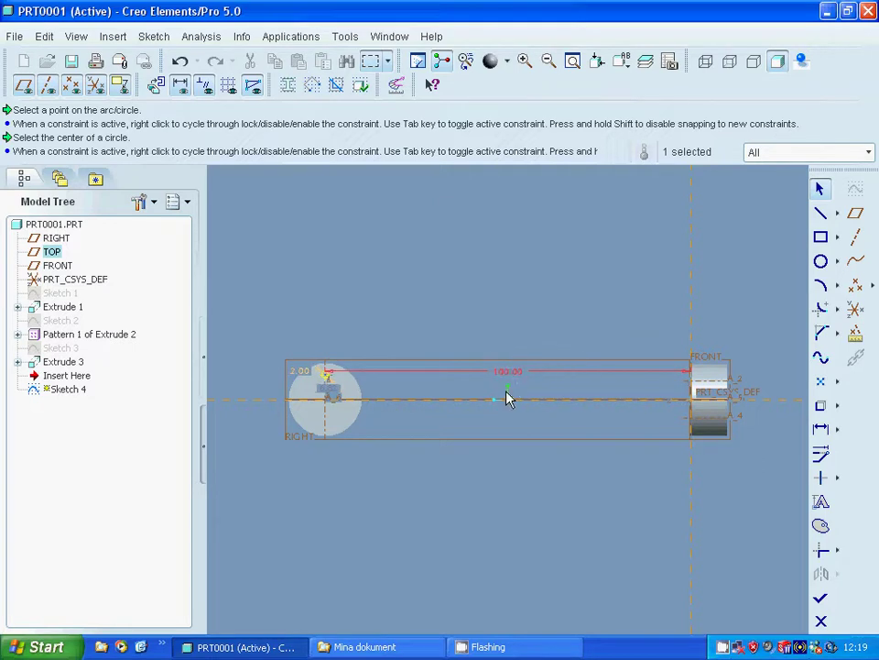
# Set the height of the small circle on the second cylinder to 5 above the TOP plane and finish the sketch
pyautogui.doubleClick(332, 396)
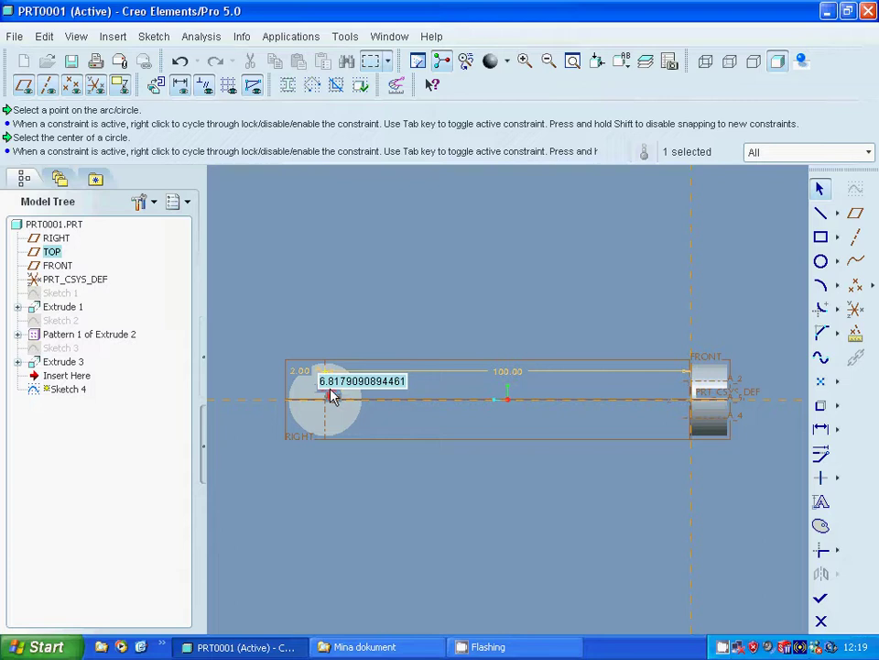
pyautogui.write('6')
pyautogui.press('Return')
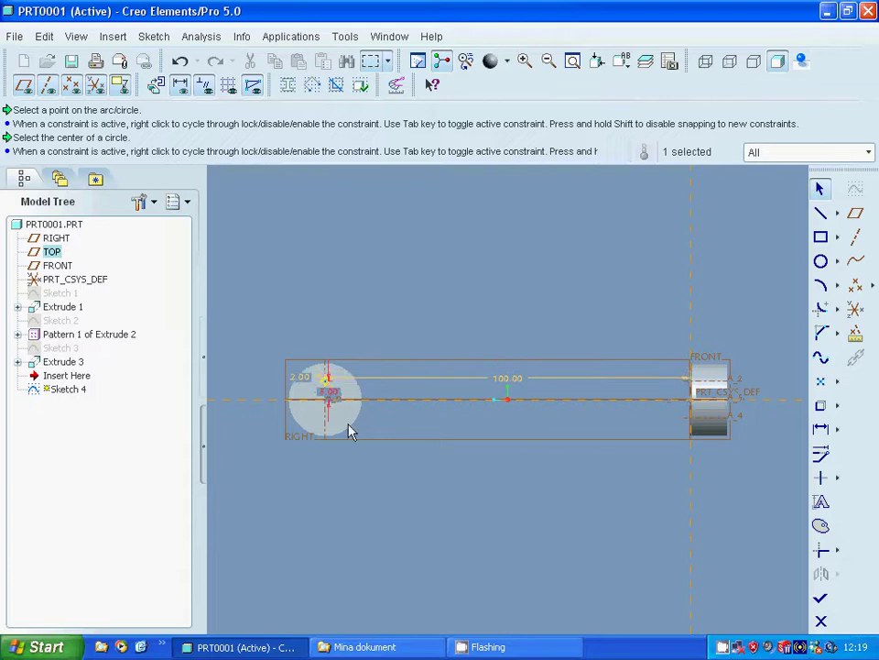
pyautogui.click(821, 600)
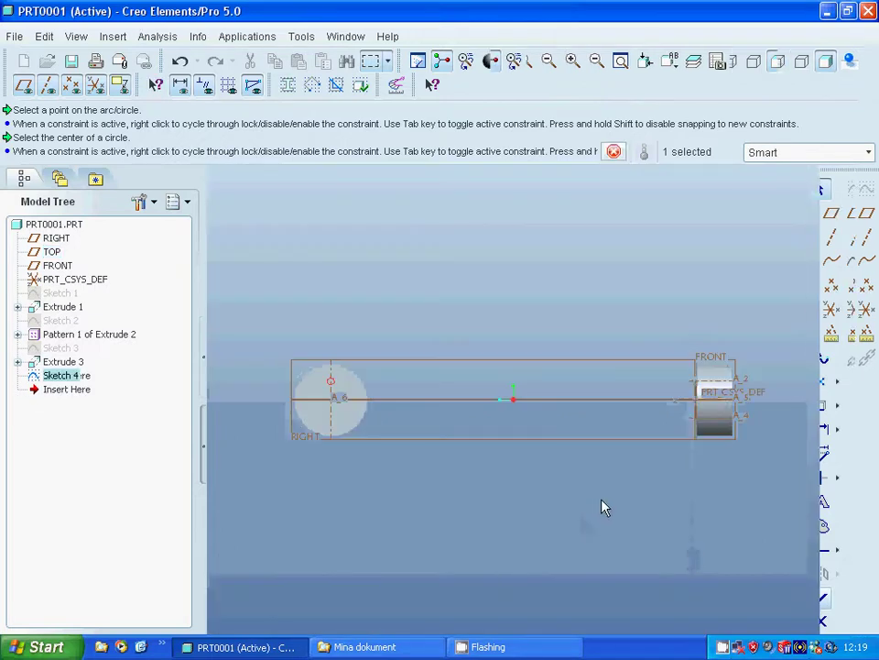
# Extrude the 2-diameter circle on the second cylinder as a cut into the solid, 42.72 deep
pyautogui.click(870, 195)
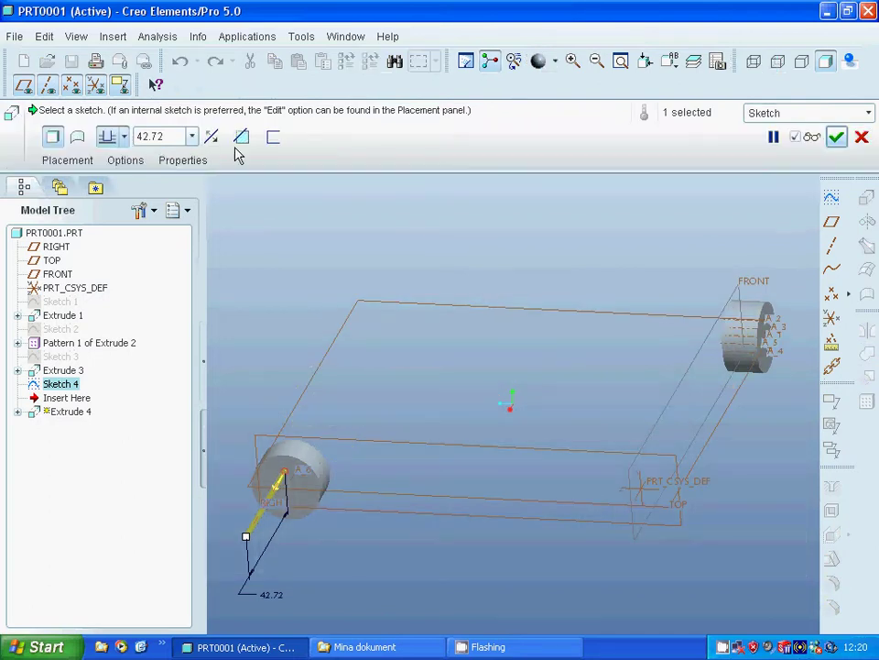
pyautogui.click(243, 137)
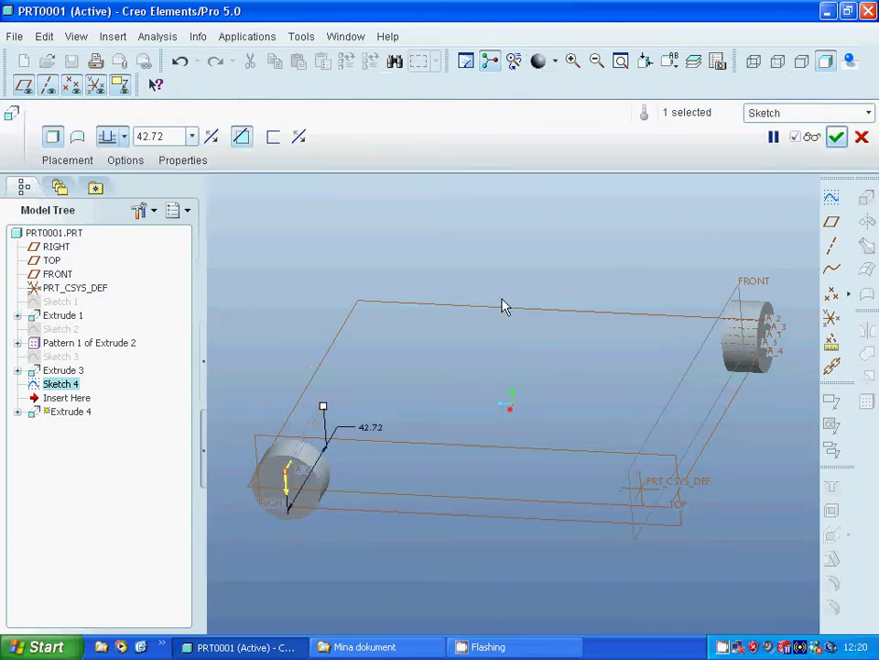
pyautogui.click(836, 138)
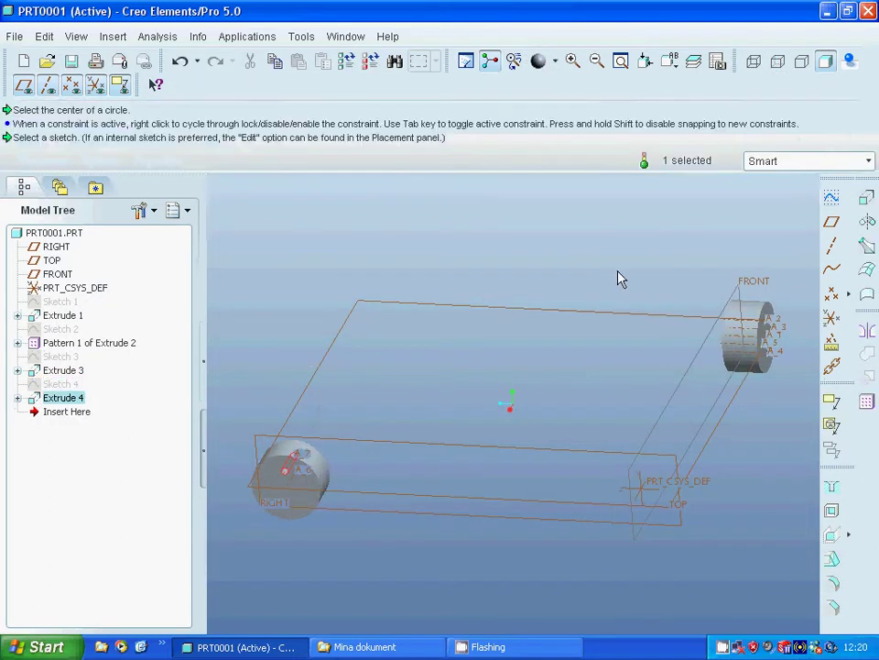
# Pattern the new hole around the second cylinder's axis with 4 instances spaced 90 degrees apart
pyautogui.click(865, 402)
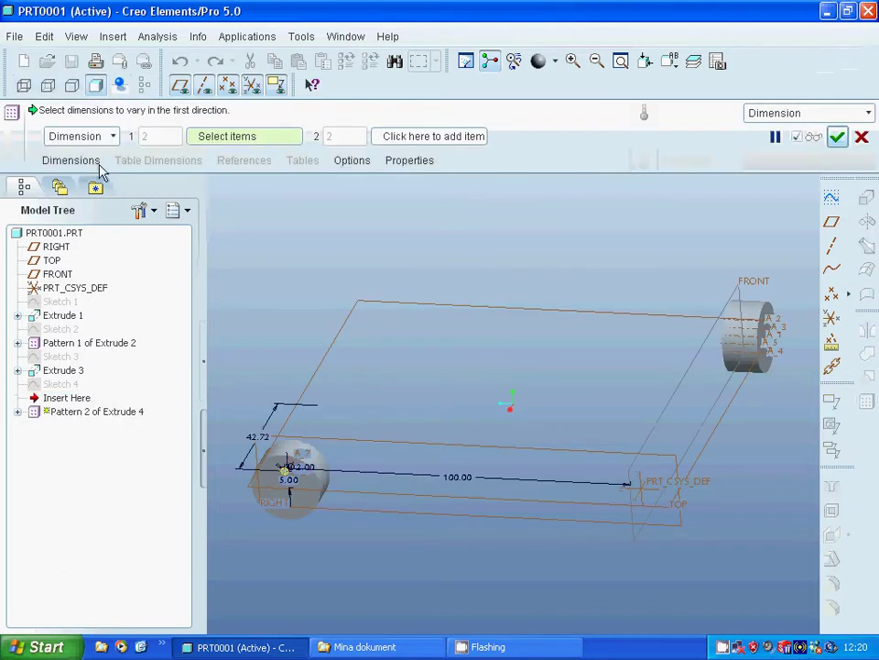
pyautogui.click(111, 137)
pyautogui.click(78, 184)
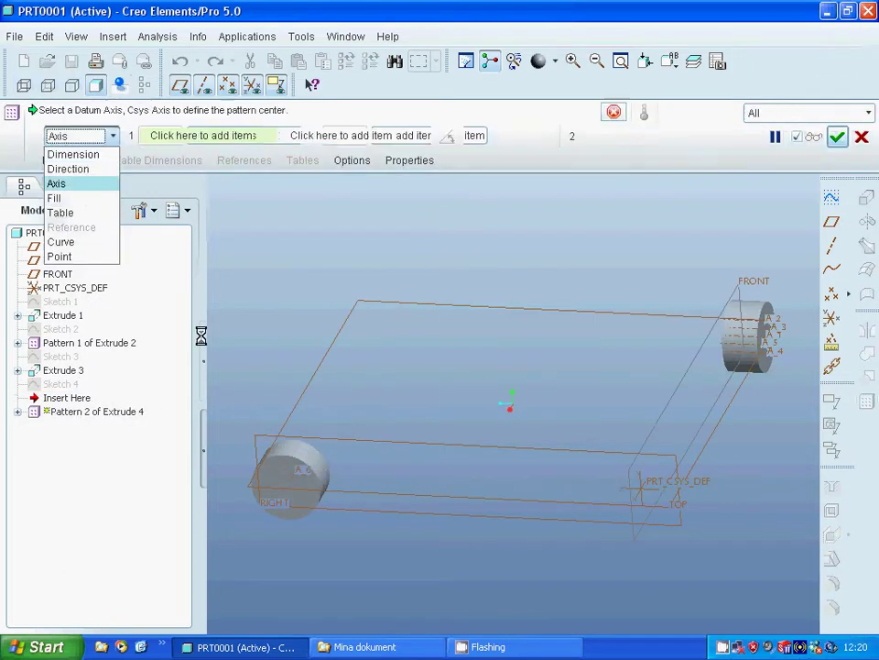
pyautogui.click(293, 485)
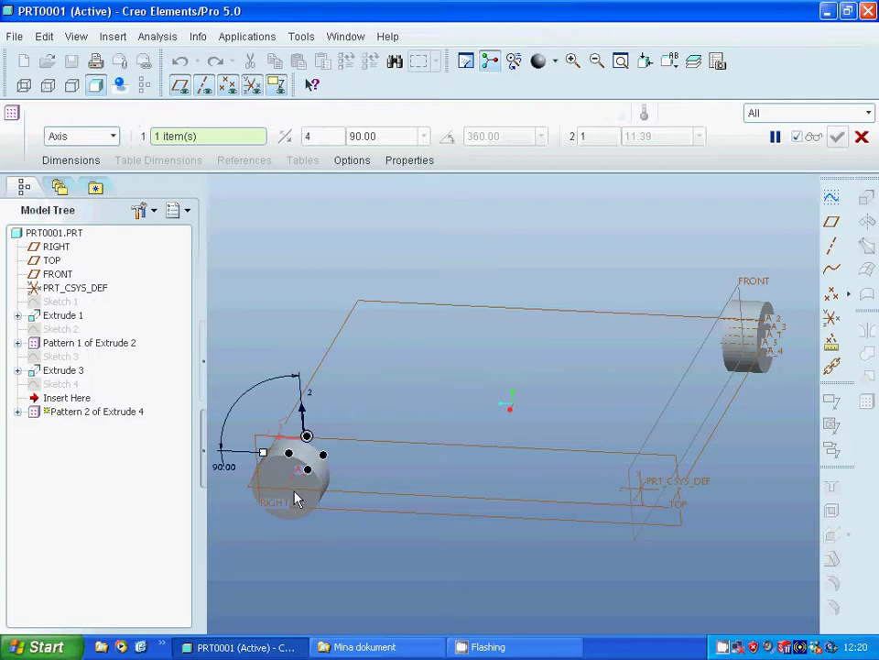
pyautogui.click(838, 139)
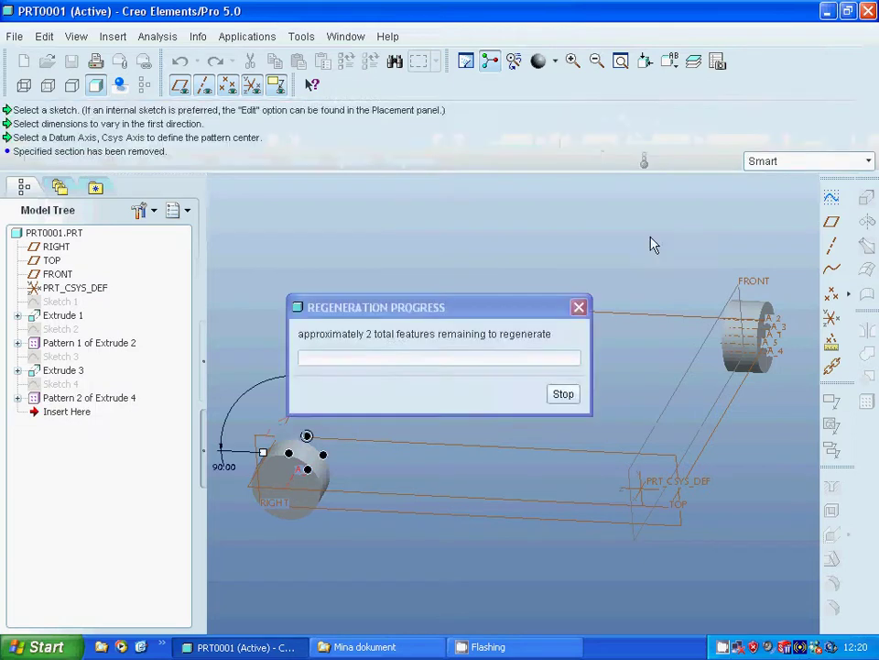
pyautogui.click(486, 378)
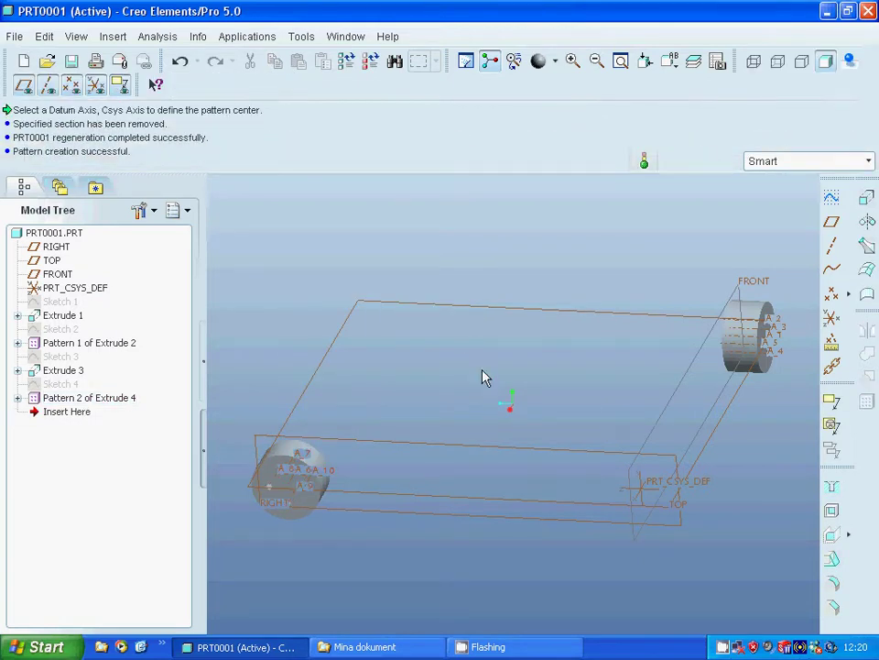
# Start a sketch on the TOP plane with the RIGHT plane as bottom reference and hide the datum axes
pyautogui.click(528, 511)
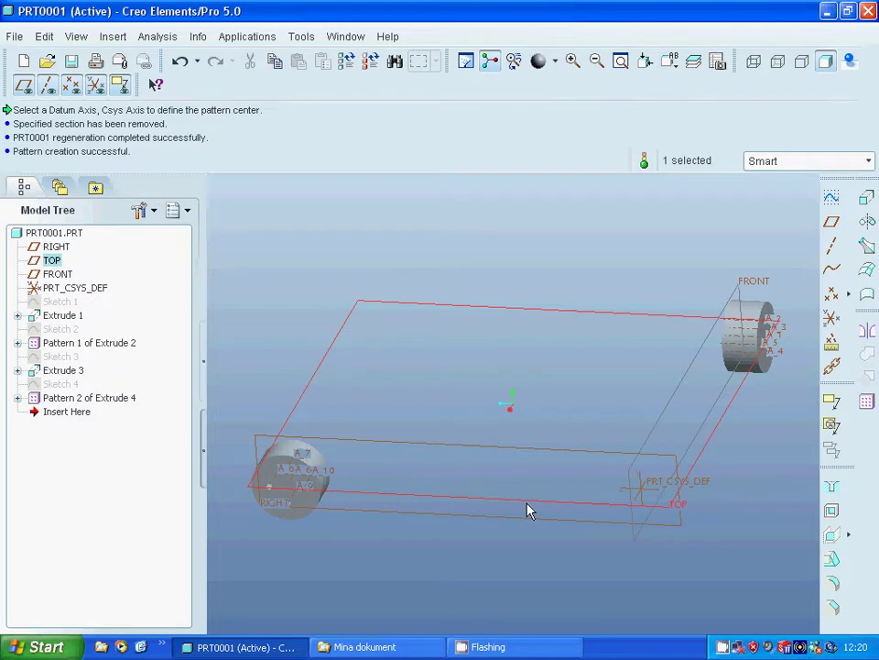
pyautogui.click(831, 197)
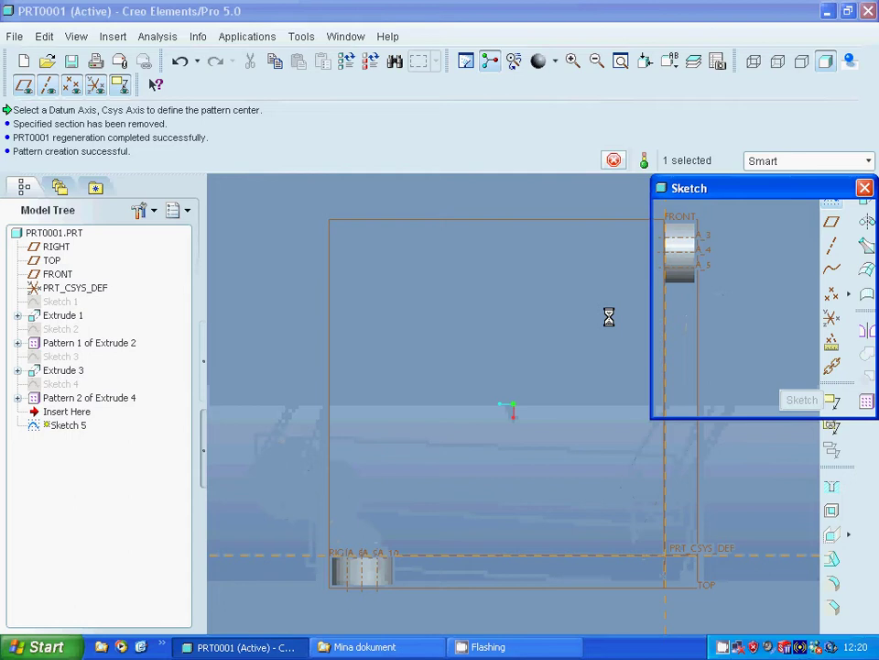
pyautogui.click(49, 85)
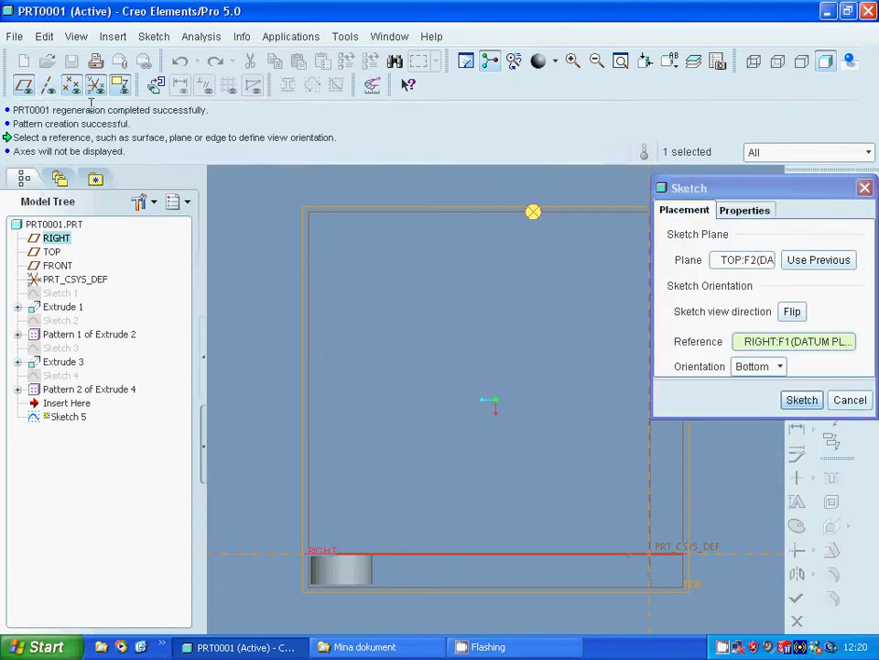
pyautogui.click(812, 403)
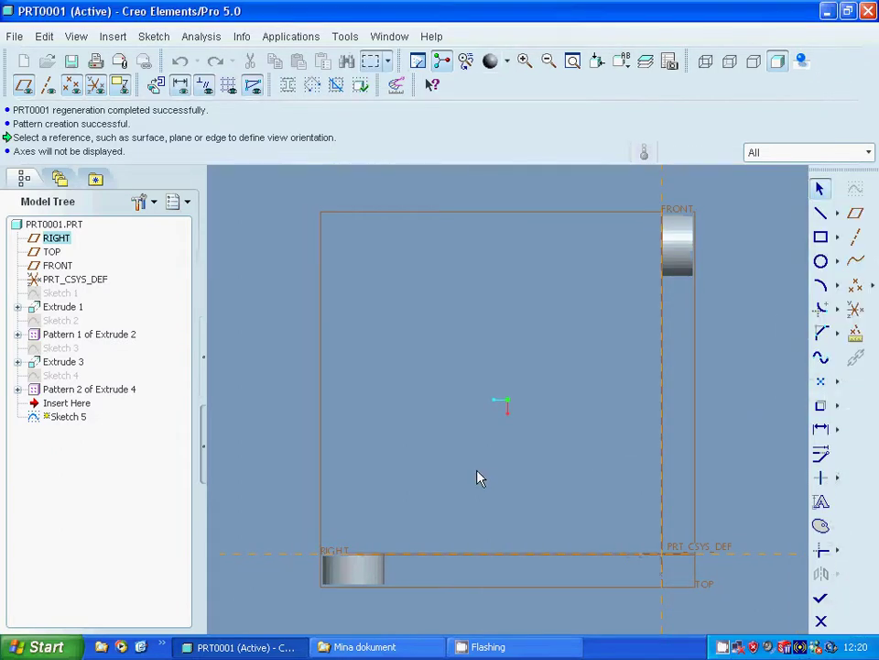
# Project a single edge of the hole nearest the RIGHT plane label on the second cylinder into the sketch
pyautogui.moveTo(478, 475)
pyautogui.mouseDown(button='middle')
pyautogui.moveTo(473, 452)
pyautogui.moveTo(478, 460)
pyautogui.mouseUp(button='middle')
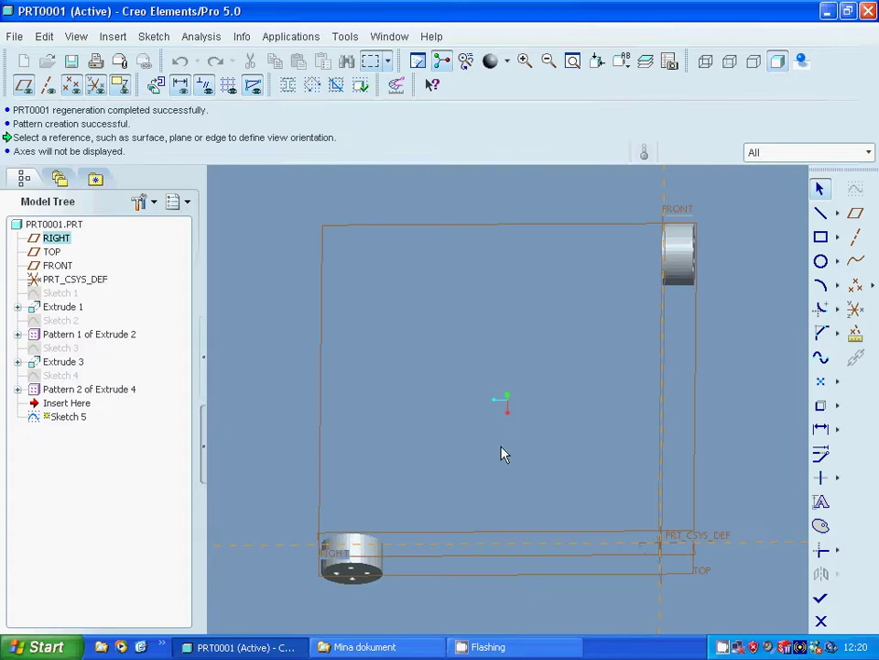
pyautogui.click(820, 405)
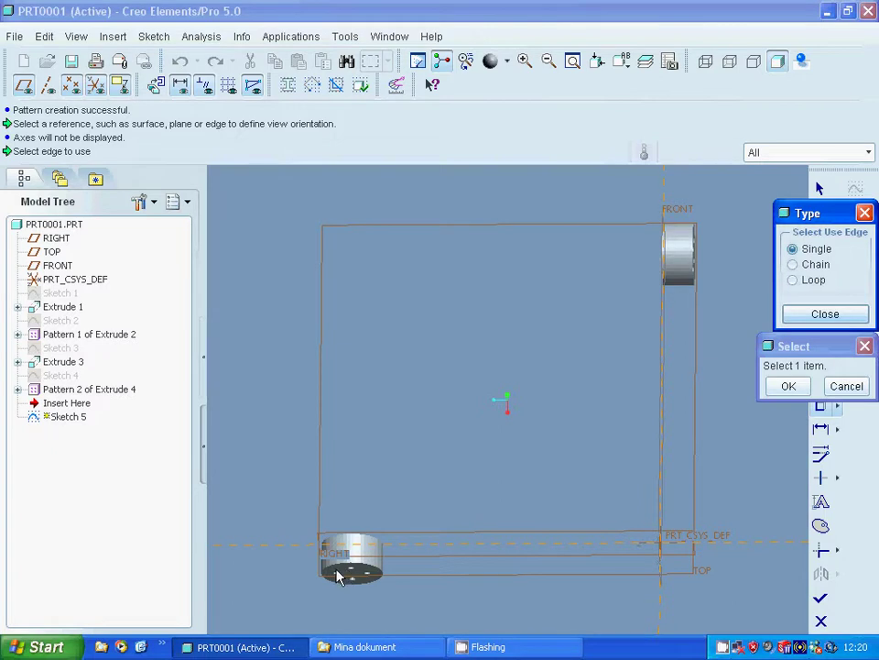
pyautogui.scroll(-2, 339, 578)
pyautogui.scroll(2, 339, 578)
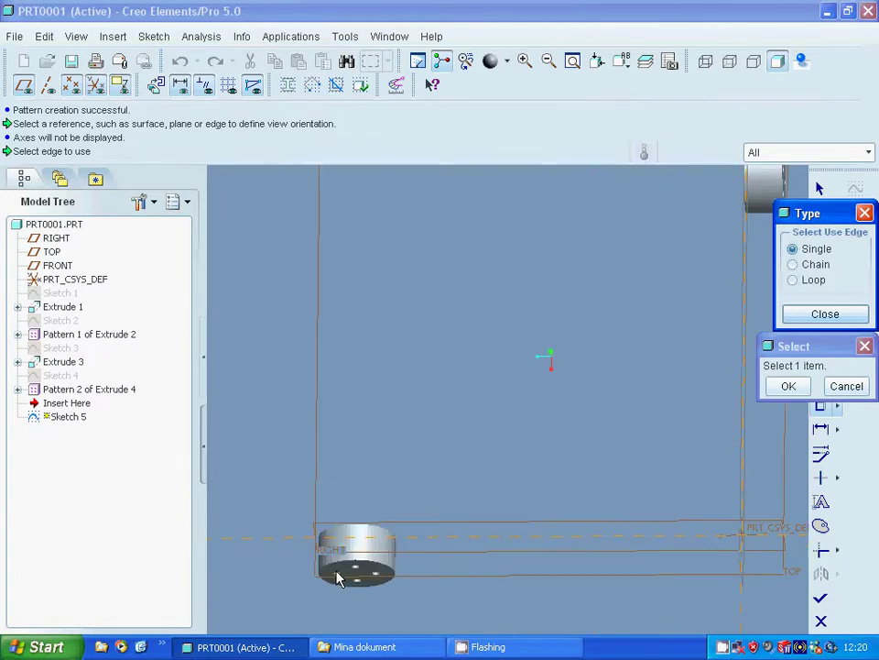
pyautogui.scroll(1, 339, 578)
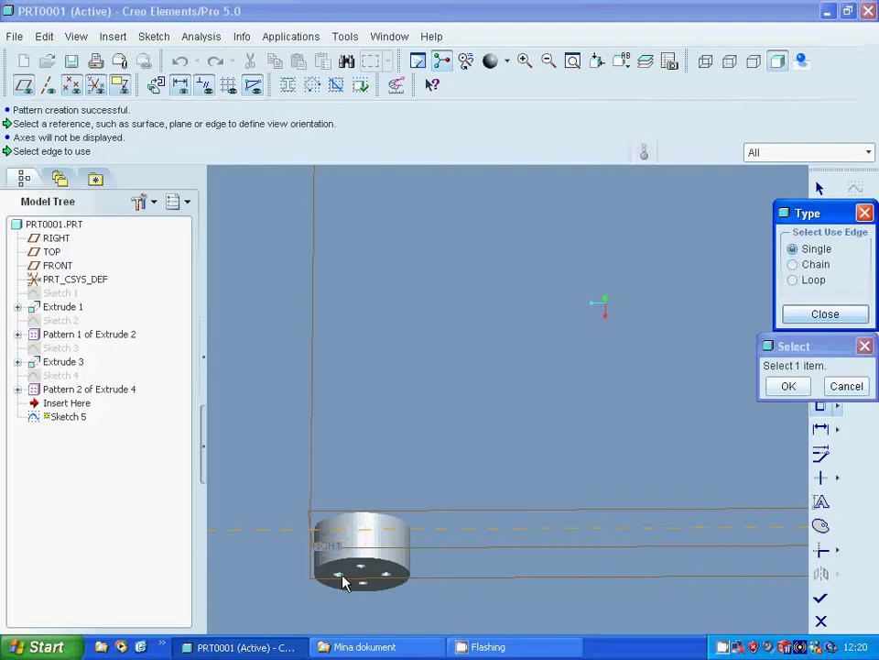
pyautogui.click(341, 579)
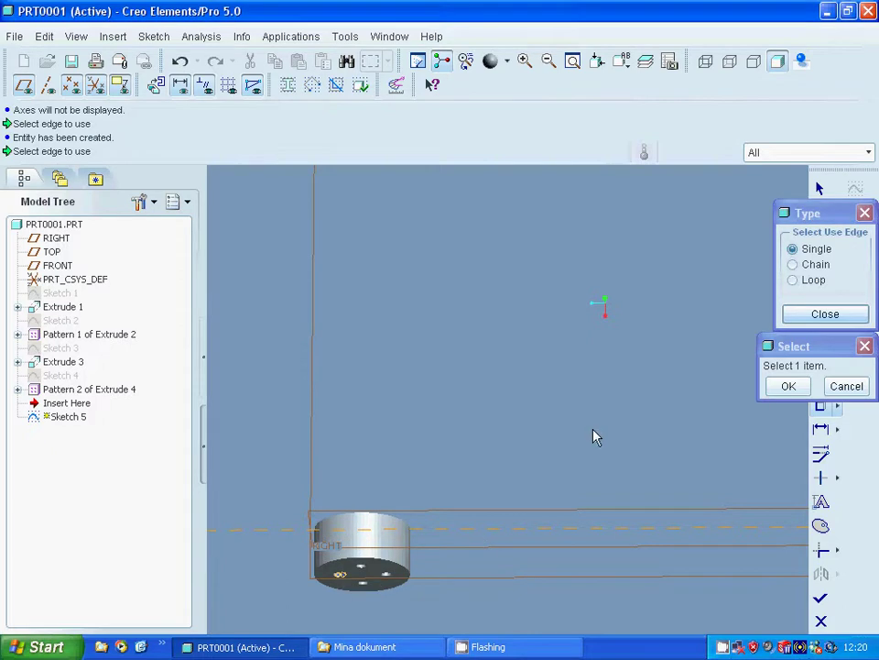
# Project an edge of the uppermost hole on the first cylinder into the sketch and finish edge selection
pyautogui.scroll(-2, 594, 436)
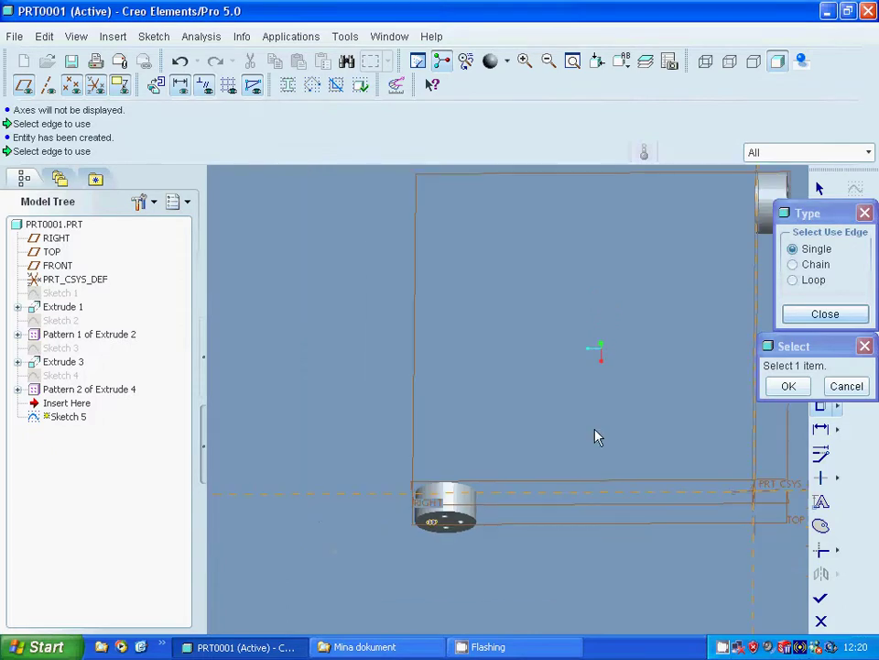
pyautogui.moveTo(595, 390); pyautogui.dragTo(685, 203, button='middle')
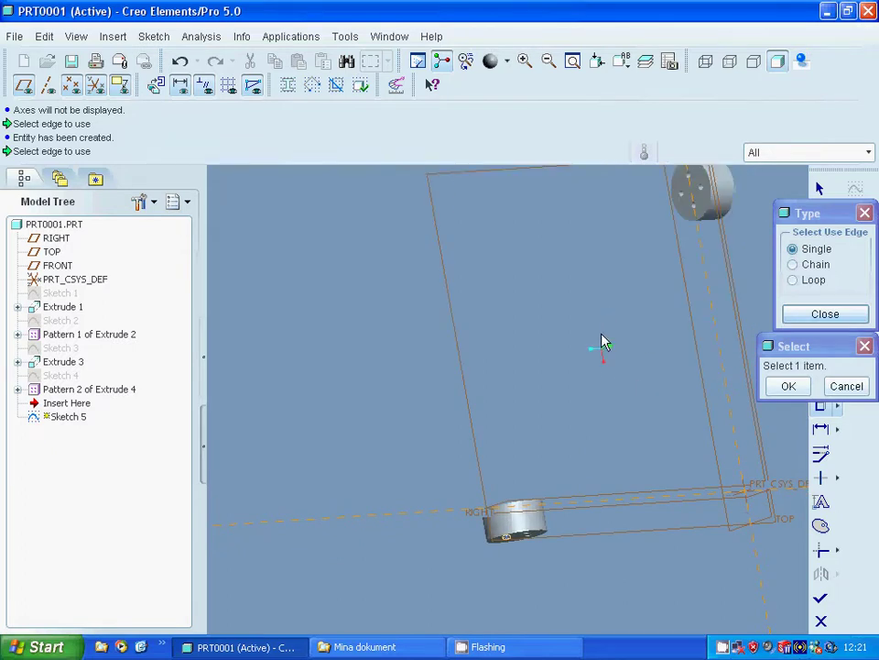
pyautogui.moveTo(554, 385)
pyautogui.mouseDown(button='middle')
pyautogui.moveTo(541, 376)
pyautogui.moveTo(551, 377)
pyautogui.mouseUp(button='middle')
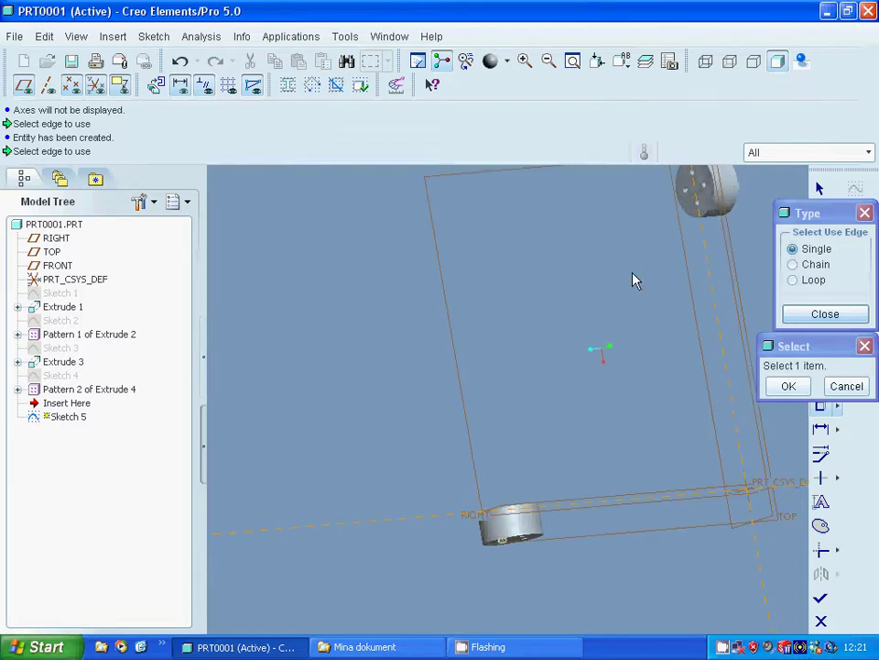
pyautogui.click(694, 181)
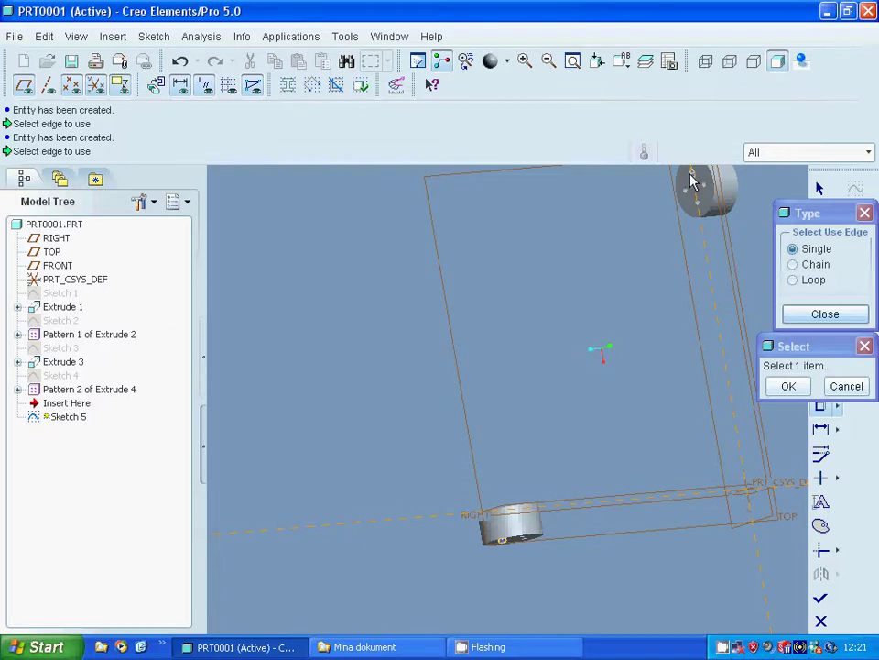
pyautogui.click(788, 387)
pyautogui.click(815, 314)
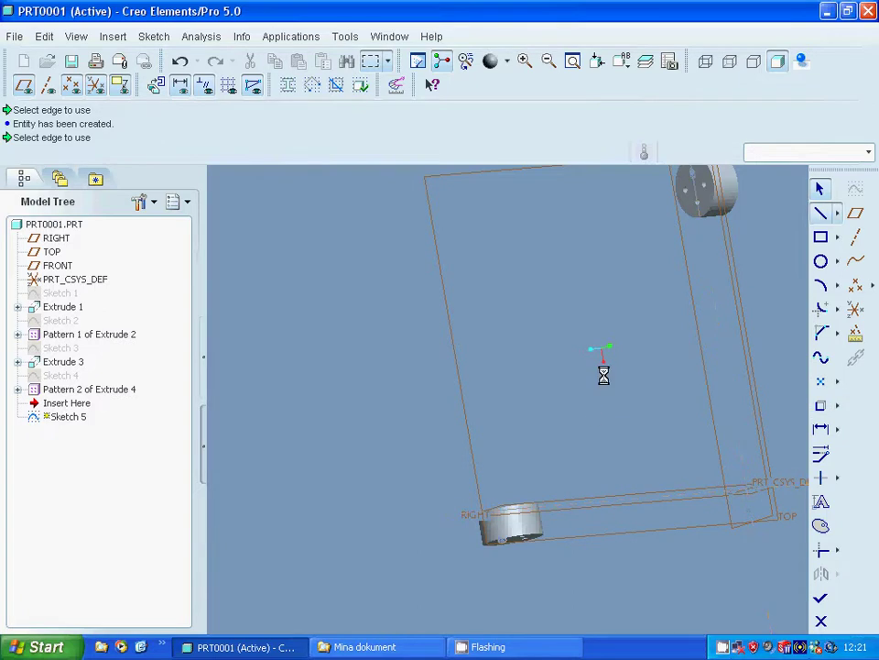
# Draw a stepped chain from the second cylinder's projected hole edge: a vertical line, a horizontal line, and a vertical line about 48 long
pyautogui.click(524, 60)
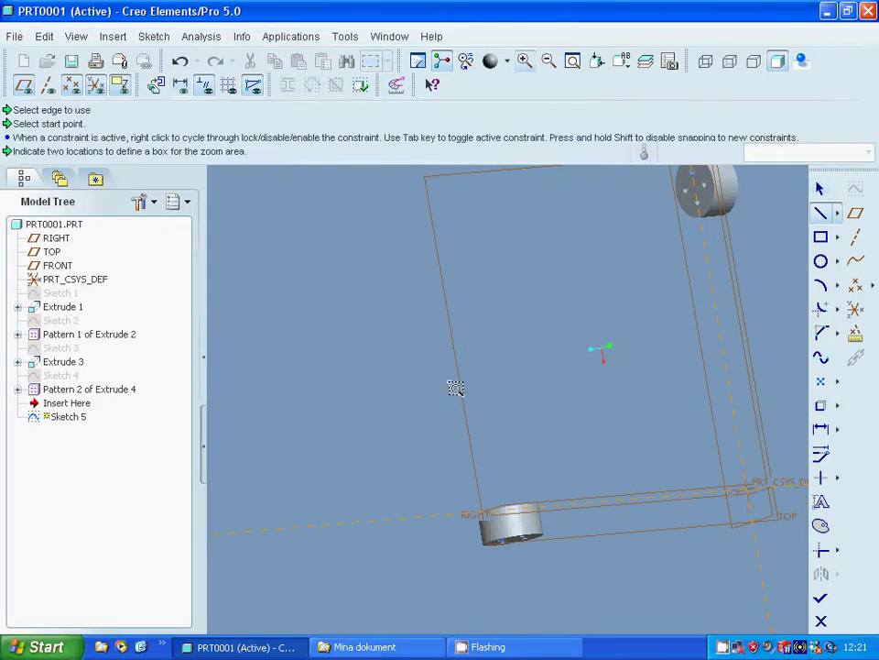
pyautogui.click(441, 457)
pyautogui.click(591, 560)
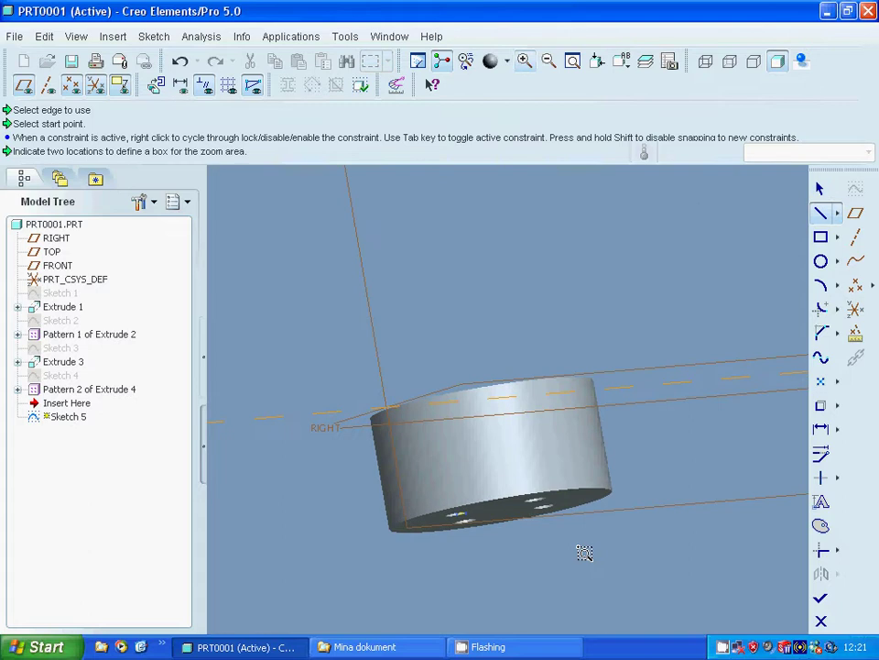
pyautogui.moveTo(545, 261); pyautogui.dragTo(539, 314, button='middle')
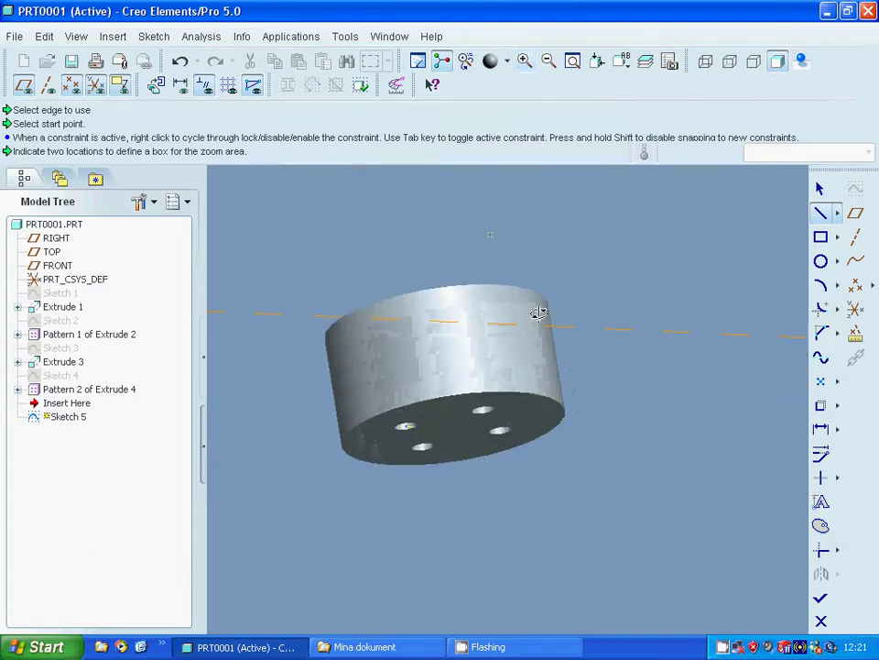
pyautogui.click(407, 434)
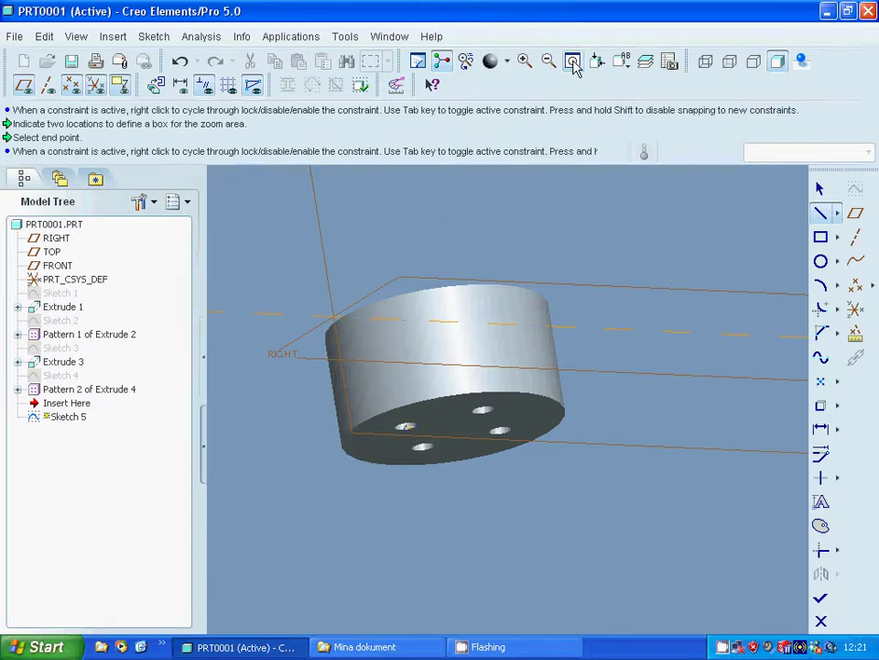
pyautogui.click(420, 61)
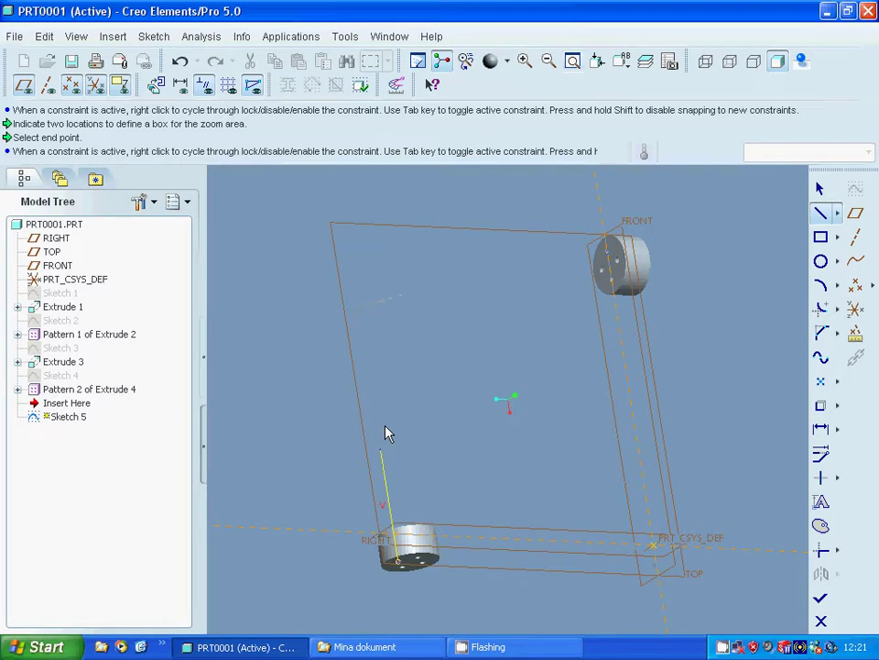
pyautogui.click(371, 379)
pyautogui.click(553, 384)
pyautogui.middleClick(561, 391)
pyautogui.click(524, 392)
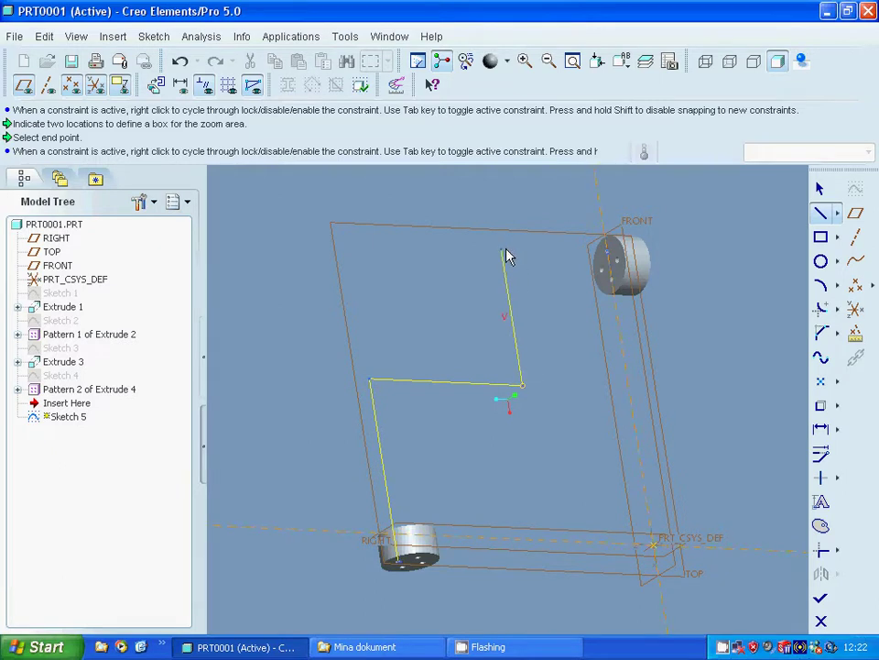
pyautogui.middleClick(500, 256)
pyautogui.click(502, 257)
# End the line chain and delete the projected edge entities at the first cylinder's uppermost hole
pyautogui.click(525, 60)
pyautogui.click(516, 218)
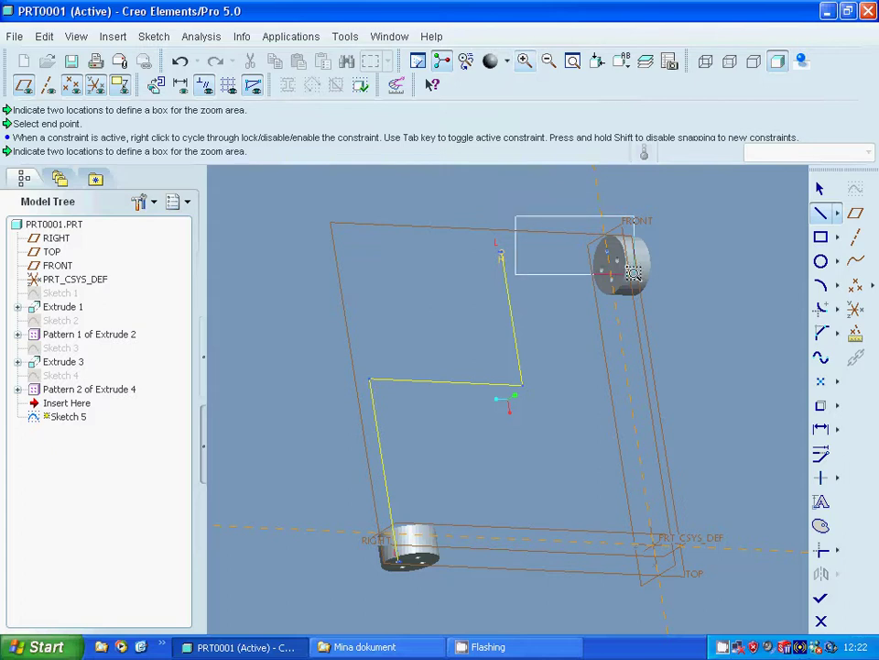
pyautogui.click(632, 273)
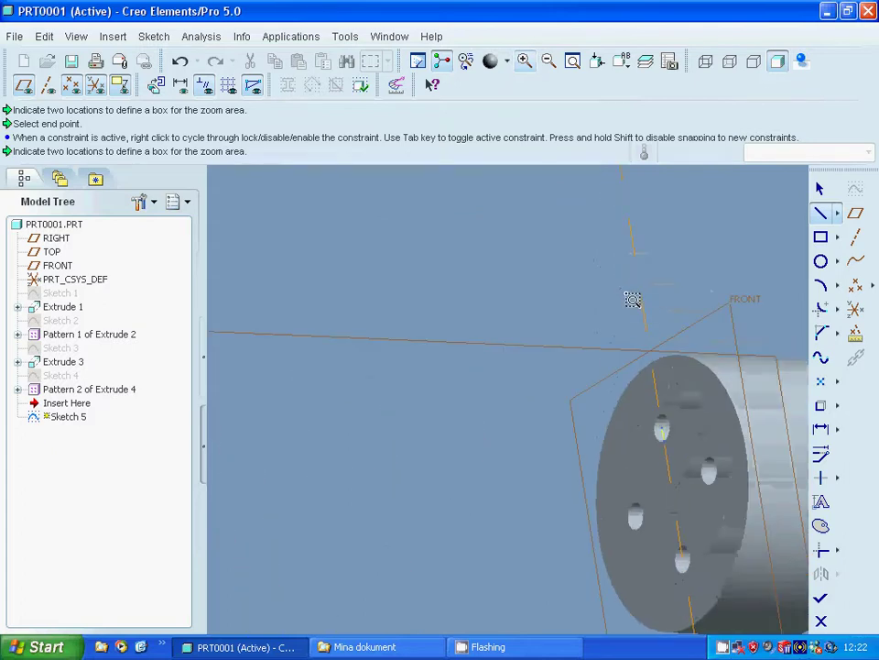
pyautogui.middleClick(633, 301)
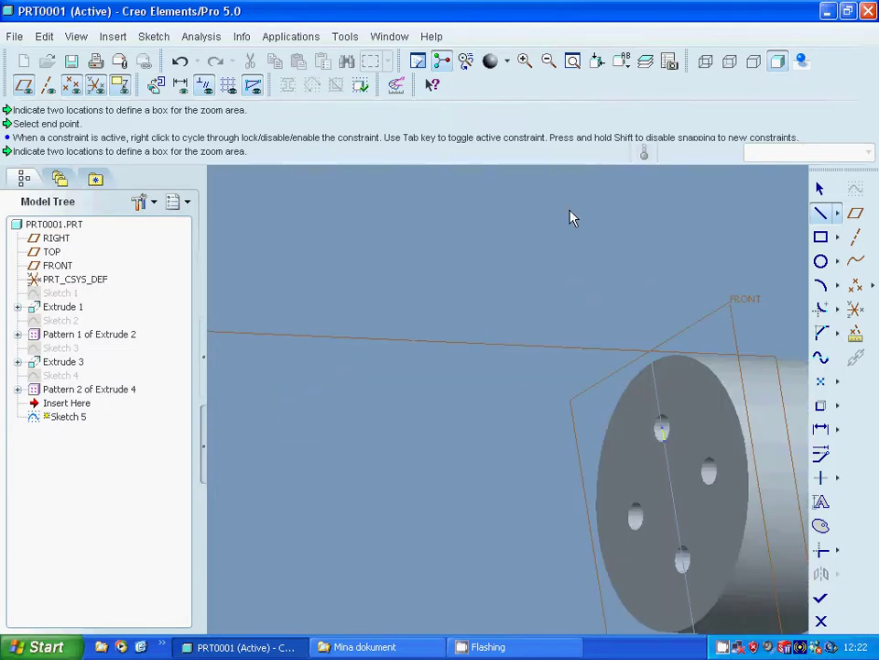
pyautogui.scroll(-3, 579, 278)
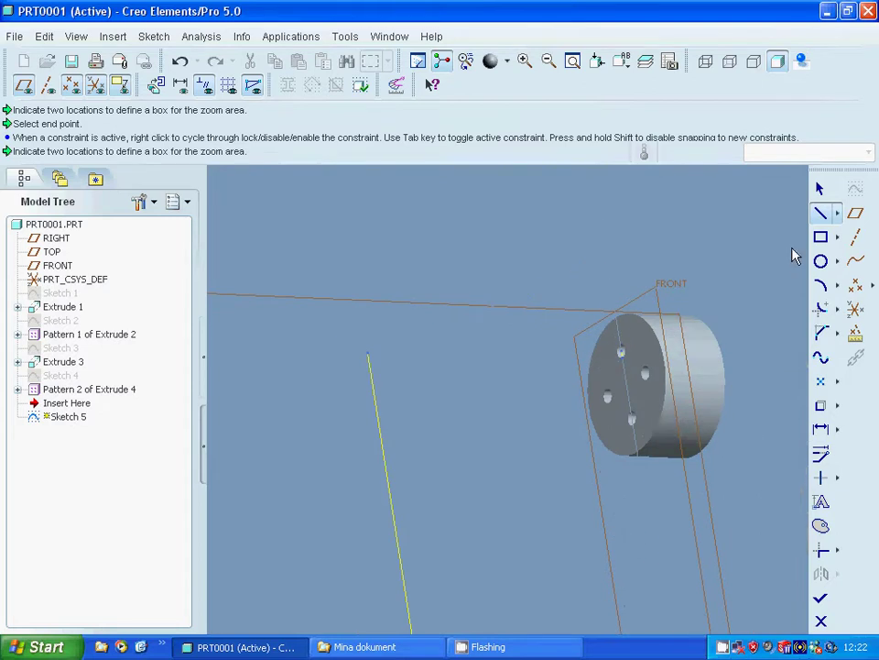
pyautogui.click(820, 189)
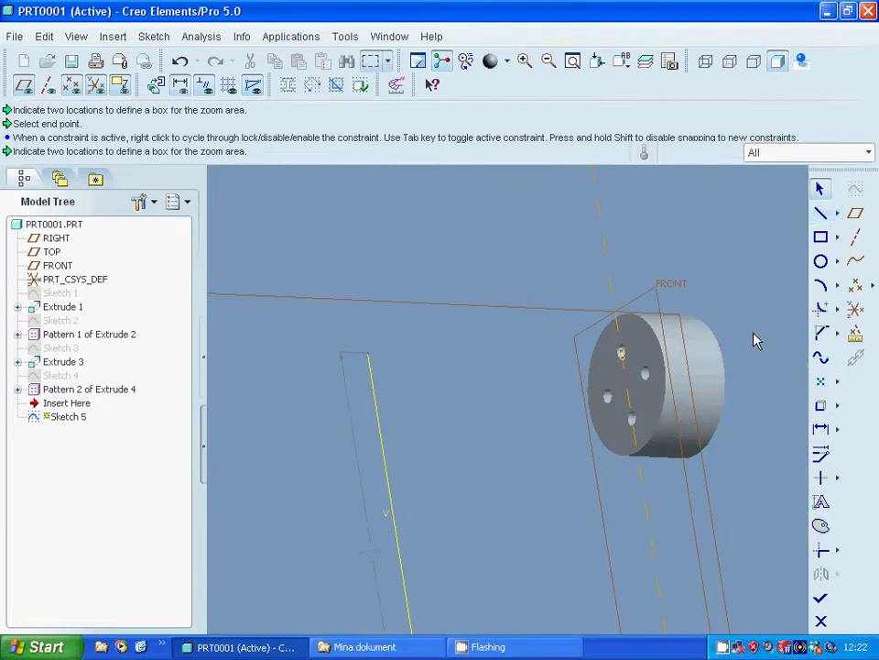
pyautogui.moveTo(556, 286); pyautogui.dragTo(632, 380)
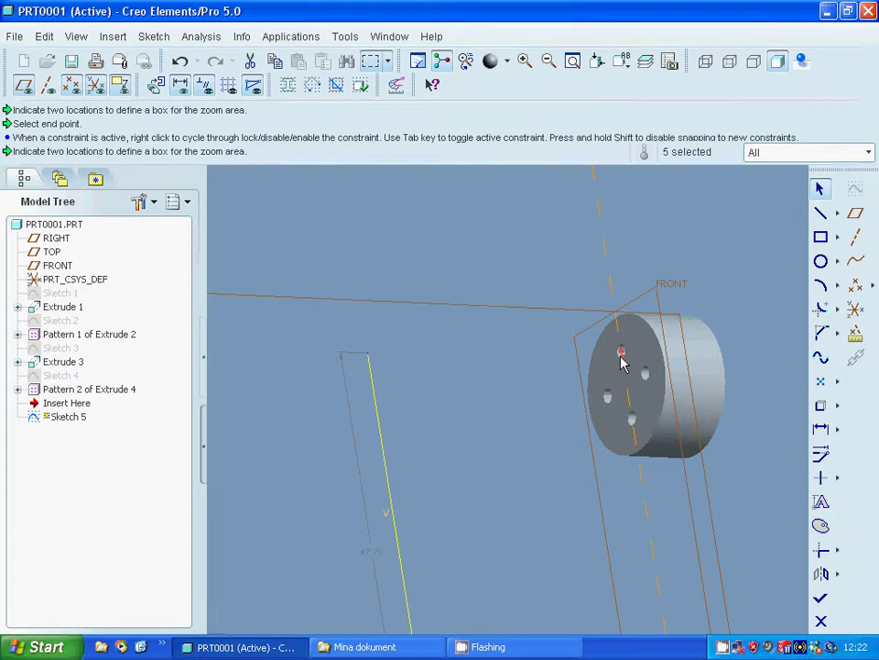
pyautogui.rightClick(622, 362)
pyautogui.click(657, 423)
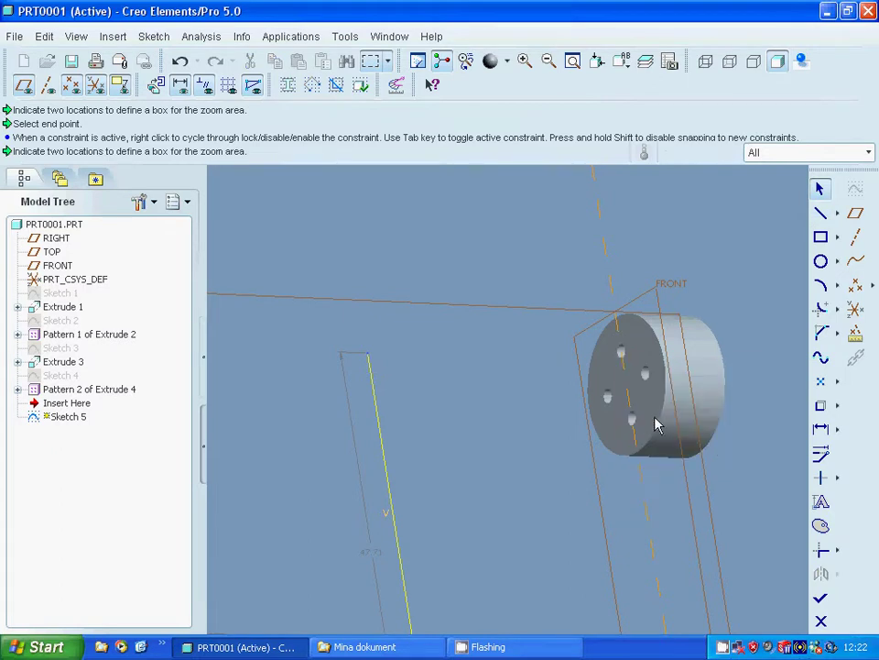
# Project a single edge of the uppermost hole on the first cylinder into the sketch and finish edge selection
pyautogui.moveTo(758, 372)
pyautogui.mouseDown(button='middle')
pyautogui.moveTo(744, 361)
pyautogui.moveTo(677, 364)
pyautogui.moveTo(687, 383)
pyautogui.mouseUp(button='middle')
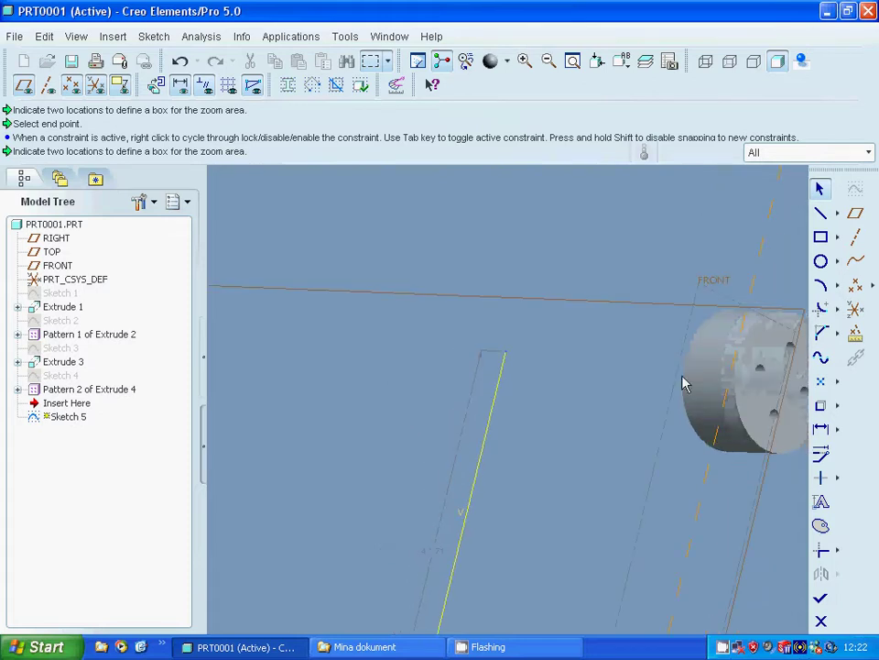
pyautogui.click(821, 409)
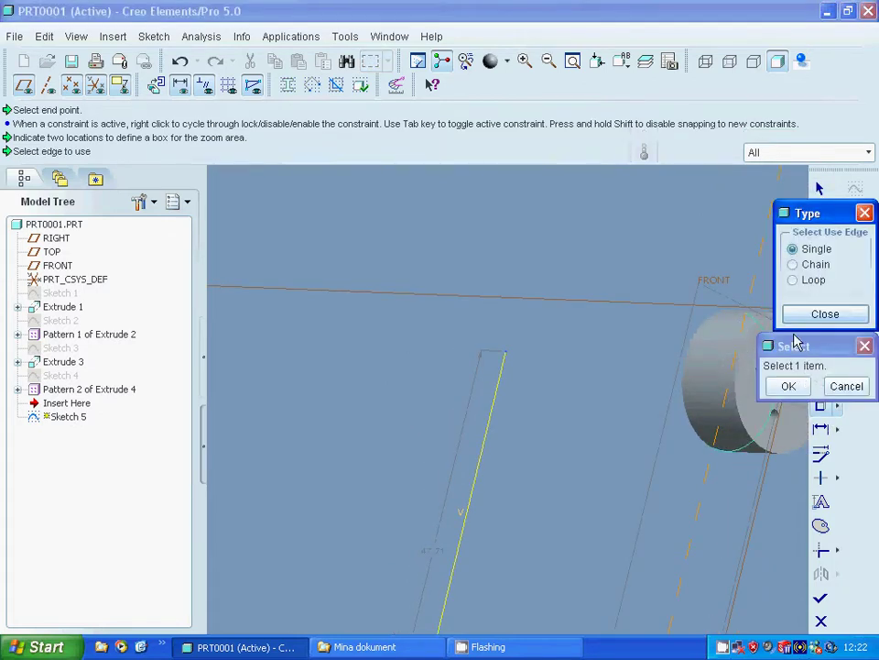
pyautogui.moveTo(807, 212); pyautogui.dragTo(773, 171)
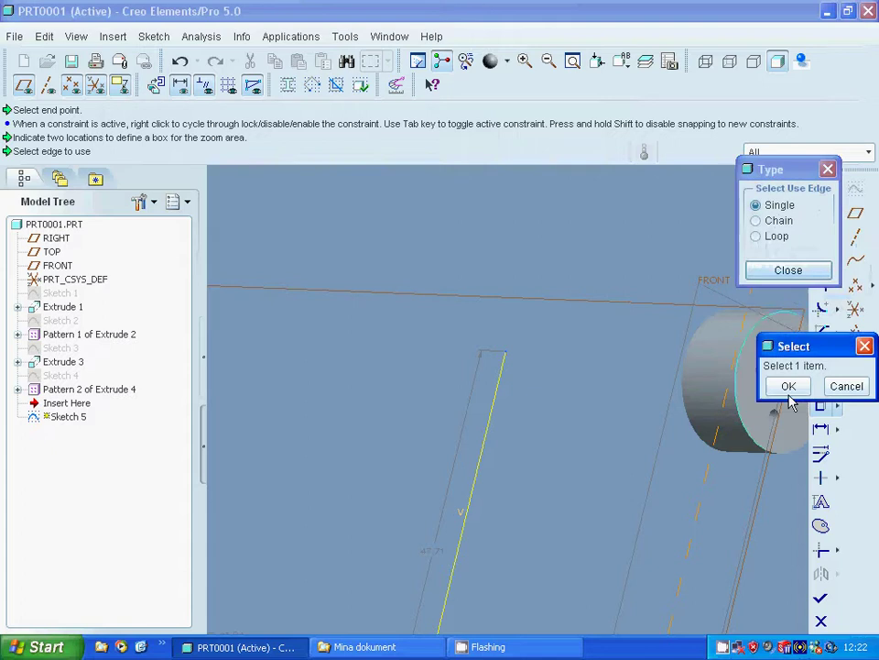
pyautogui.moveTo(795, 347); pyautogui.dragTo(786, 396)
pyautogui.click(792, 354)
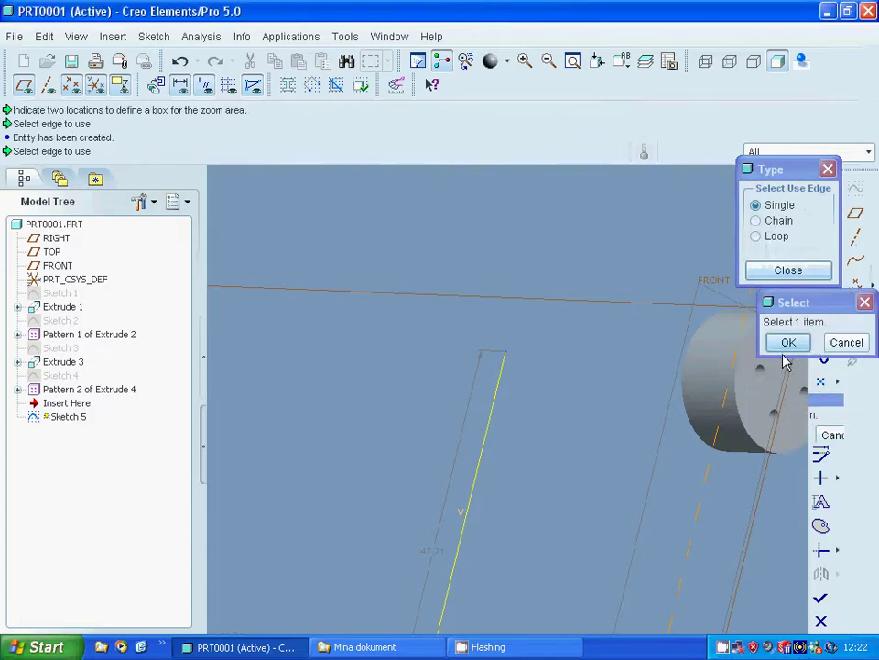
pyautogui.click(787, 270)
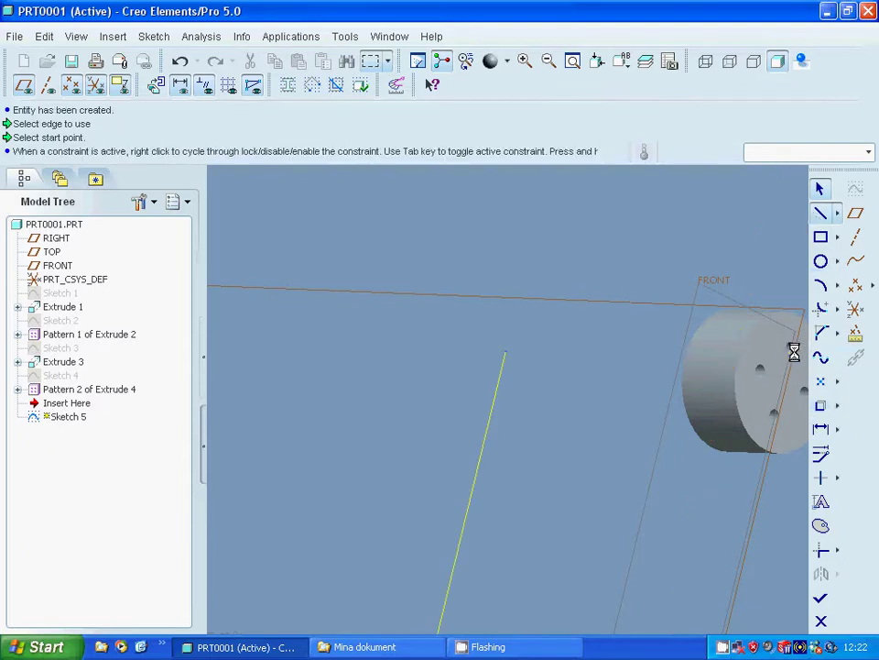
# Draw a line about 61 long from the first cylinder's projected hole edge, parallel to the horizontal line and just past the open vertical line's end
pyautogui.click(791, 351)
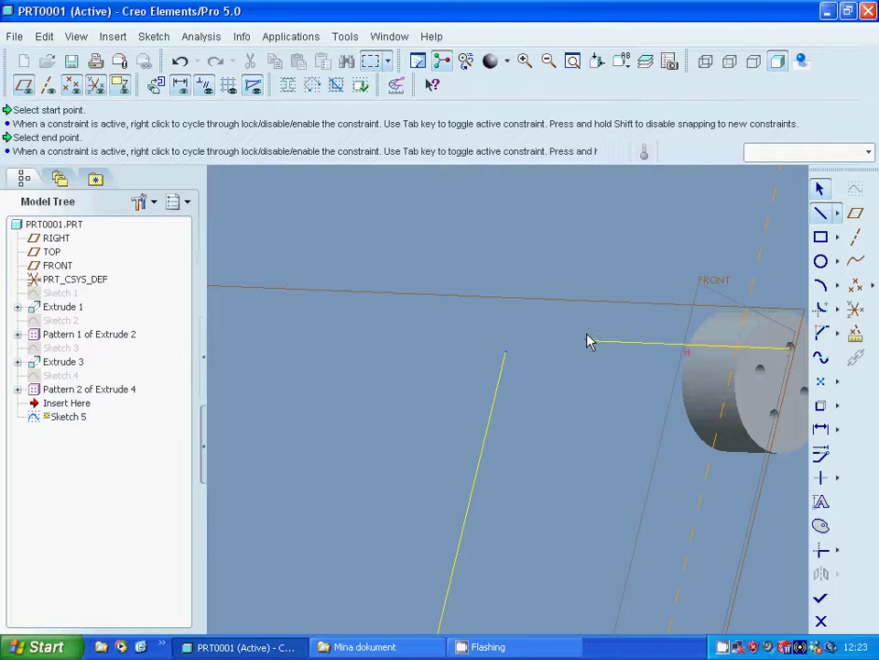
pyautogui.click(467, 335)
pyautogui.middleClick(493, 332)
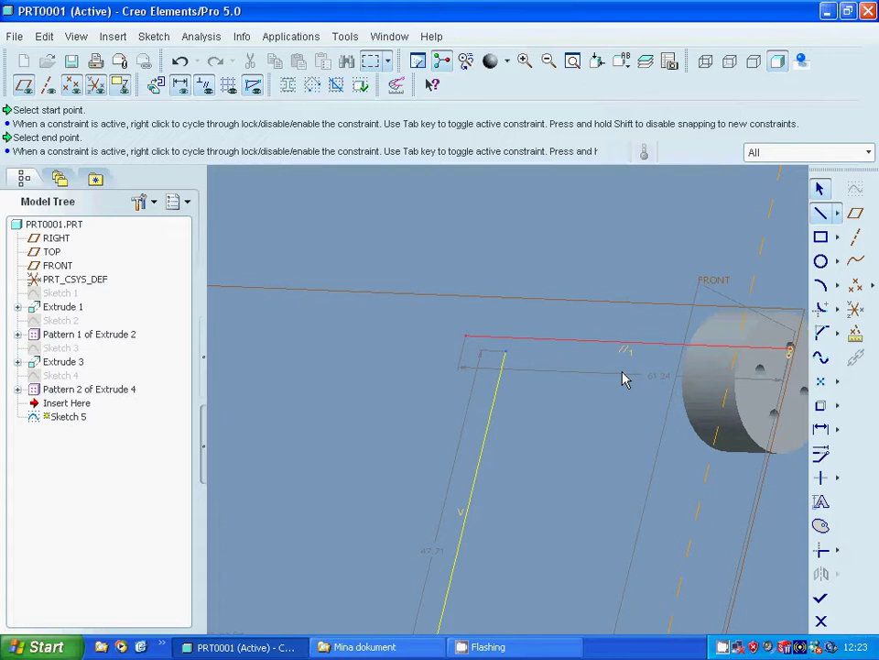
# Fillet the three corners of the line path between the two cylinders and finish the fillet selection
pyautogui.click(821, 307)
pyautogui.click(585, 343)
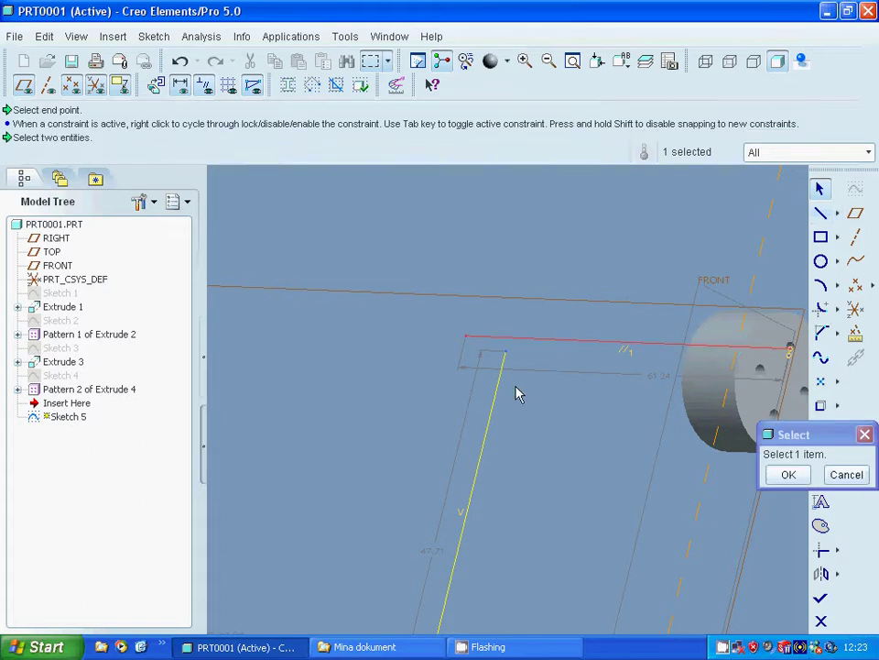
pyautogui.click(495, 403)
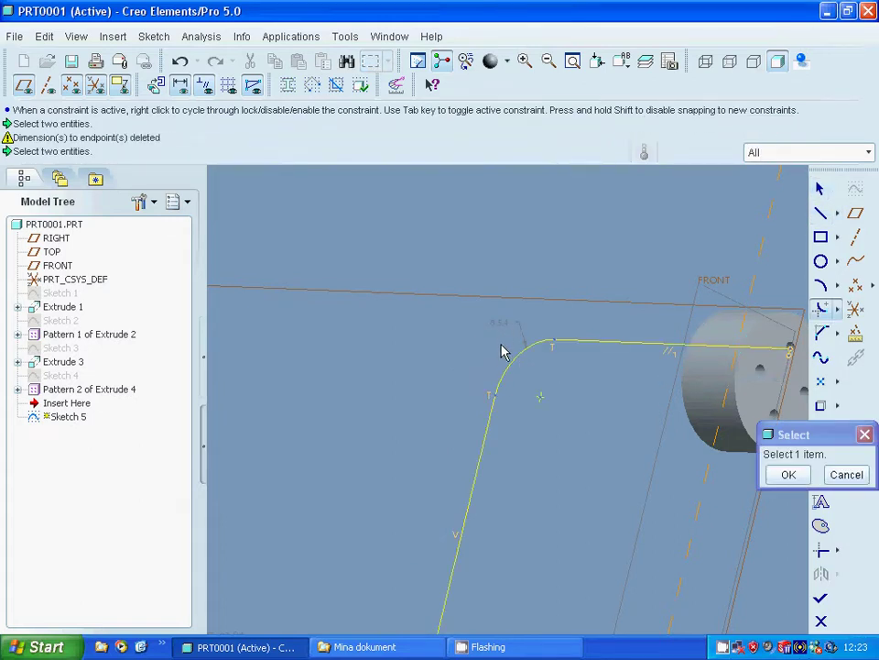
pyautogui.click(575, 60)
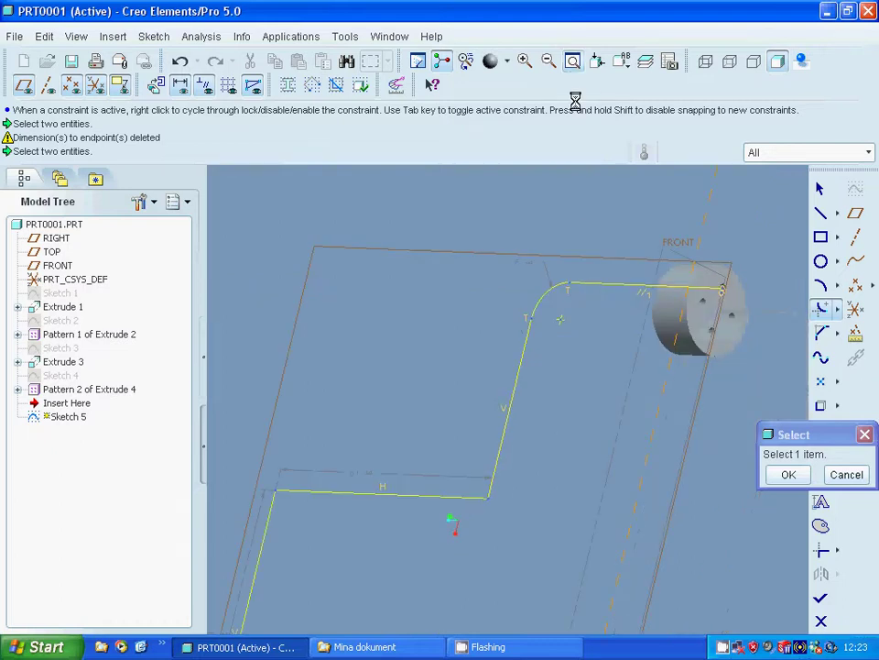
pyautogui.click(538, 346)
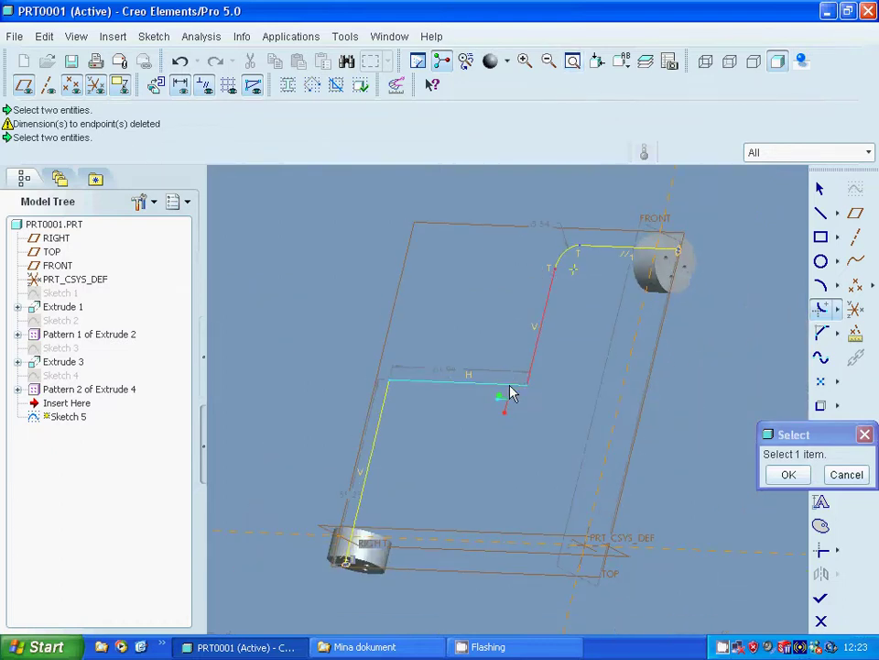
pyautogui.click(415, 385)
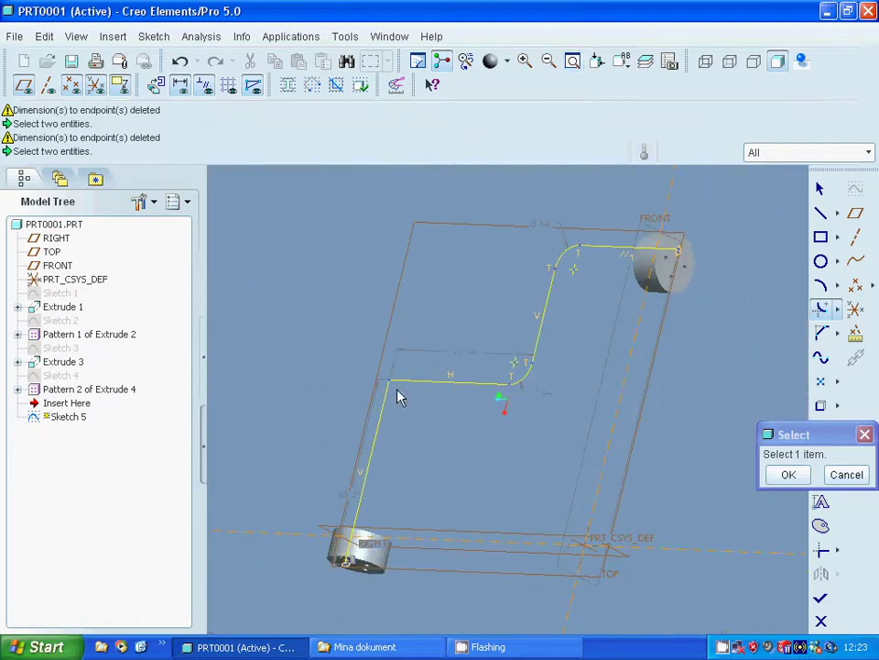
pyautogui.click(428, 382)
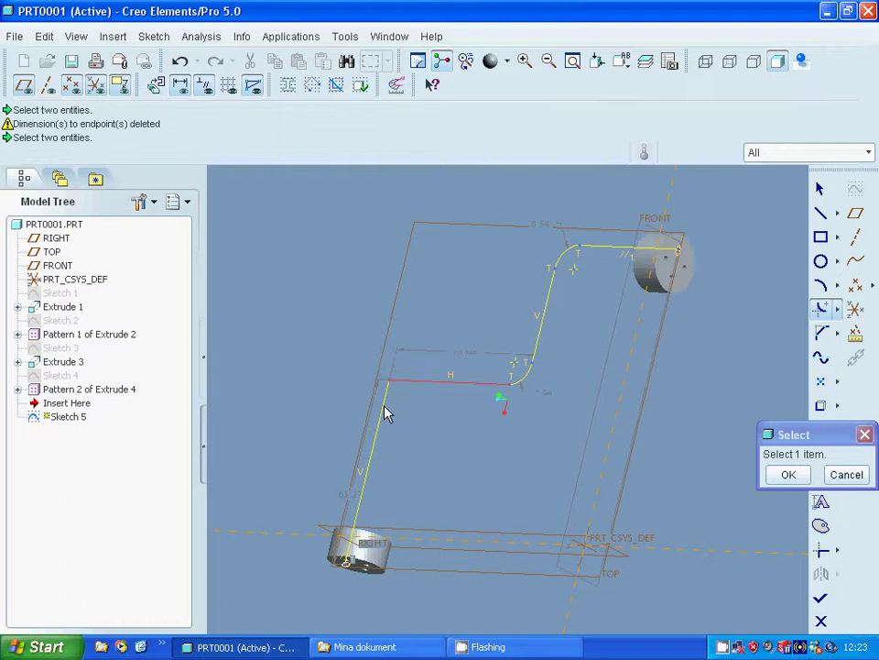
pyautogui.click(385, 412)
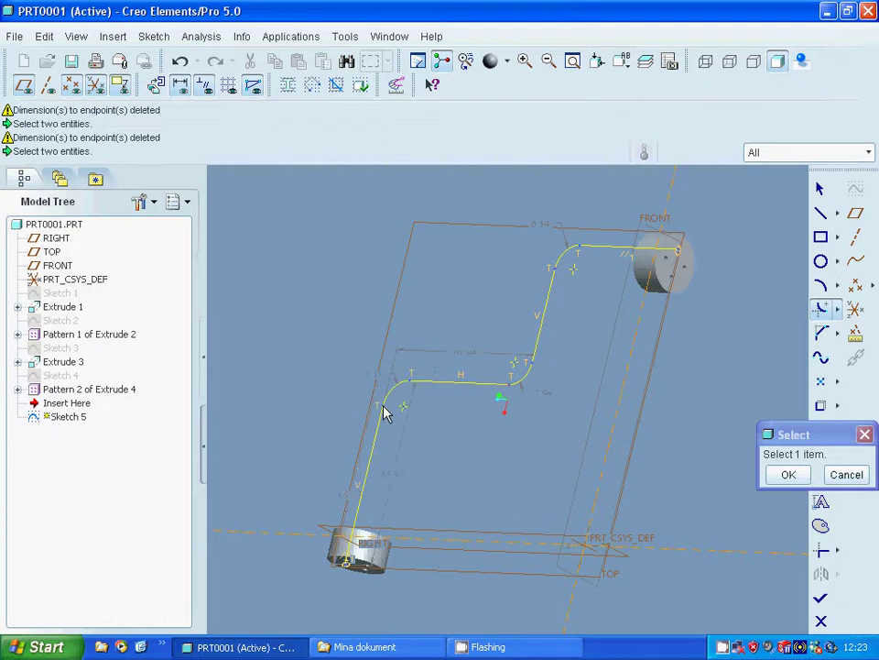
pyautogui.click(788, 474)
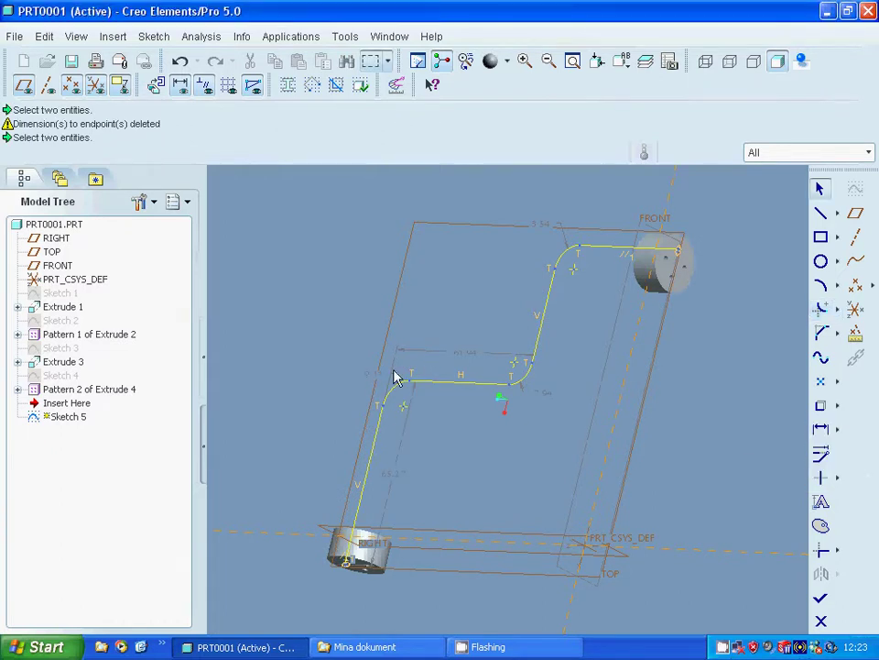
# Set the radius of each of the path's three corner fillets to 10
pyautogui.doubleClick(347, 381)
pyautogui.write('10')
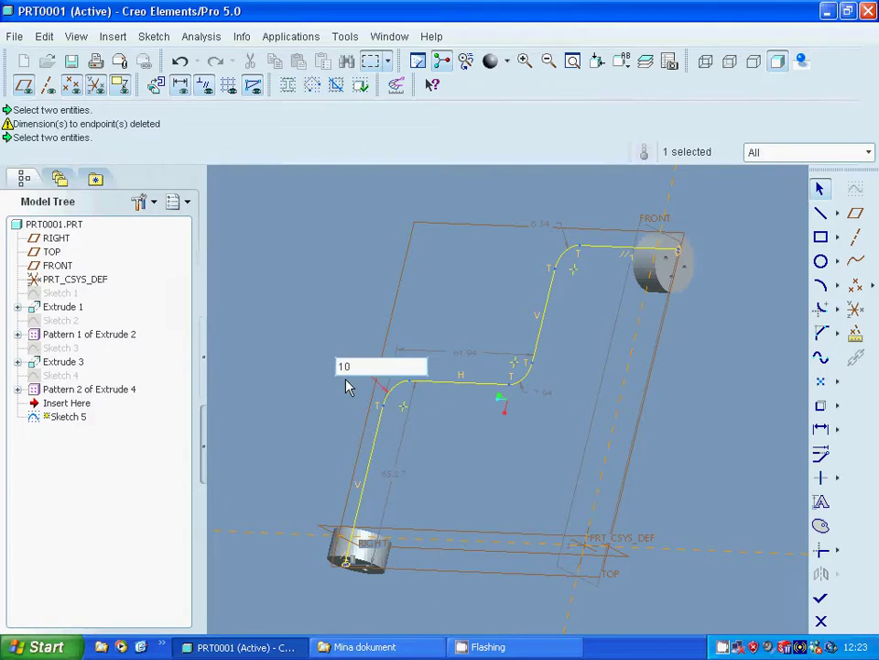
pyautogui.press('Return')
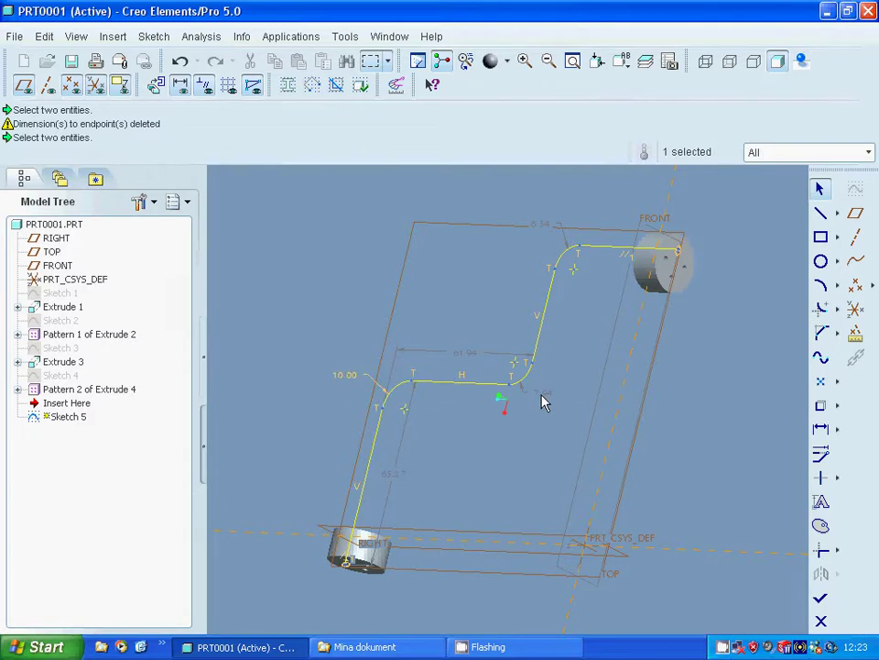
pyautogui.doubleClick(542, 401)
pyautogui.write('10')
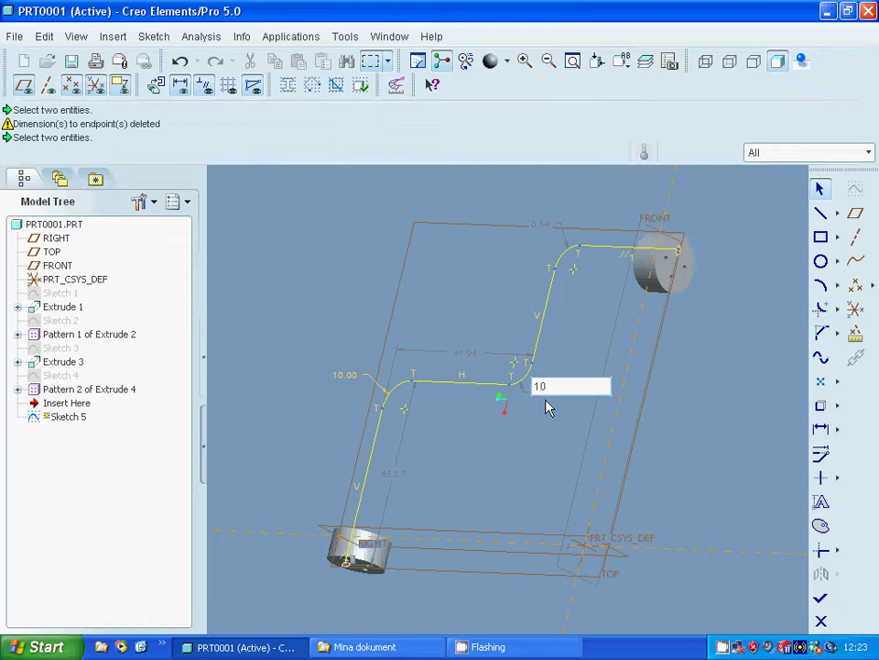
pyautogui.press('Return')
pyautogui.doubleClick(545, 230)
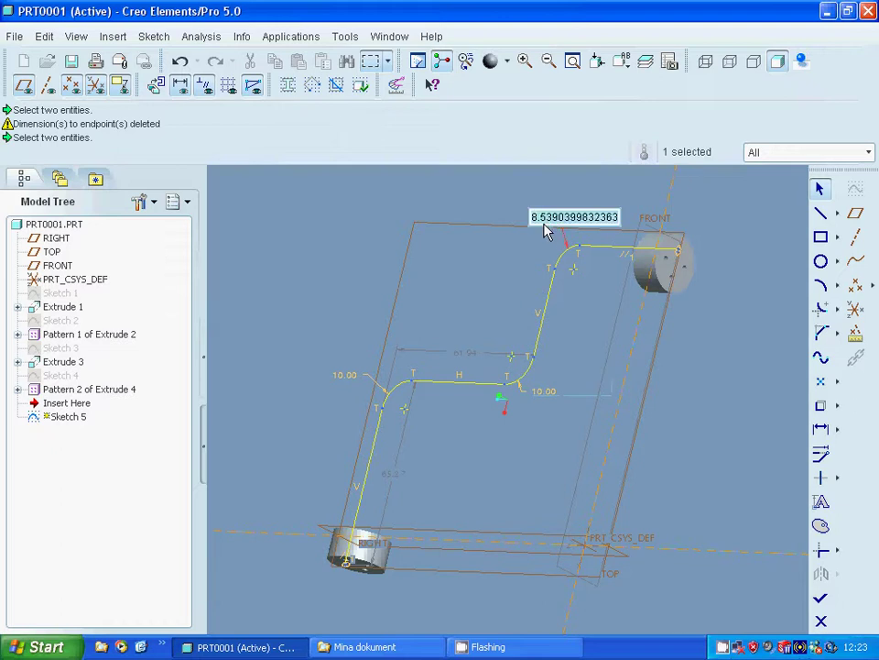
pyautogui.write('10')
pyautogui.press('Return')
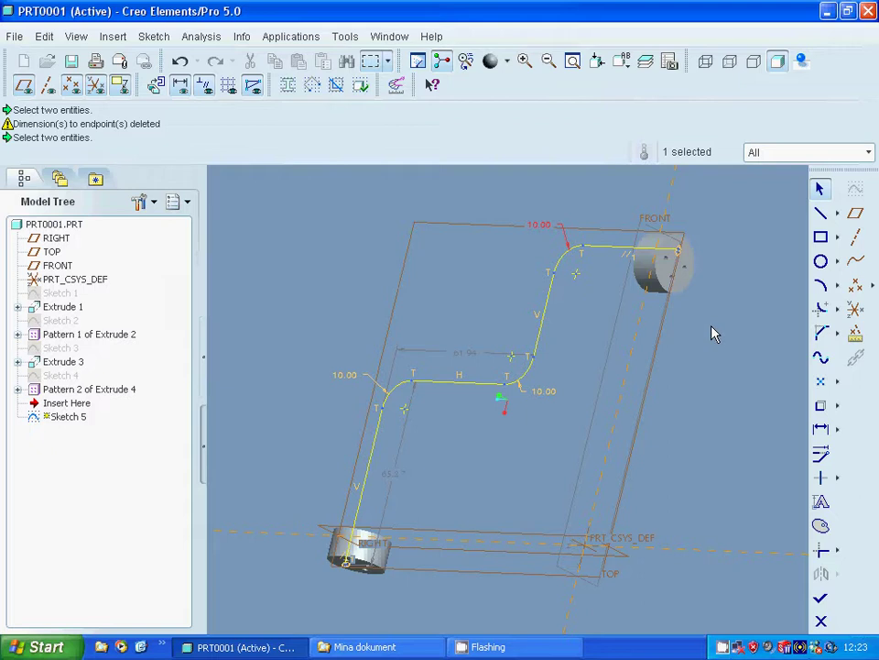
# Delete the projected hole edges at both ends of the path and complete the sketch
pyautogui.moveTo(635, 205); pyautogui.dragTo(710, 255)
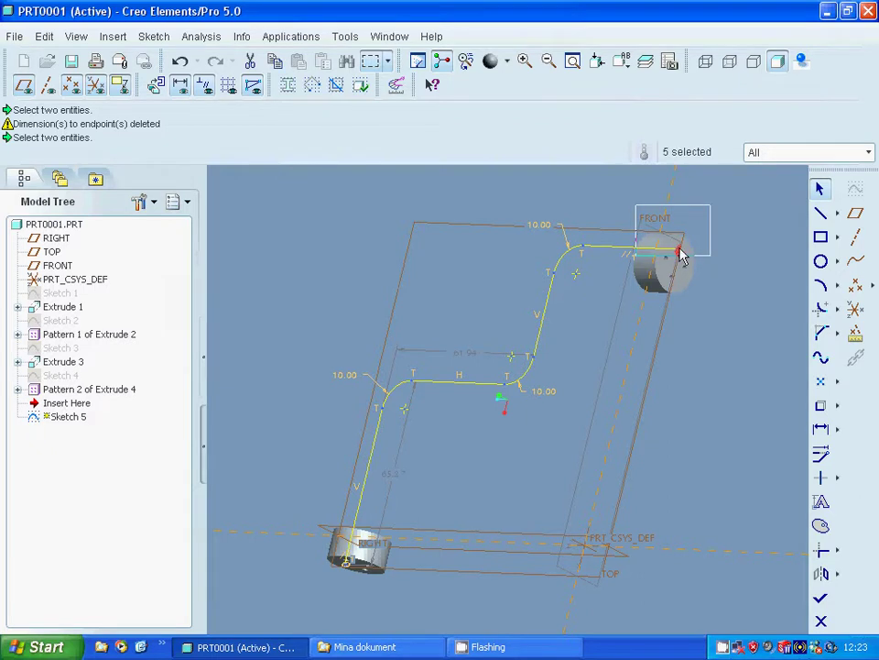
pyautogui.rightClick(682, 256)
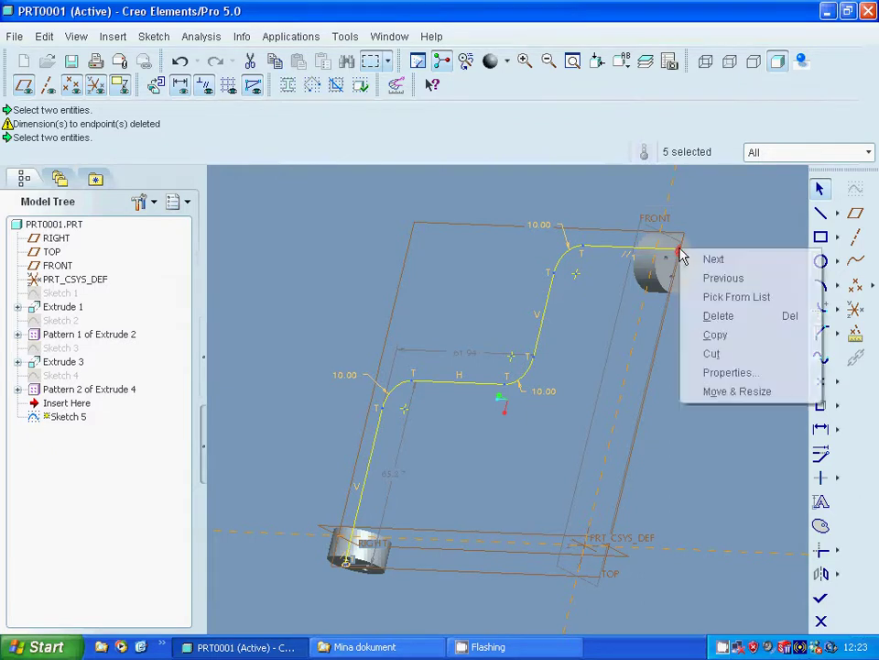
pyautogui.click(707, 317)
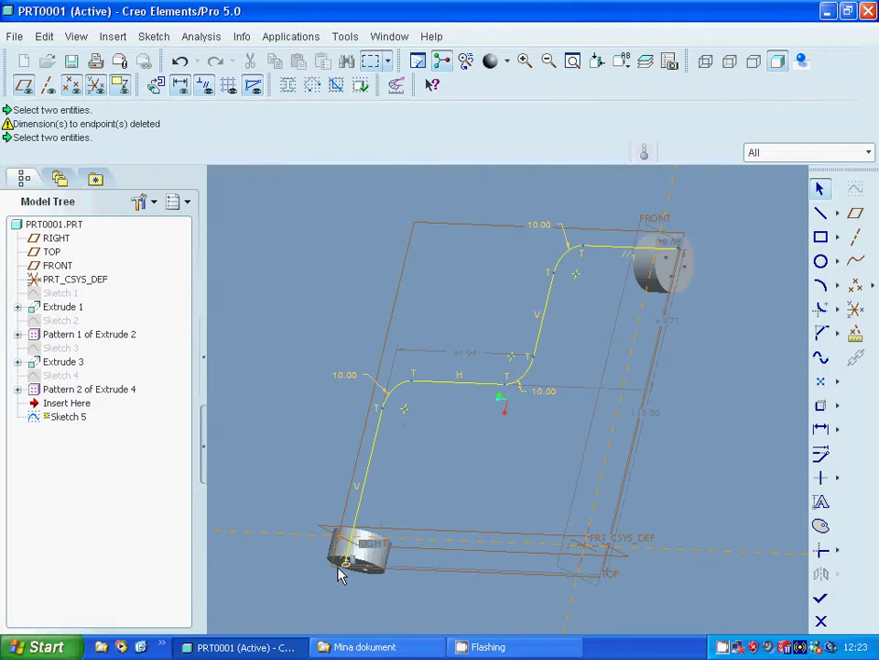
pyautogui.moveTo(339, 574); pyautogui.dragTo(366, 590)
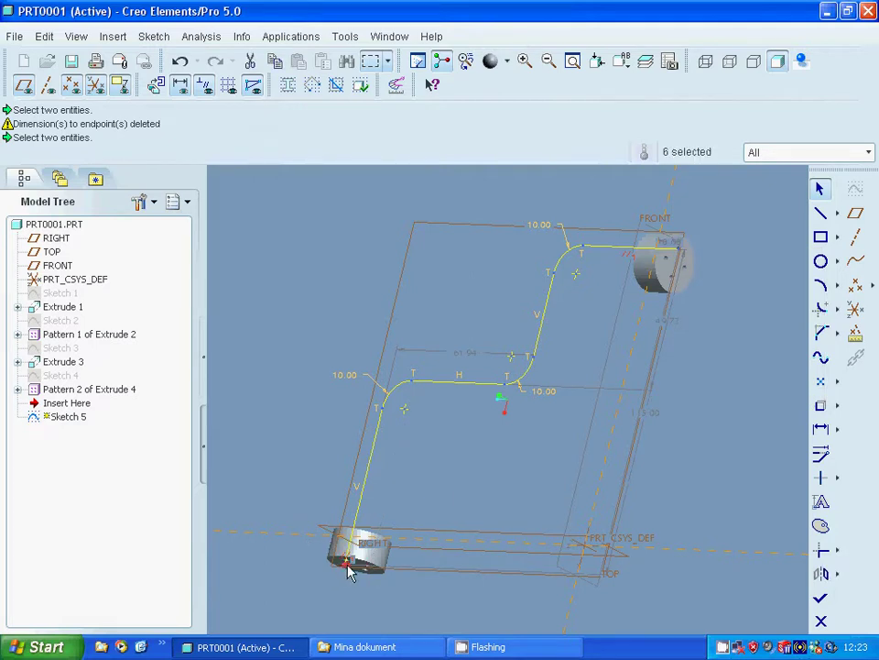
pyautogui.rightClick(348, 569)
pyautogui.click(385, 478)
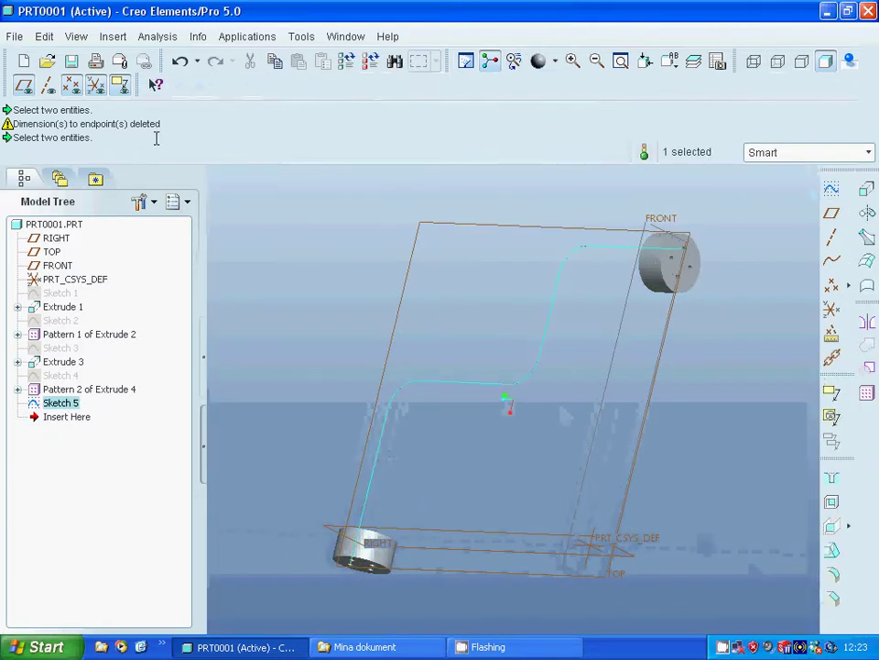
# Start a swept protrusion with free ends, selecting the sketched path's seven segments one by one as its trajectory
pyautogui.click(113, 36)
pyautogui.moveTo(163, 239)
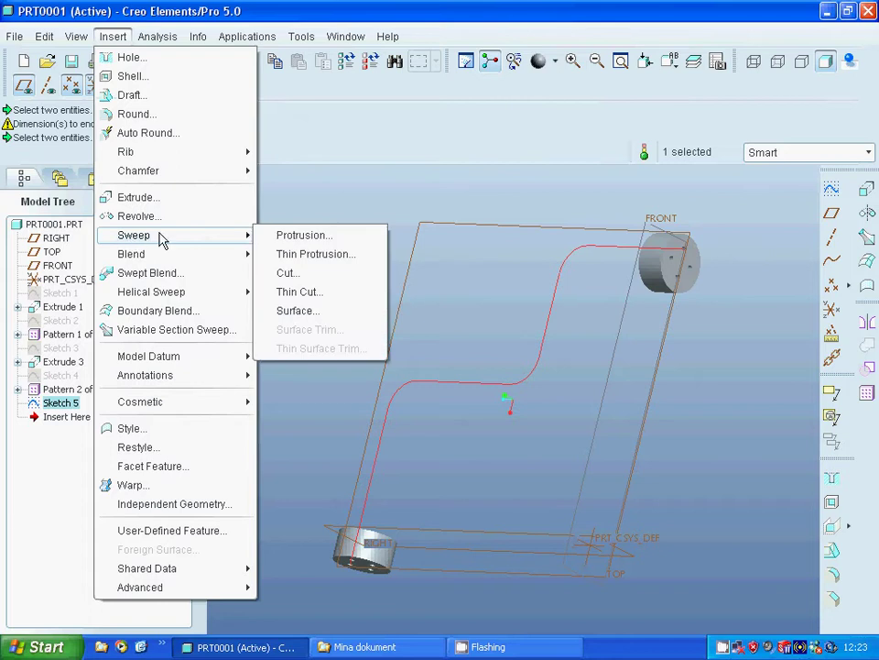
pyautogui.click(305, 237)
pyautogui.click(821, 431)
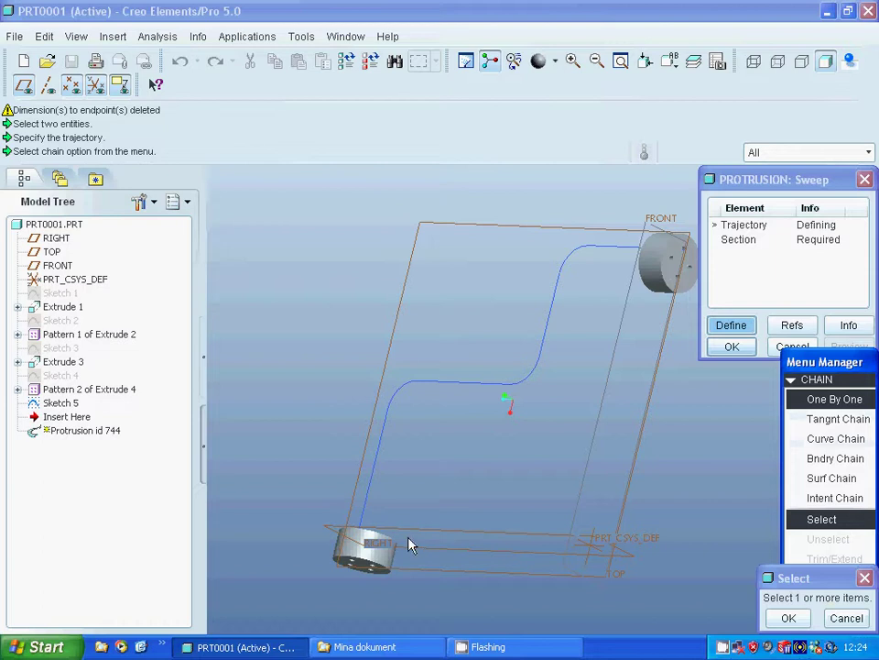
pyautogui.click(365, 521)
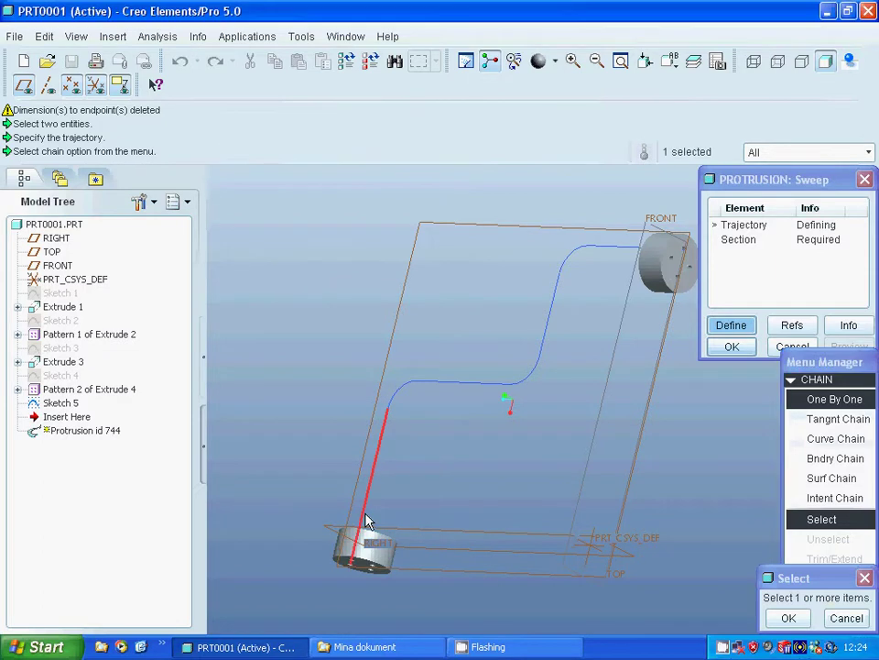
pyautogui.click(392, 405)
pyautogui.click(459, 384)
pyautogui.click(535, 357)
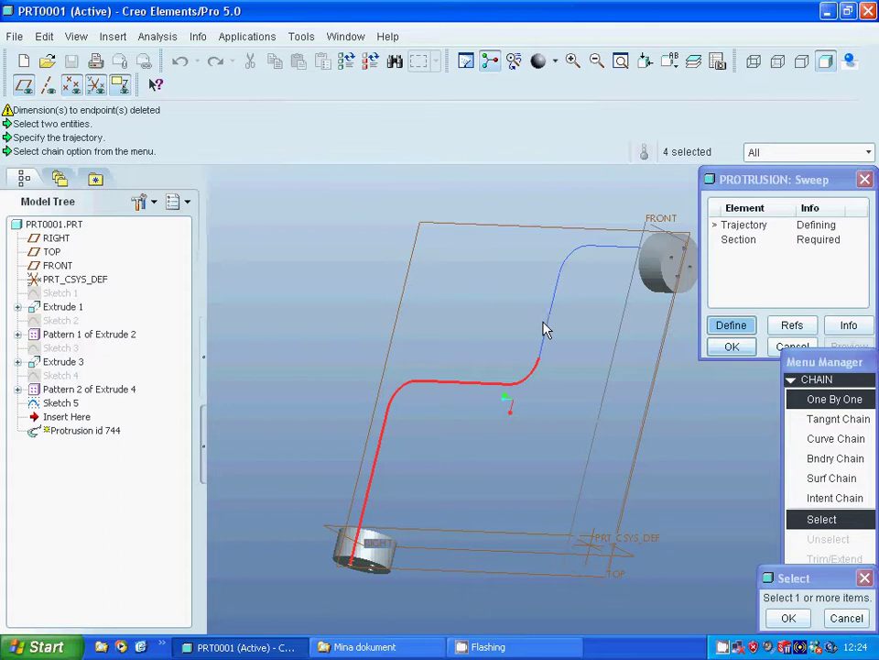
pyautogui.click(553, 330)
pyautogui.click(582, 256)
pyautogui.click(622, 249)
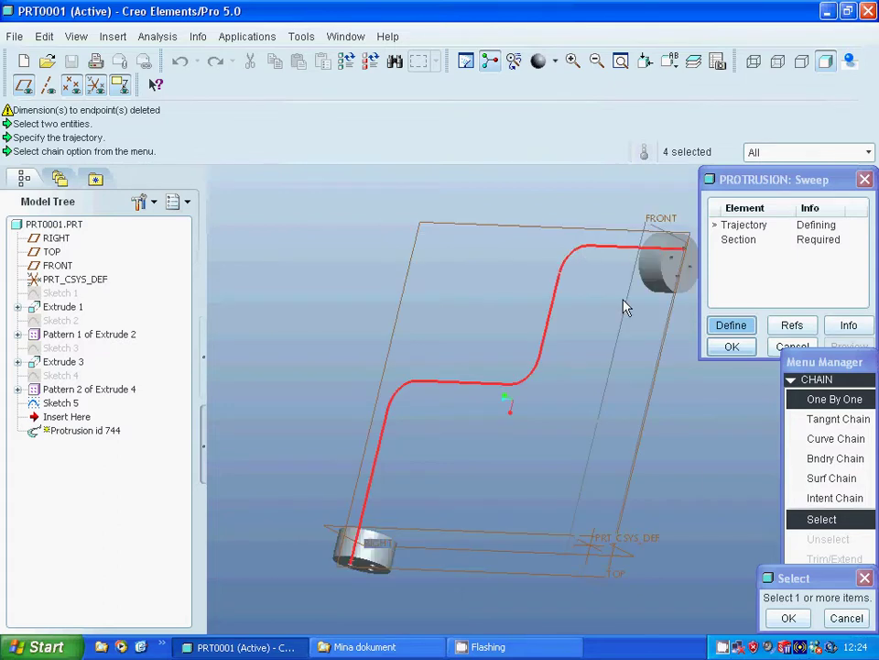
pyautogui.click(788, 617)
pyautogui.click(815, 597)
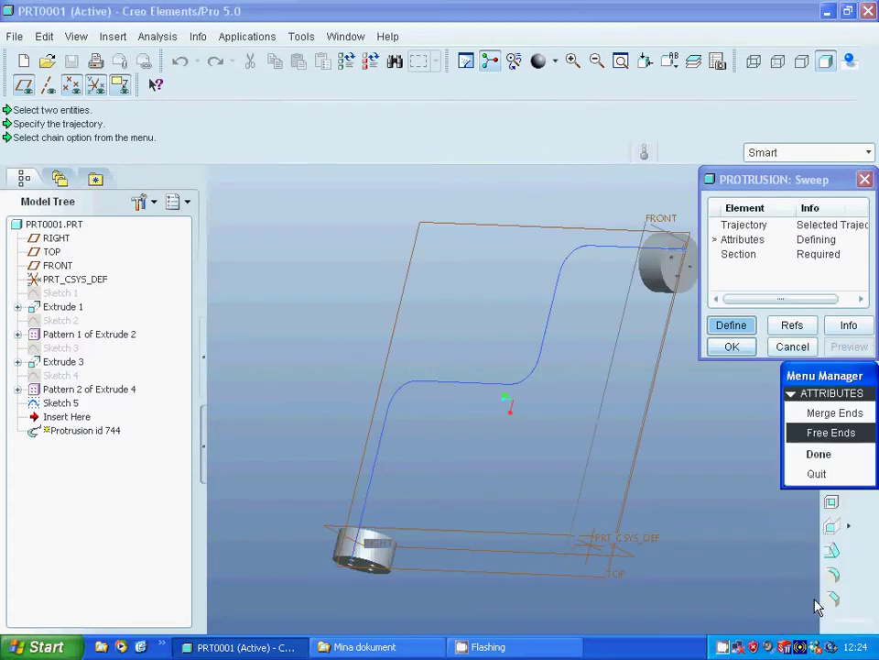
pyautogui.click(810, 456)
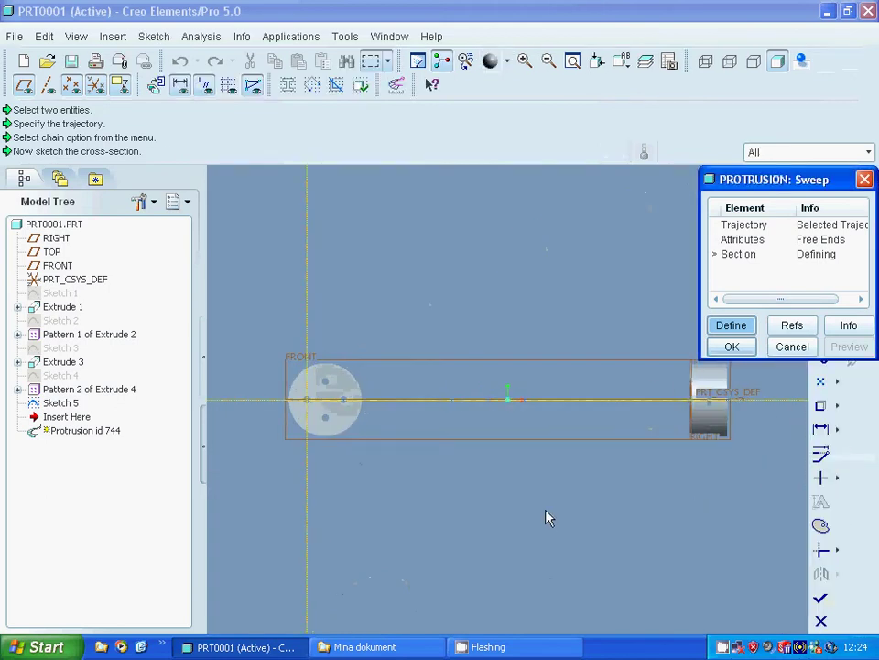
# Project both single edges of the hole at the trajectory's start into the sketch as the sweep's circular section
pyautogui.click(815, 407)
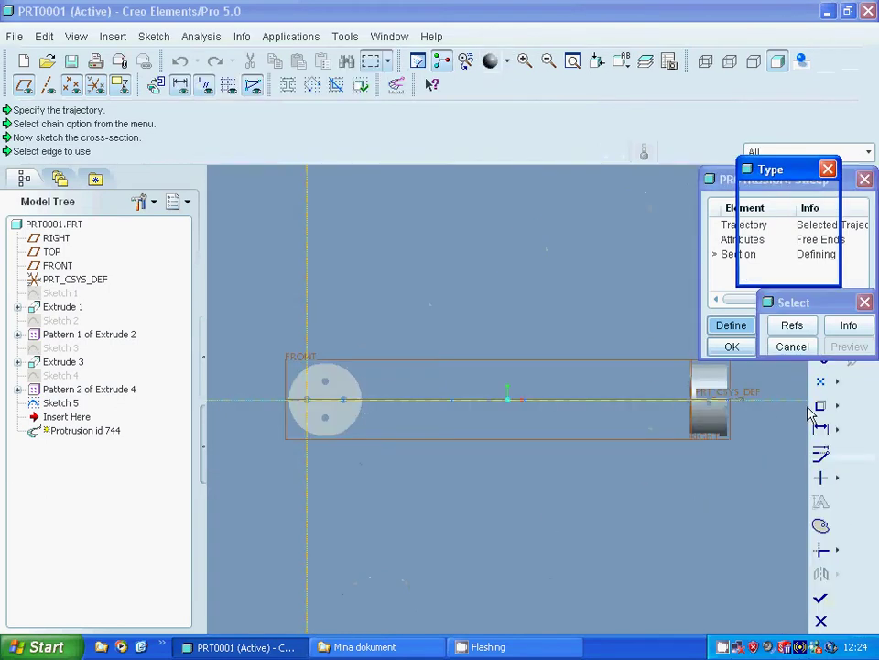
pyautogui.click(306, 408)
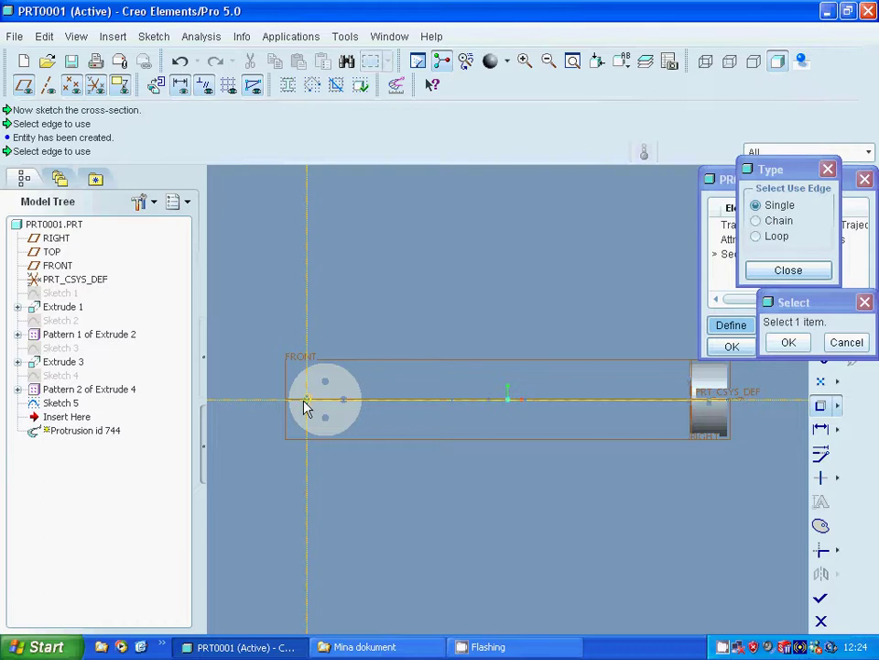
pyautogui.click(306, 407)
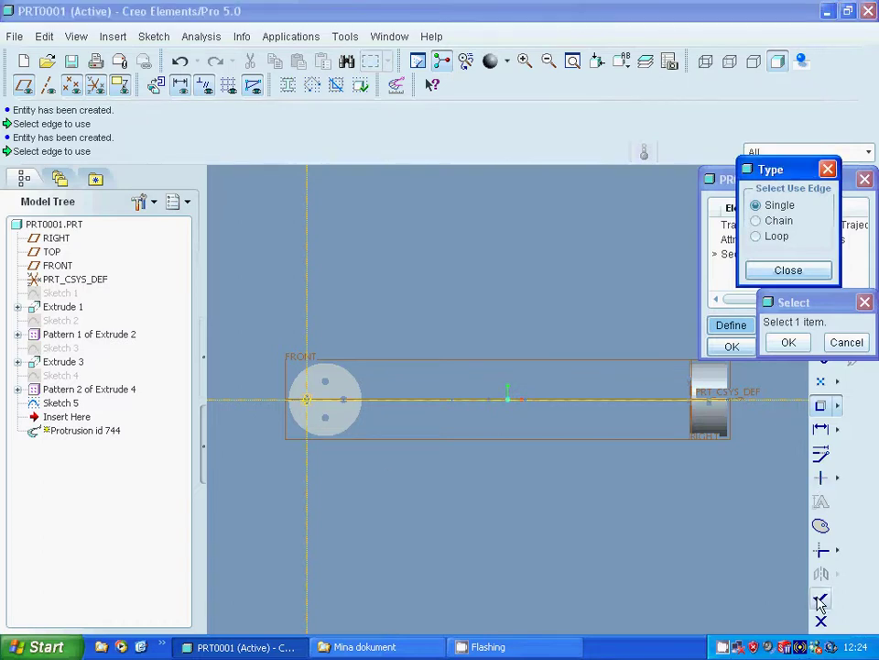
# Complete the circular section, preview the swept protrusion and accept it
pyautogui.click(778, 271)
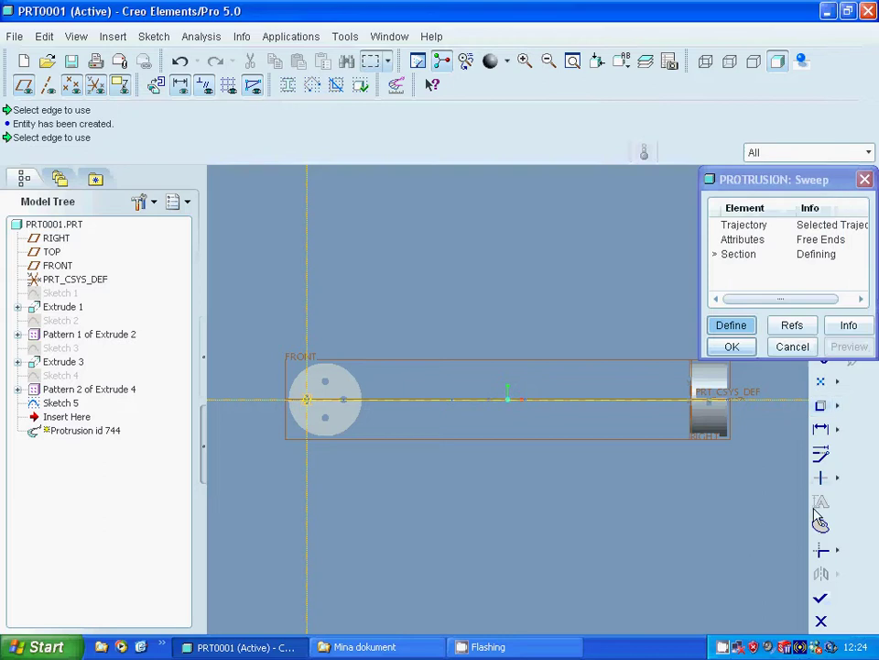
pyautogui.click(820, 599)
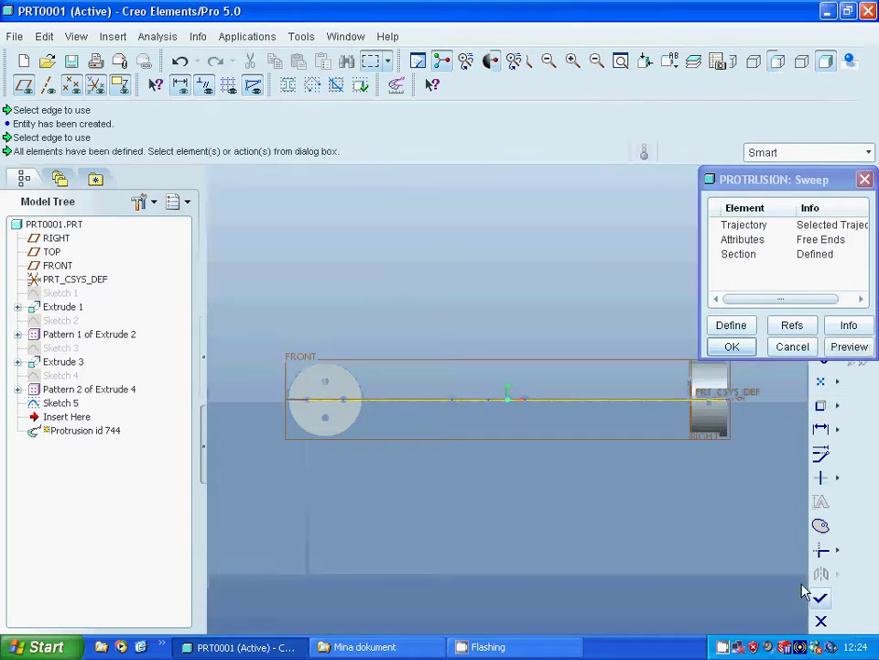
pyautogui.click(845, 349)
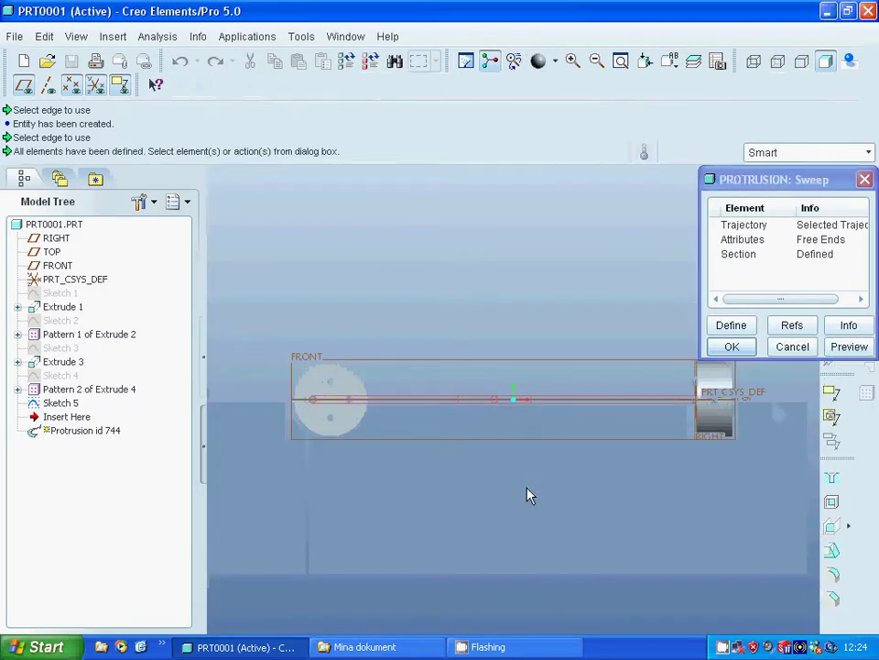
pyautogui.click(727, 347)
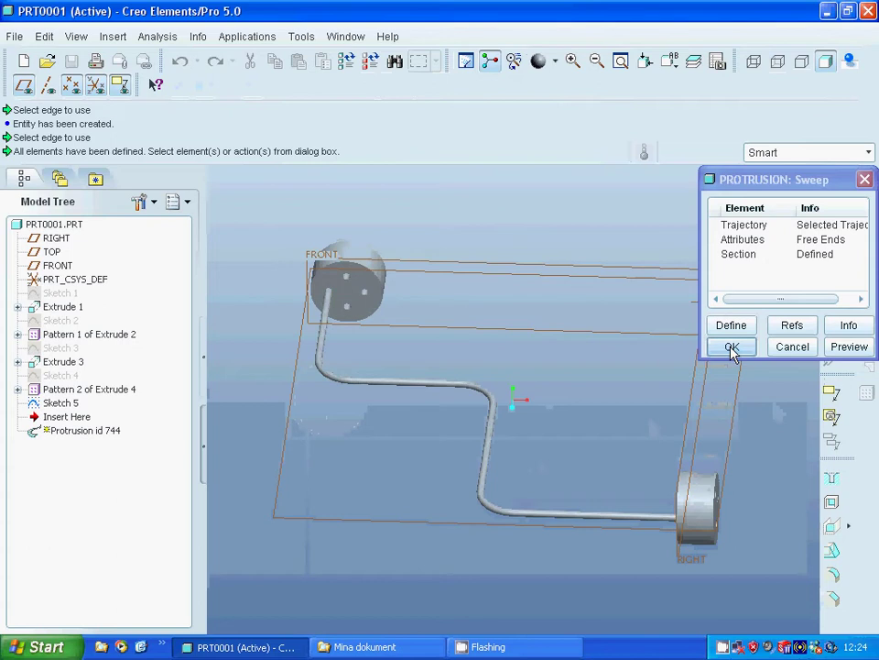
pyautogui.click(412, 469)
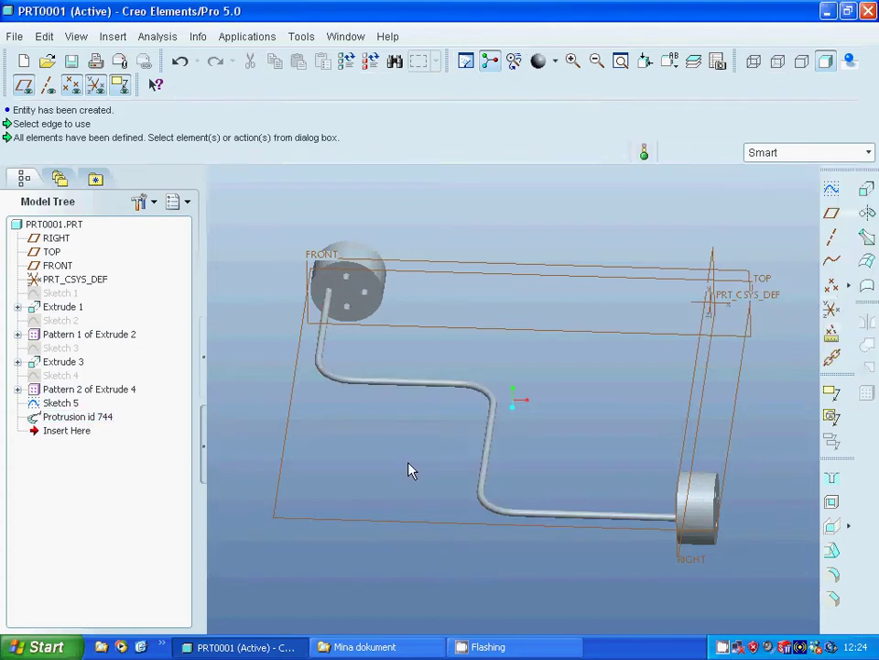
# Start a new sketch on the TOP datum plane, oriented by the RIGHT plane
pyautogui.click(347, 529)
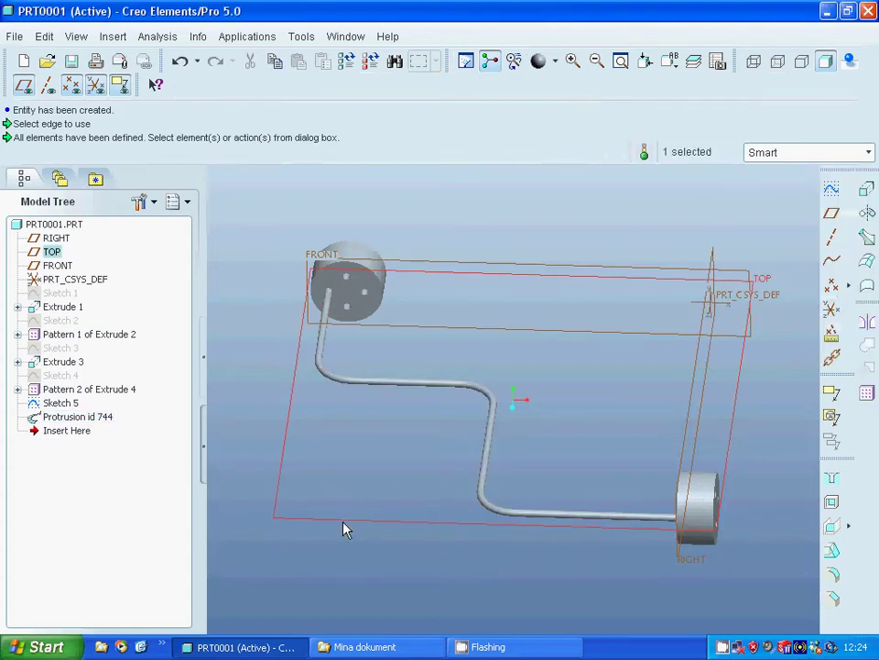
pyautogui.click(831, 189)
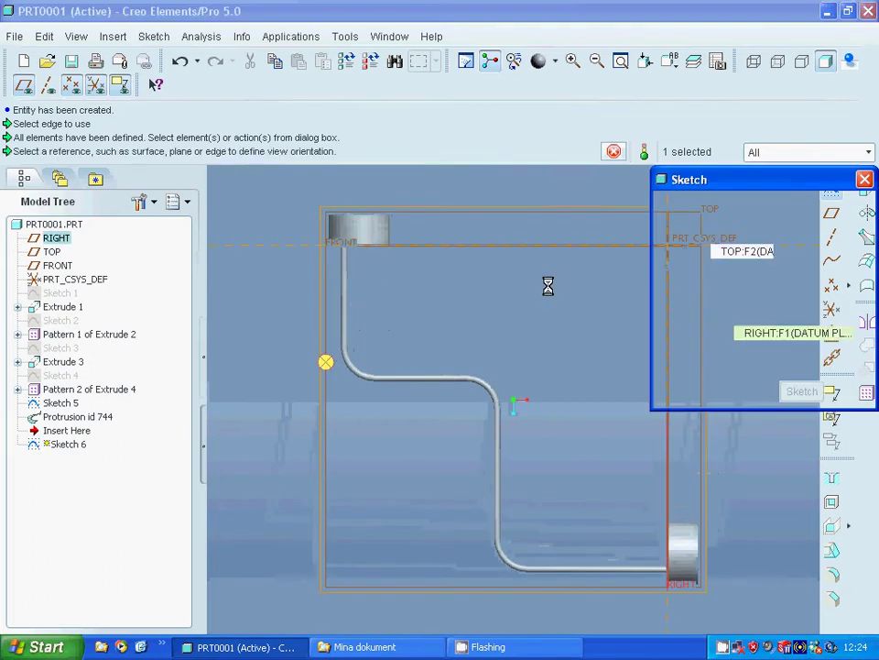
pyautogui.click(802, 390)
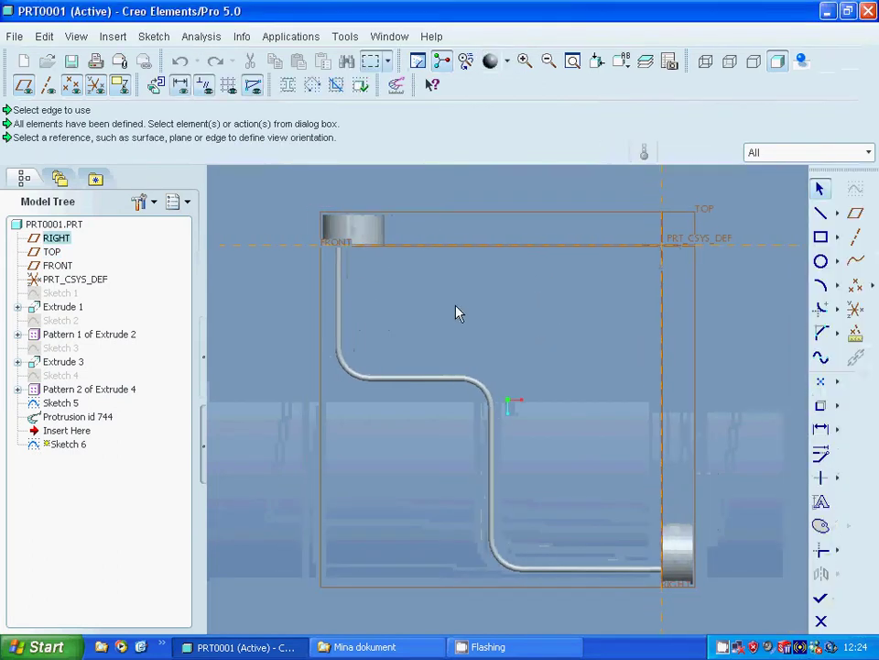
# Project a single edge of one unused hole on each of the two cylinders into the sketch
pyautogui.click(821, 406)
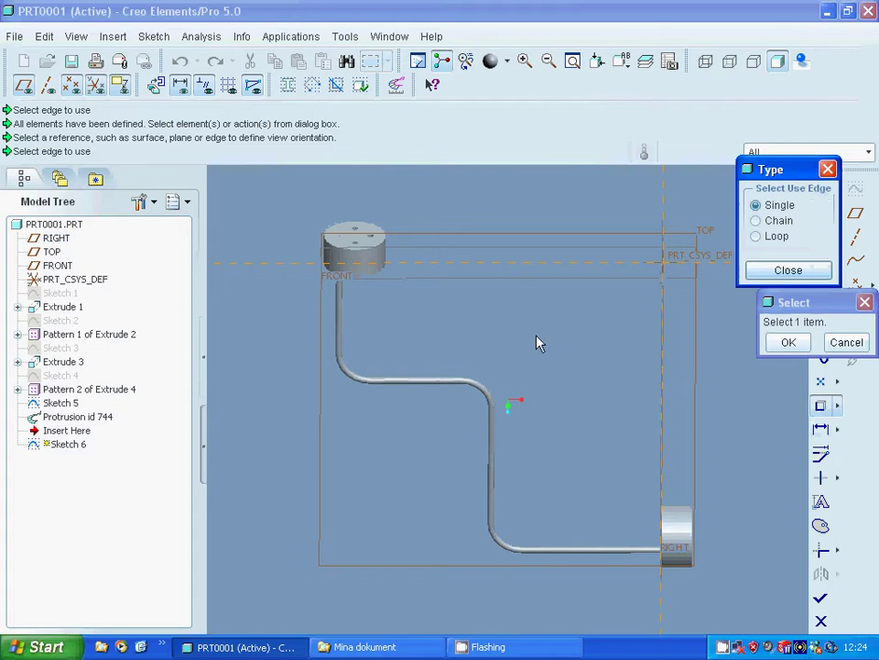
pyautogui.click(374, 245)
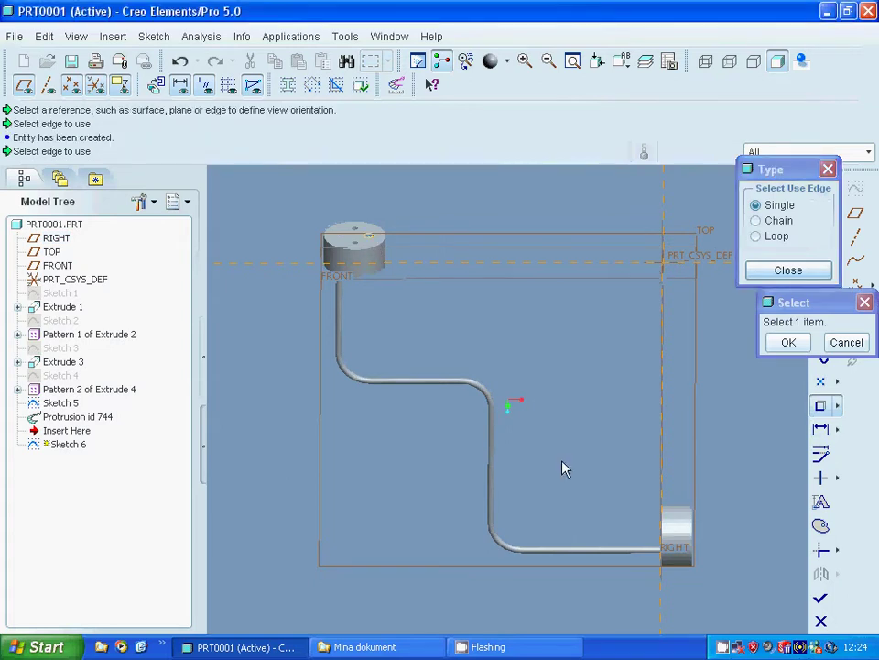
pyautogui.moveTo(565, 466); pyautogui.dragTo(546, 404, button='middle')
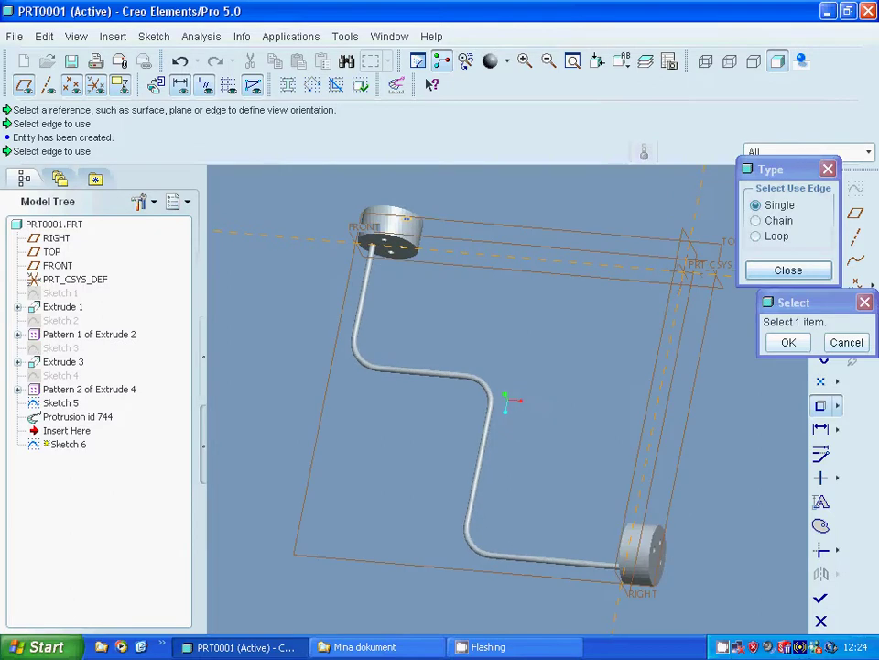
pyautogui.click(664, 547)
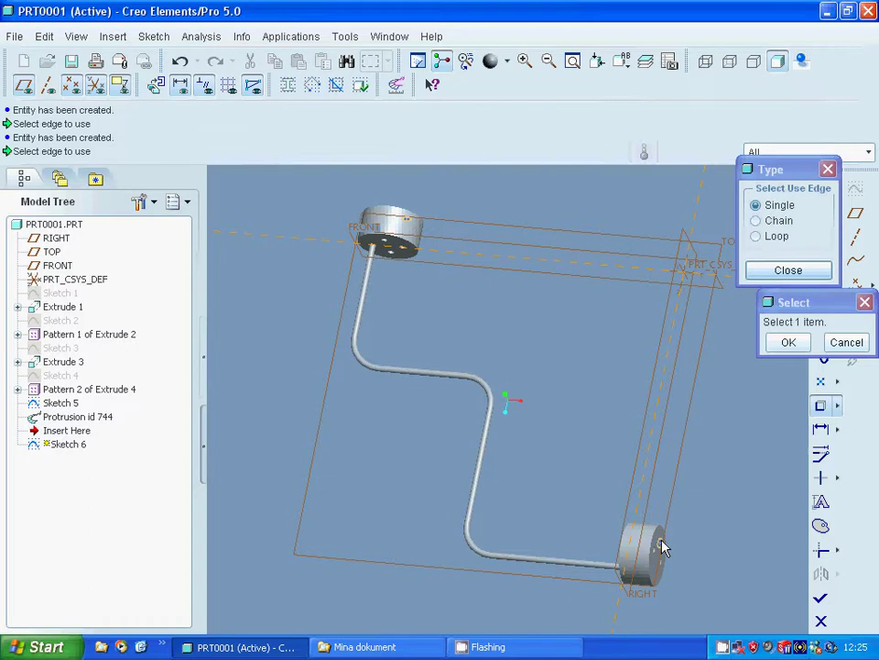
pyautogui.click(778, 348)
pyautogui.click(781, 272)
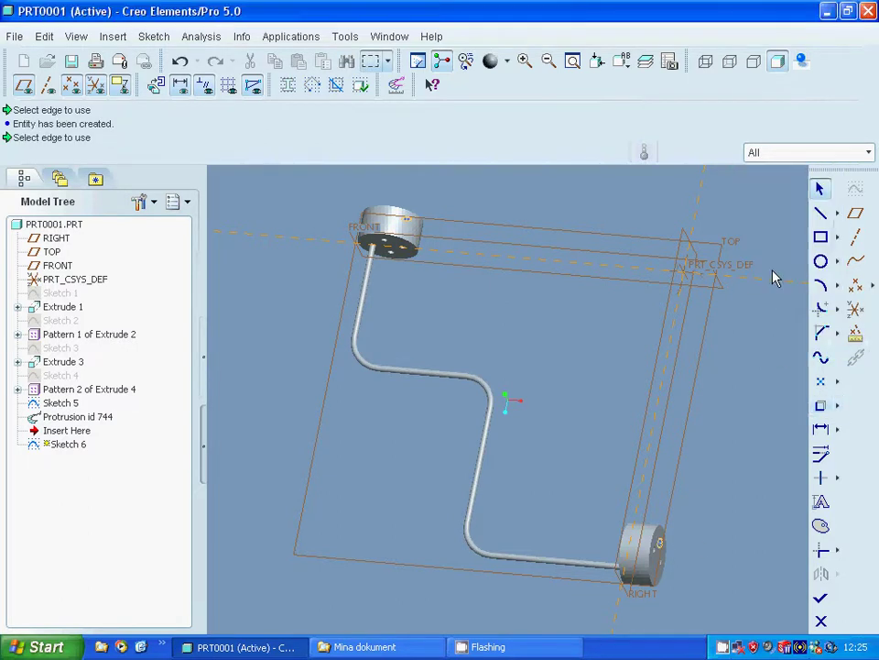
pyautogui.click(525, 61)
pyautogui.click(357, 199)
pyautogui.click(458, 296)
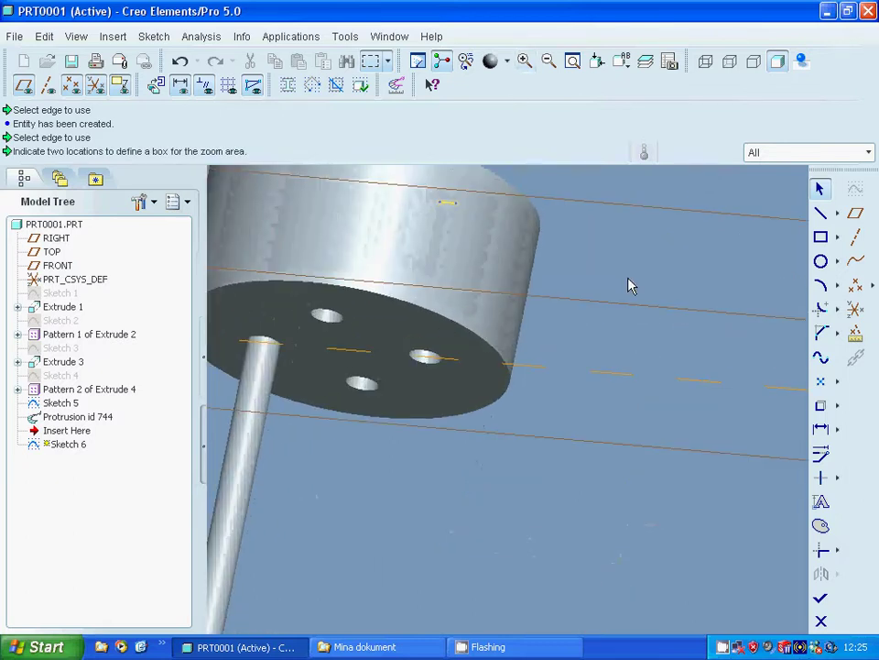
pyautogui.middleClick(630, 286)
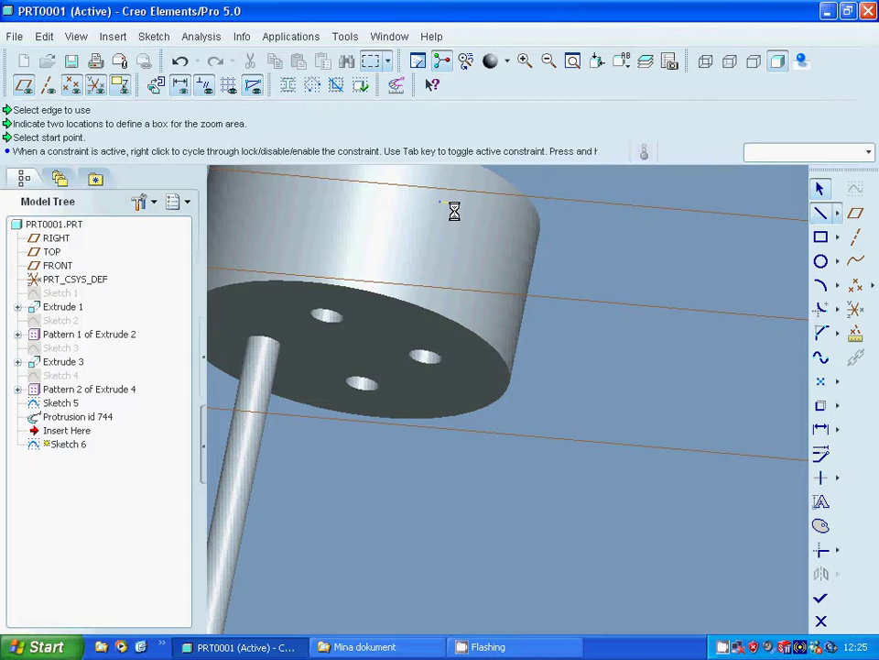
pyautogui.scroll(-5, 559, 366)
pyautogui.scroll(5, 560, 367)
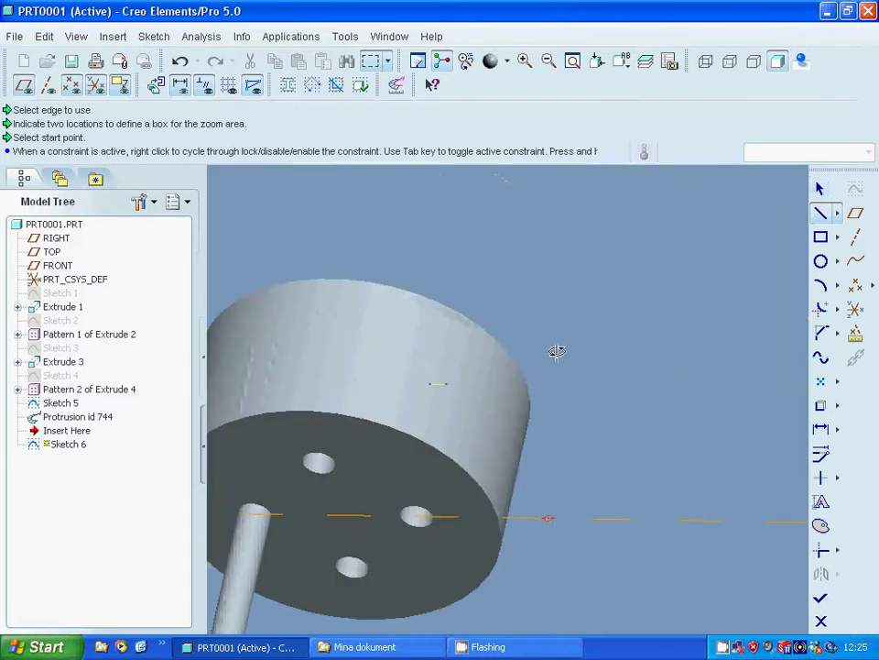
pyautogui.moveTo(555, 352); pyautogui.dragTo(596, 317, button='middle')
pyautogui.scroll(4, 632, 312)
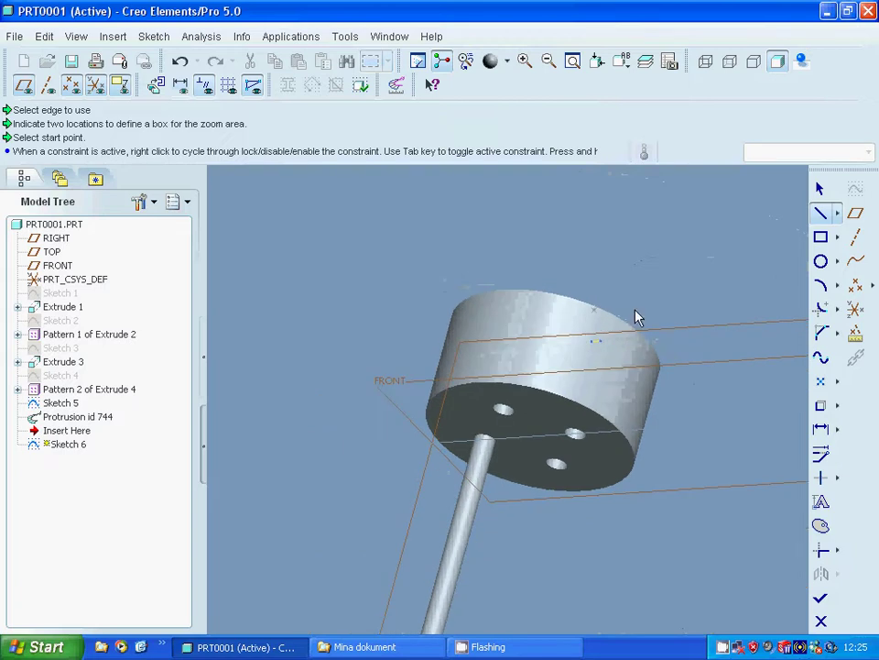
pyautogui.scroll(2, 628, 312)
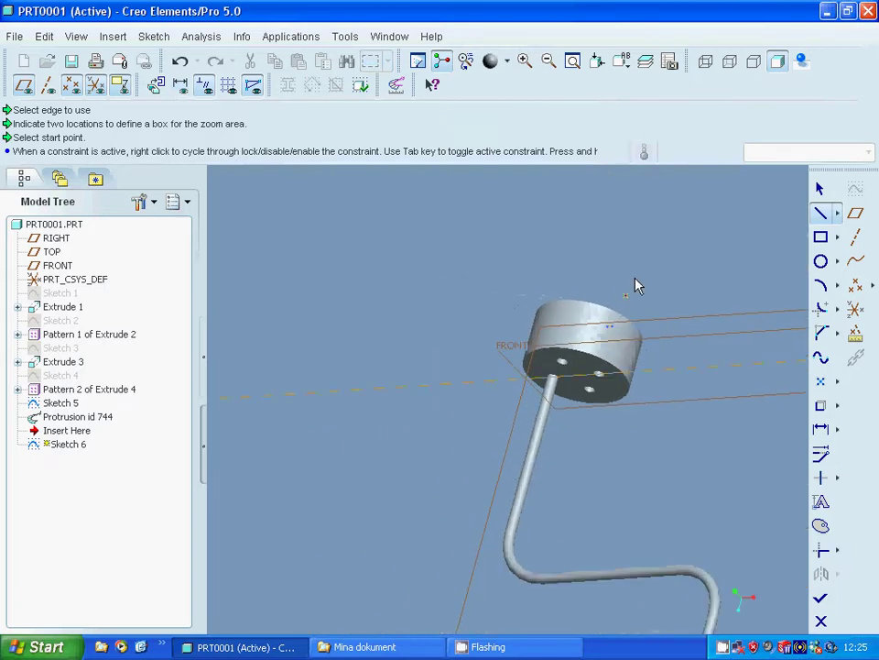
pyautogui.click(633, 285)
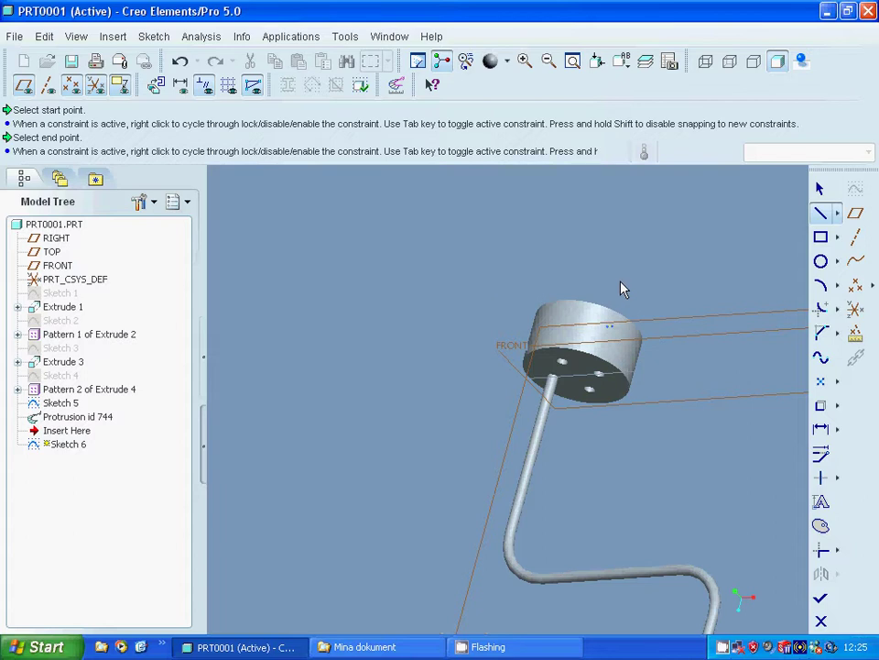
pyautogui.scroll(2, 620, 289)
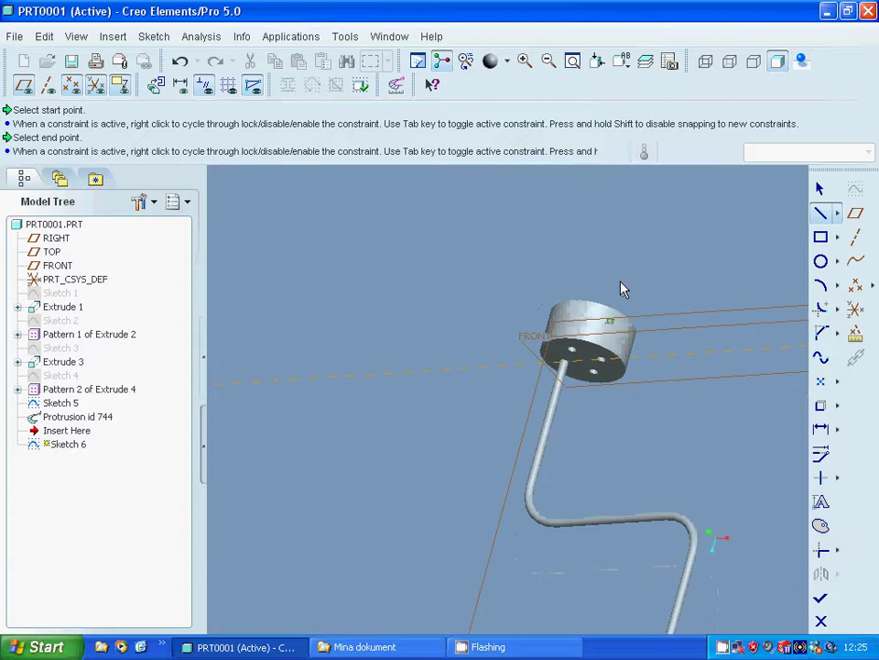
pyautogui.click(620, 288)
pyautogui.click(821, 189)
pyautogui.click(638, 285)
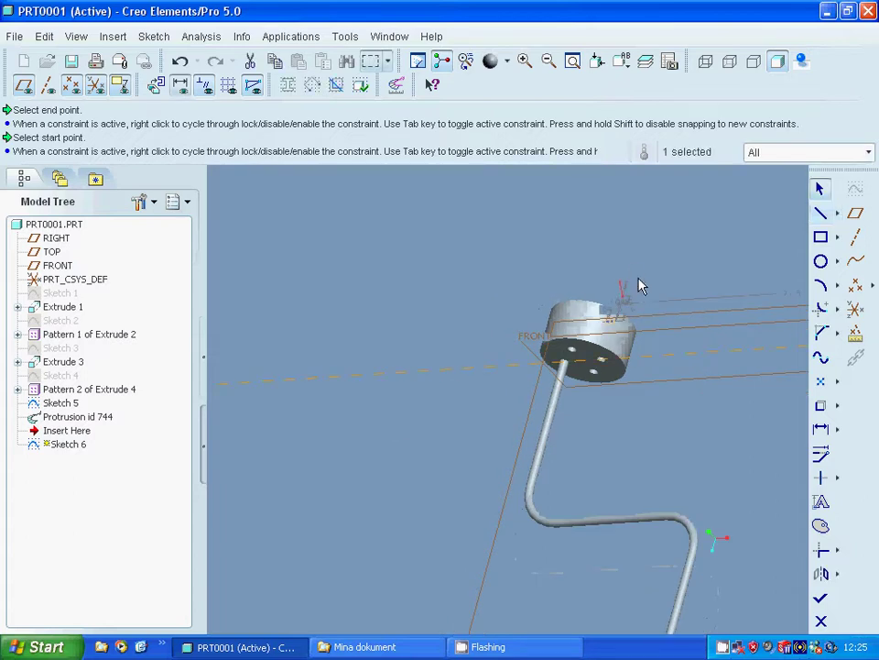
pyautogui.hotkey('ctrl', 'z')
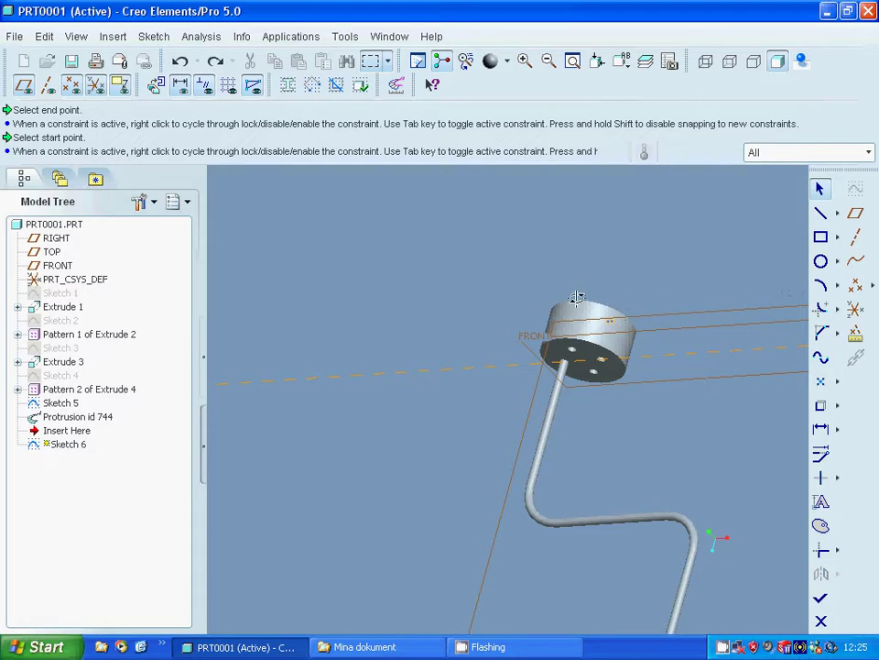
# Draw three connected path lines from the projected hole edge on the FRONT-plane cylinder, running vertical, horizontal and vertical beside the existing tube
pyautogui.moveTo(607, 256); pyautogui.dragTo(586, 295, button='middle')
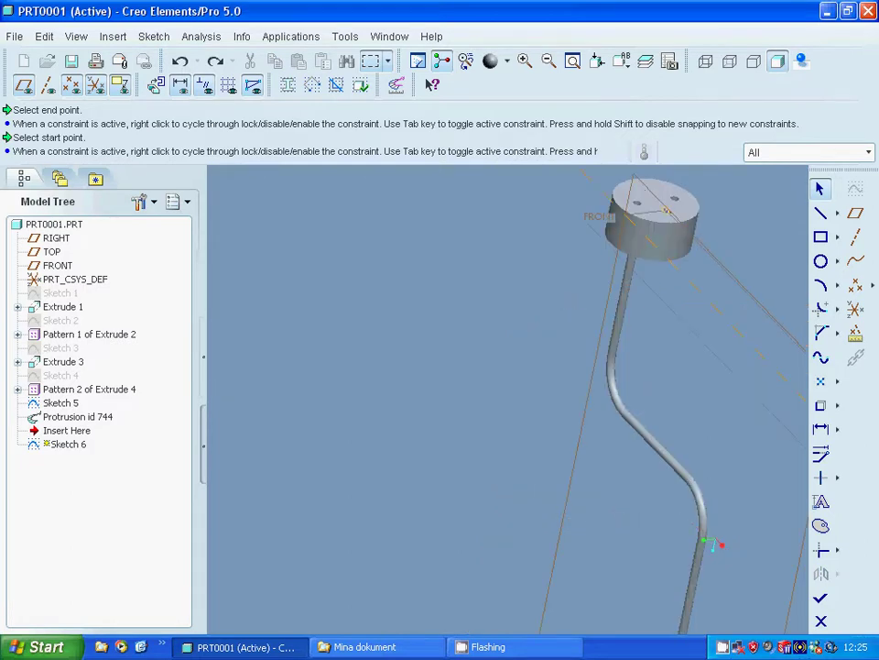
pyautogui.click(525, 60)
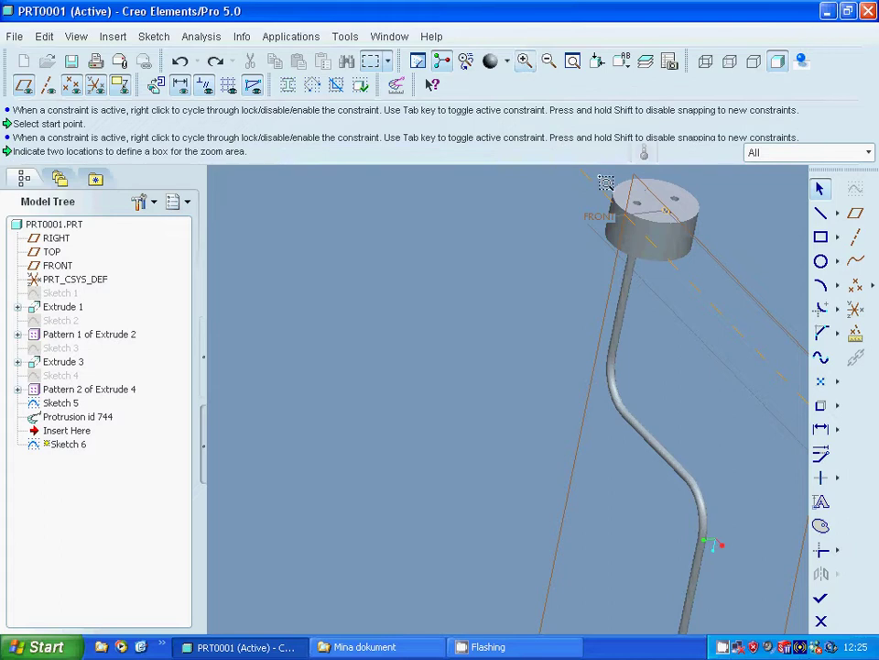
pyautogui.click(579, 185)
pyautogui.click(705, 267)
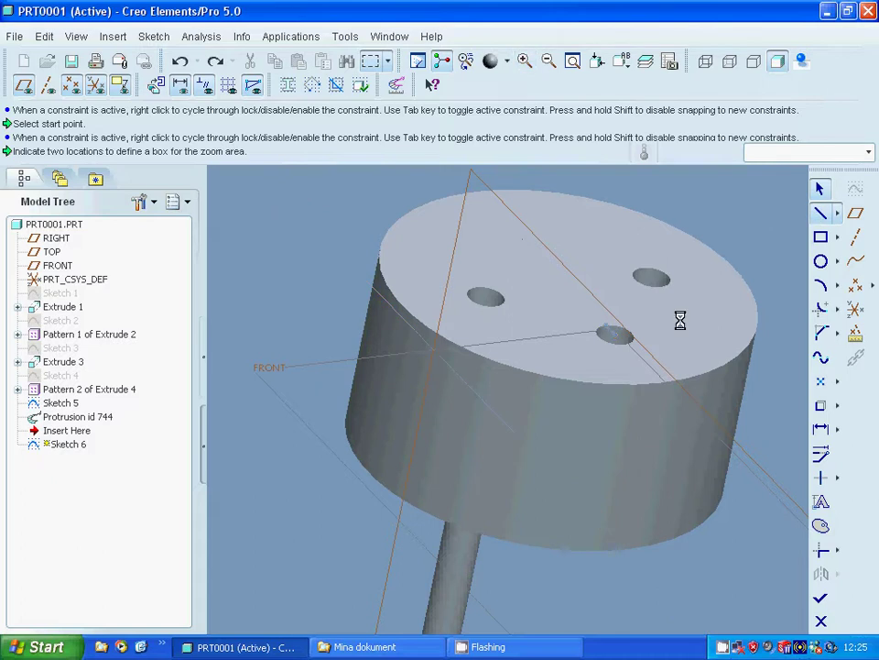
pyautogui.middleClick(642, 330)
pyautogui.click(612, 361)
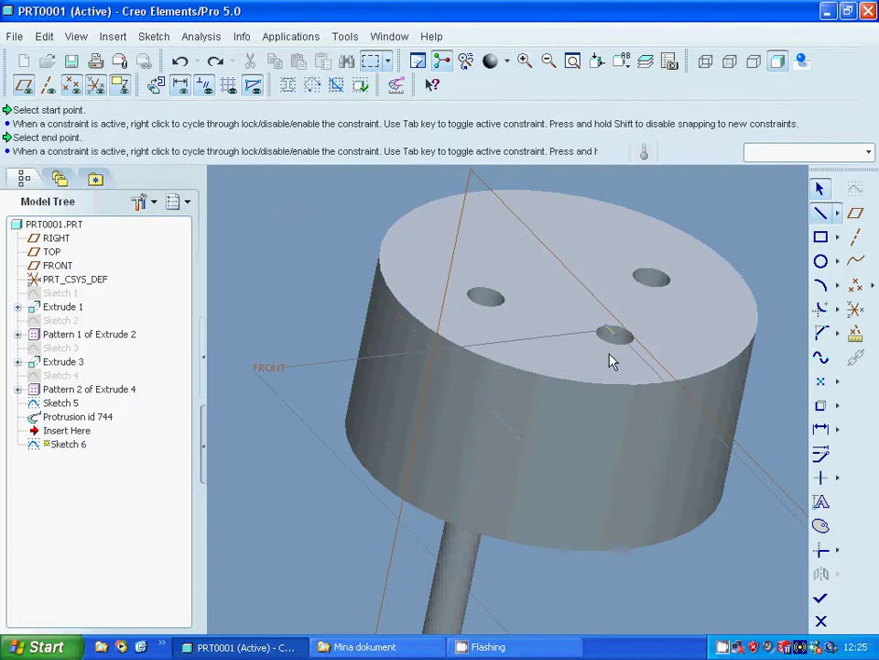
pyautogui.click(549, 63)
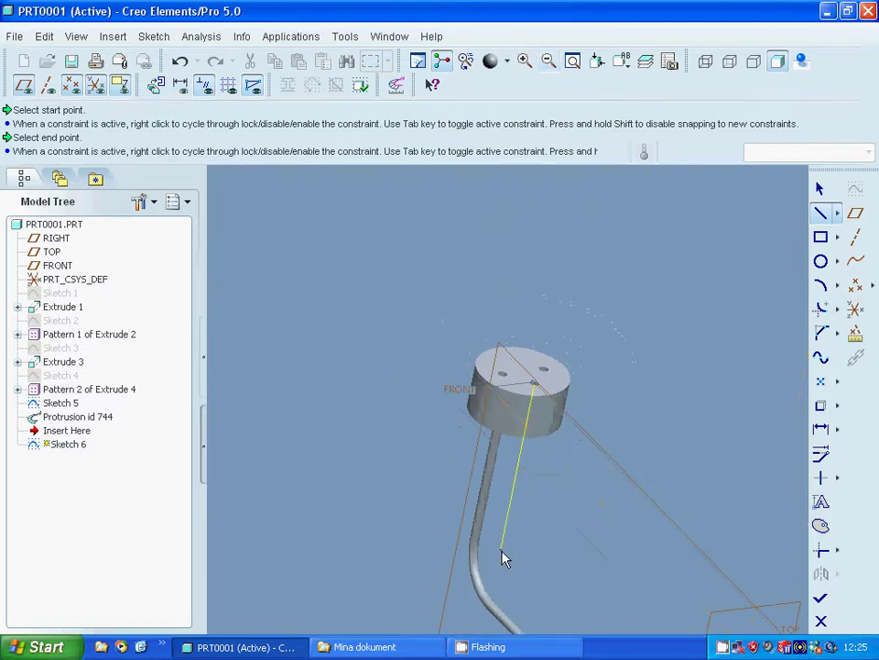
pyautogui.click(502, 552)
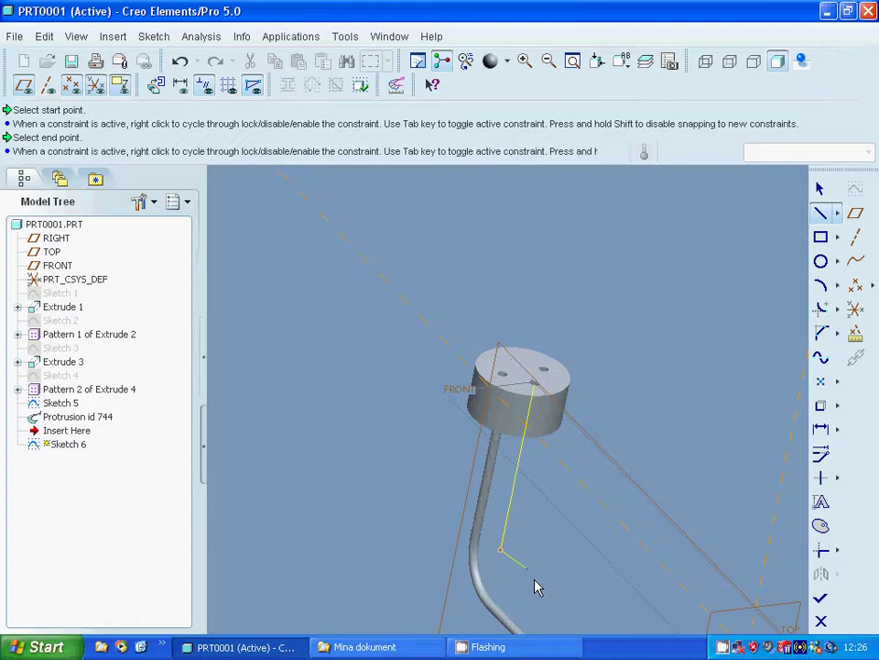
pyautogui.click(549, 62)
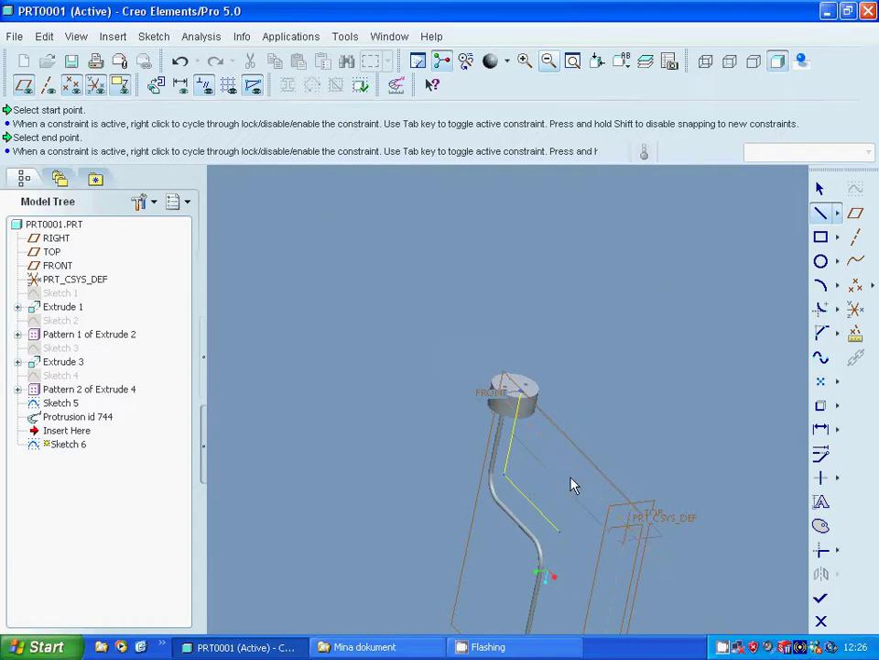
pyautogui.click(559, 531)
pyautogui.moveTo(552, 605); pyautogui.dragTo(546, 93, button='middle')
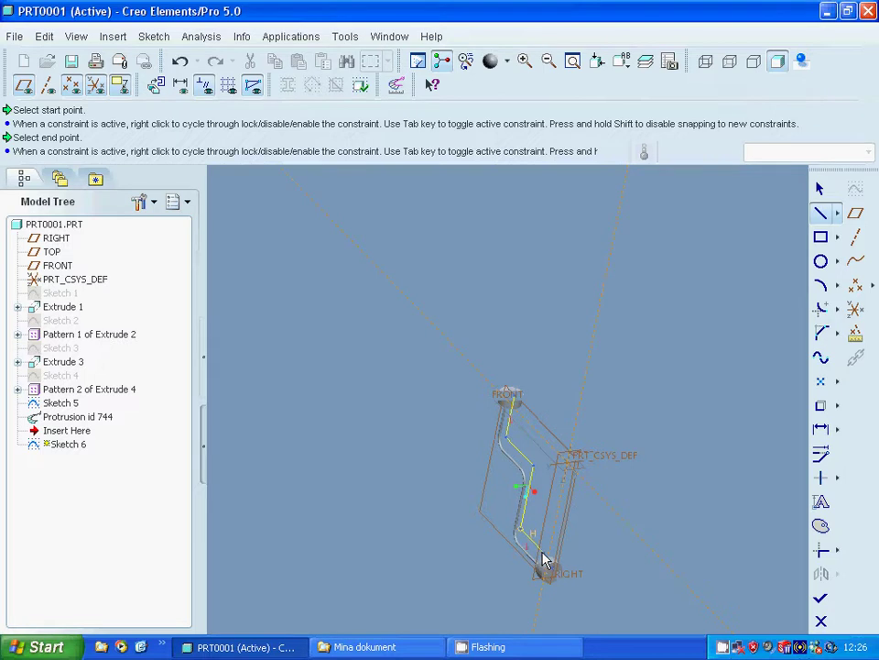
# Draw the path's last line to the projected hole edge on the RIGHT-plane cylinder and end the line chain
pyautogui.click(526, 62)
pyautogui.click(504, 512)
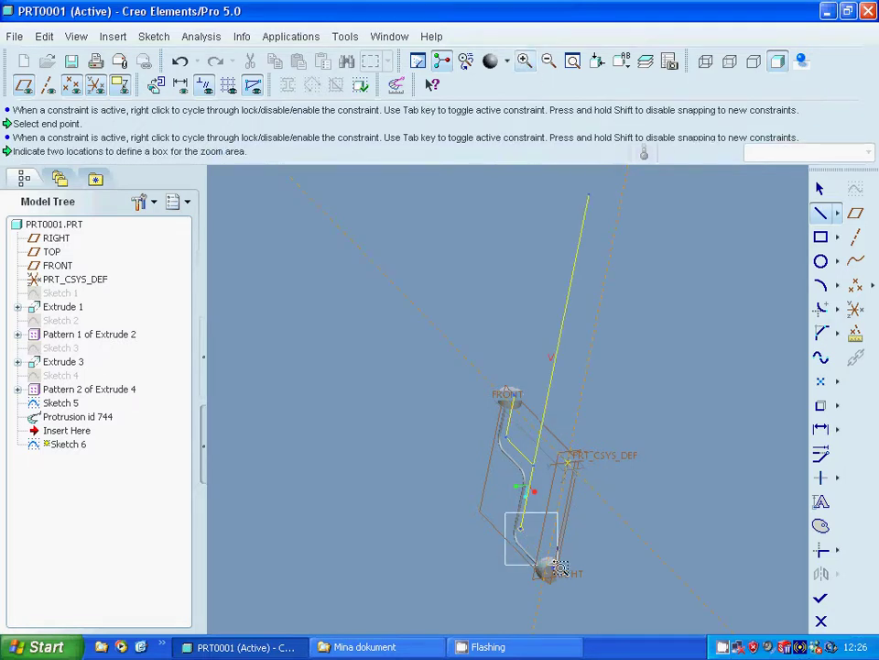
pyautogui.click(583, 588)
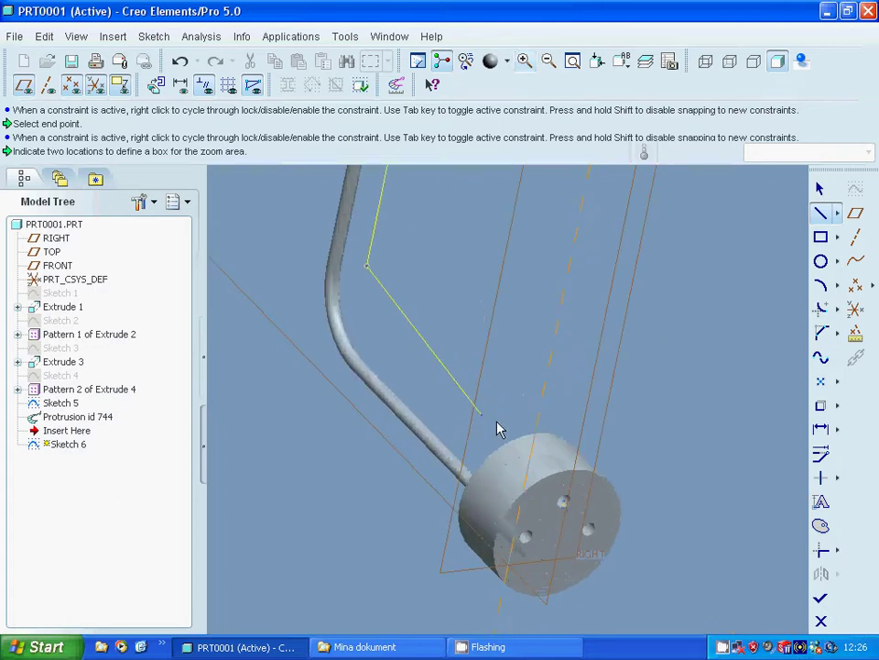
pyautogui.click(563, 502)
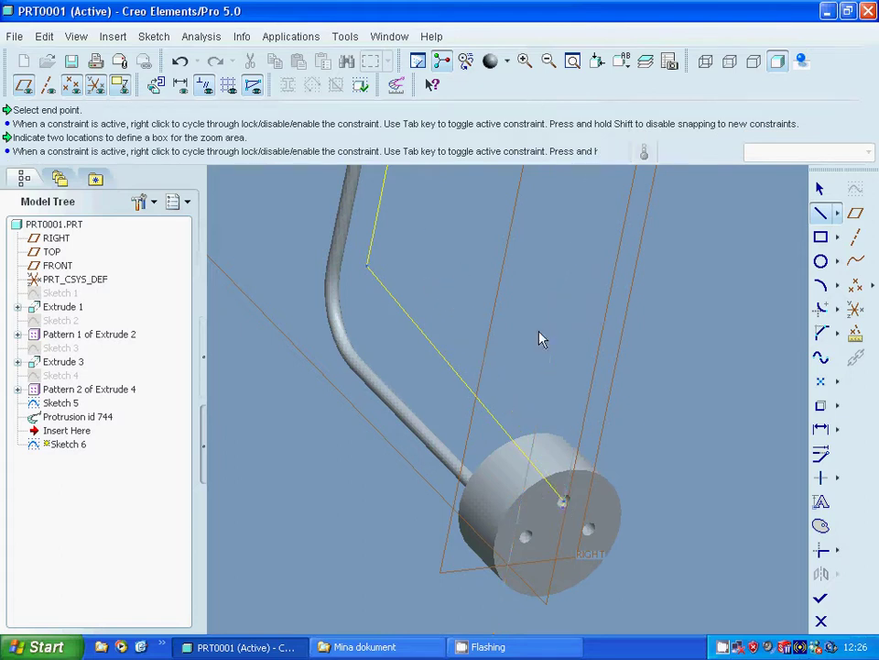
pyautogui.click(616, 244)
pyautogui.middleClick(785, 250)
pyautogui.click(820, 189)
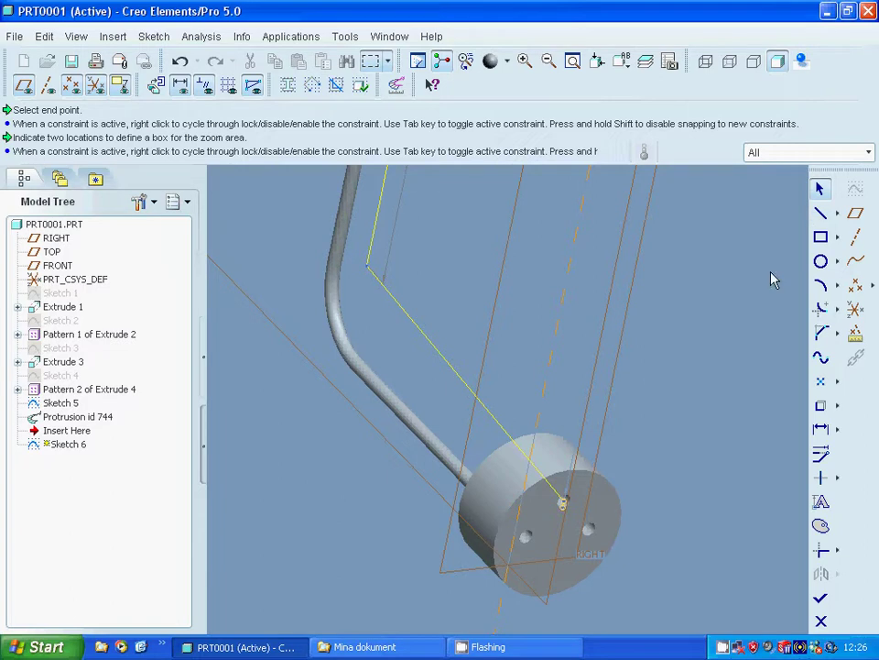
pyautogui.click(573, 60)
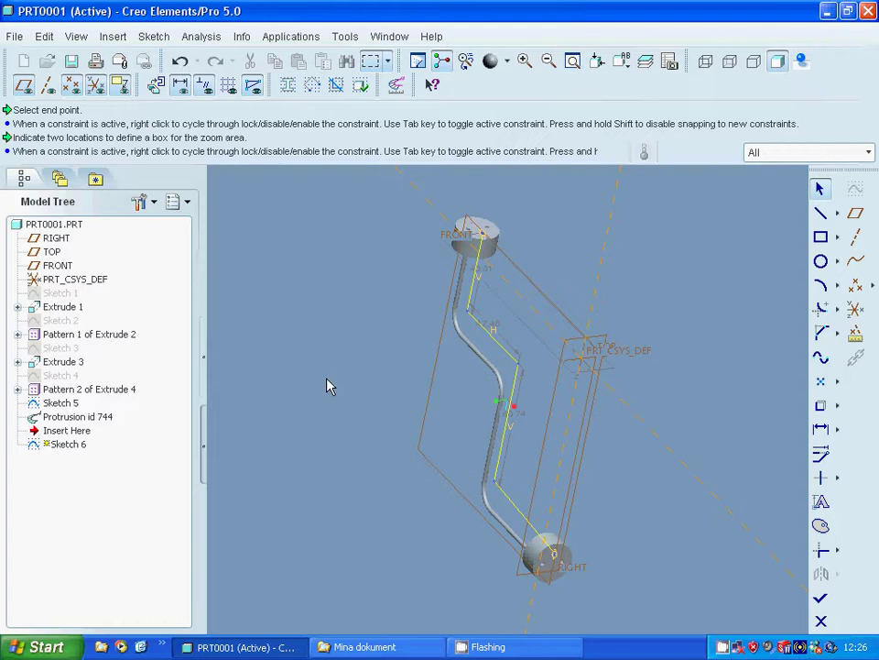
# Try to apply a vertical constraint to the path's last line at the RIGHT-plane cylinder
pyautogui.moveTo(354, 392); pyautogui.dragTo(386, 387, button='middle')
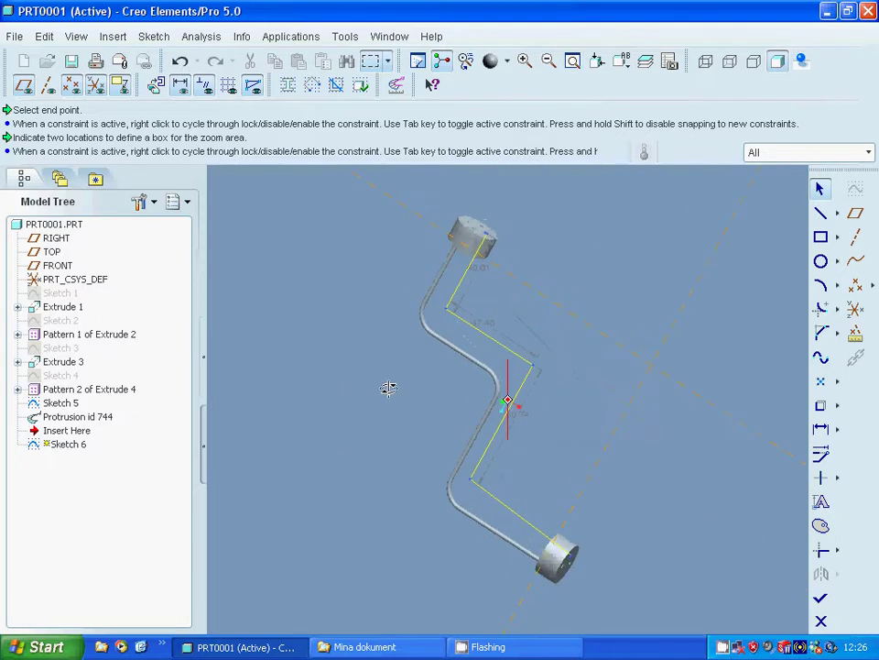
pyautogui.click(520, 522)
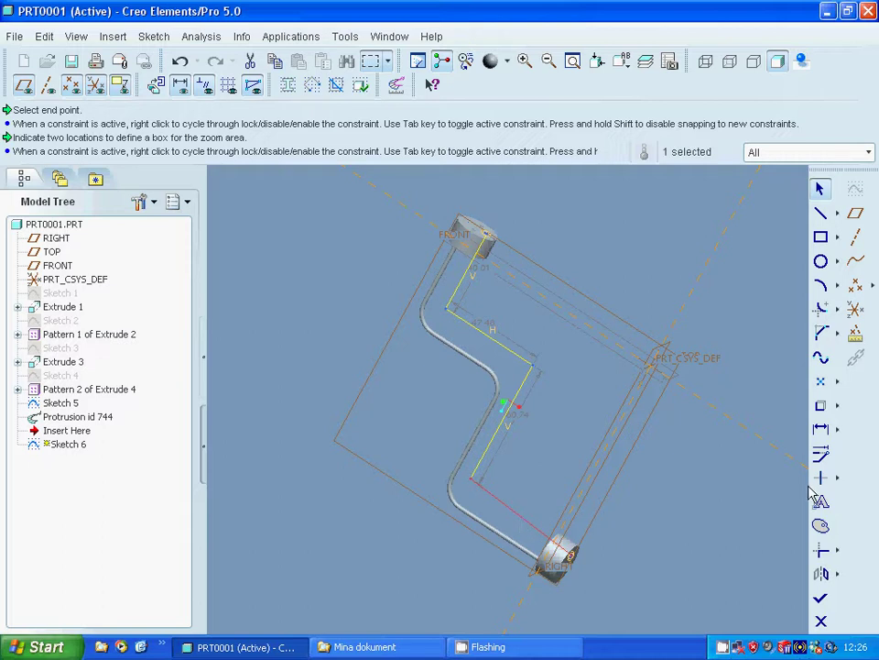
pyautogui.click(839, 481)
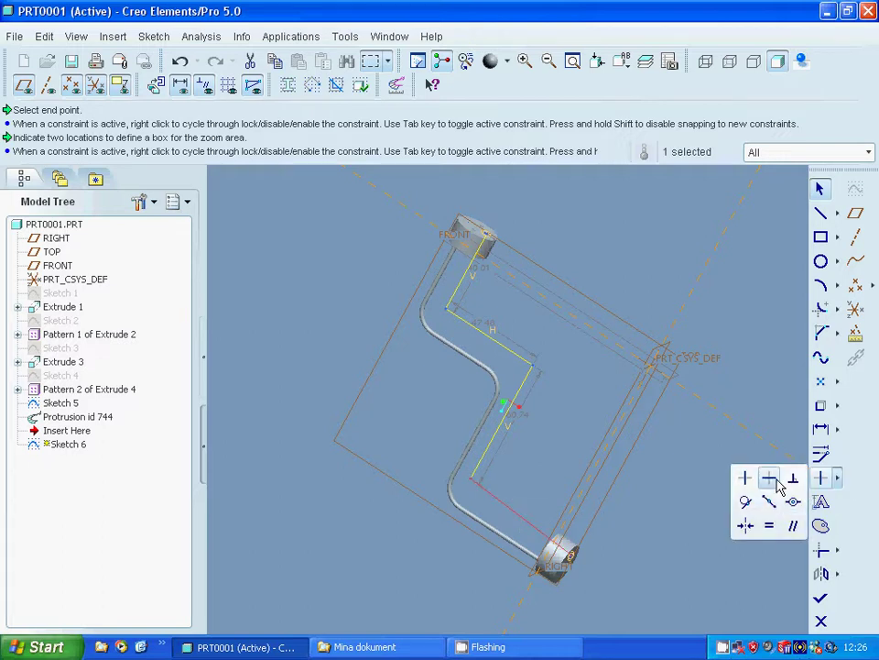
pyautogui.click(770, 475)
pyautogui.click(847, 468)
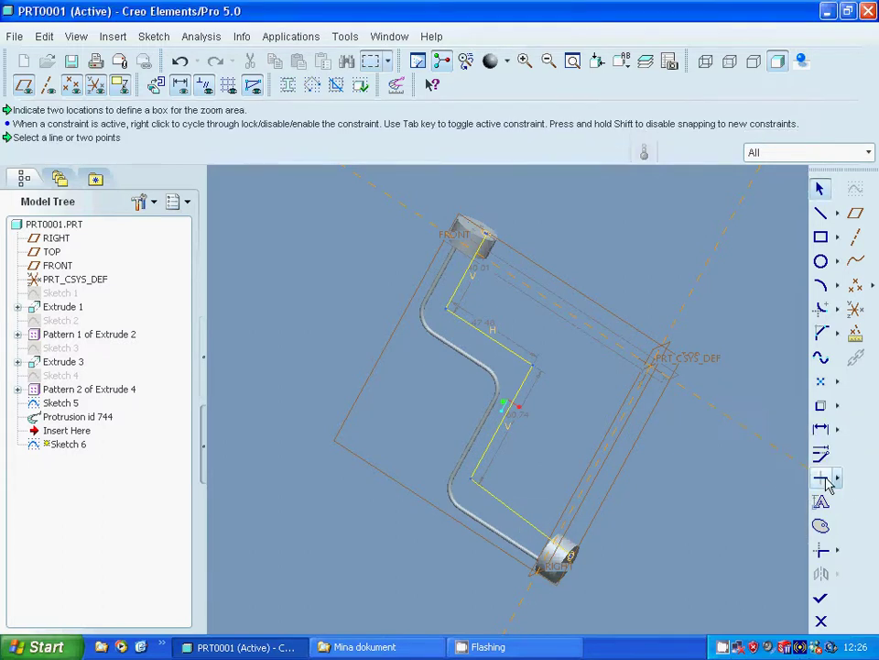
pyautogui.click(839, 479)
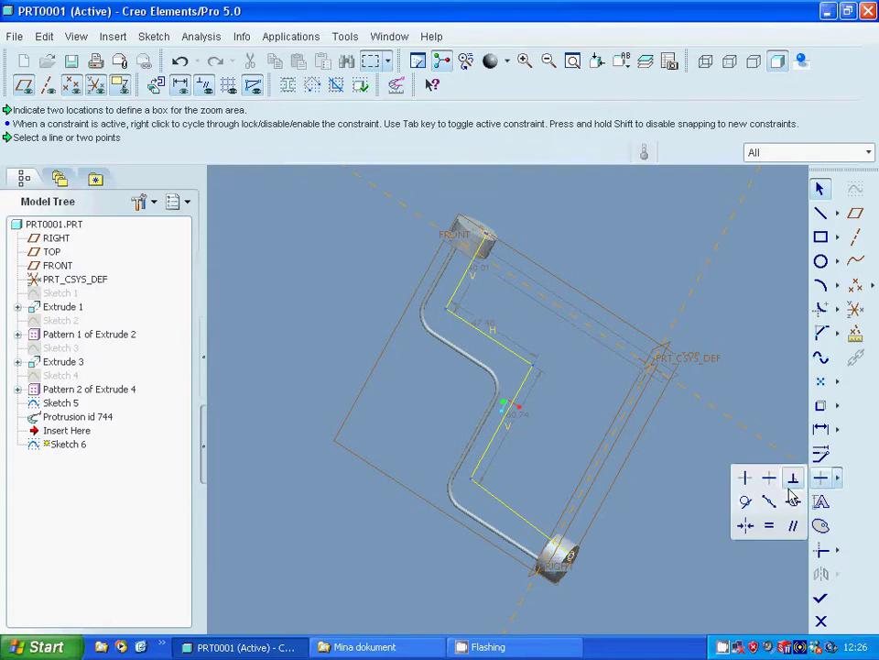
pyautogui.click(750, 480)
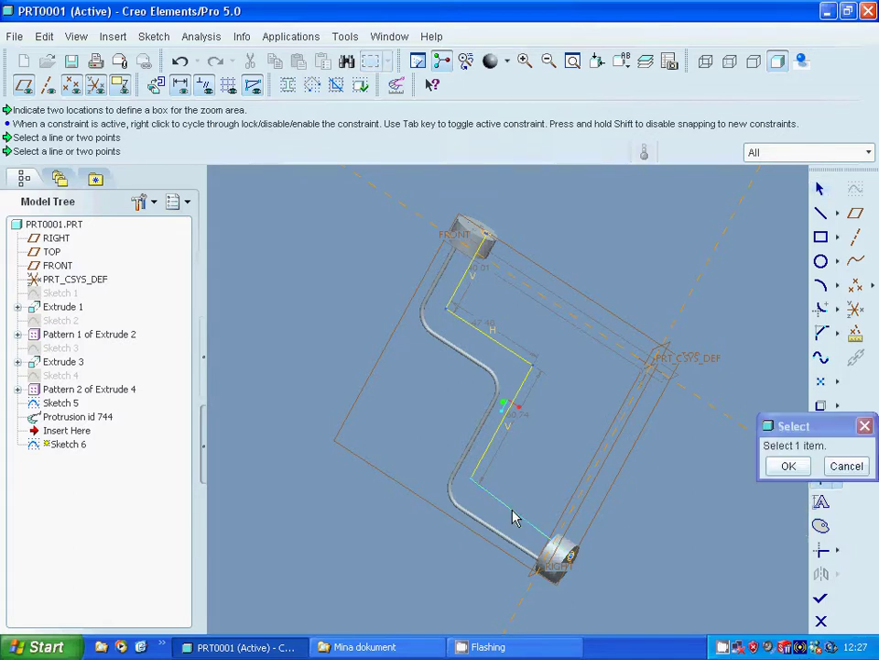
pyautogui.click(513, 519)
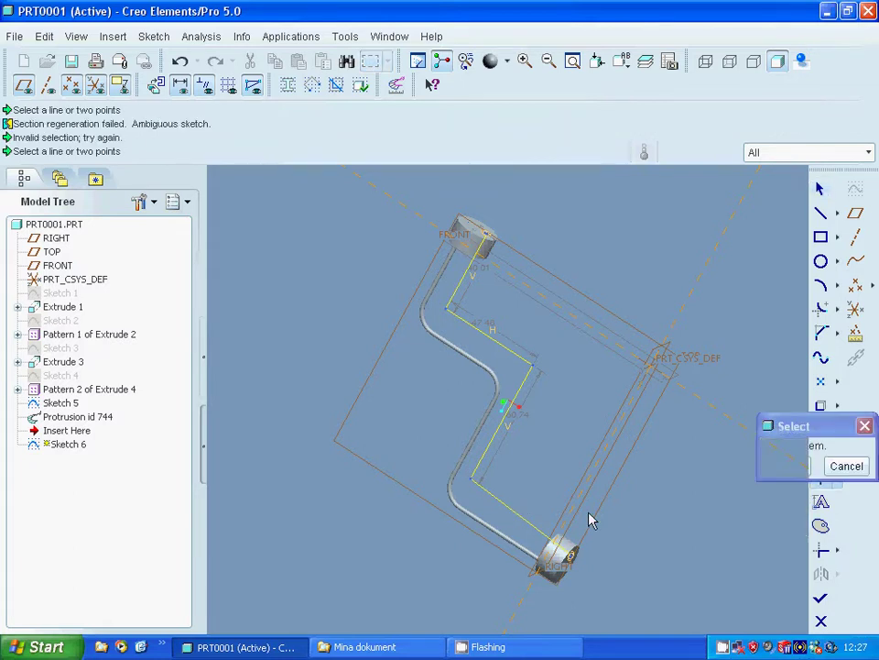
pyautogui.click(841, 466)
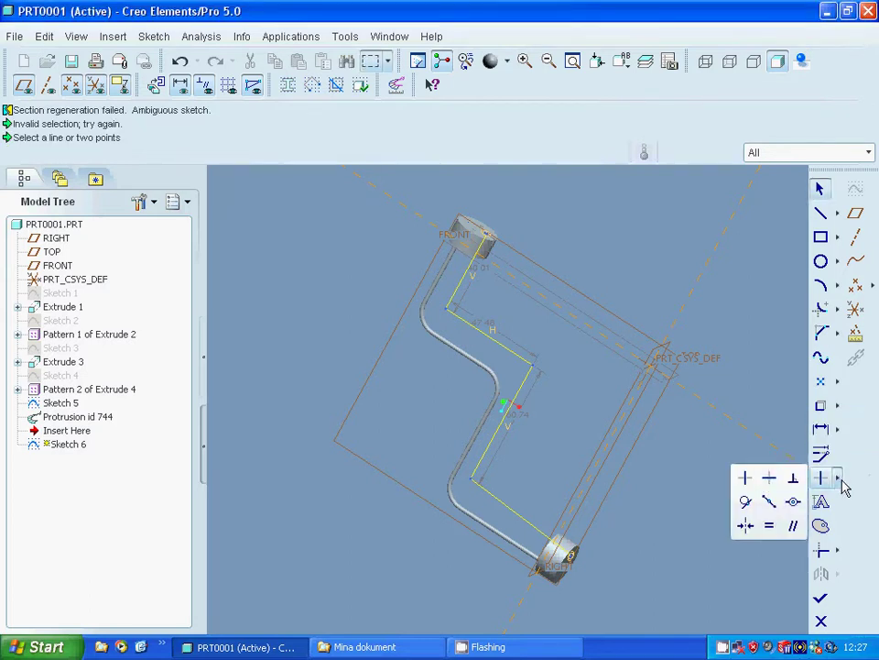
# Apply a horizontal constraint to the path's last line, which ends at the RIGHT-plane cylinder
pyautogui.click(769, 477)
pyautogui.click(506, 514)
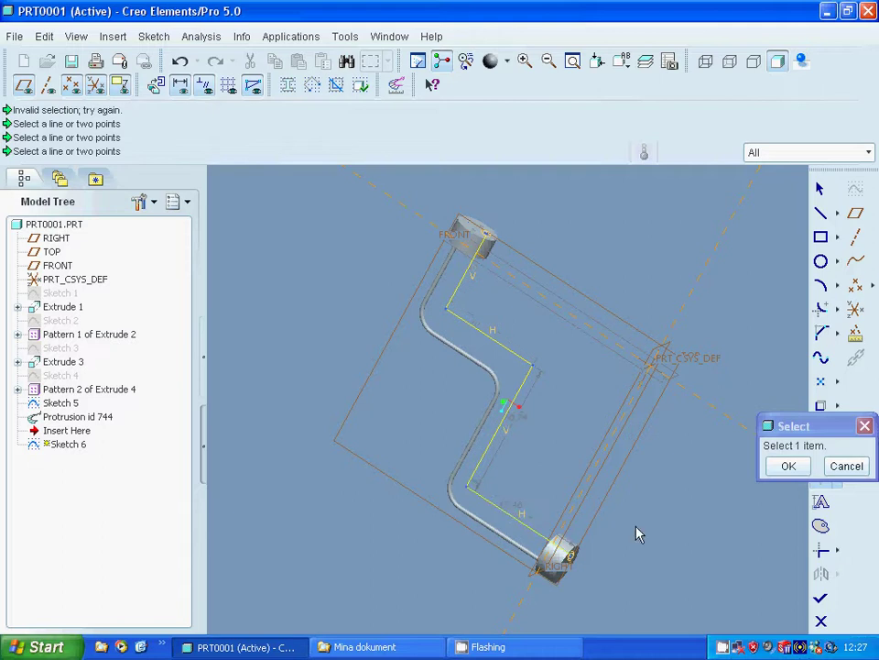
pyautogui.click(783, 466)
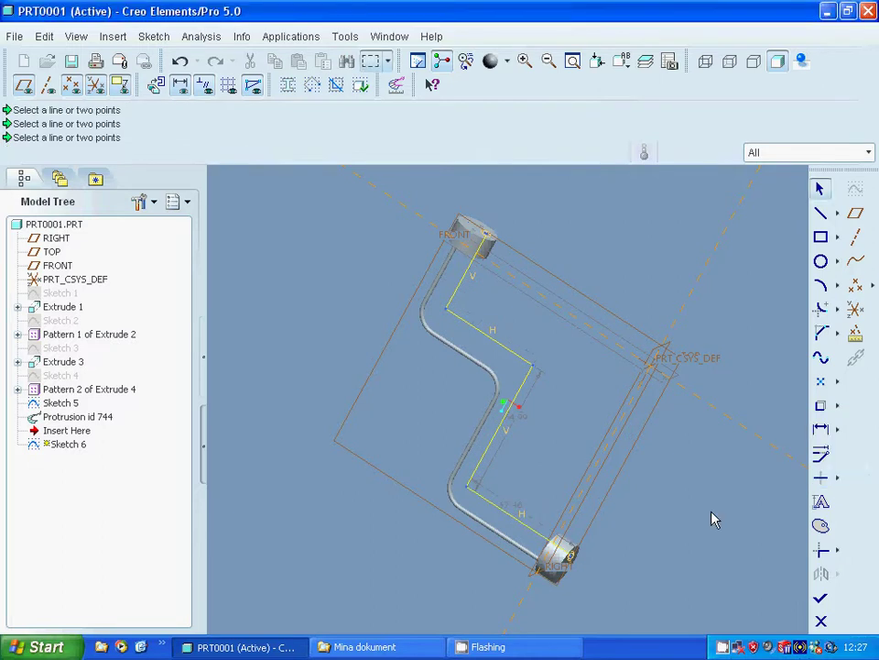
# Round the three corners of the sketched path with circular fillets
pyautogui.click(821, 308)
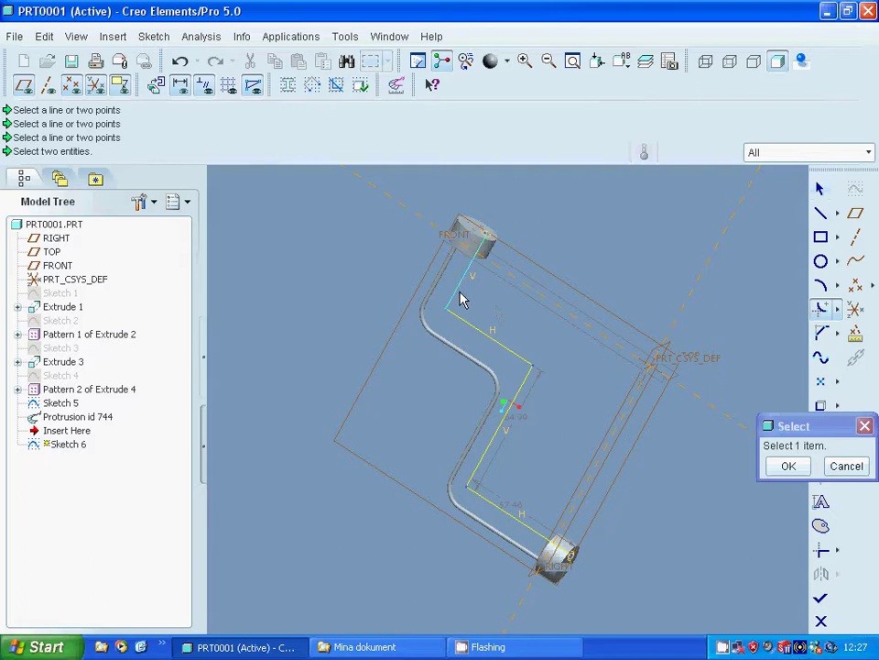
pyautogui.click(467, 330)
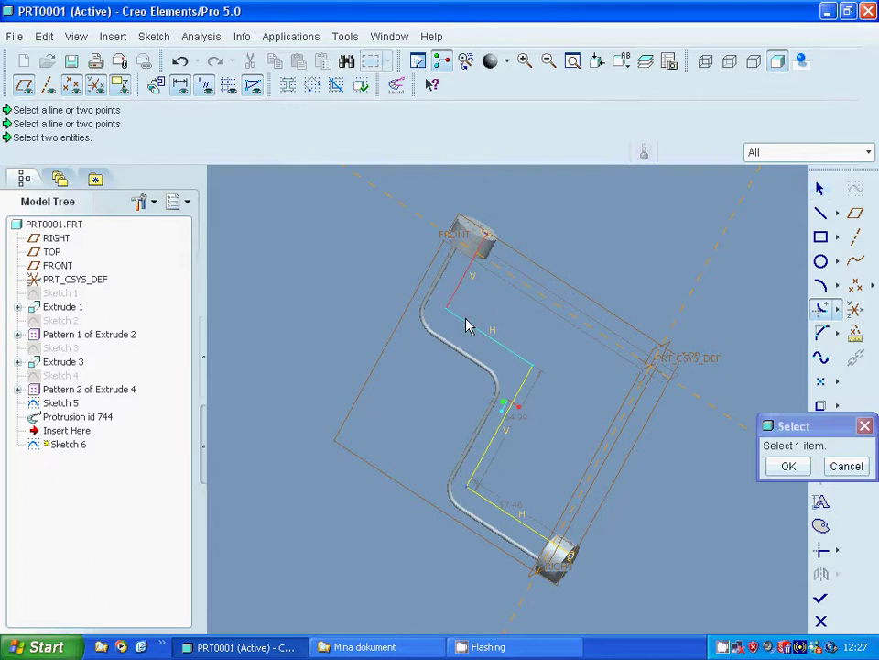
pyautogui.click(522, 363)
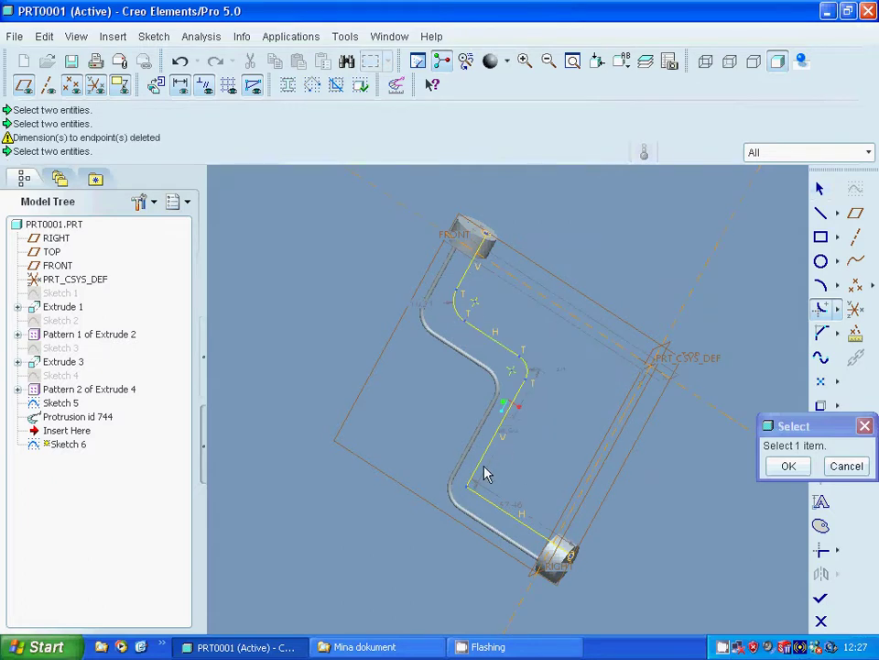
pyautogui.click(488, 506)
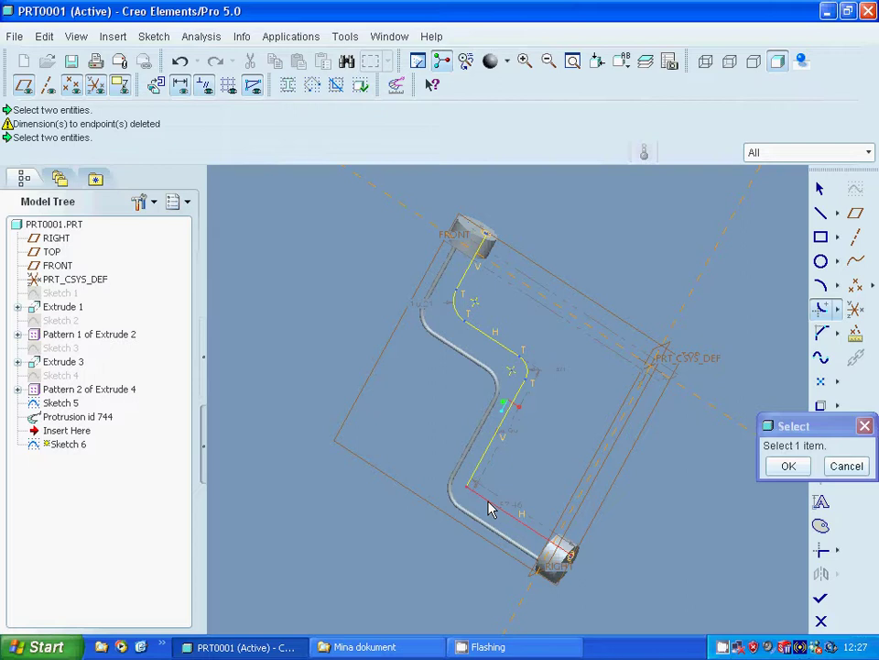
pyautogui.click(473, 480)
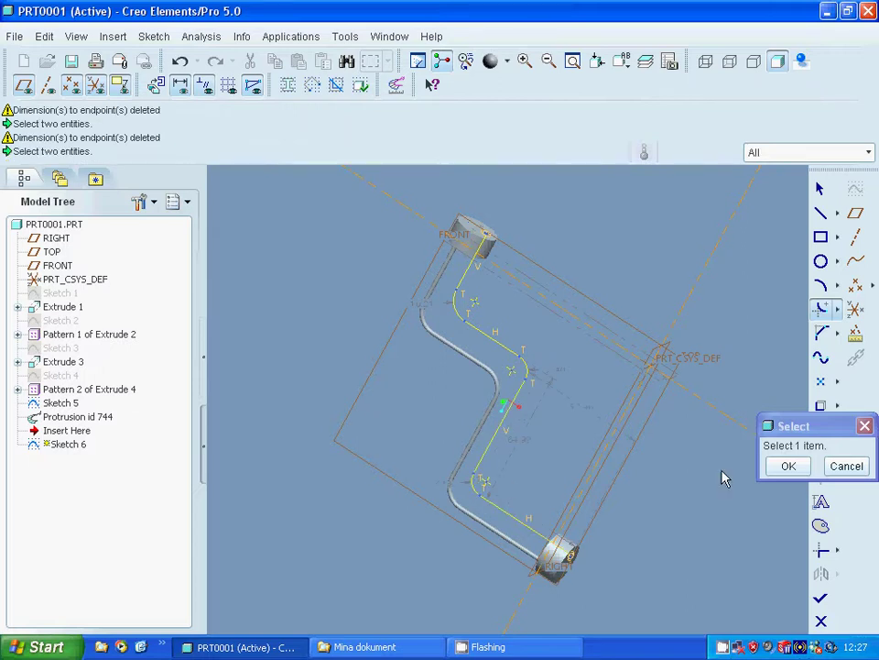
pyautogui.click(789, 466)
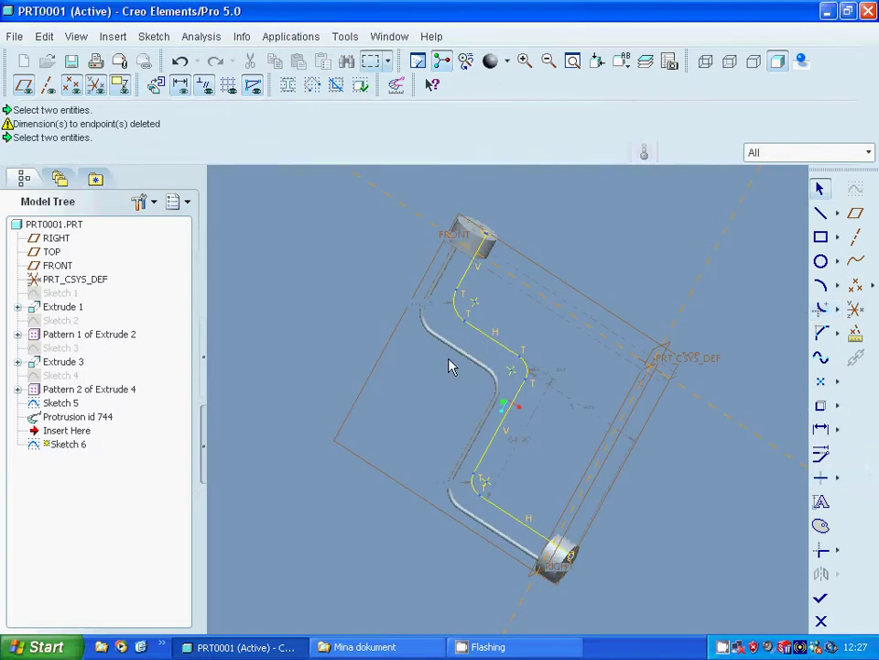
# Set the radius of all three path fillets to 10
pyautogui.click(422, 307)
pyautogui.doubleClick(418, 308)
pyautogui.write('1')
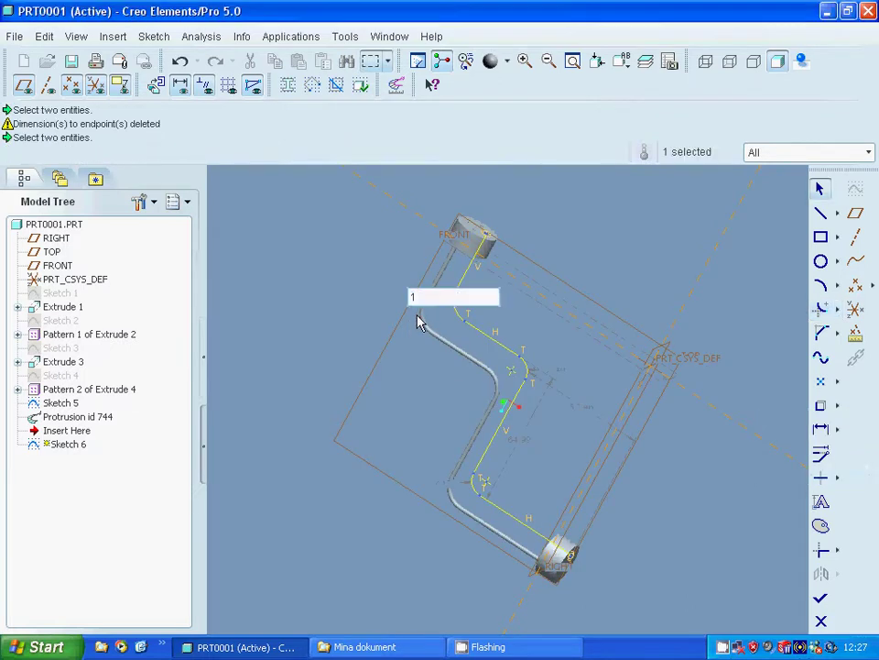
pyautogui.write('0')
pyautogui.press('Return')
pyautogui.doubleClick(551, 373)
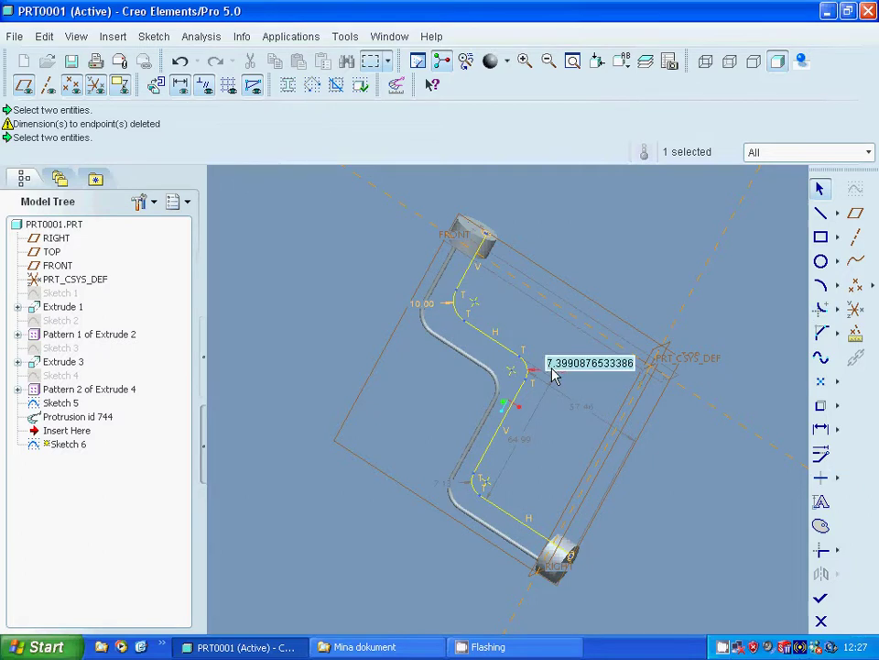
pyautogui.write('10')
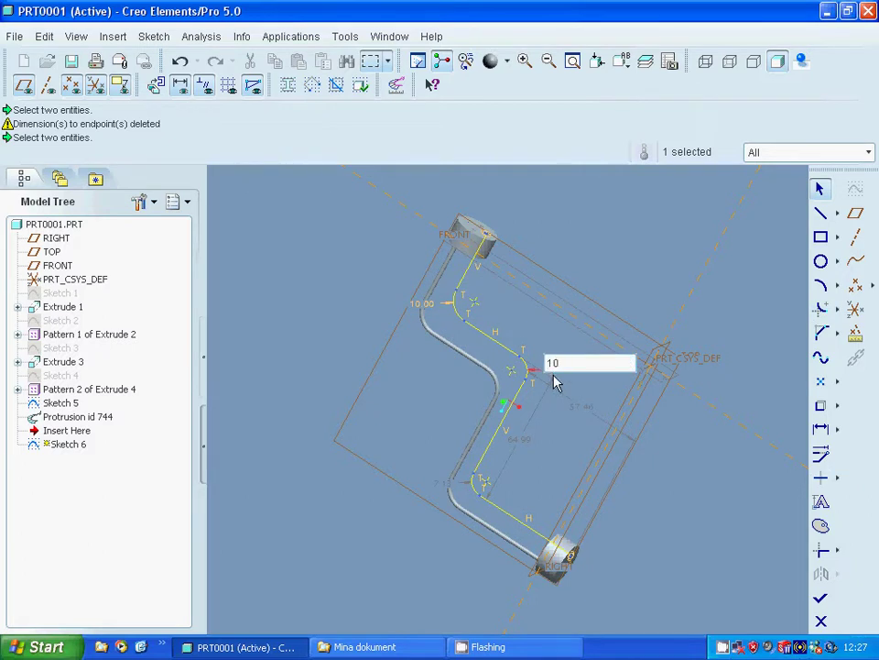
pyautogui.press('Return')
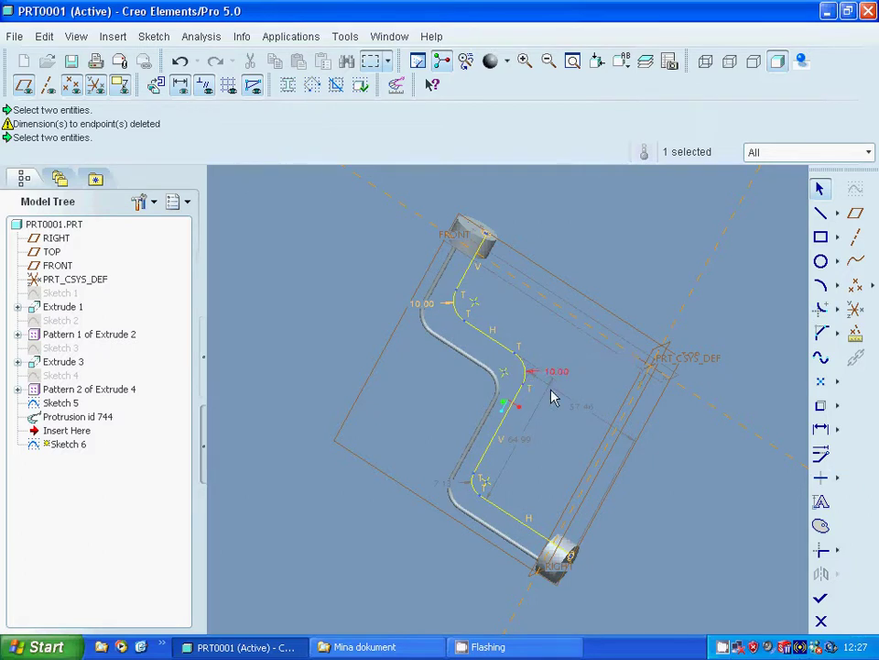
pyautogui.doubleClick(440, 489)
pyautogui.write('1')
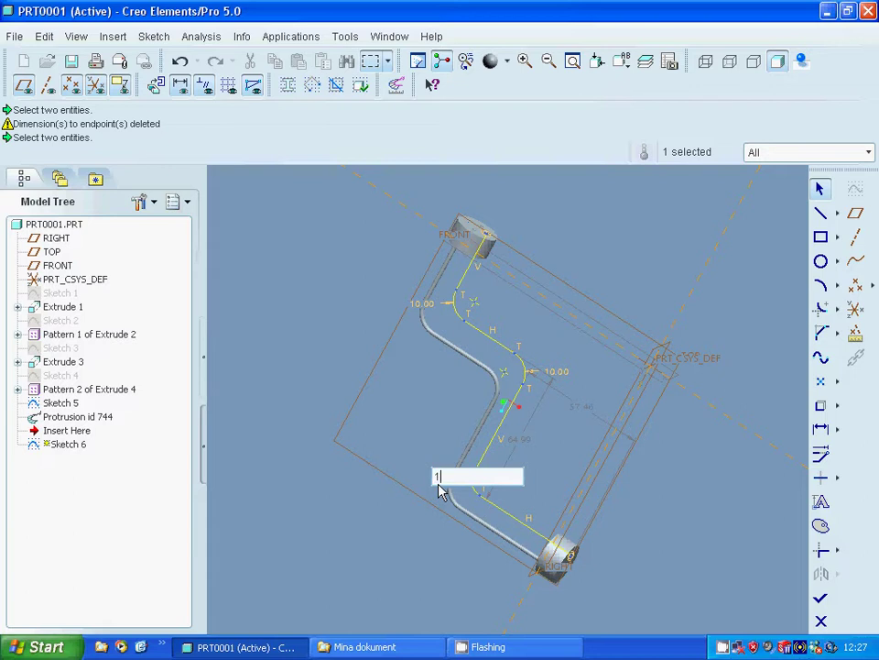
pyautogui.write('0')
pyautogui.press('Return')
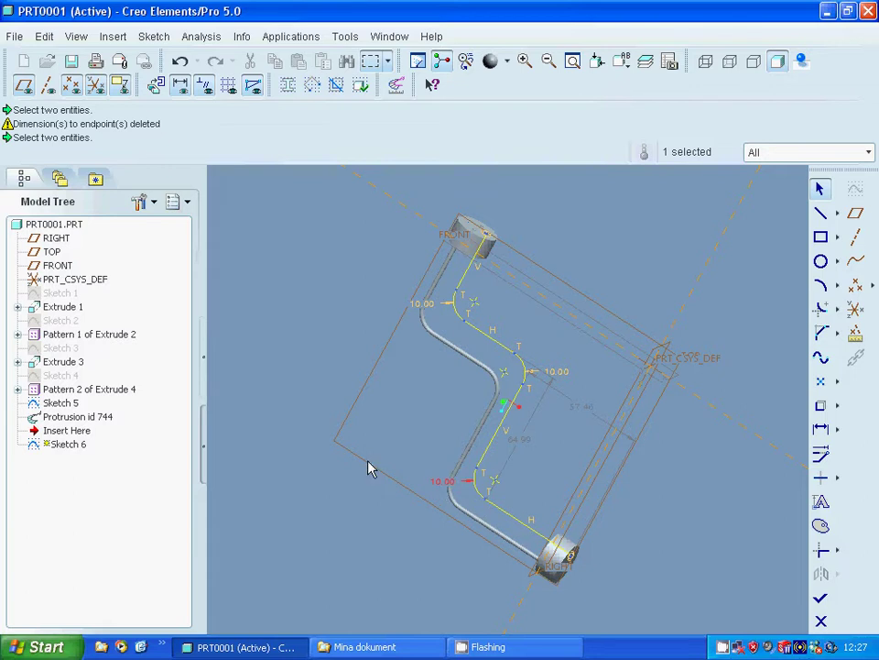
# Delete the projected hole edges at both ends of the path and finish the sketch
pyautogui.click(355, 303)
pyautogui.moveTo(439, 190); pyautogui.dragTo(508, 233)
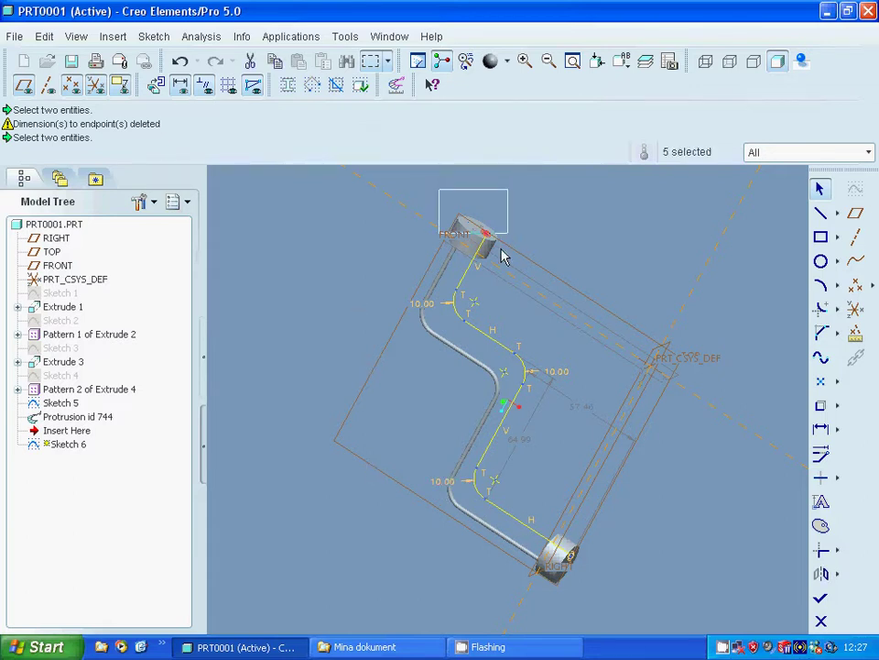
pyautogui.rightClick(495, 243)
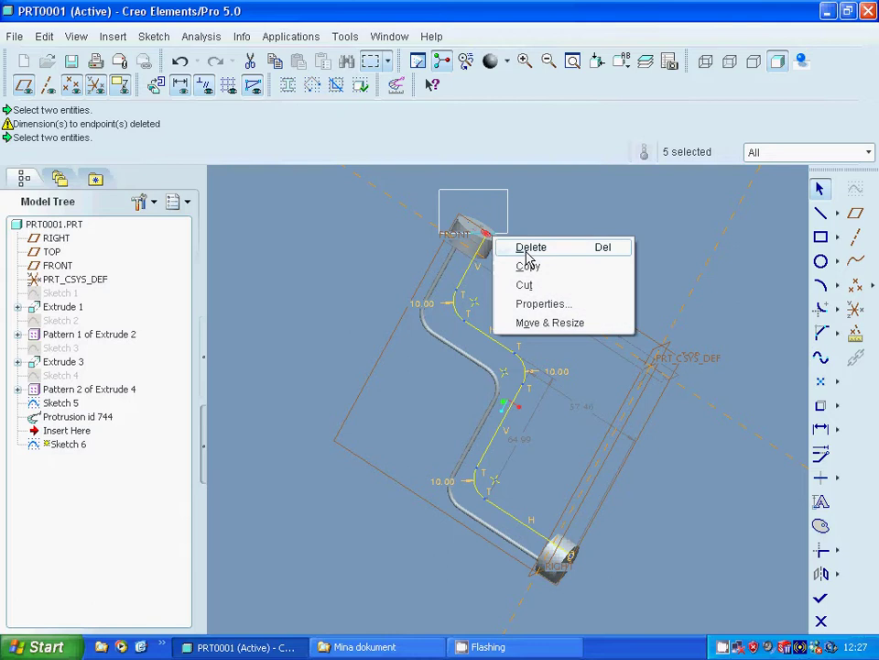
pyautogui.click(530, 247)
pyautogui.moveTo(555, 524); pyautogui.dragTo(583, 573)
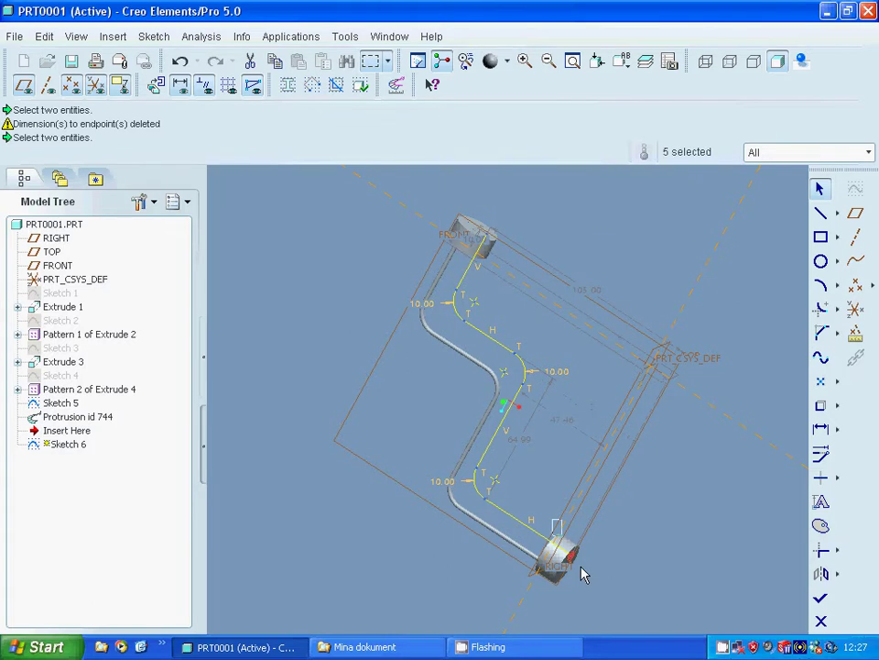
pyautogui.rightClick(575, 560)
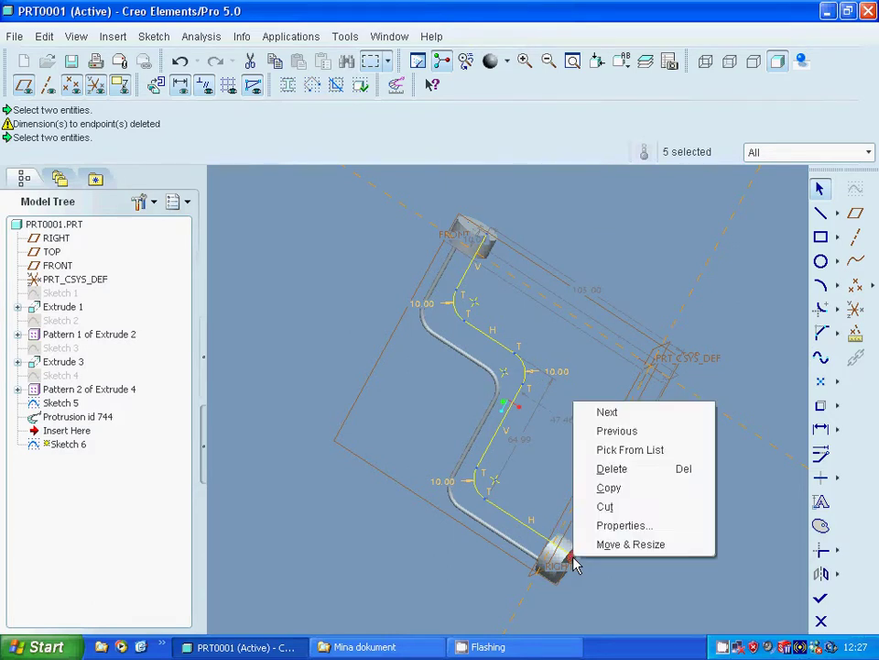
pyautogui.click(612, 469)
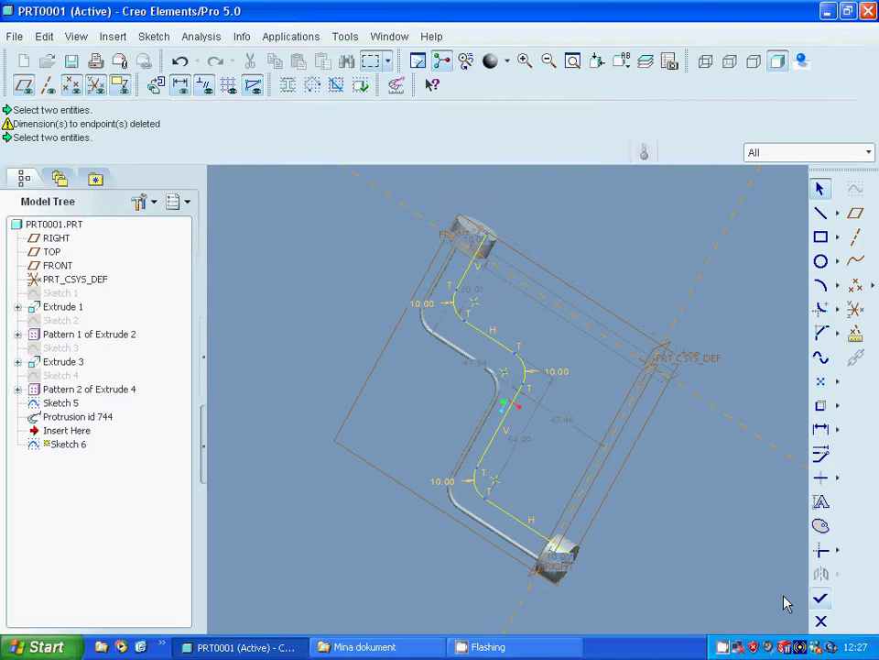
pyautogui.click(821, 598)
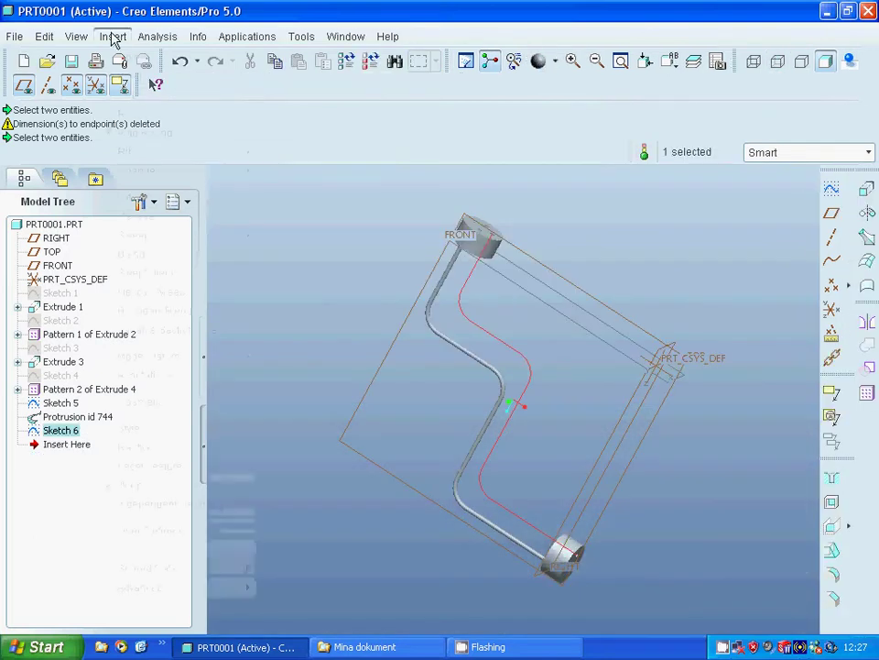
# Start a swept protrusion with free ends, selecting every segment of the new filleted path one by one as its trajectory
pyautogui.click(113, 36)
pyautogui.moveTo(173, 236)
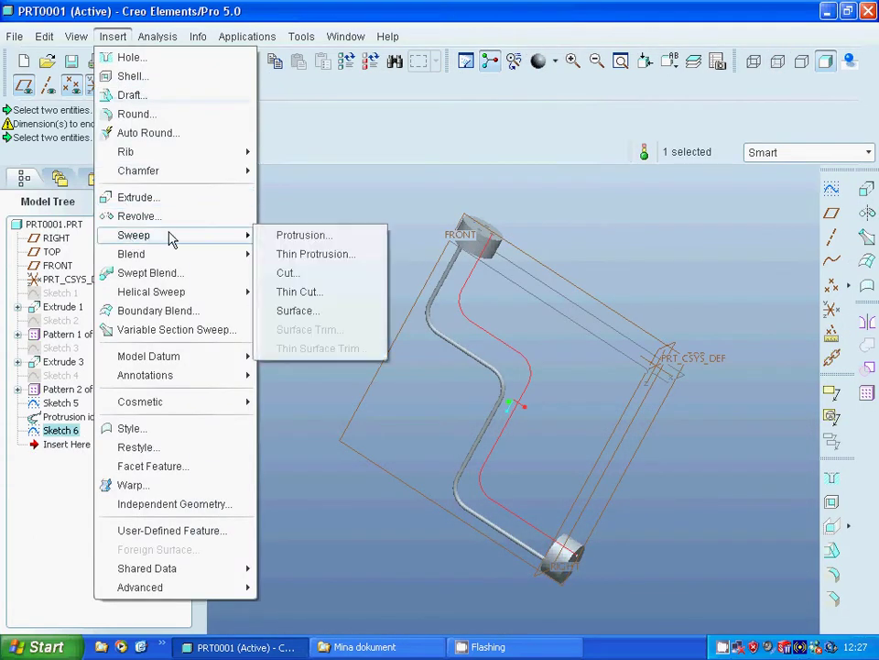
pyautogui.click(302, 235)
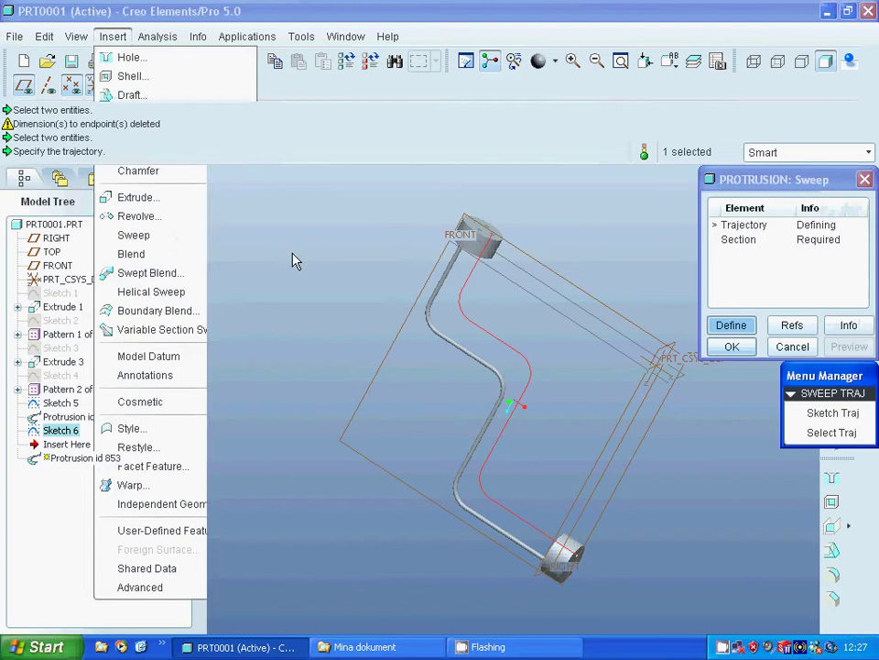
pyautogui.click(814, 433)
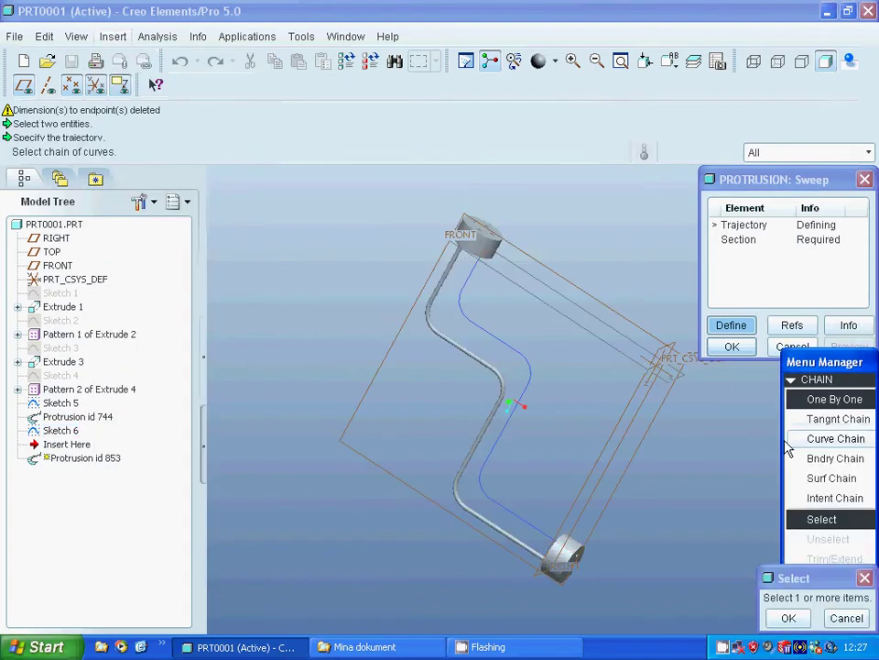
pyautogui.click(473, 276)
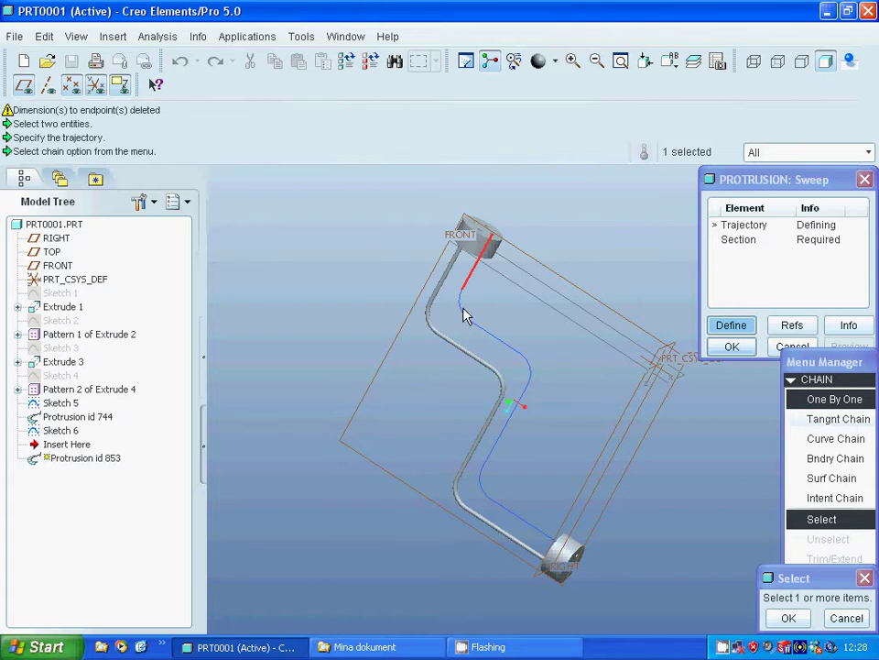
pyautogui.click(530, 376)
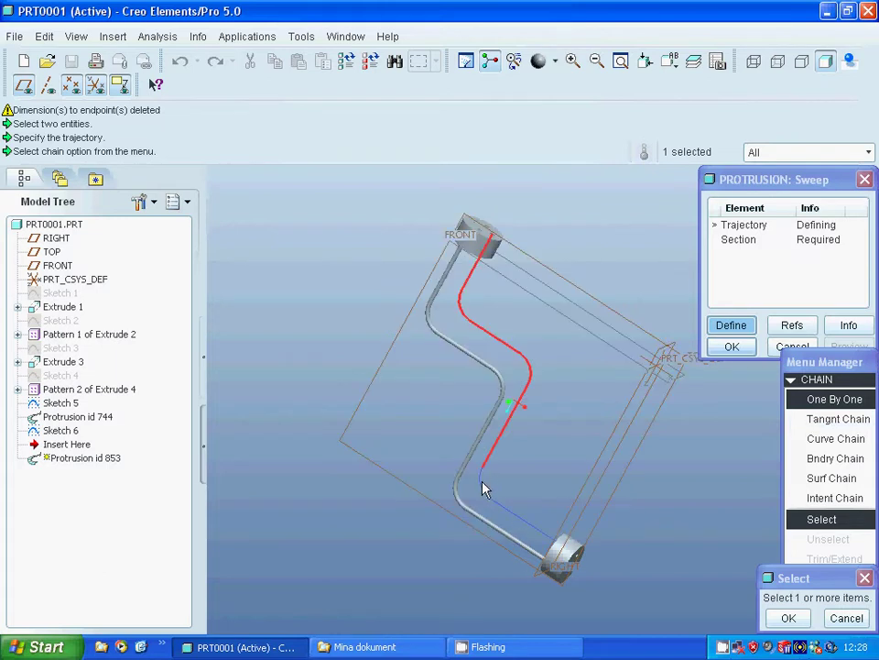
pyautogui.click(515, 524)
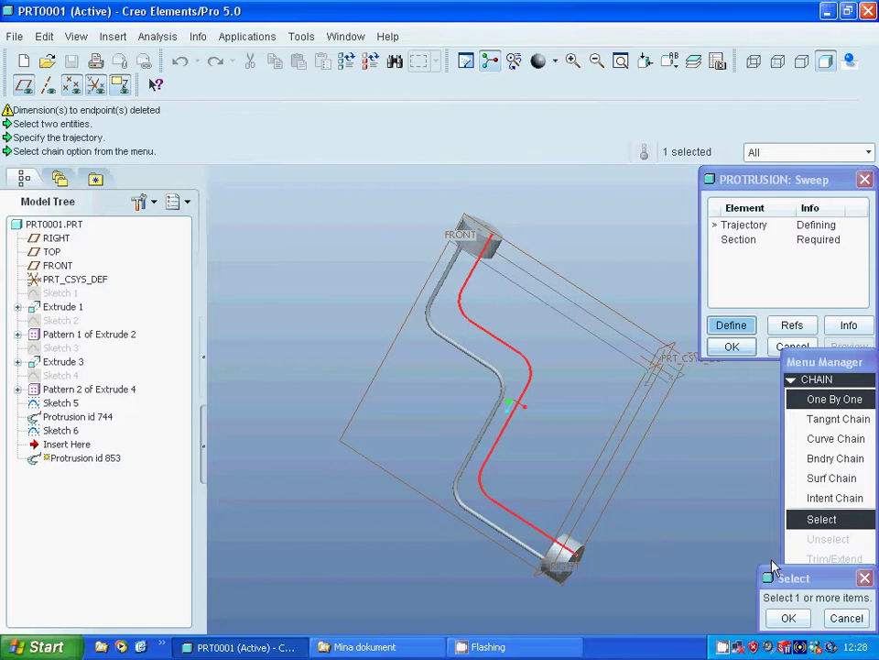
pyautogui.click(787, 617)
pyautogui.click(799, 599)
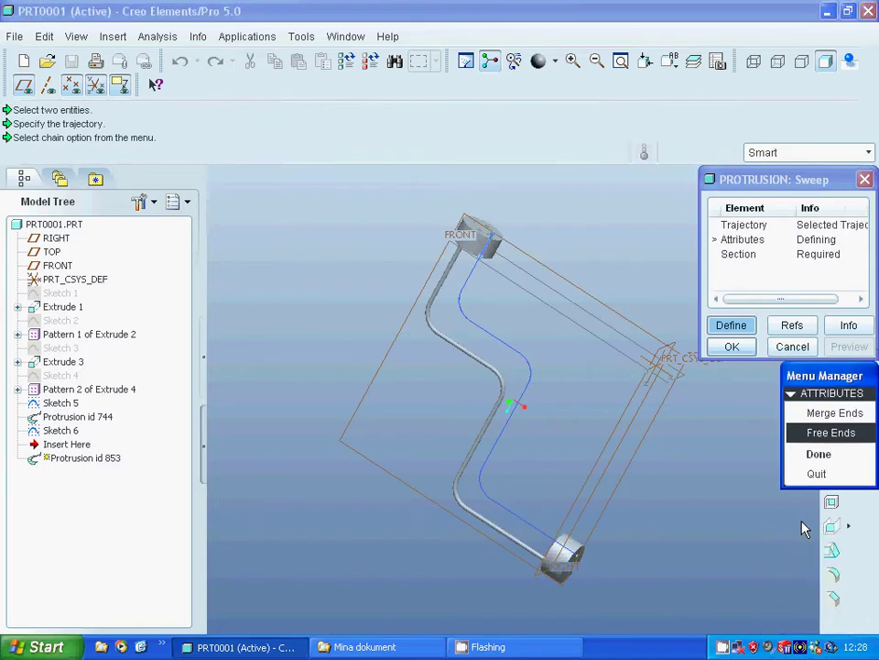
pyautogui.click(793, 456)
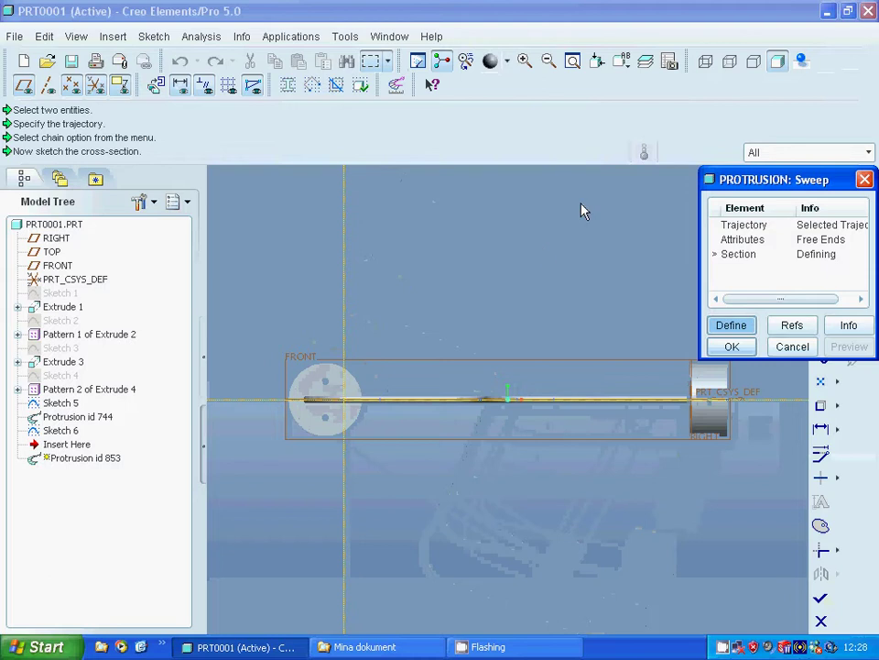
pyautogui.moveTo(544, 293)
pyautogui.mouseDown(button='middle')
pyautogui.moveTo(526, 298)
pyautogui.moveTo(535, 303)
pyautogui.mouseUp(button='middle')
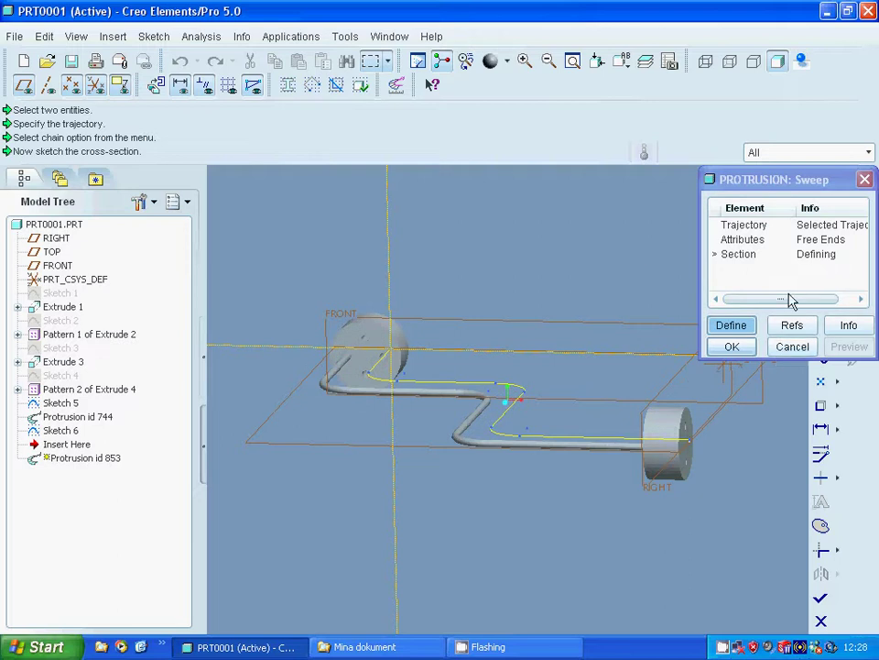
# Project the two edge halves of the disc's hole at the trajectory's start as the sweep's circular section
pyautogui.click(820, 406)
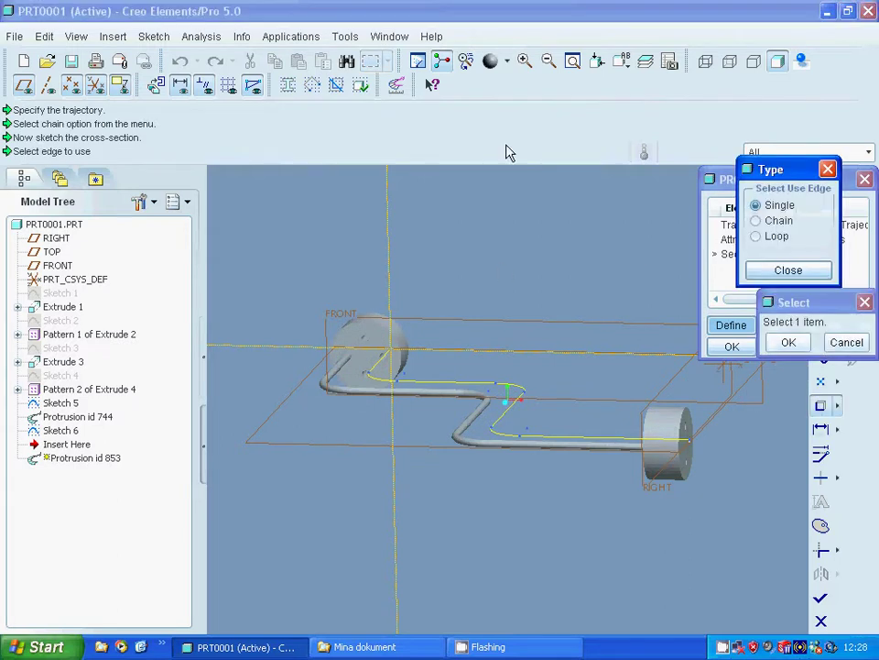
pyautogui.click(525, 61)
pyautogui.click(350, 304)
pyautogui.click(448, 390)
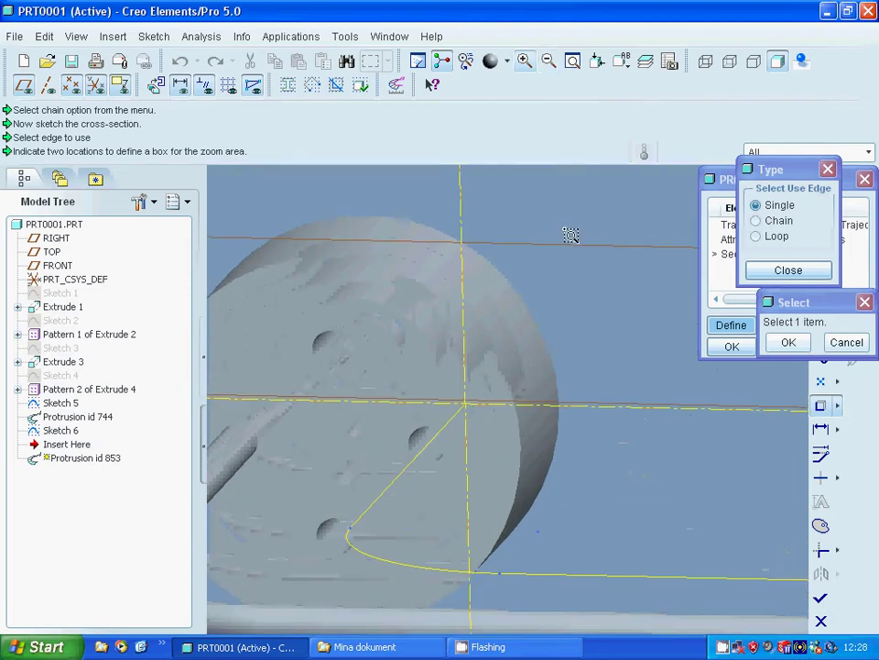
pyautogui.click(436, 454)
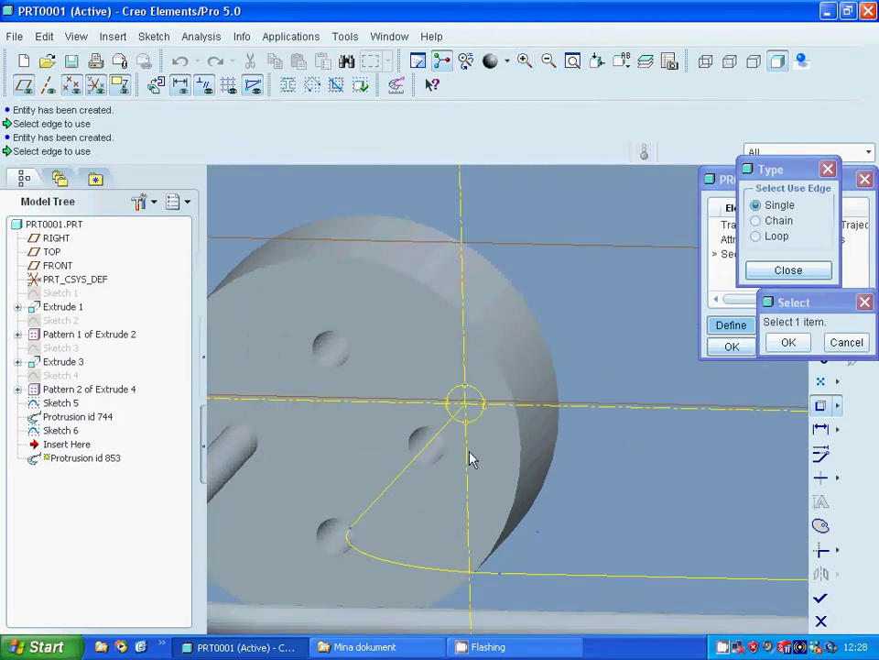
pyautogui.click(774, 270)
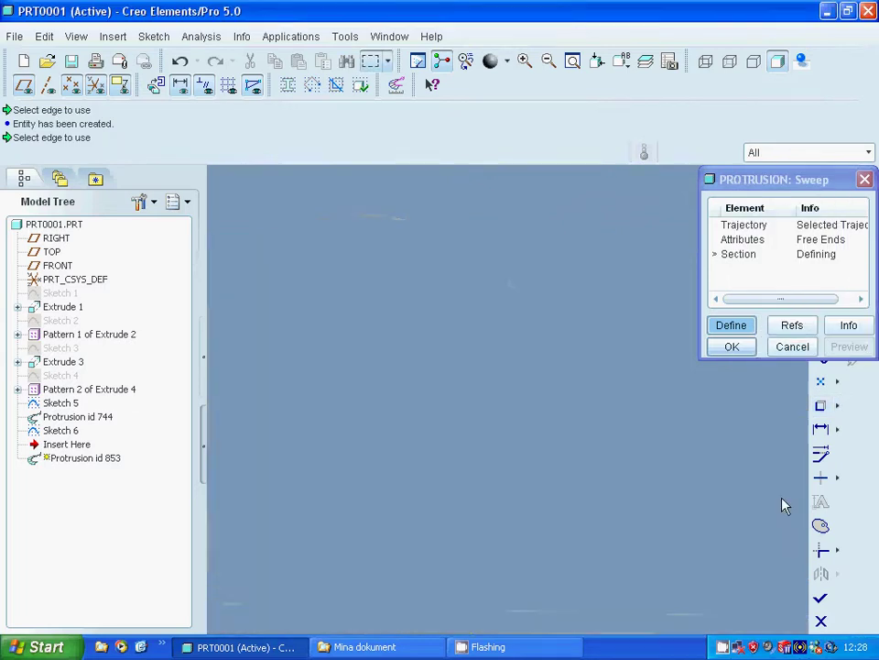
# Accept the section sketch, preview the sweep and complete the protrusion
pyautogui.click(819, 601)
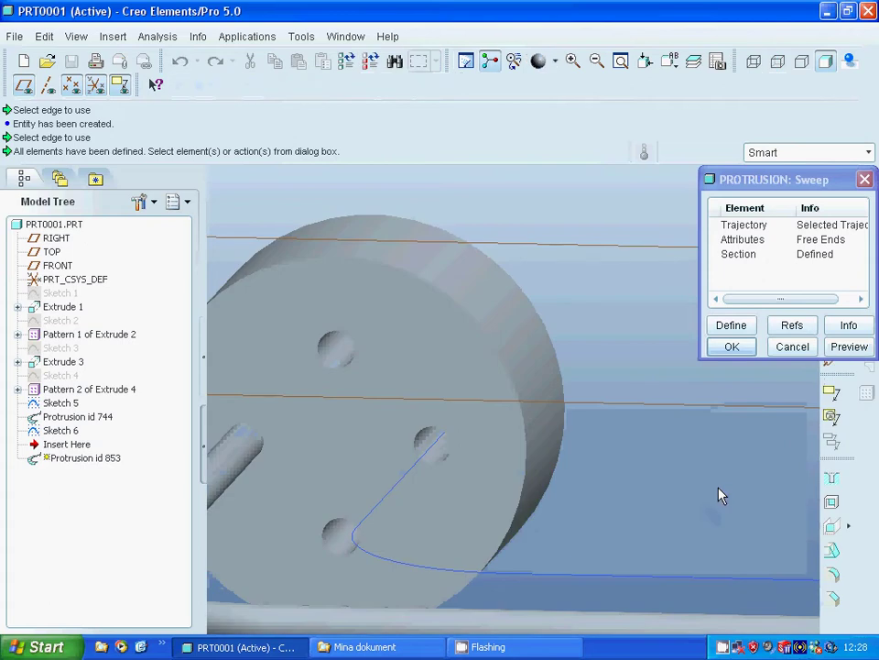
pyautogui.click(827, 349)
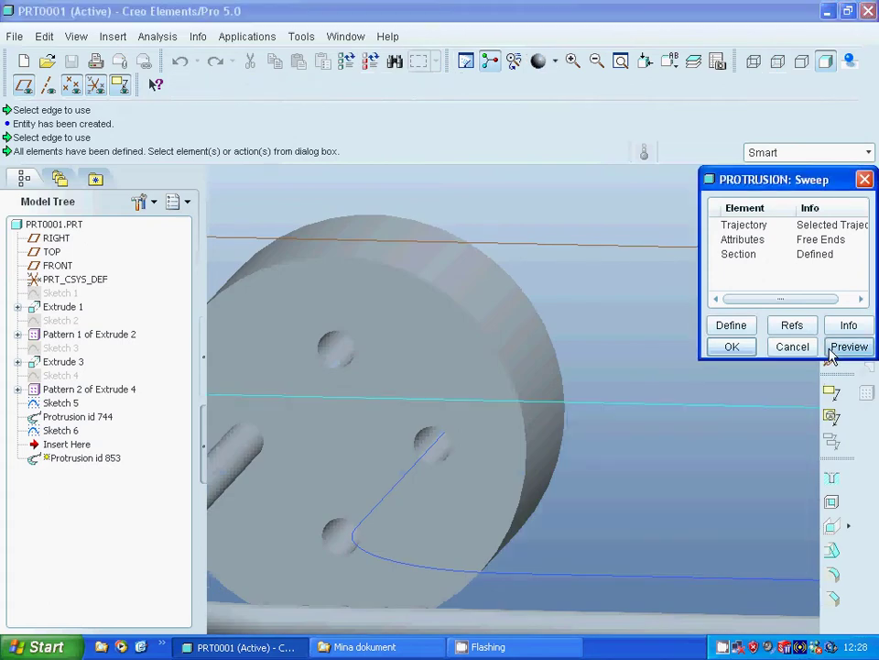
pyautogui.click(733, 347)
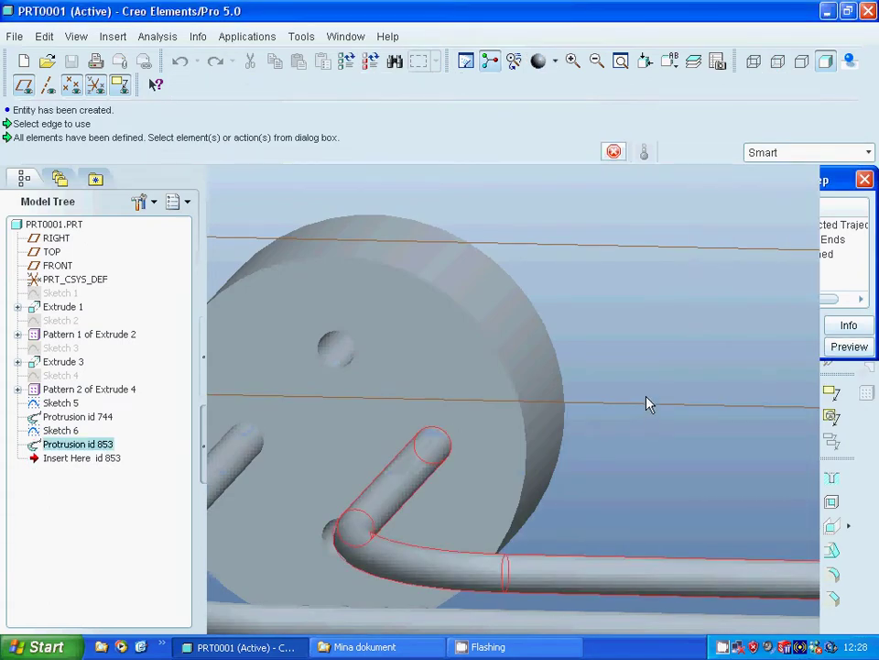
# Create a datum plane offset 5 from the TOP plane
pyautogui.click(622, 64)
pyautogui.click(460, 493)
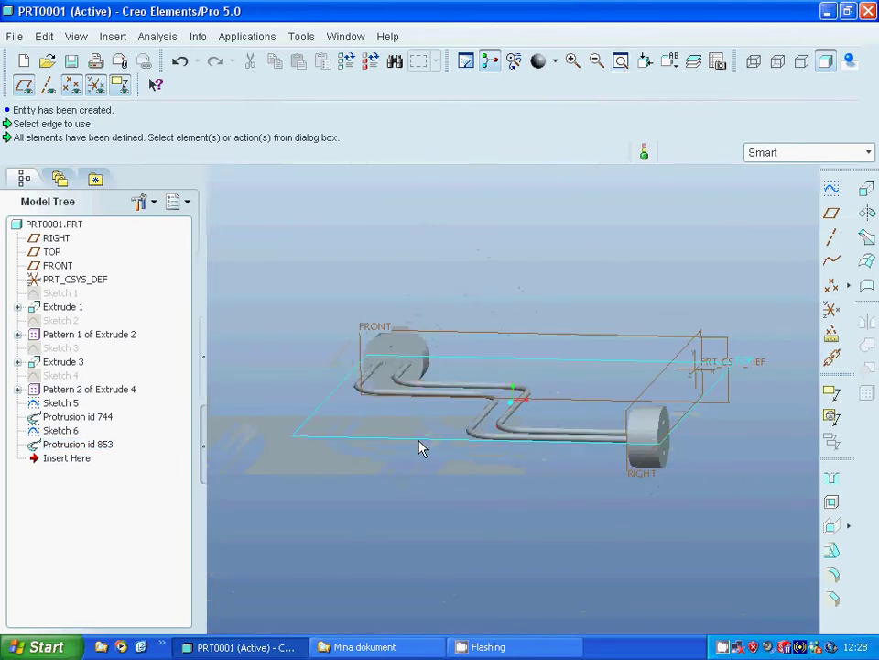
pyautogui.click(456, 442)
pyautogui.click(832, 213)
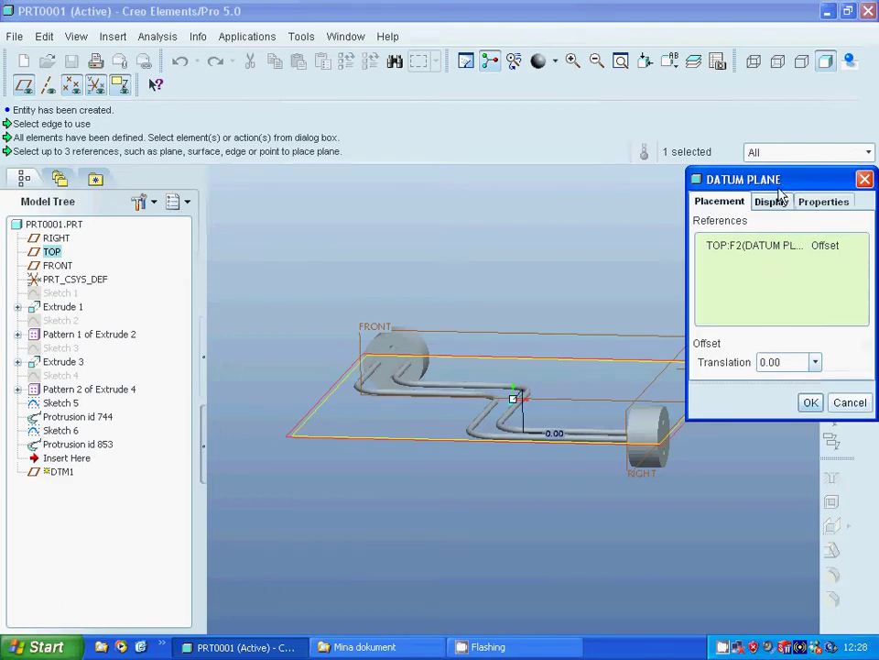
pyautogui.moveTo(754, 179); pyautogui.dragTo(786, 280)
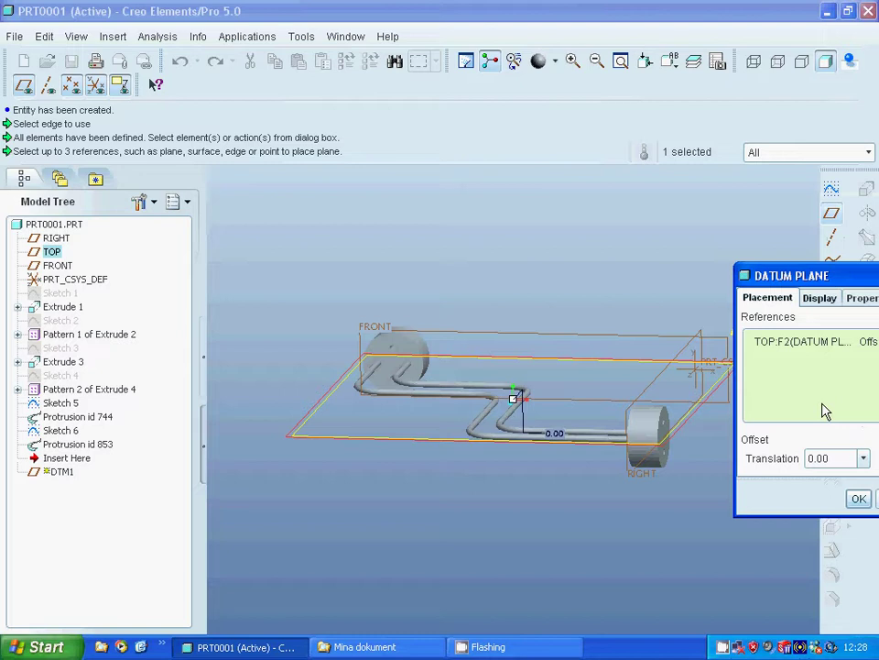
pyautogui.doubleClick(832, 455)
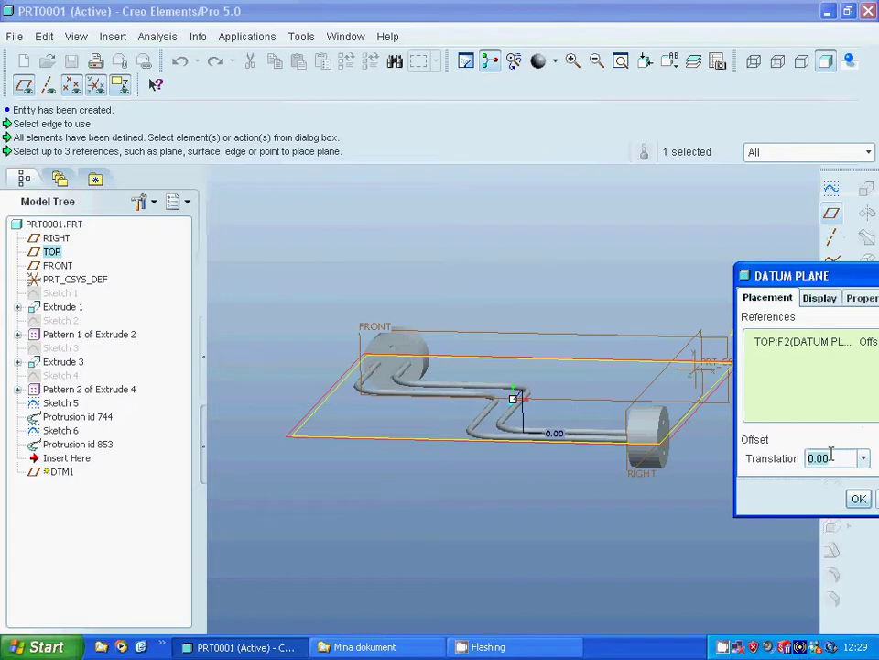
pyautogui.write('5')
pyautogui.press('Return')
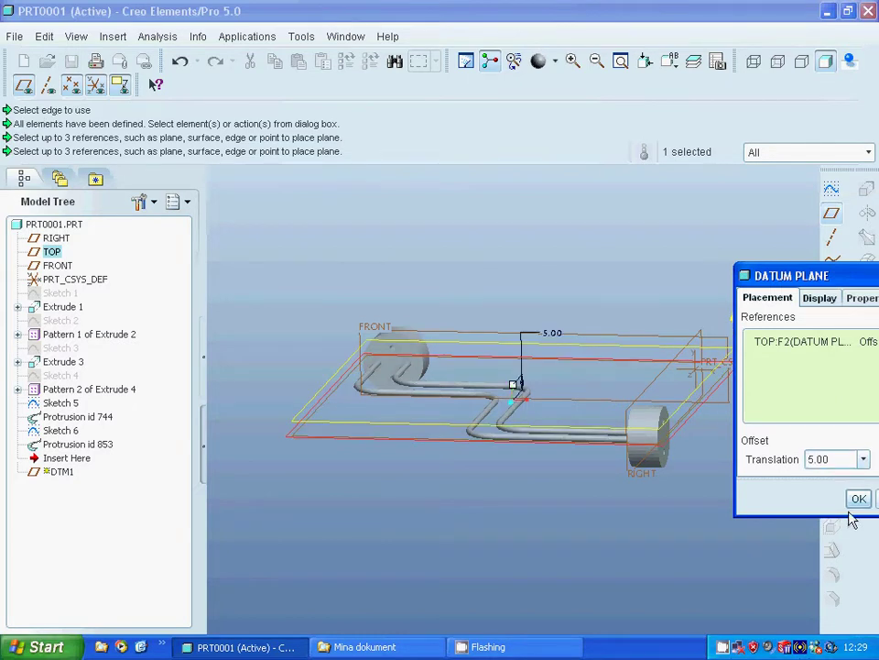
pyautogui.click(857, 500)
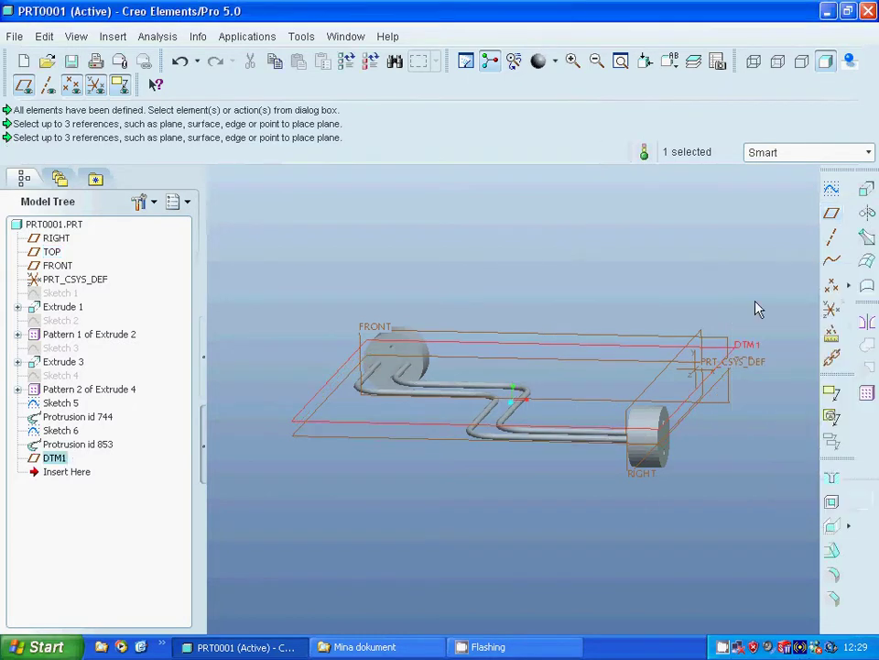
# Start a sketch on the new offset plane with RIGHT as orientation reference and project a hole's edges from each of the two discs
pyautogui.click(831, 187)
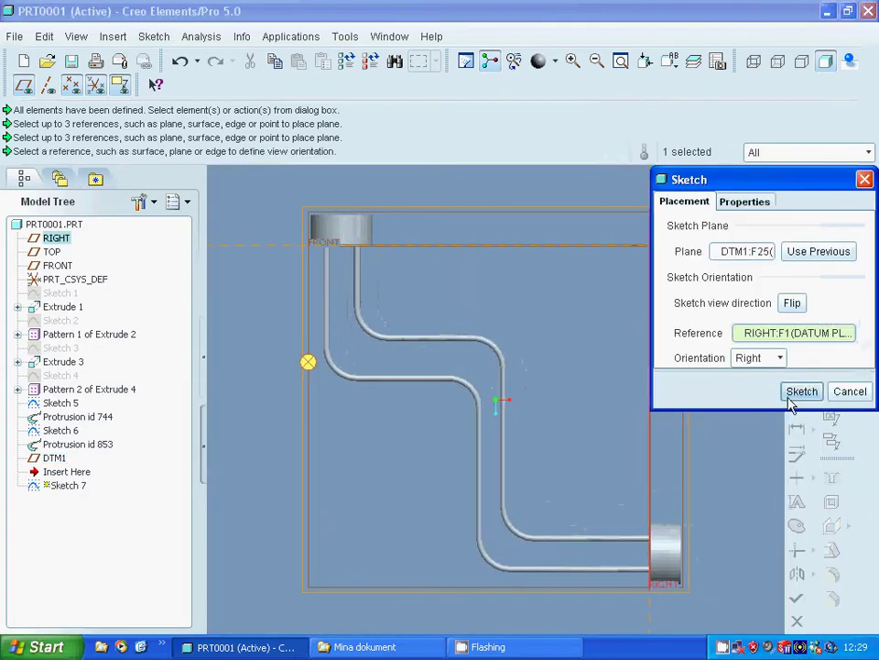
pyautogui.click(791, 393)
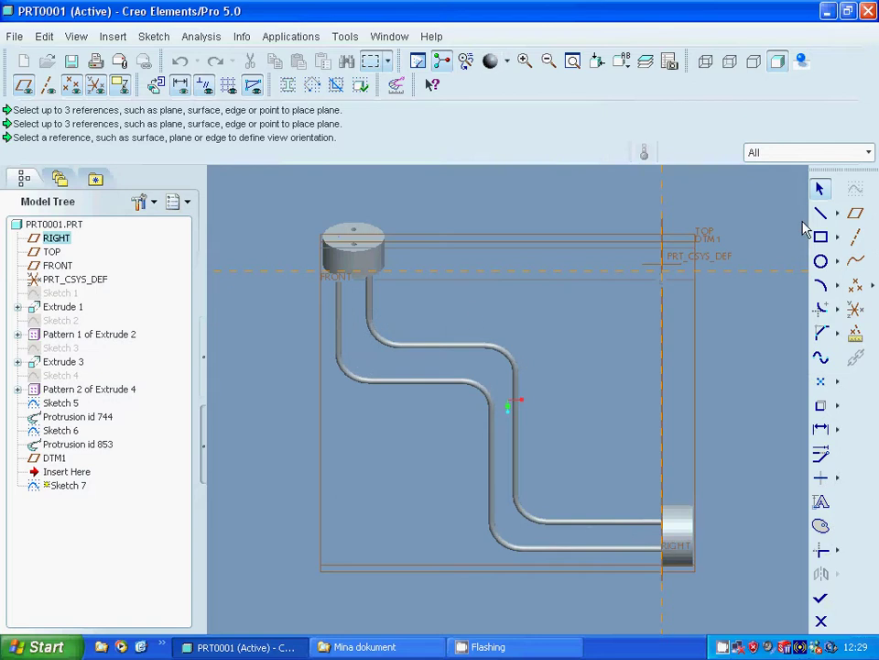
pyautogui.click(820, 405)
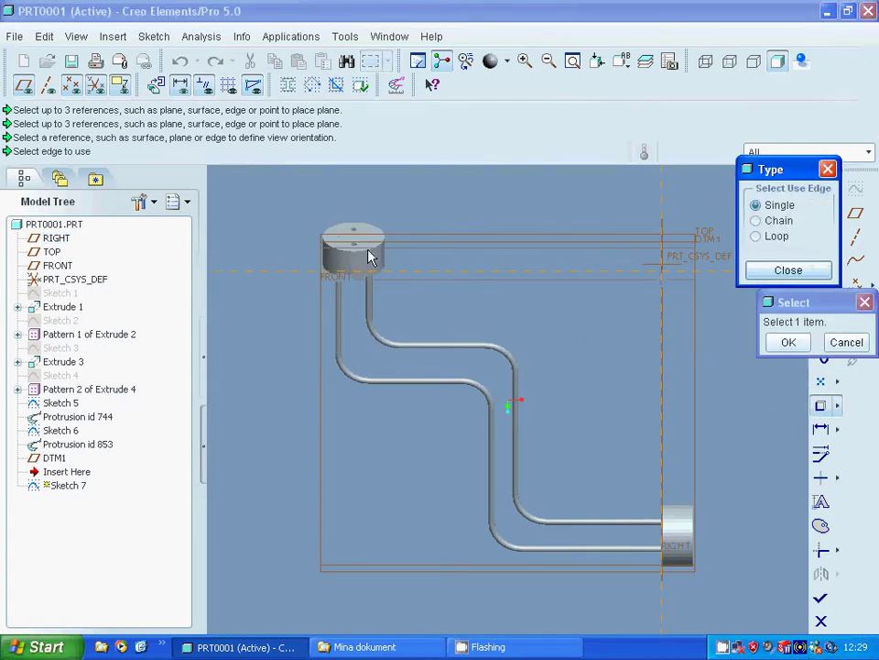
pyautogui.click(356, 245)
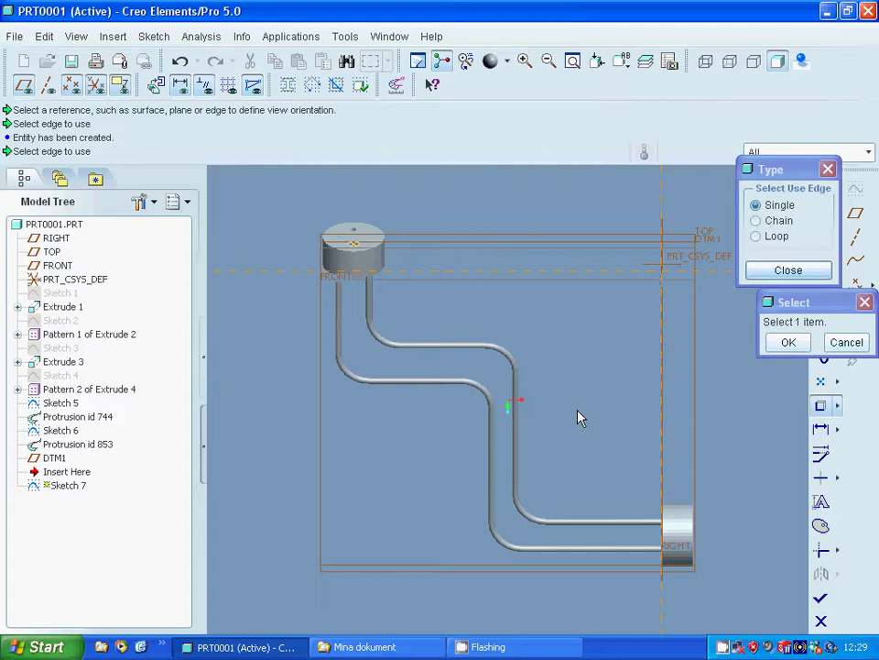
pyautogui.moveTo(579, 417)
pyautogui.mouseDown(button='middle')
pyautogui.moveTo(572, 357)
pyautogui.moveTo(602, 357)
pyautogui.moveTo(554, 363)
pyautogui.mouseUp(button='middle')
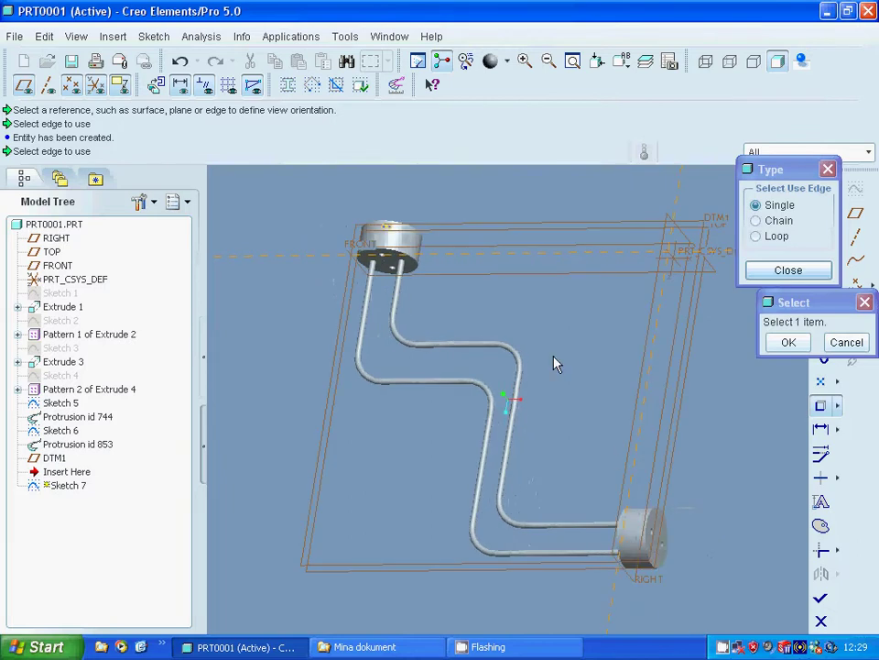
pyautogui.click(655, 545)
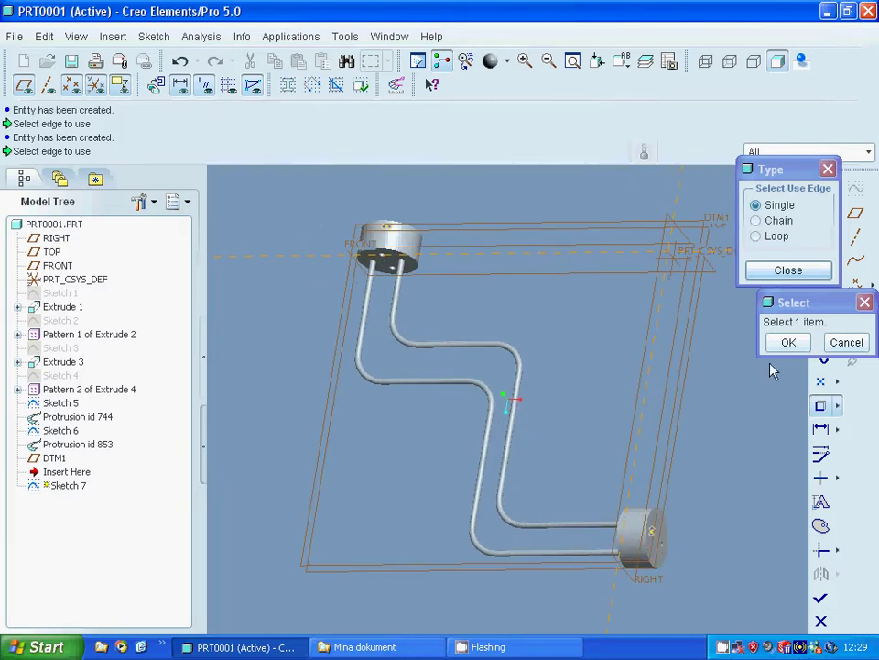
pyautogui.click(786, 272)
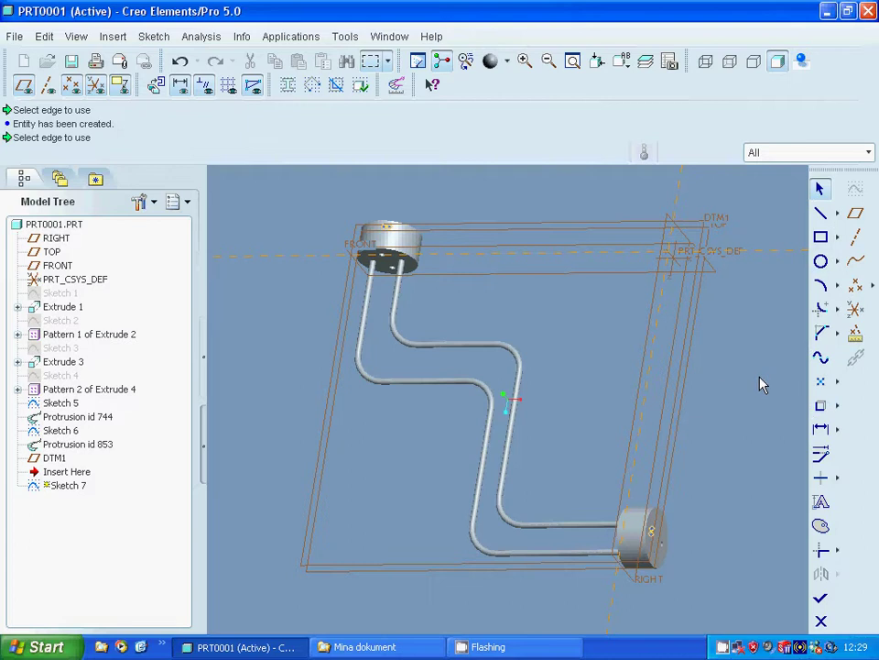
# Sketch two connected lines from the FRONT-plane disc's projected hole, first parallel to the straight tube legs, then horizontal alongside the tubes' middle run
pyautogui.click(525, 60)
pyautogui.click(326, 173)
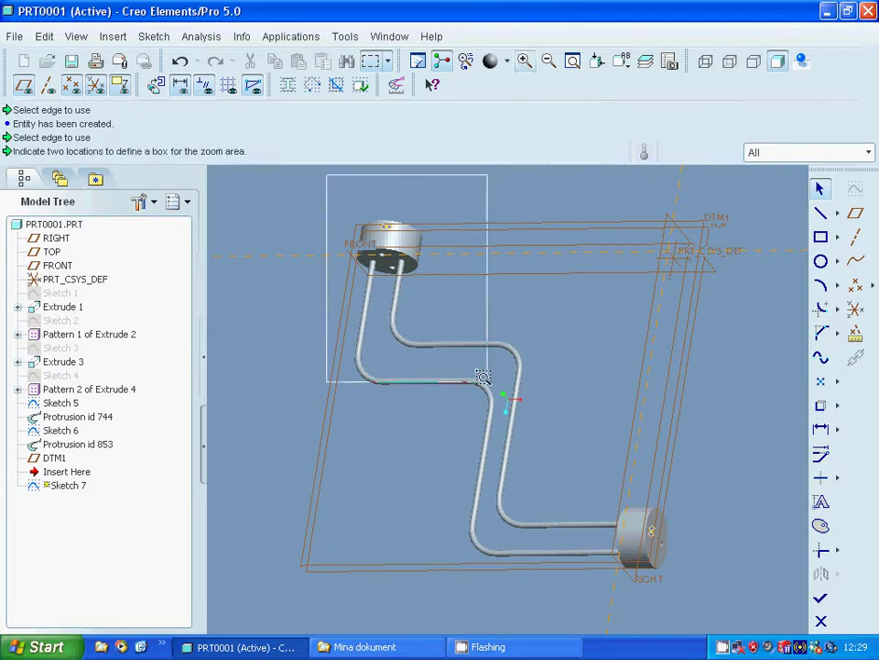
pyautogui.click(487, 370)
pyautogui.moveTo(544, 264); pyautogui.dragTo(583, 320, button='middle')
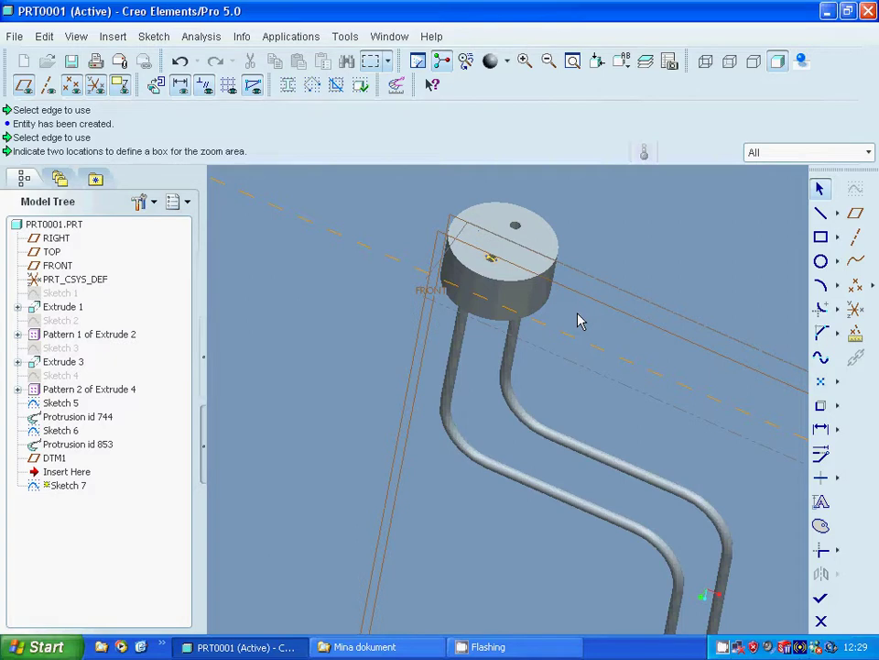
pyautogui.scroll(-1, 574, 318)
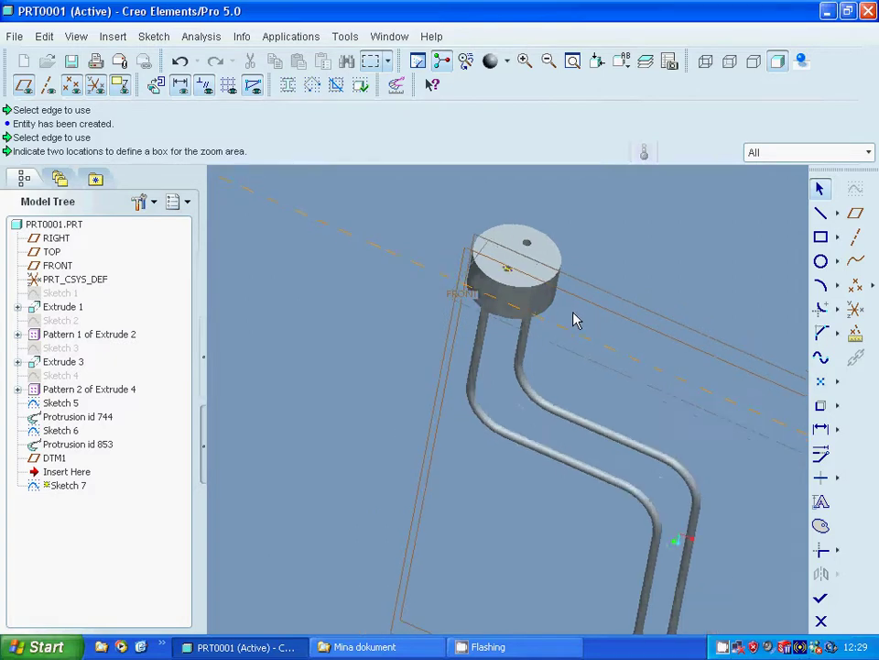
pyautogui.scroll(3, 565, 320)
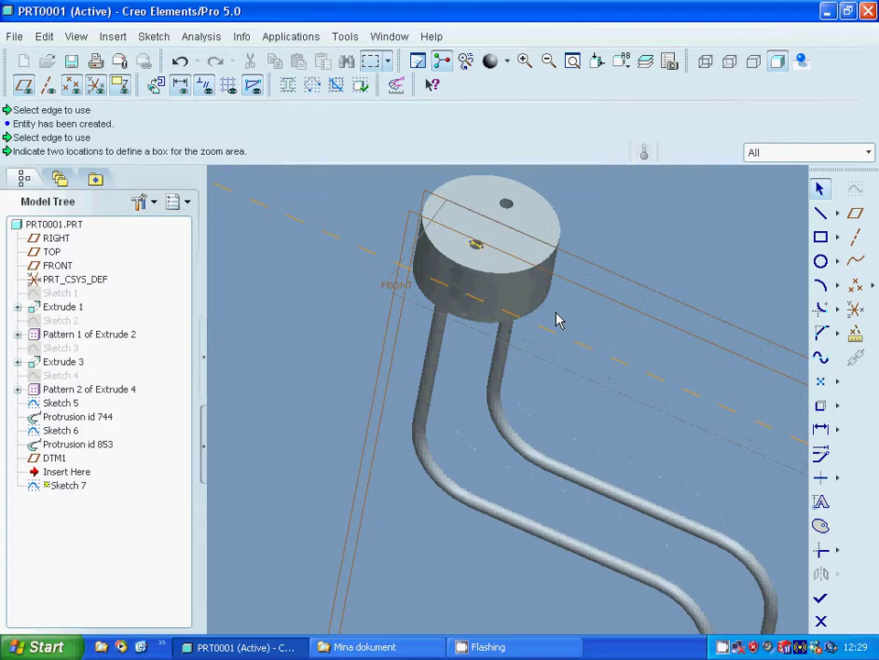
pyautogui.scroll(2, 556, 316)
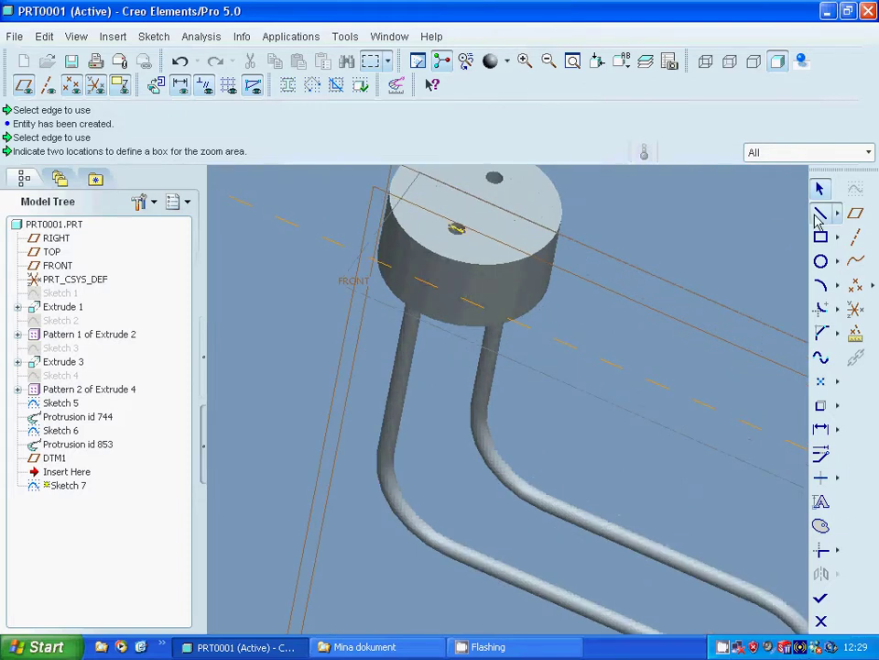
pyautogui.click(821, 212)
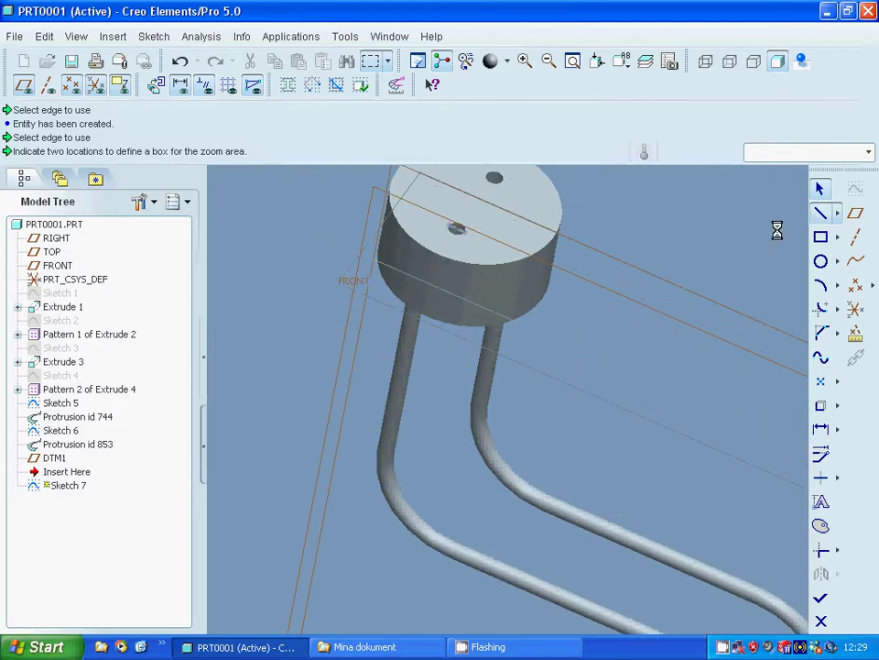
pyautogui.click(456, 230)
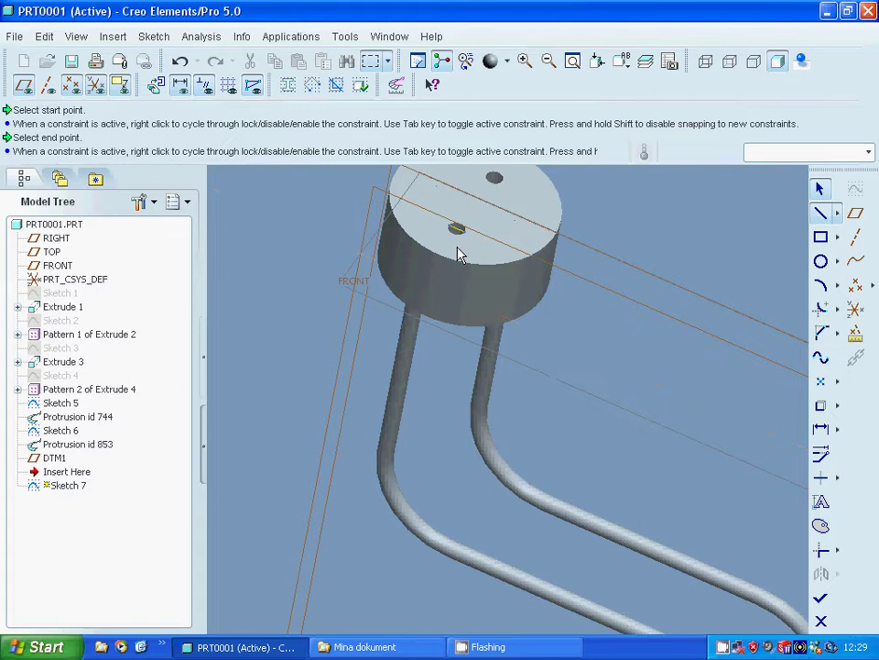
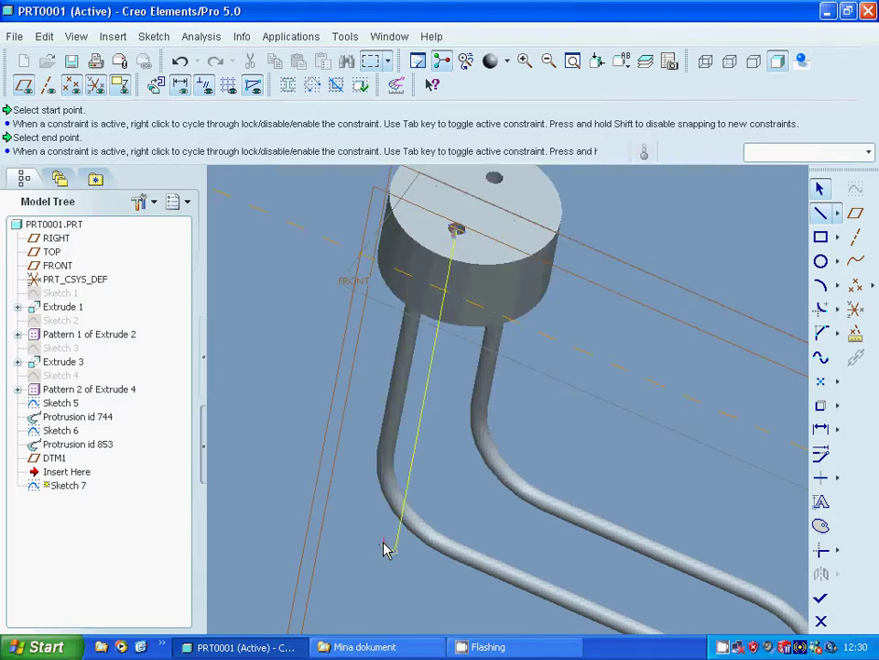
pyautogui.click(385, 548)
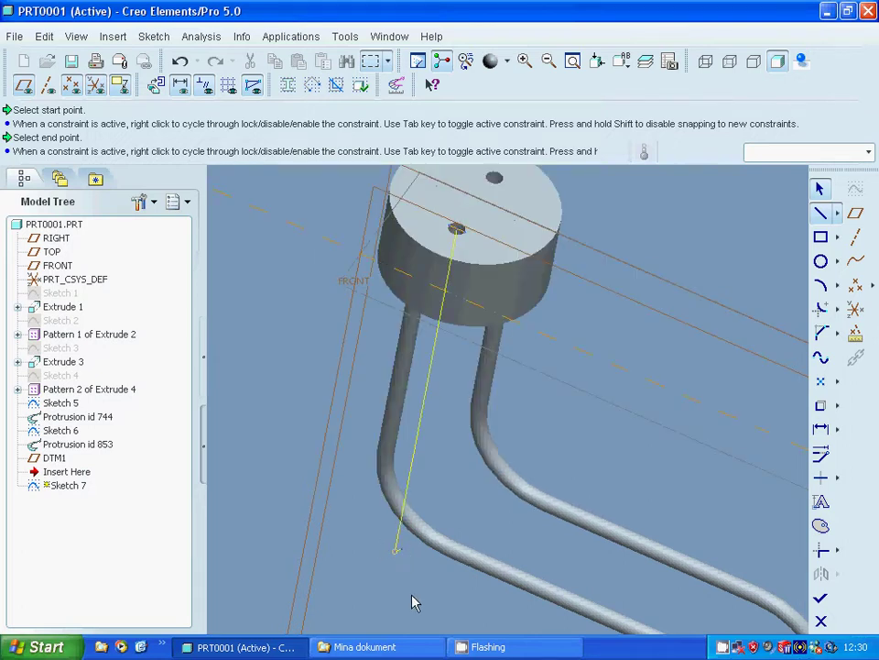
pyautogui.click(548, 60)
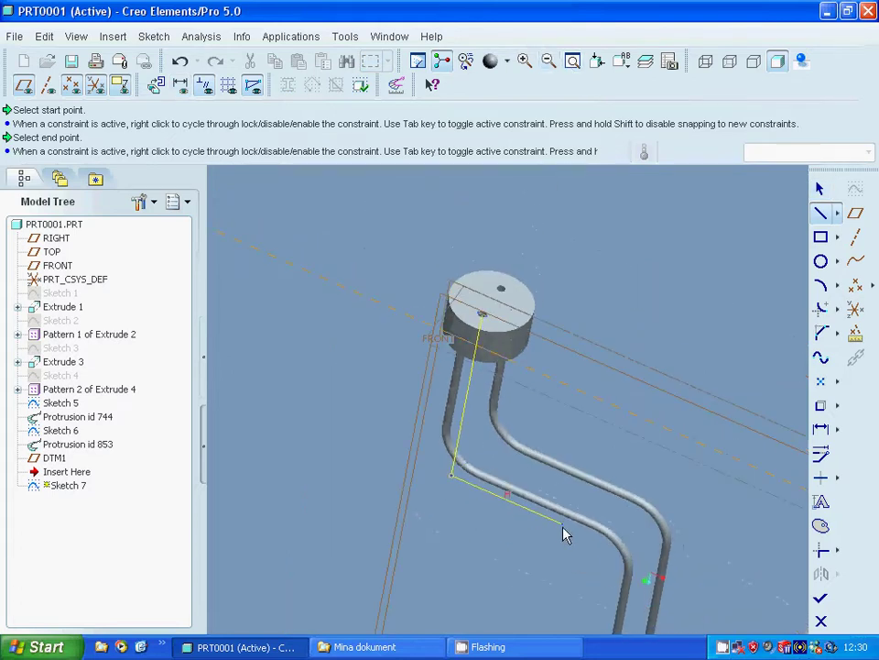
pyautogui.click(605, 551)
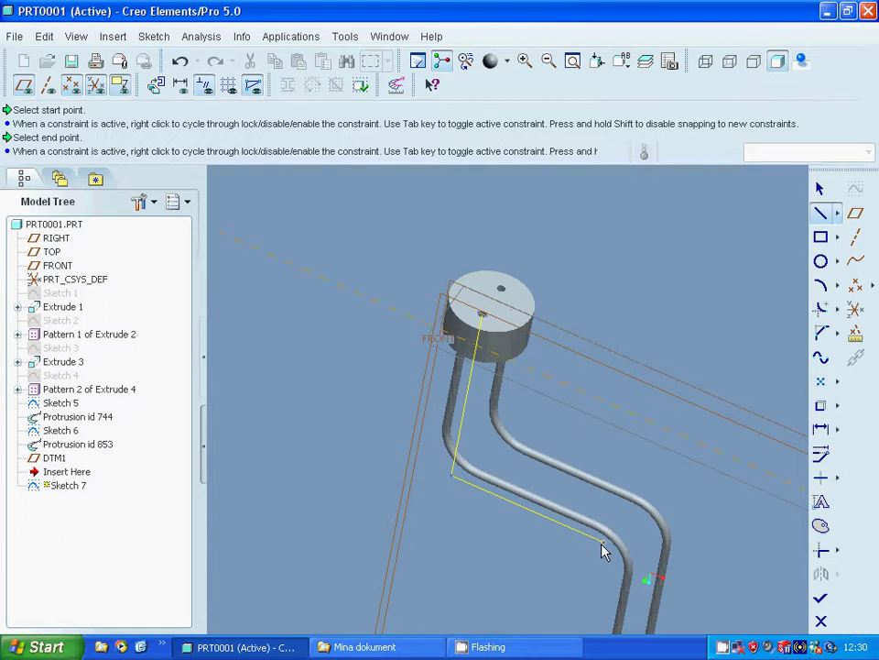
# Extend the trajectory with a vertical line and a final line ending at the midpoint of the projected hole edge in the RIGHT-plane disc
pyautogui.click(549, 61)
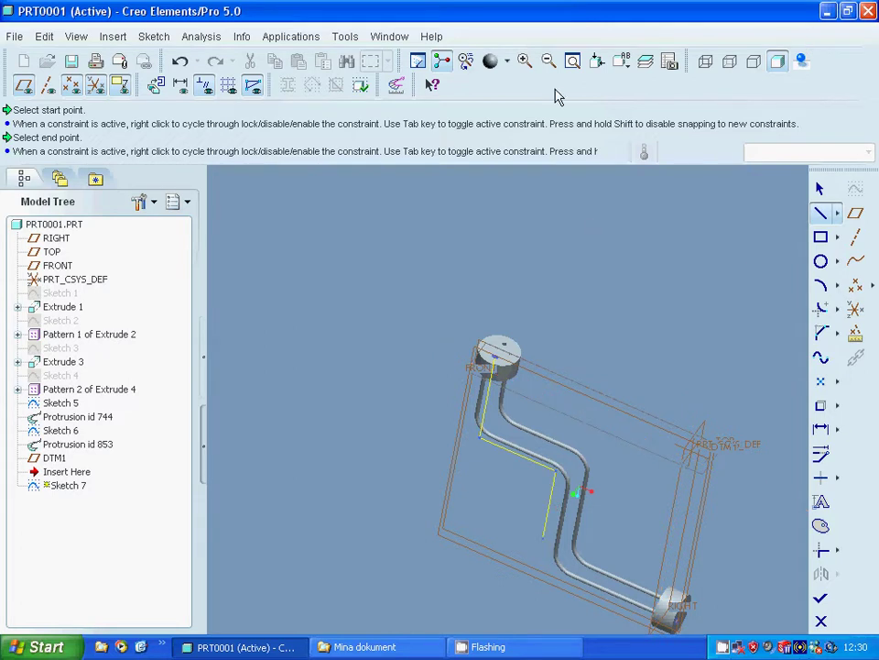
pyautogui.click(524, 60)
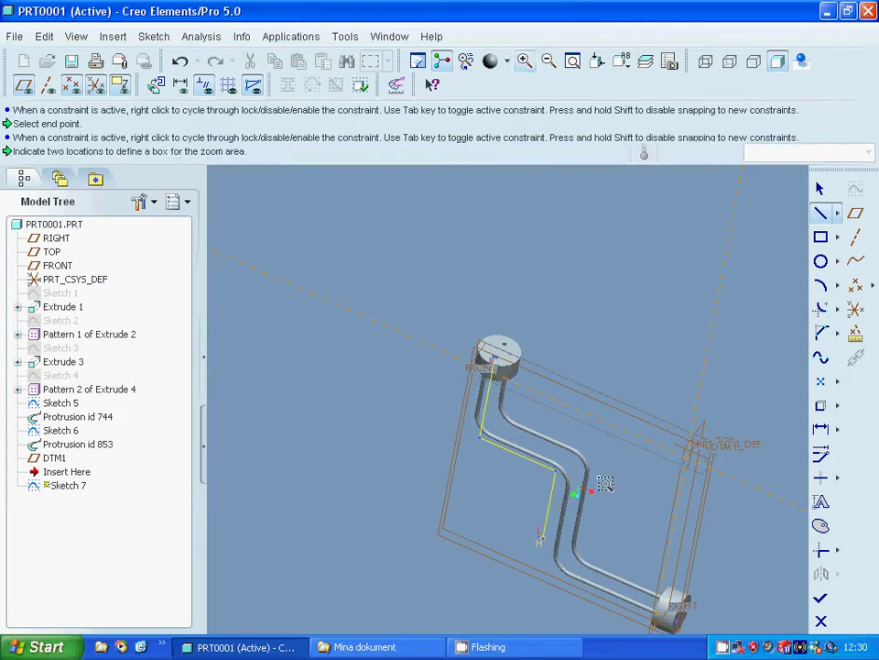
pyautogui.click(582, 490)
pyautogui.click(707, 609)
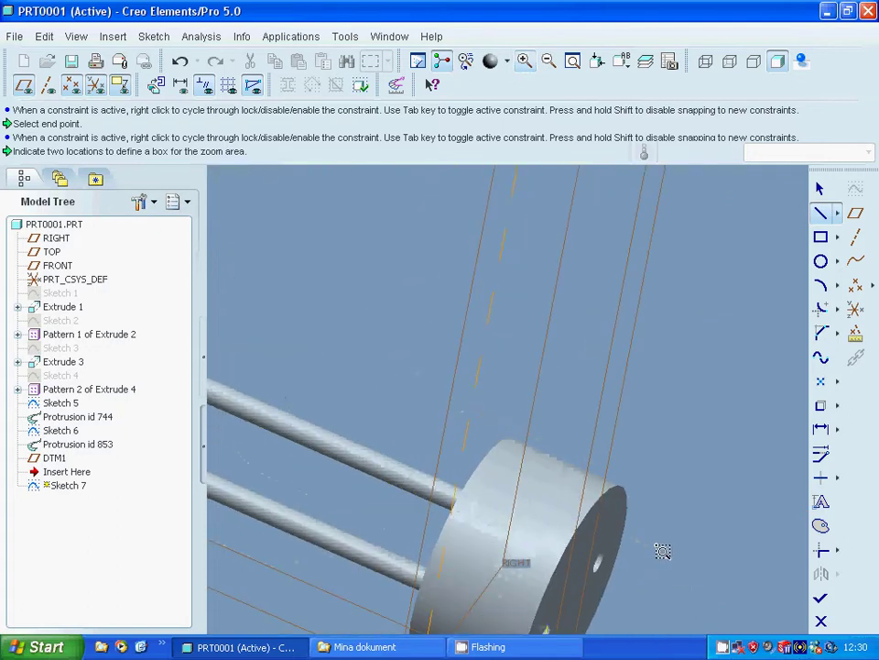
pyautogui.scroll(2, 663, 553)
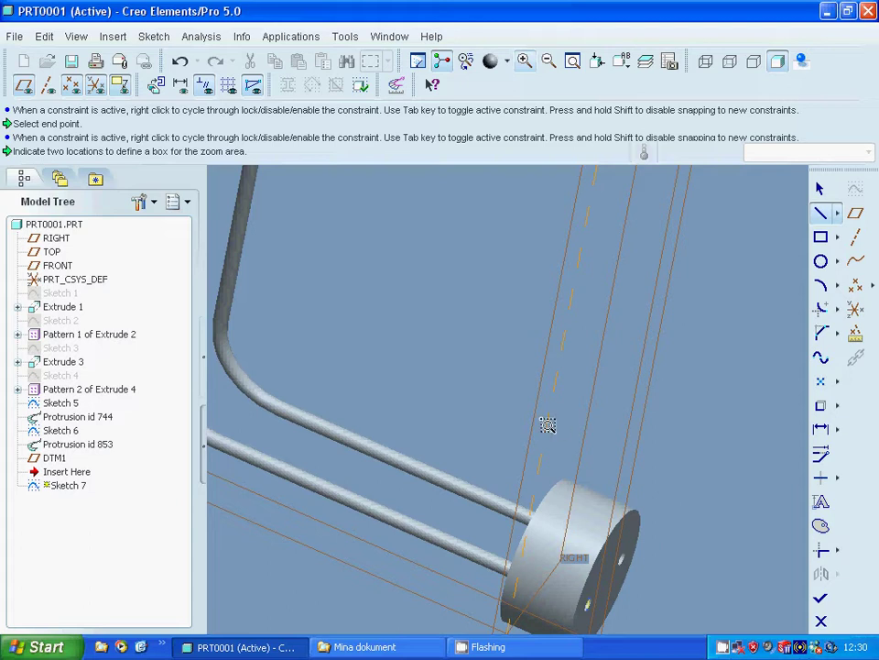
pyautogui.click(503, 487)
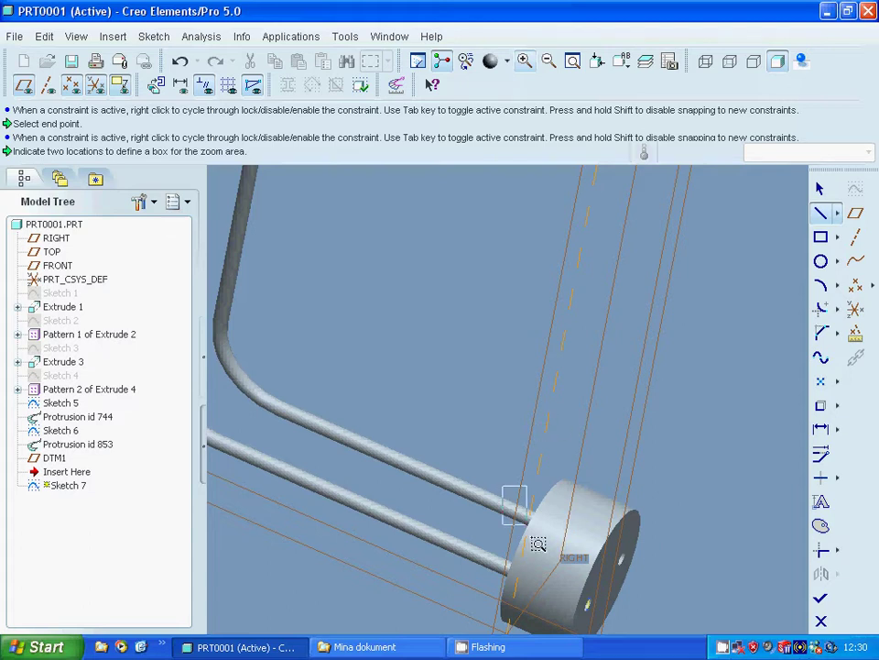
pyautogui.click(607, 616)
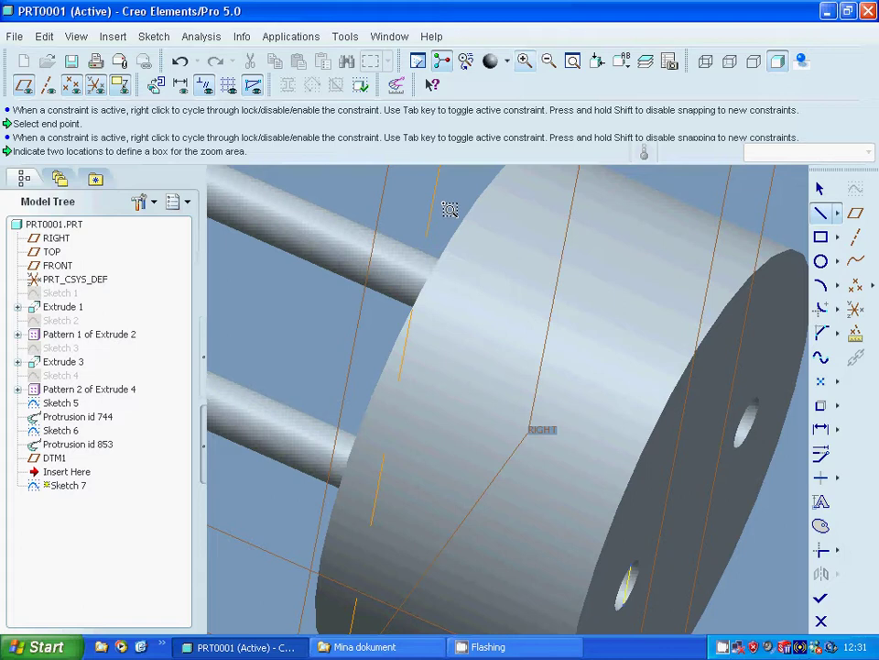
pyautogui.click(627, 587)
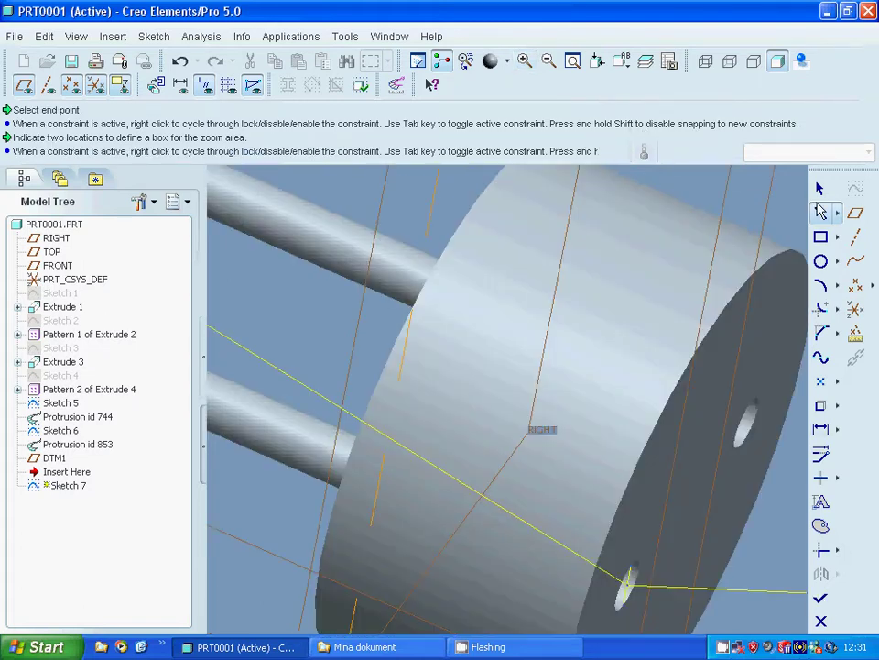
pyautogui.click(821, 189)
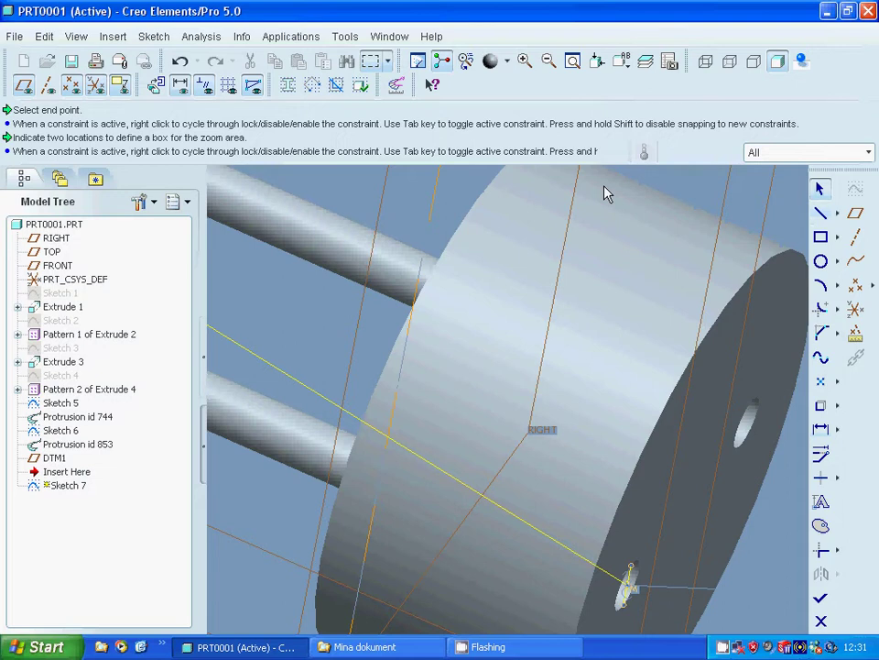
# Constrain the trajectory's last line, ending at the RIGHT-plane disc, to be horizontal
pyautogui.click(573, 61)
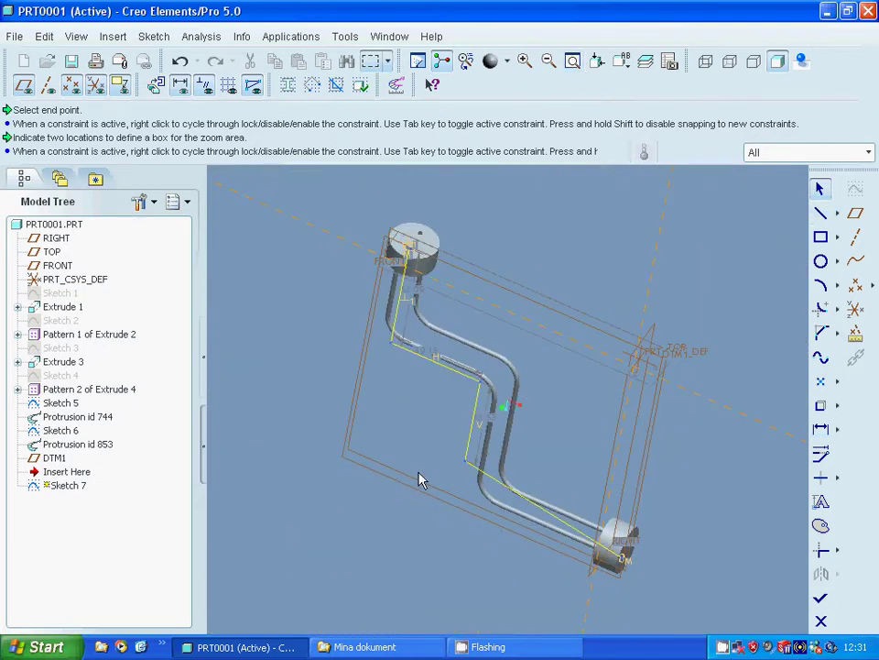
pyautogui.click(564, 529)
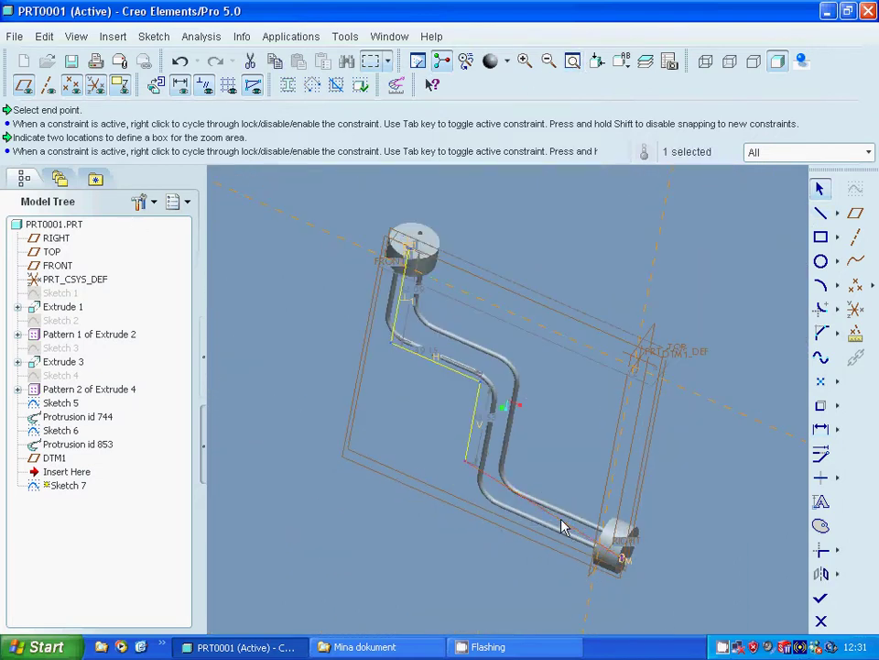
pyautogui.press('Escape')
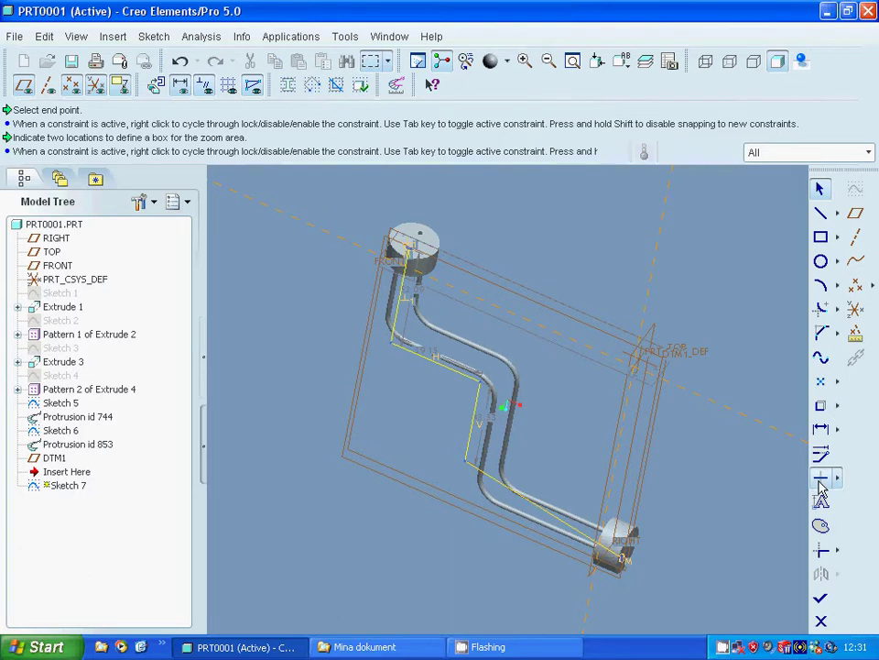
pyautogui.click(819, 484)
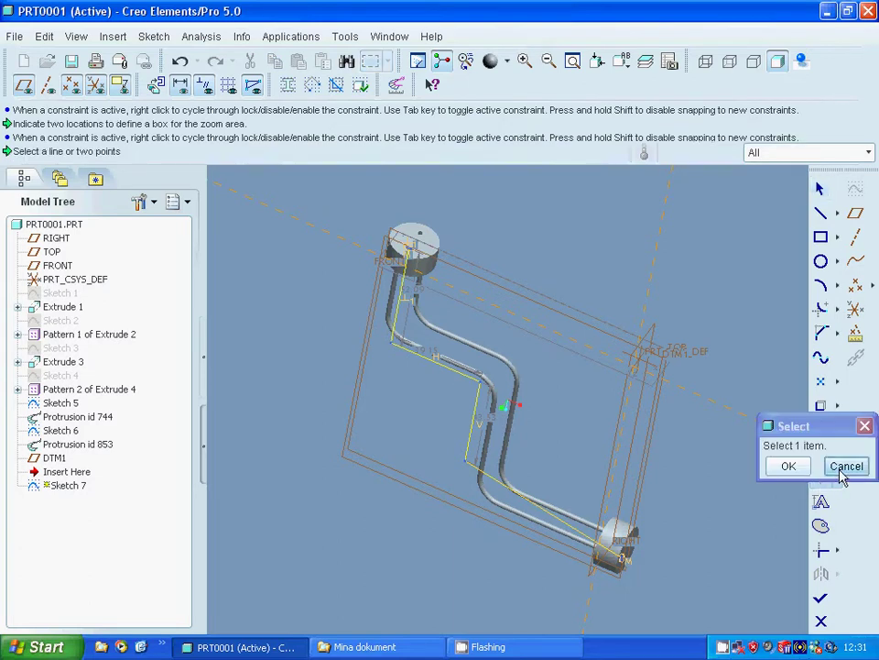
pyautogui.click(565, 532)
pyautogui.click(784, 469)
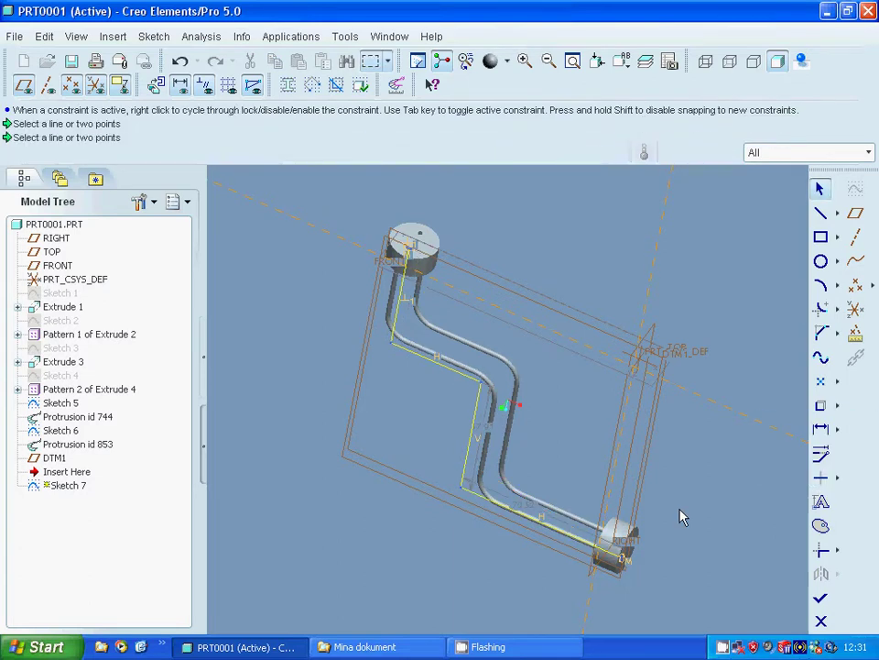
# Add circular fillets at the three corners between the trajectory's four connected lines
pyautogui.click(821, 308)
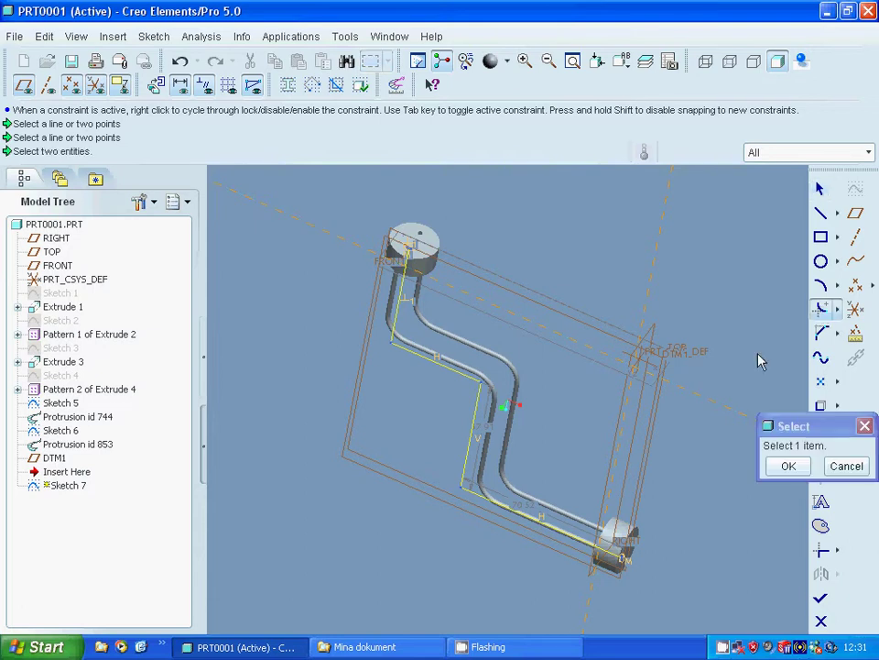
pyautogui.click(398, 335)
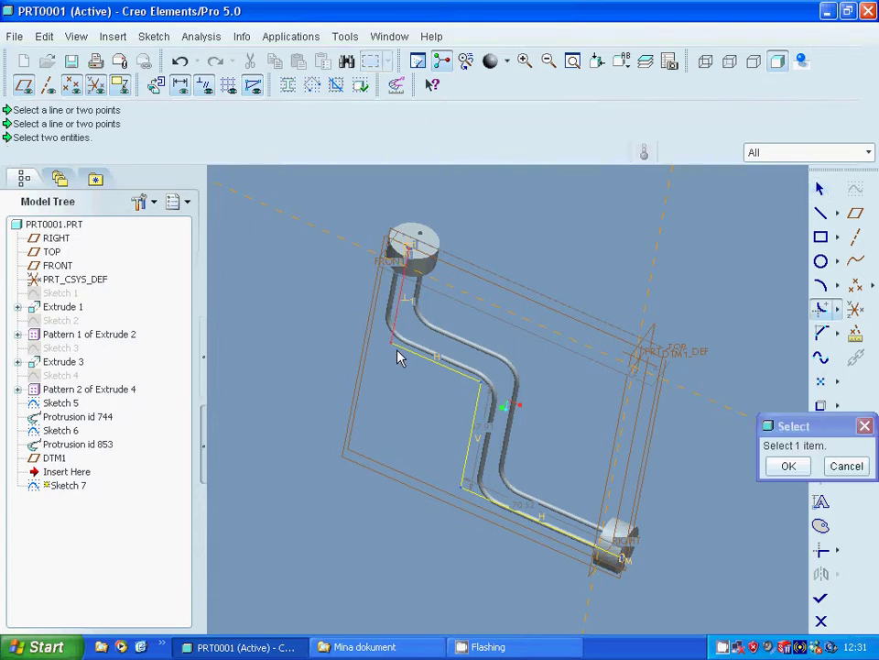
pyautogui.click(406, 355)
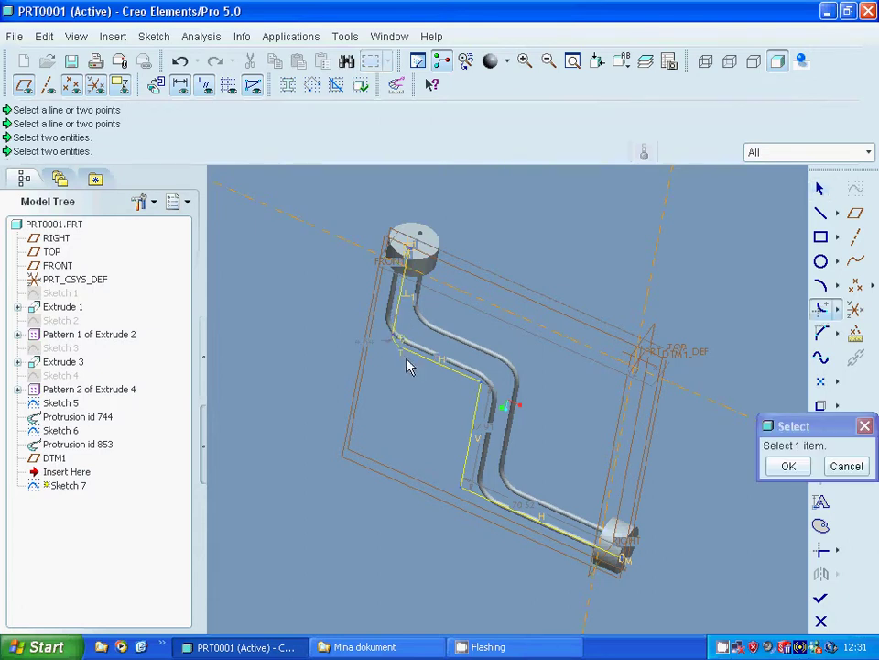
pyautogui.click(464, 376)
pyautogui.click(480, 407)
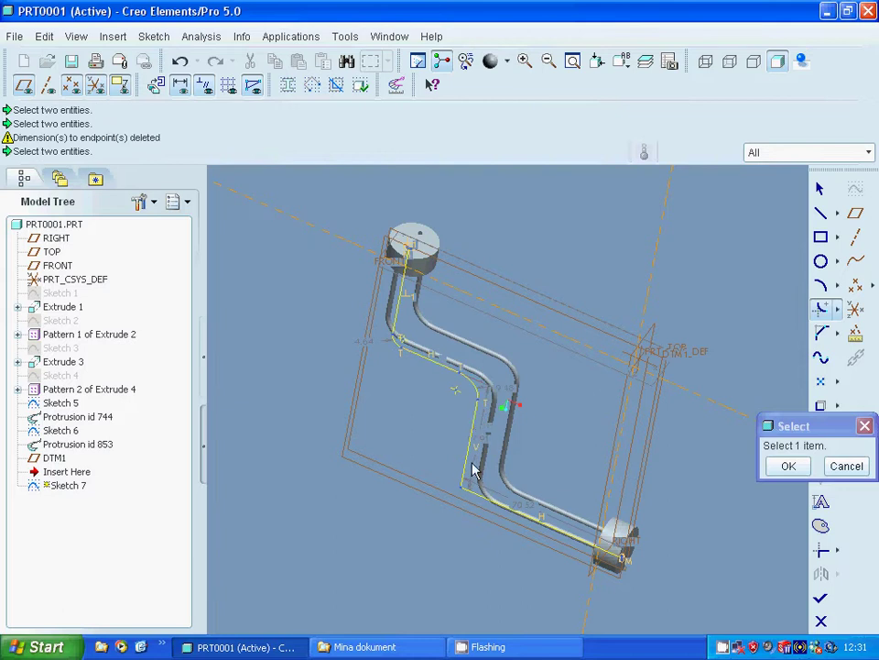
pyautogui.click(465, 478)
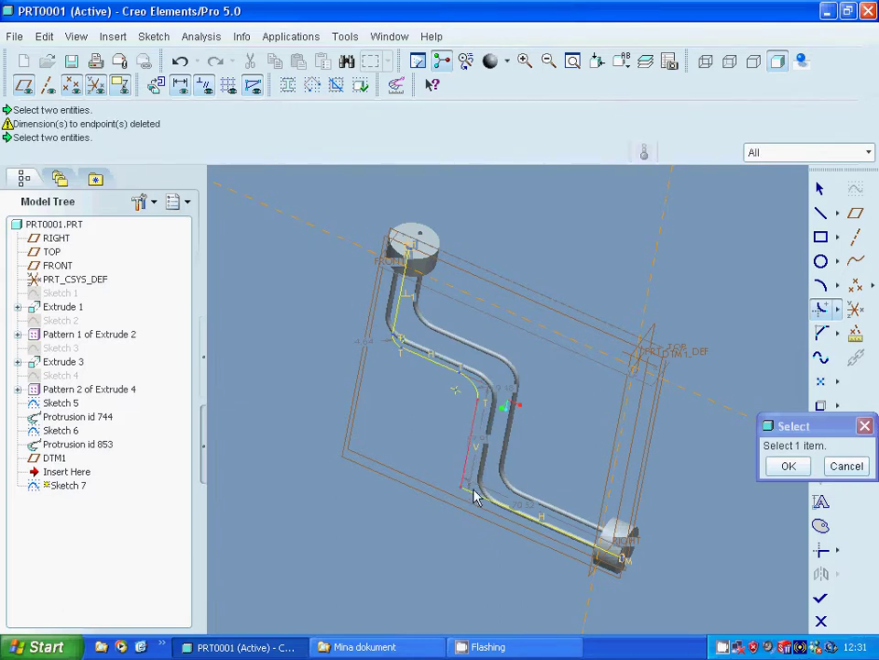
pyautogui.click(475, 499)
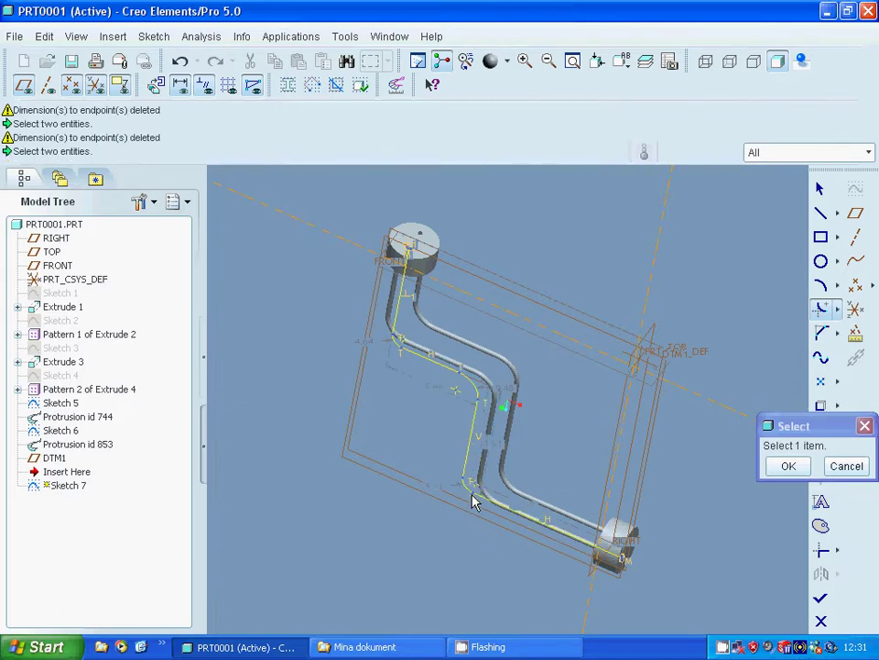
pyautogui.click(788, 467)
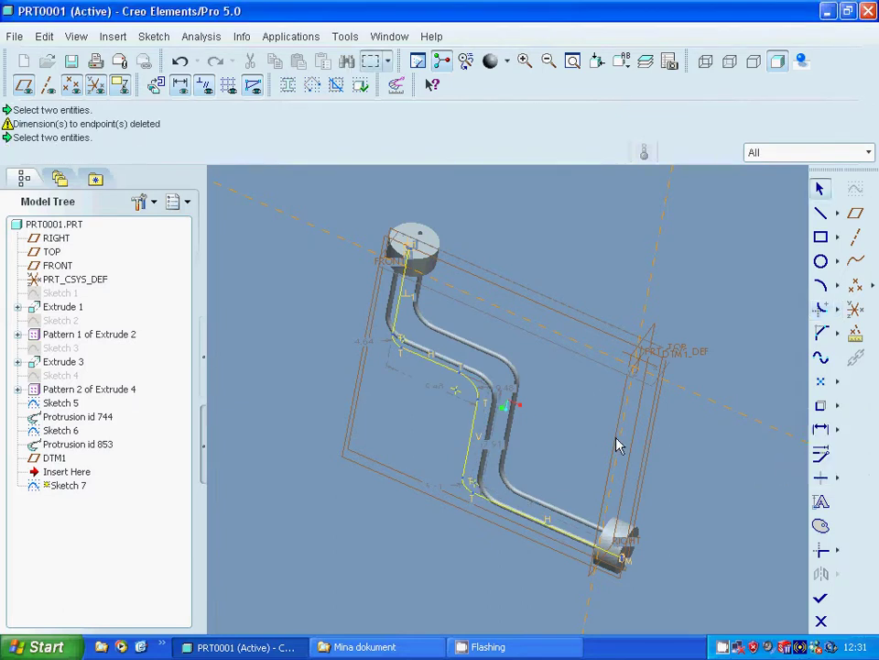
# Set the radii of all three trajectory fillets to 10
pyautogui.doubleClick(363, 347)
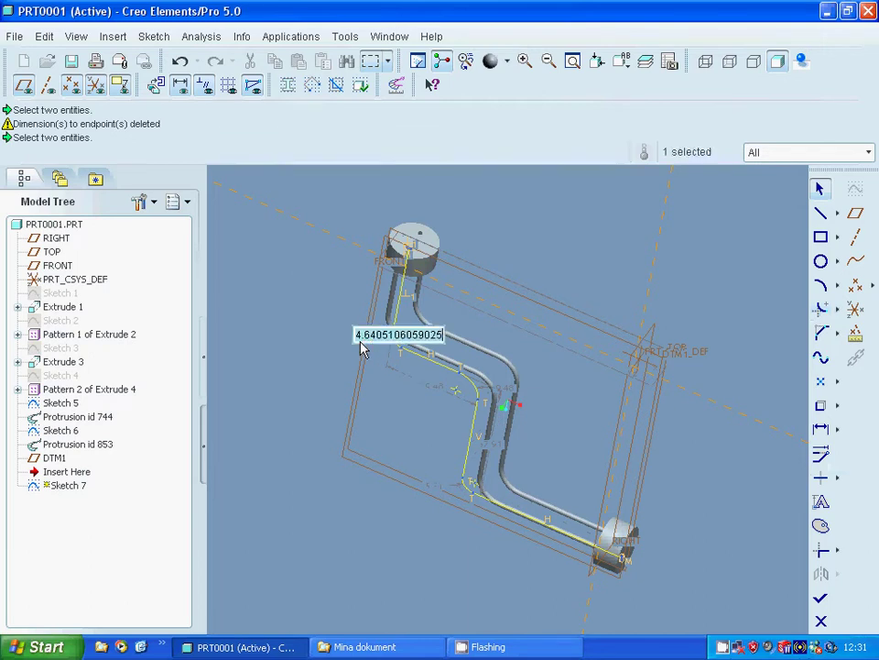
pyautogui.write('120')
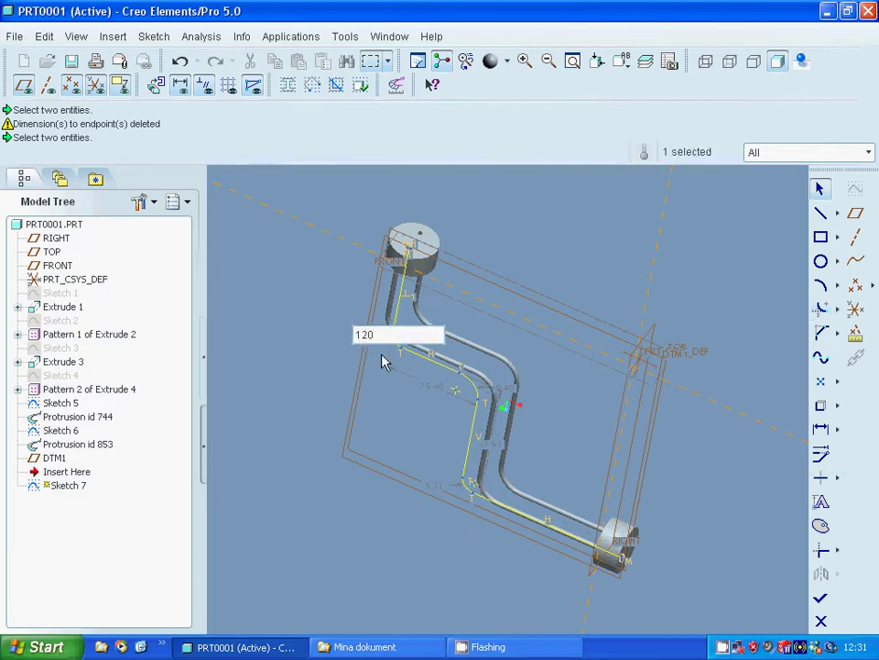
pyautogui.press('Return')
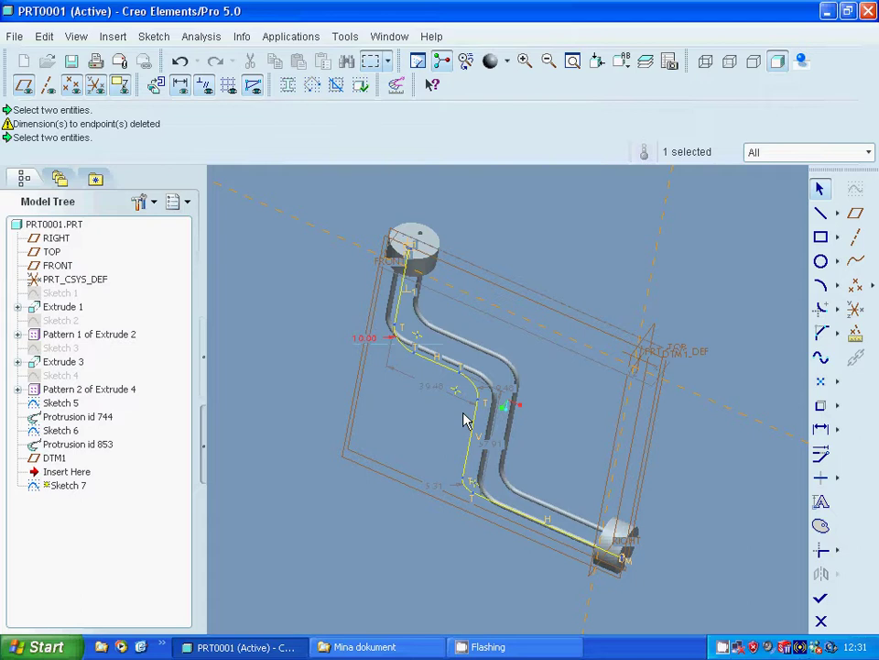
pyautogui.doubleClick(507, 392)
pyautogui.write('10')
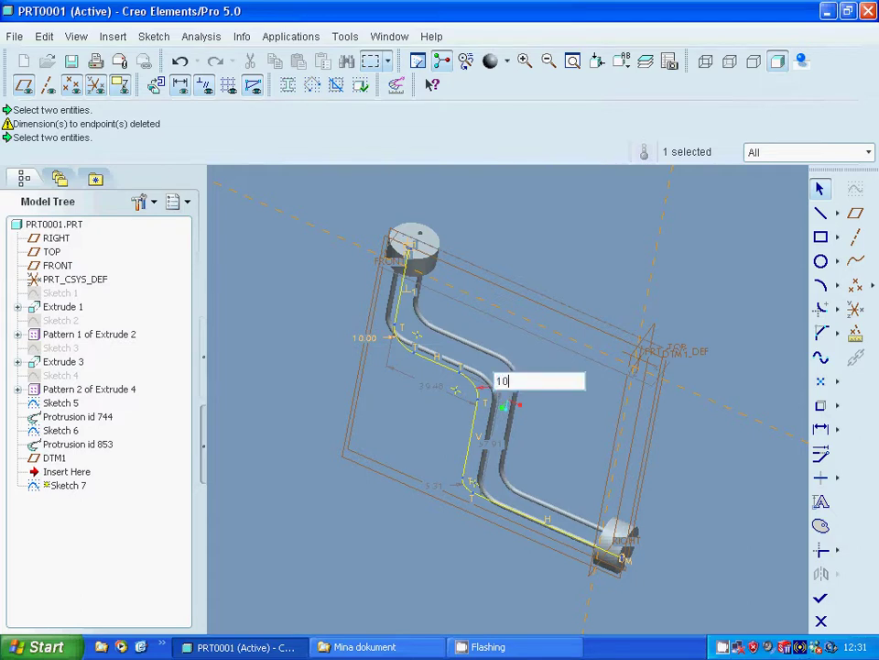
pyautogui.press('Return')
pyautogui.doubleClick(436, 488)
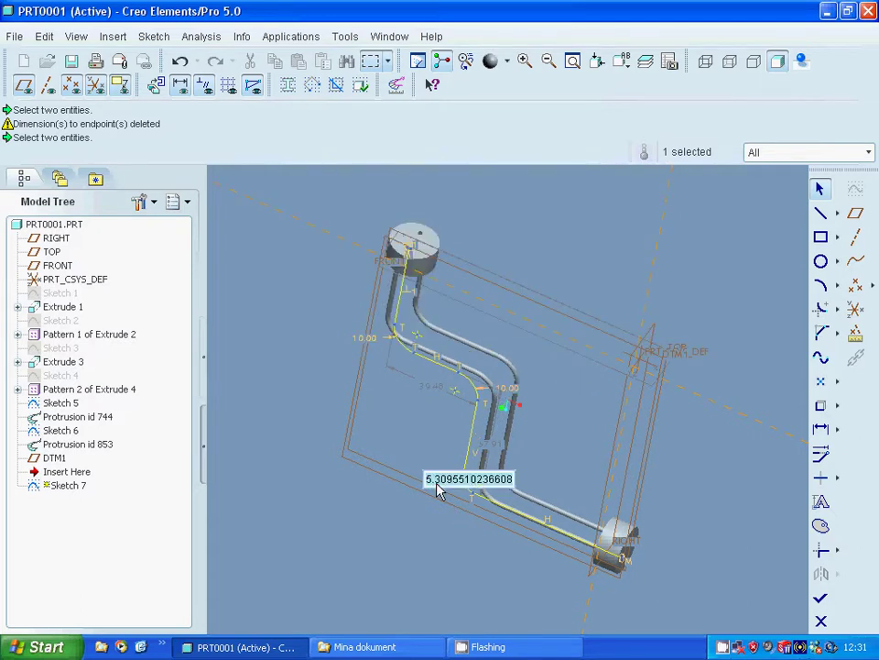
pyautogui.write('10')
pyautogui.press('Return')
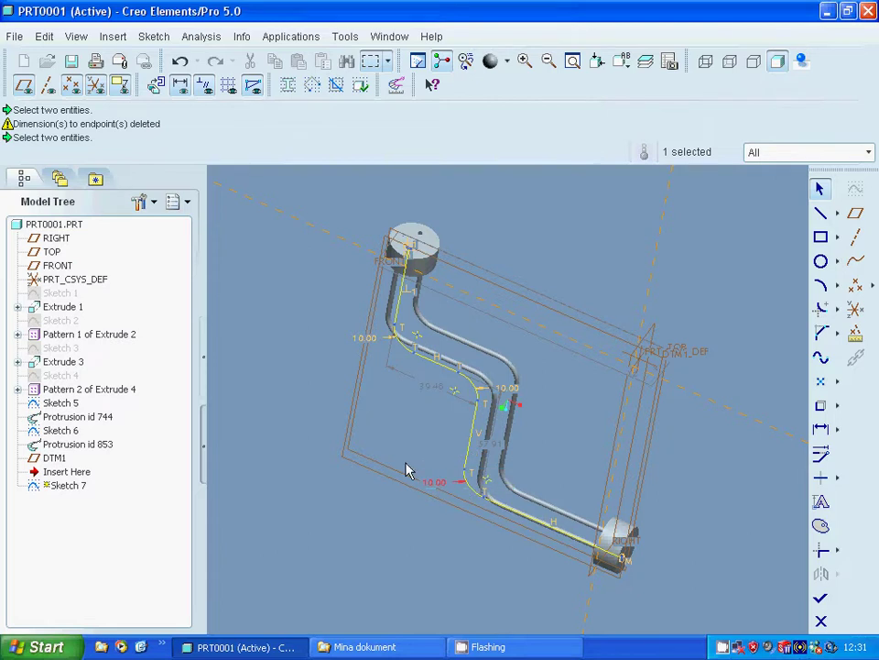
# Delete the projected hole edges at the trajectory's start in the FRONT-plane disc
pyautogui.click(372, 218)
pyautogui.click(408, 257)
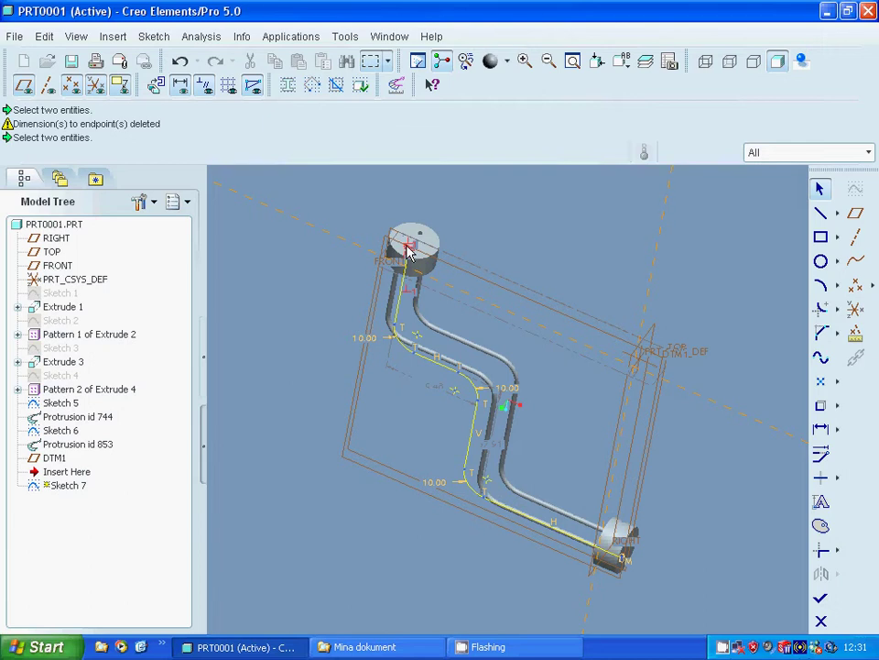
pyautogui.hotkey('ctrl', 'alt', 'a')
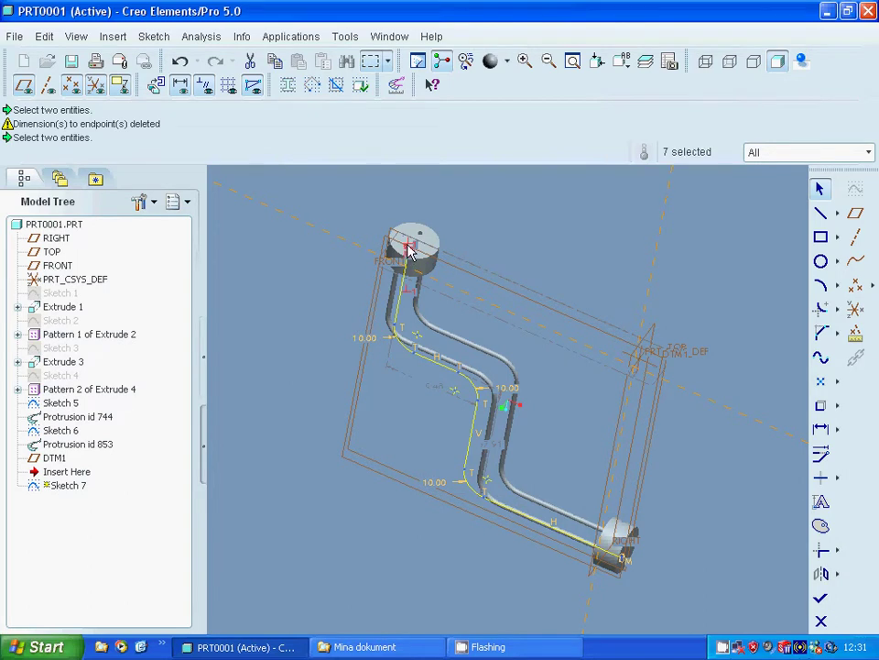
pyautogui.rightClick(410, 256)
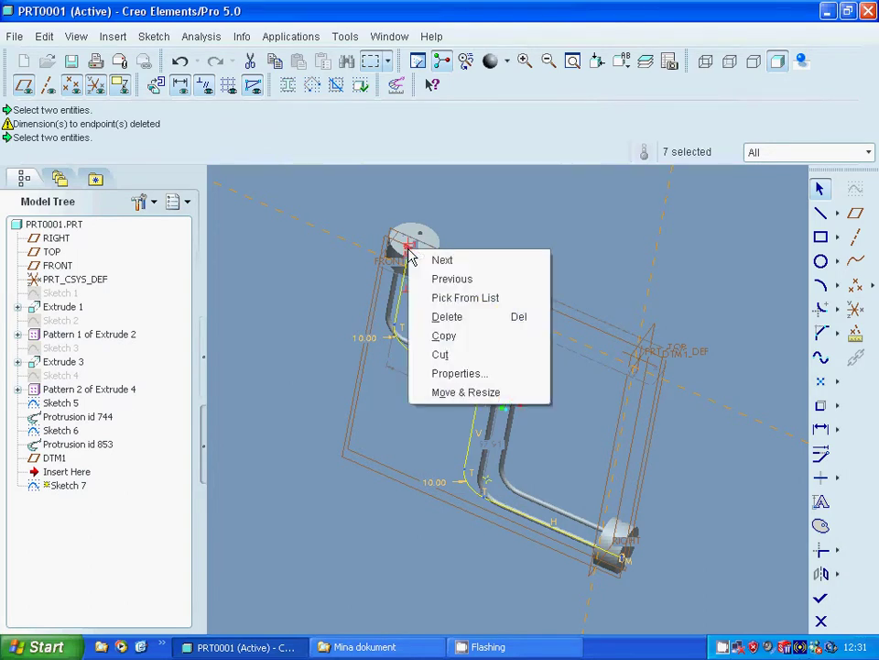
pyautogui.click(448, 318)
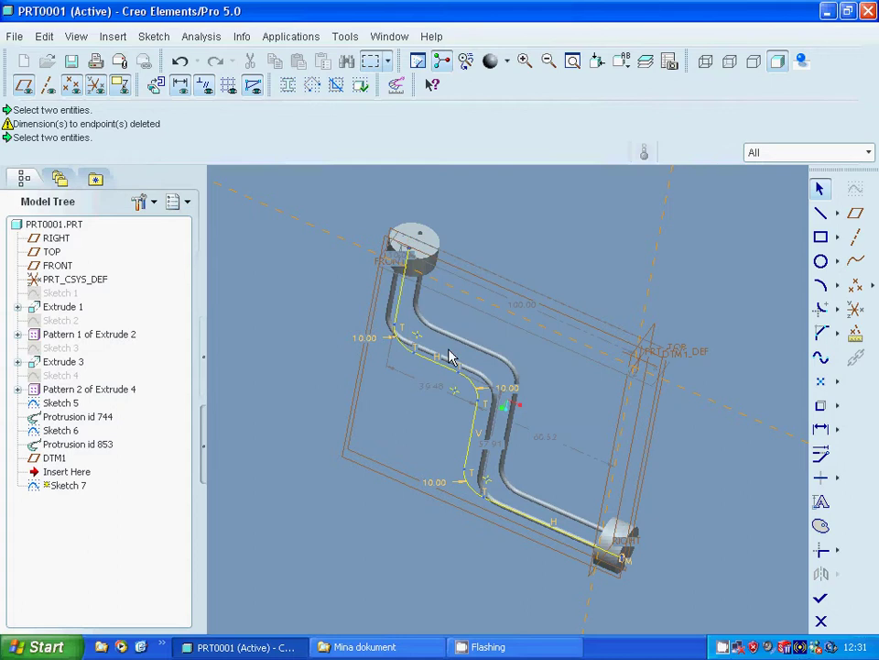
# Delete the projected hole edges at the trajectory's end in the RIGHT-plane disc and accept the sketch
pyautogui.moveTo(563, 584); pyautogui.dragTo(636, 549)
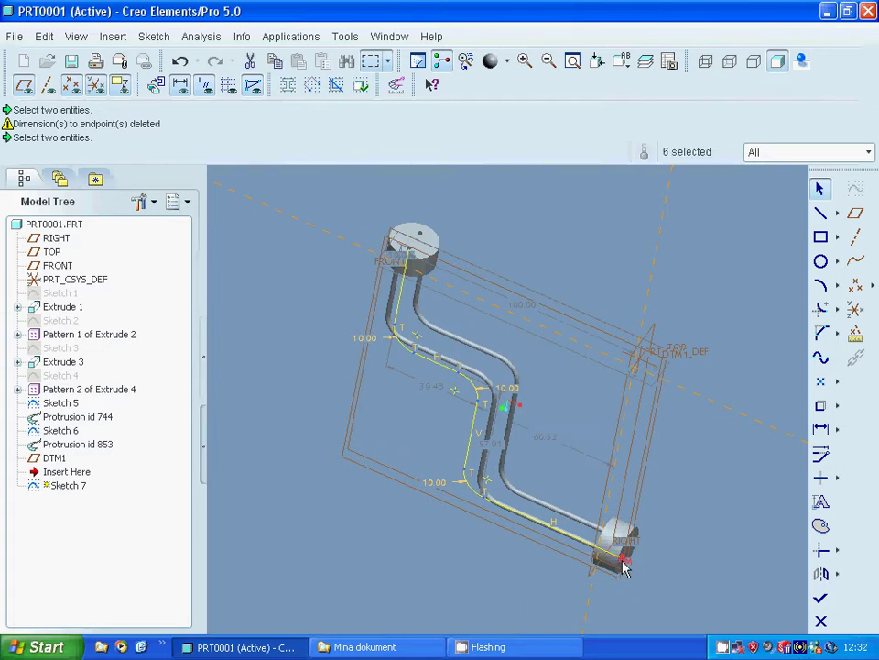
pyautogui.rightClick(623, 568)
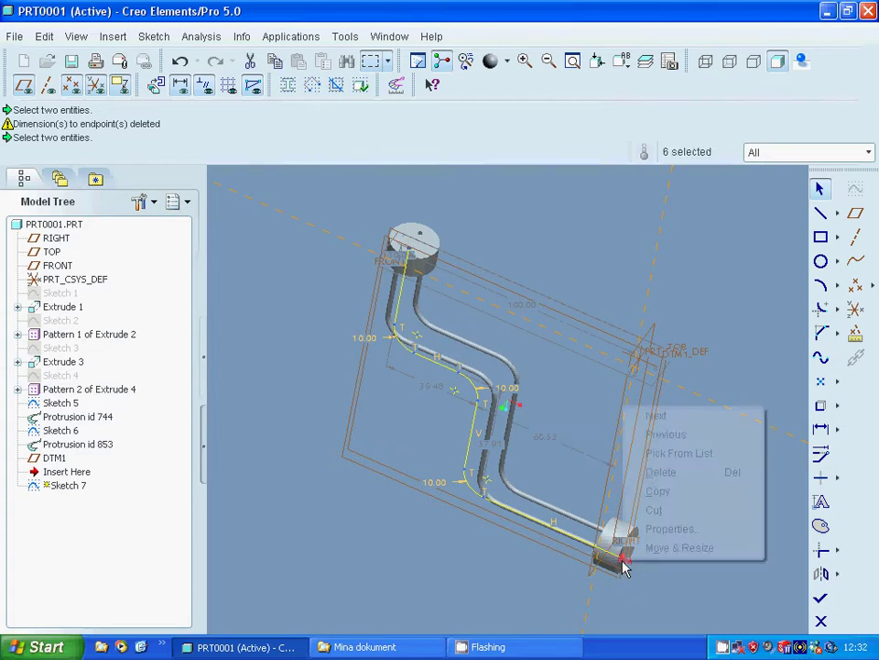
pyautogui.click(670, 478)
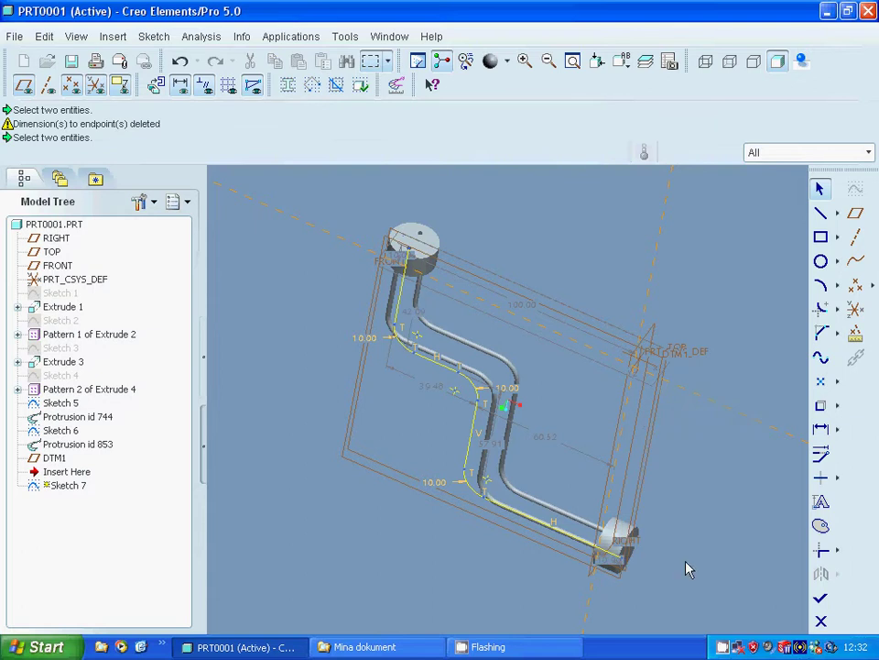
pyautogui.click(819, 598)
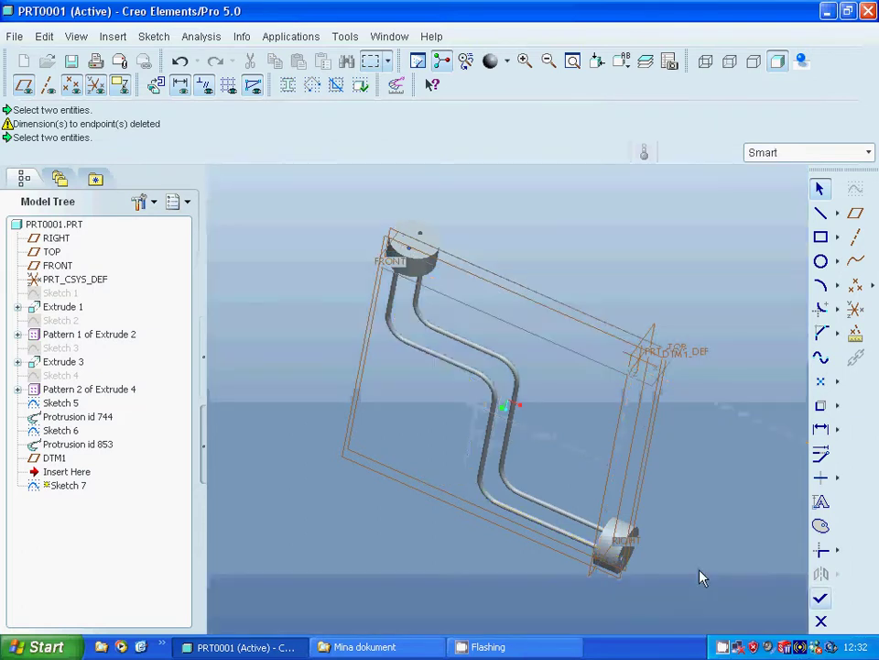
# Start a swept protrusion, select all segments of the newest trajectory sketch one by one as its path, and use free ends
pyautogui.click(114, 37)
pyautogui.moveTo(122, 234)
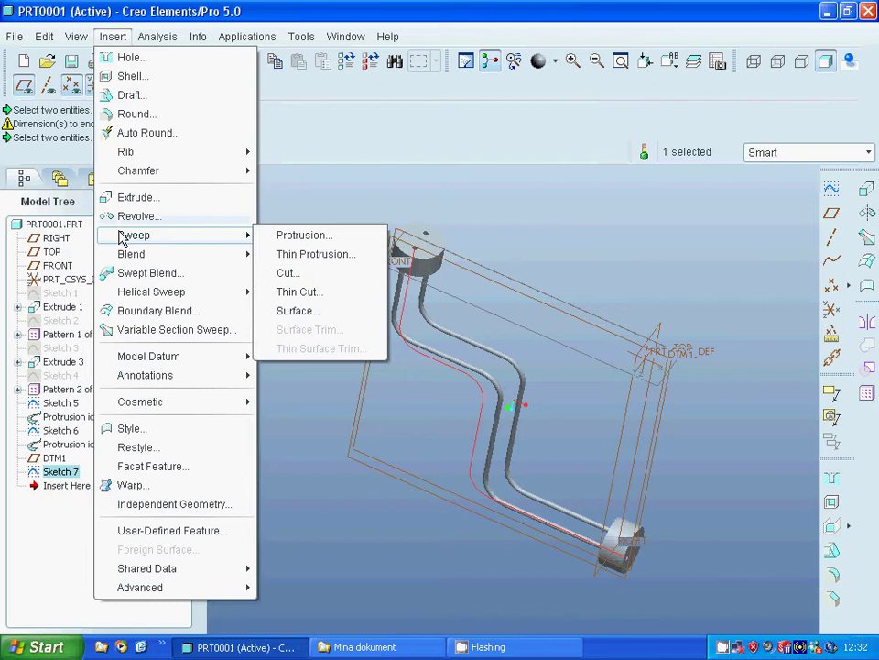
pyautogui.click(278, 236)
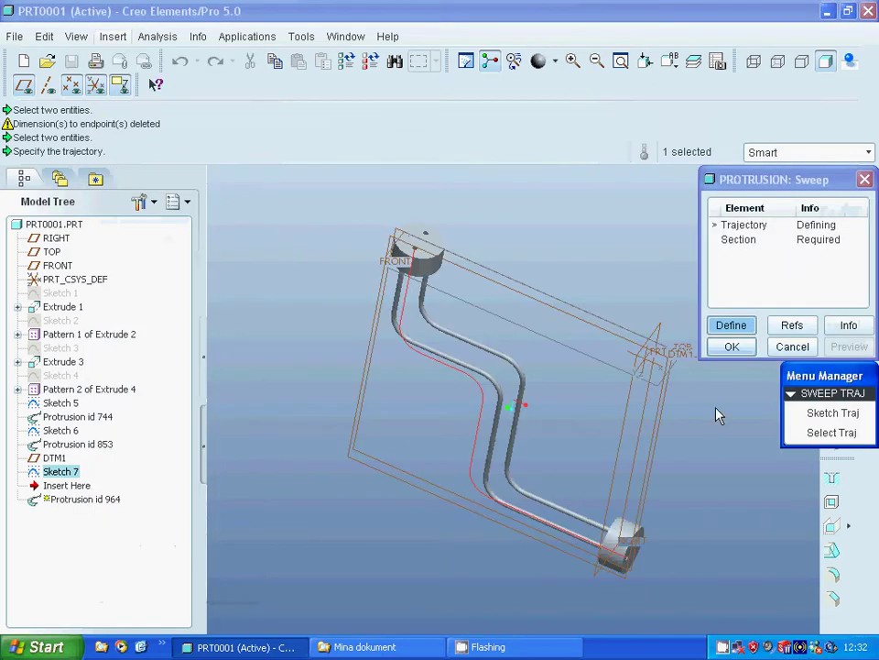
pyautogui.click(815, 432)
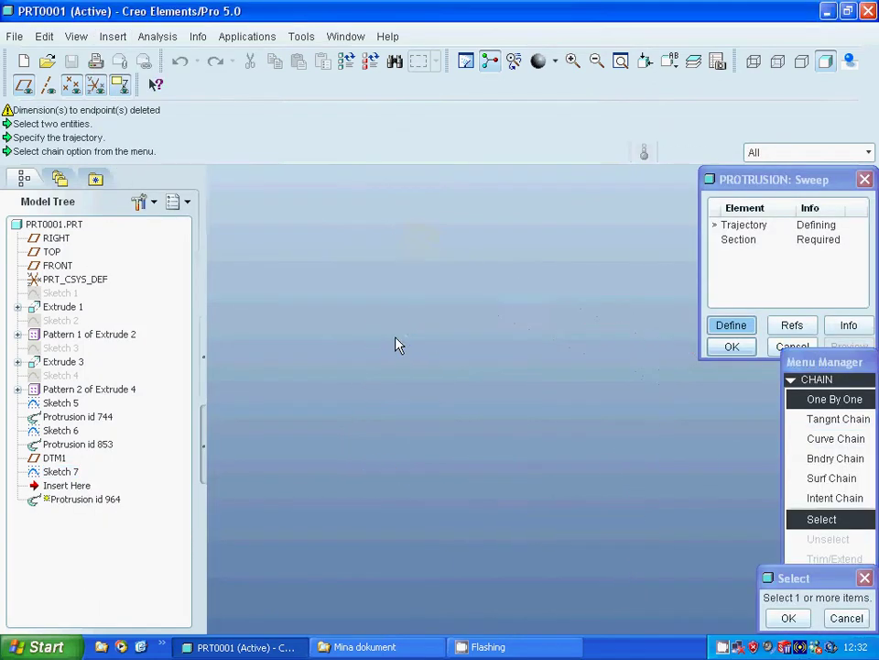
pyautogui.click(397, 346)
pyautogui.click(417, 352)
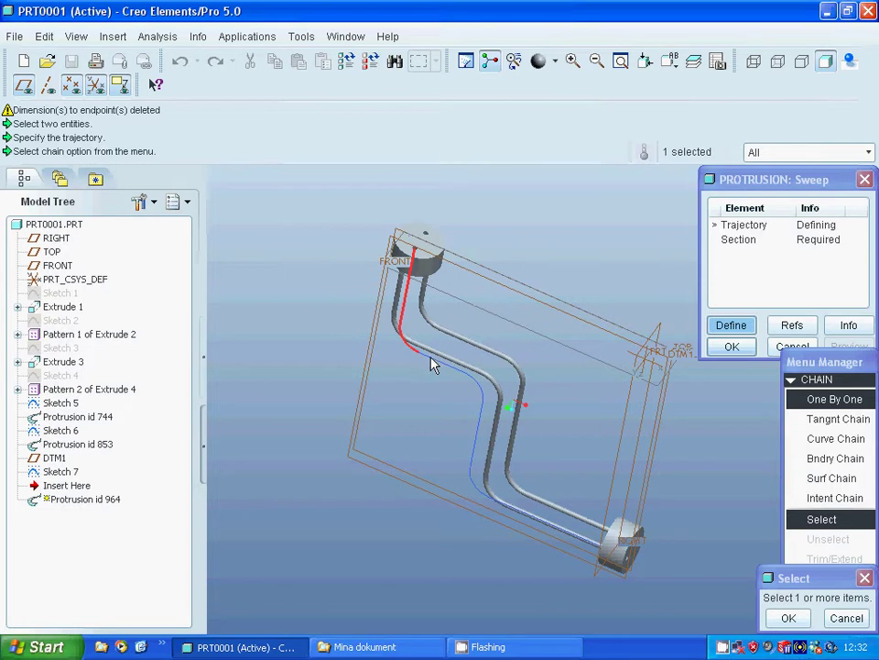
pyautogui.click(483, 408)
pyautogui.click(481, 410)
pyautogui.click(510, 506)
pyautogui.click(513, 509)
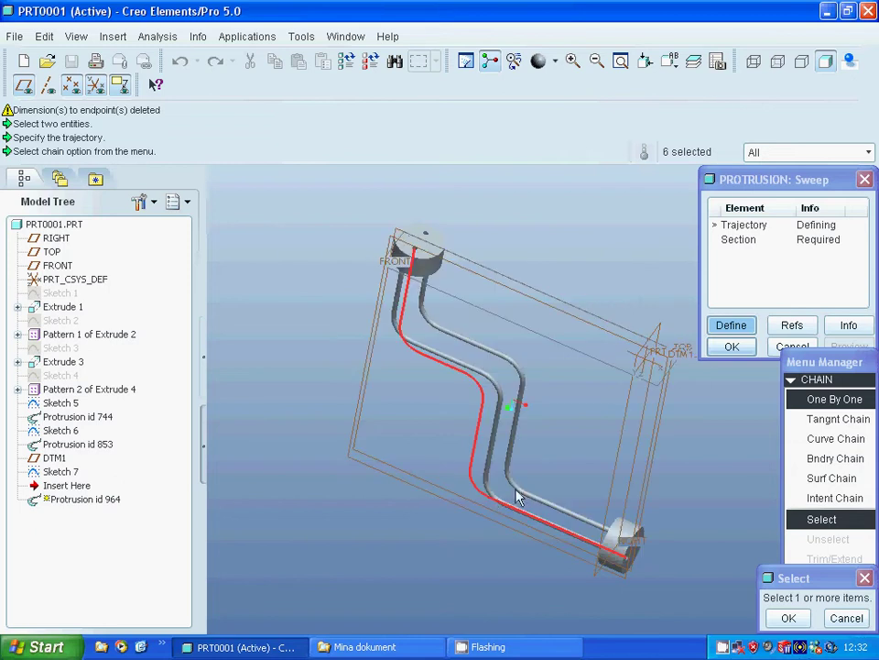
pyautogui.click(788, 619)
pyautogui.click(818, 597)
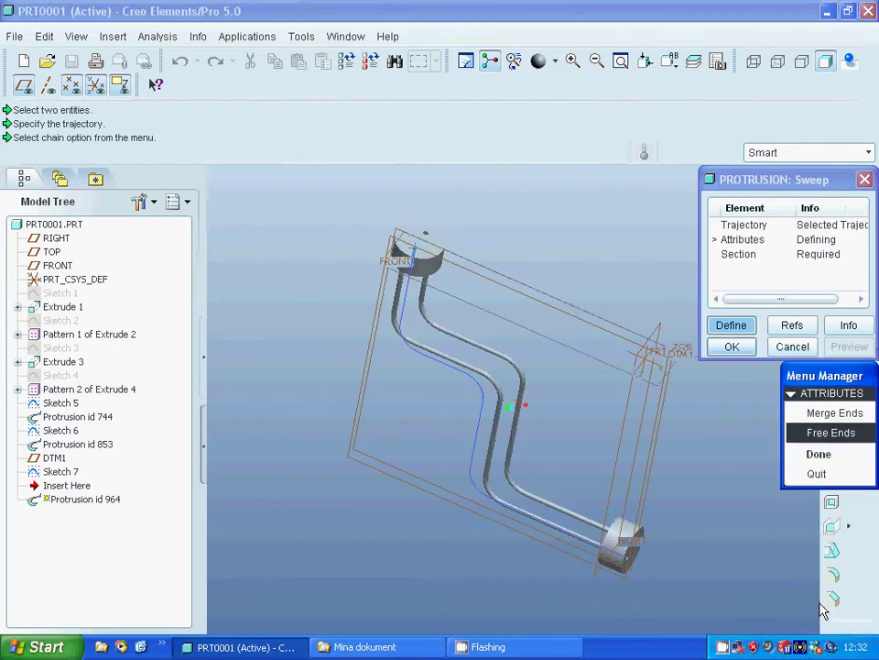
pyautogui.click(818, 455)
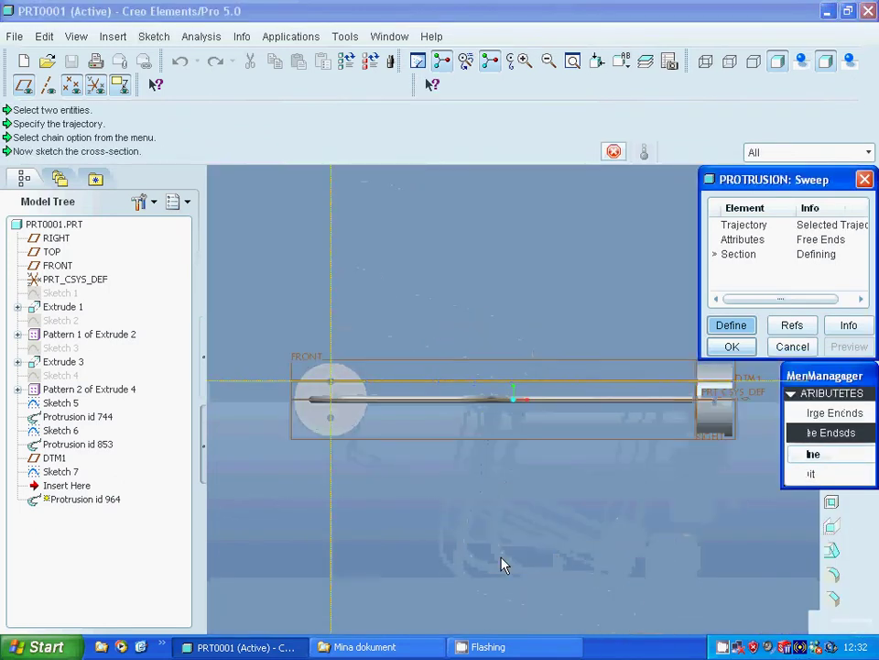
# Project both edges of the FRONT-plane disc's hole at the trajectory start as the section, preview the sweep and finish it
pyautogui.click(523, 60)
pyautogui.click(298, 354)
pyautogui.click(395, 413)
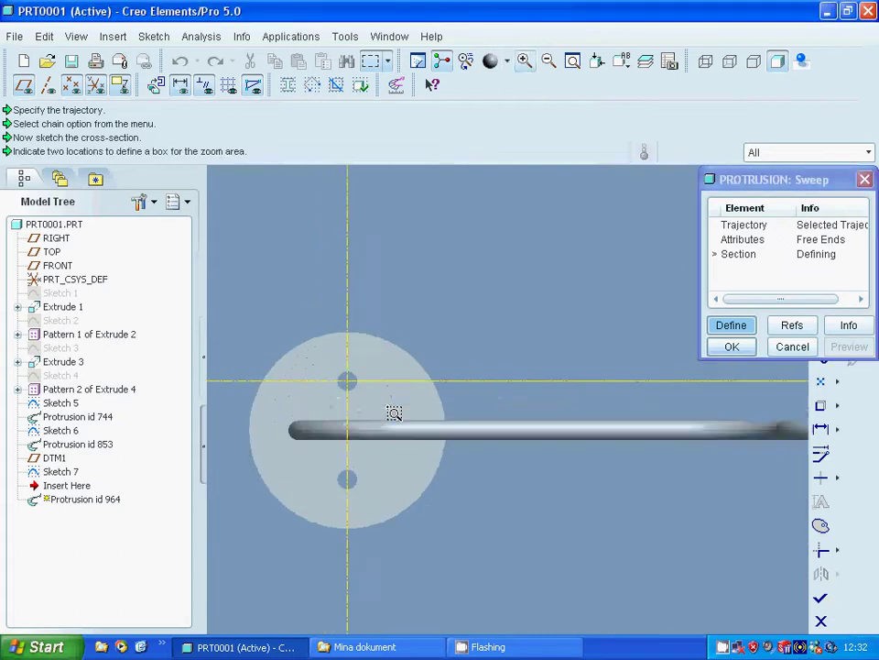
pyautogui.click(533, 59)
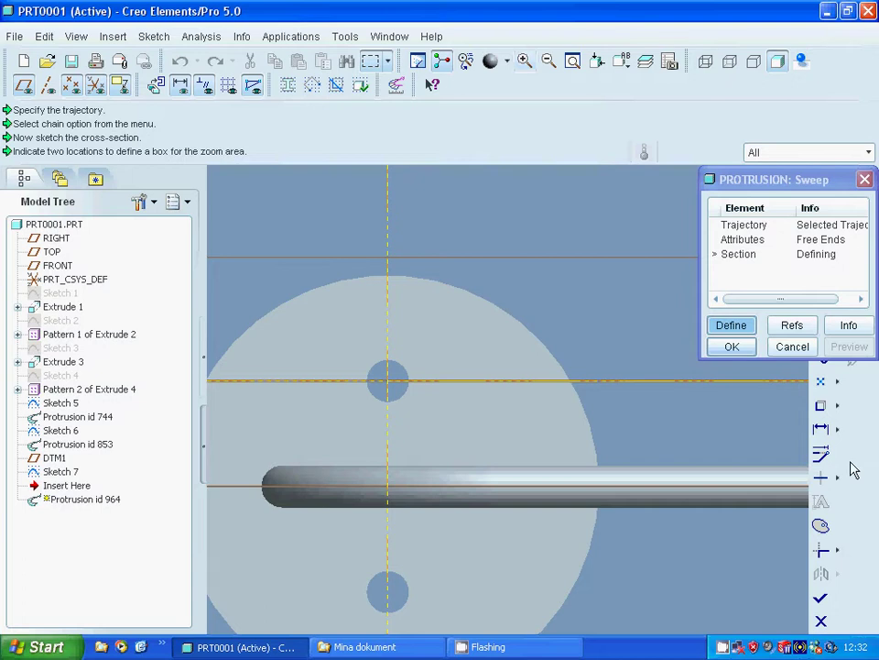
pyautogui.click(821, 405)
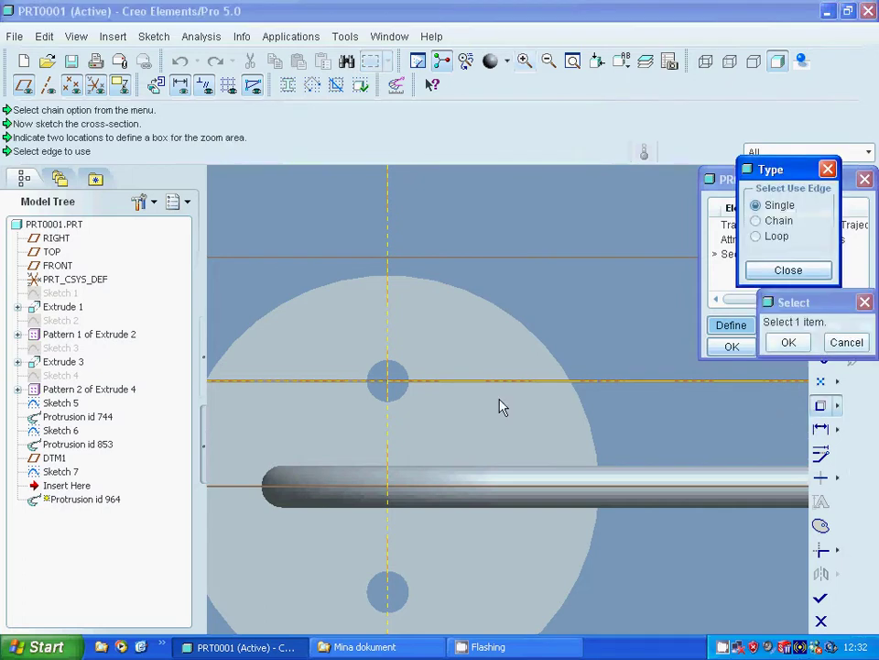
pyautogui.click(399, 374)
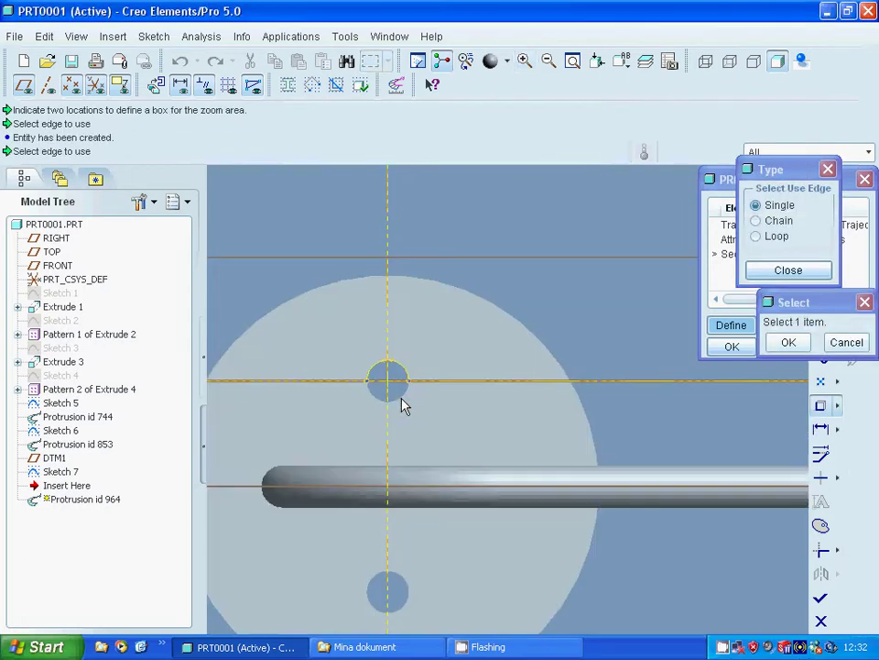
pyautogui.click(403, 407)
pyautogui.click(787, 271)
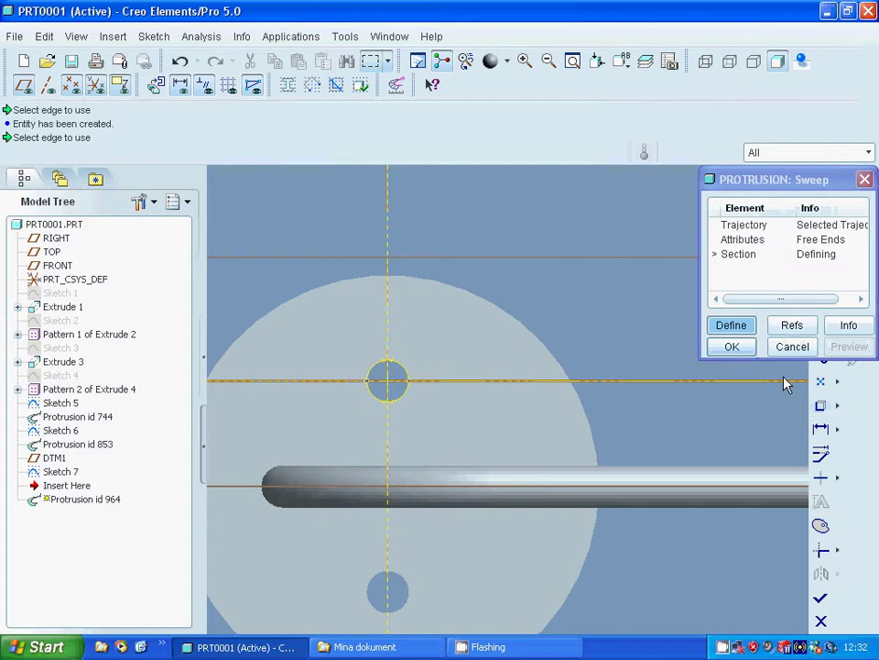
pyautogui.click(820, 597)
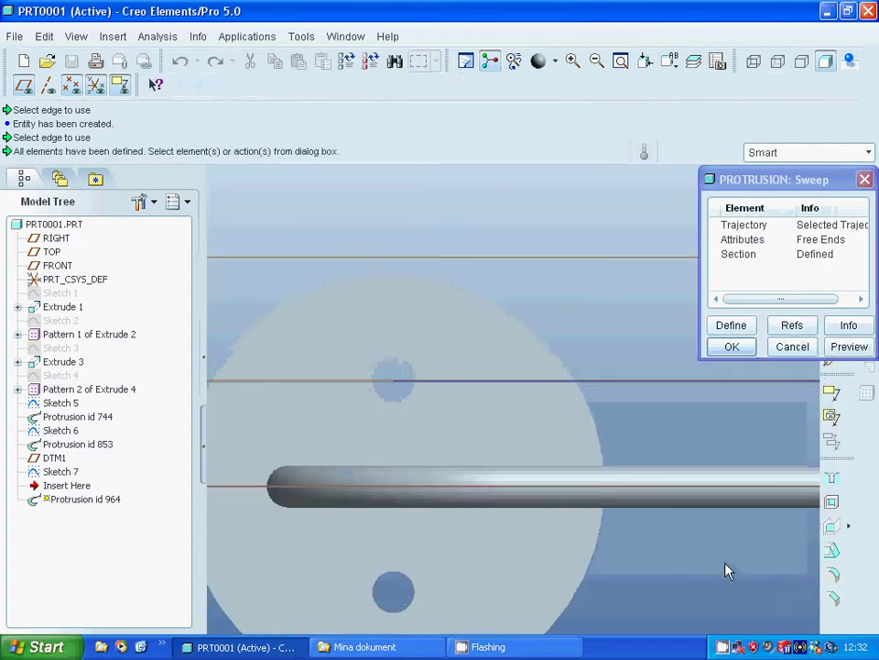
pyautogui.click(849, 346)
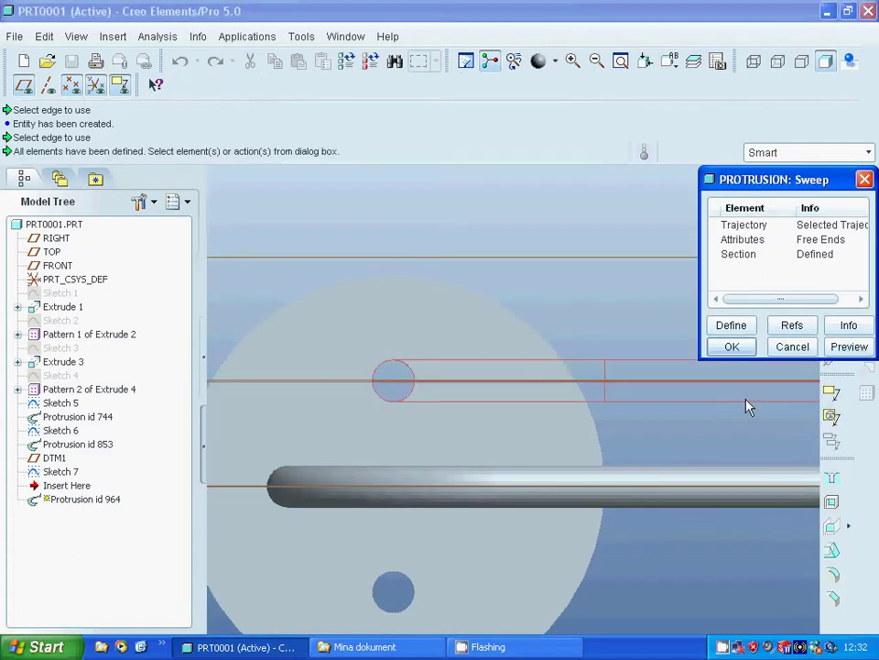
pyautogui.click(730, 347)
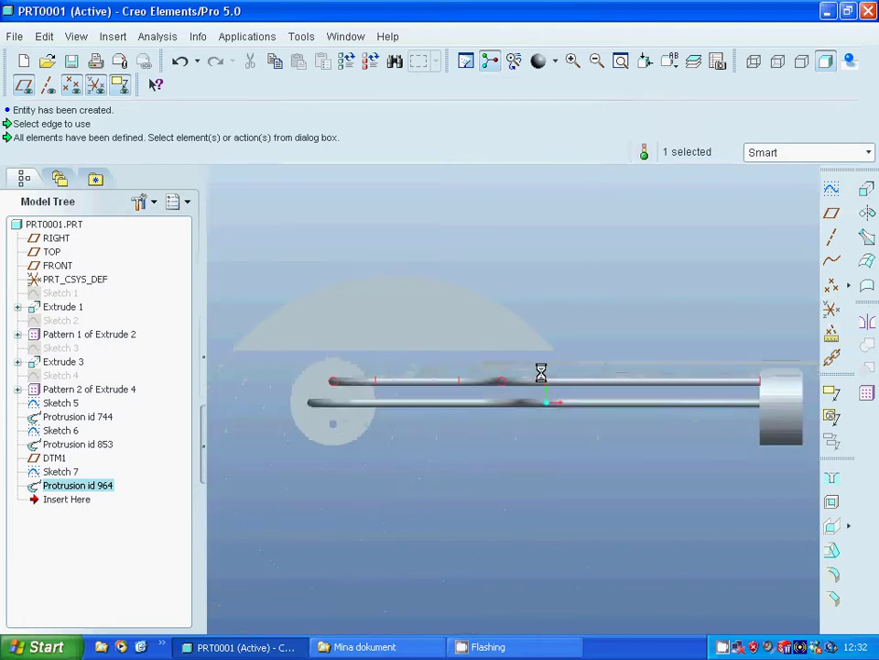
# Create a datum plane offset 5 from the TOP plane, on the side opposite DTM1
pyautogui.moveTo(516, 465); pyautogui.dragTo(516, 398, button='middle')
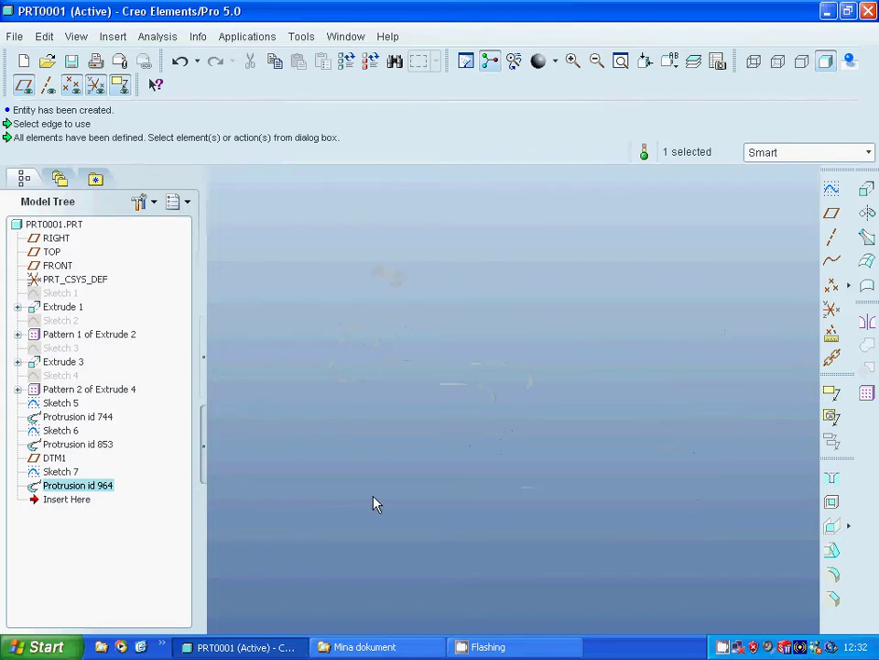
pyautogui.click(374, 497)
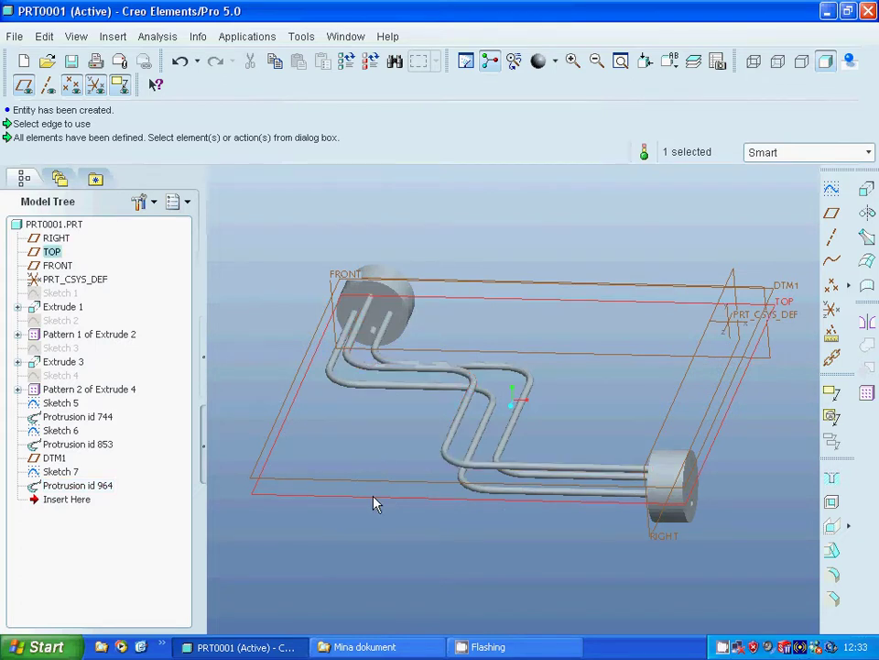
pyautogui.click(831, 189)
pyautogui.click(768, 365)
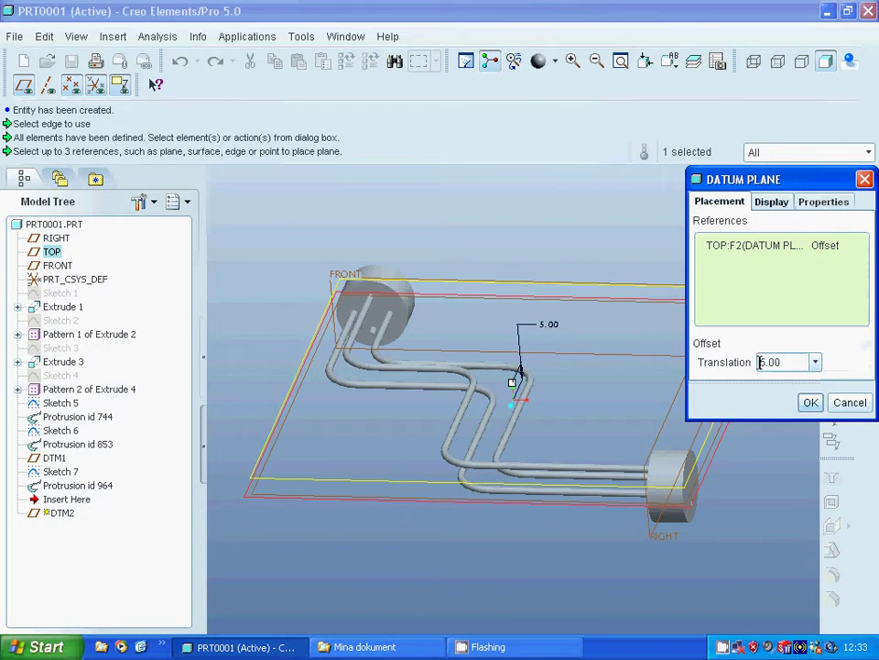
pyautogui.write('-')
pyautogui.press('BackSpace')
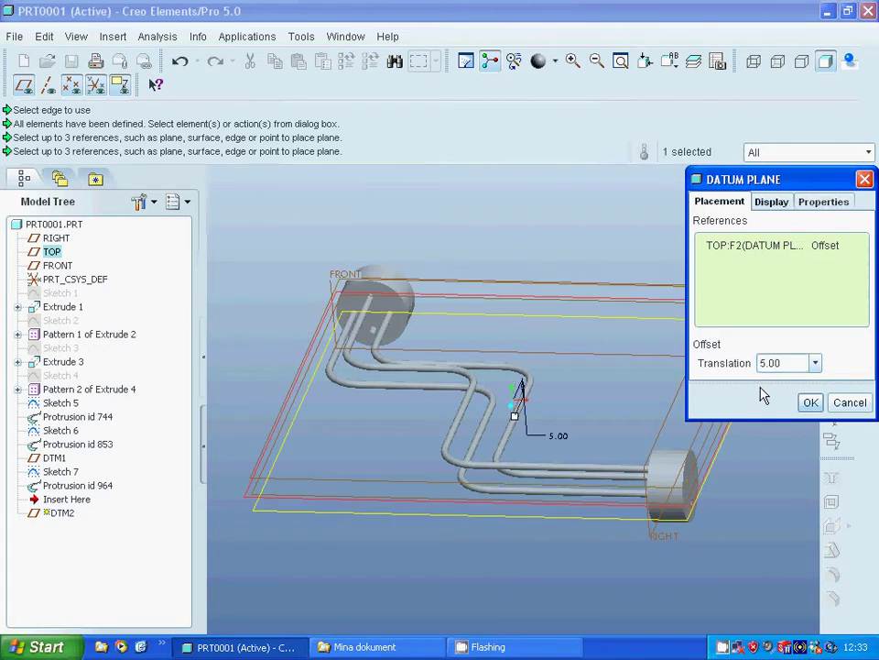
pyautogui.click(809, 403)
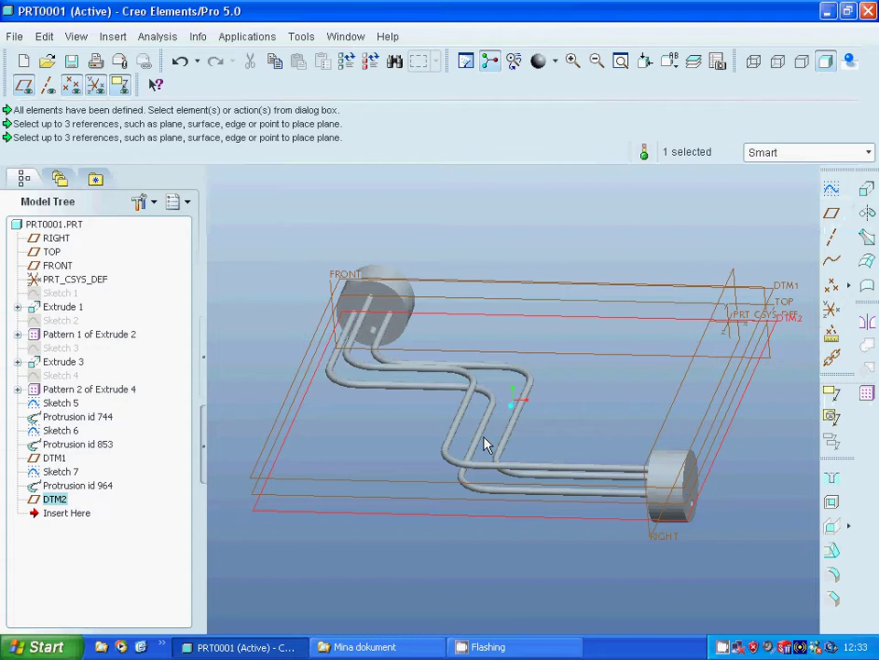
# Start a sketch on DTM2, oriented by the RIGHT plane, and project a hole edge from each of the two discs
pyautogui.click(828, 192)
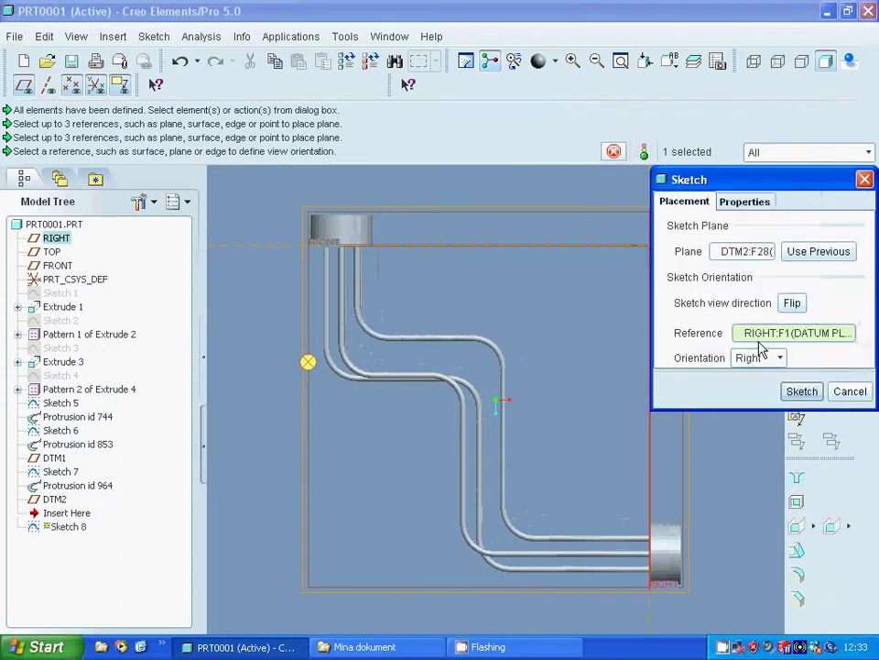
pyautogui.click(795, 389)
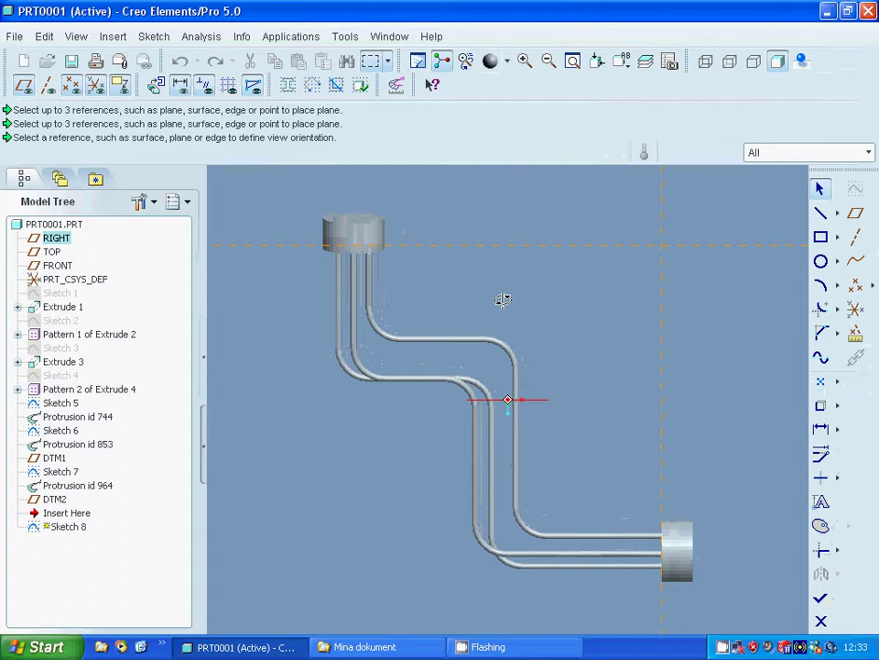
pyautogui.click(820, 408)
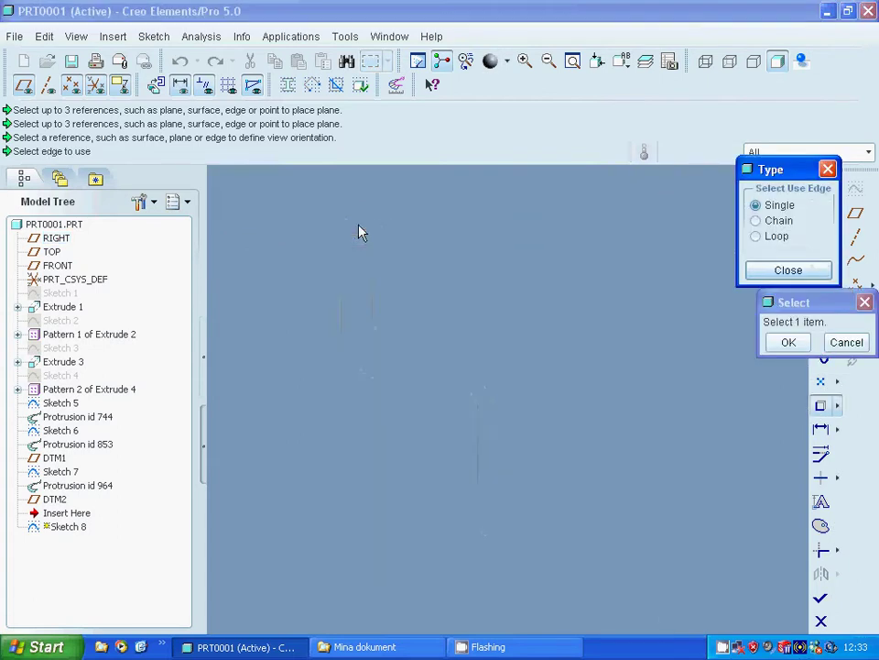
pyautogui.click(414, 269)
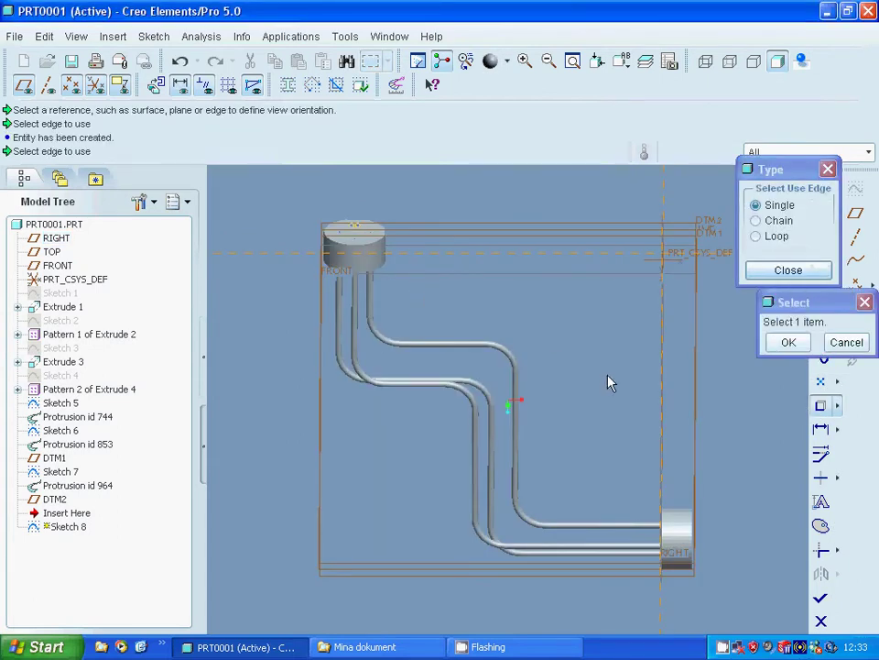
pyautogui.moveTo(611, 383); pyautogui.dragTo(718, 527, button='middle')
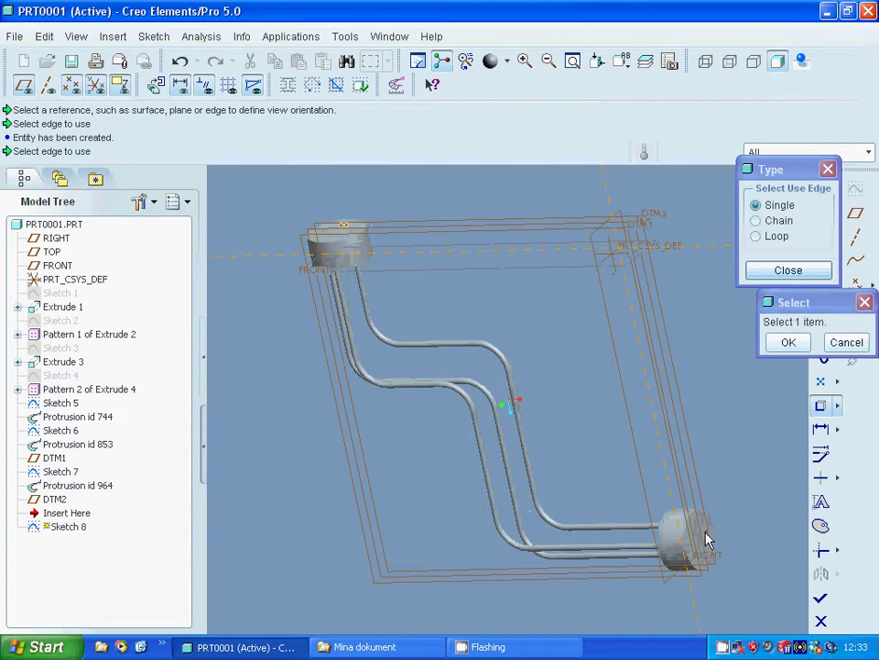
pyautogui.click(706, 539)
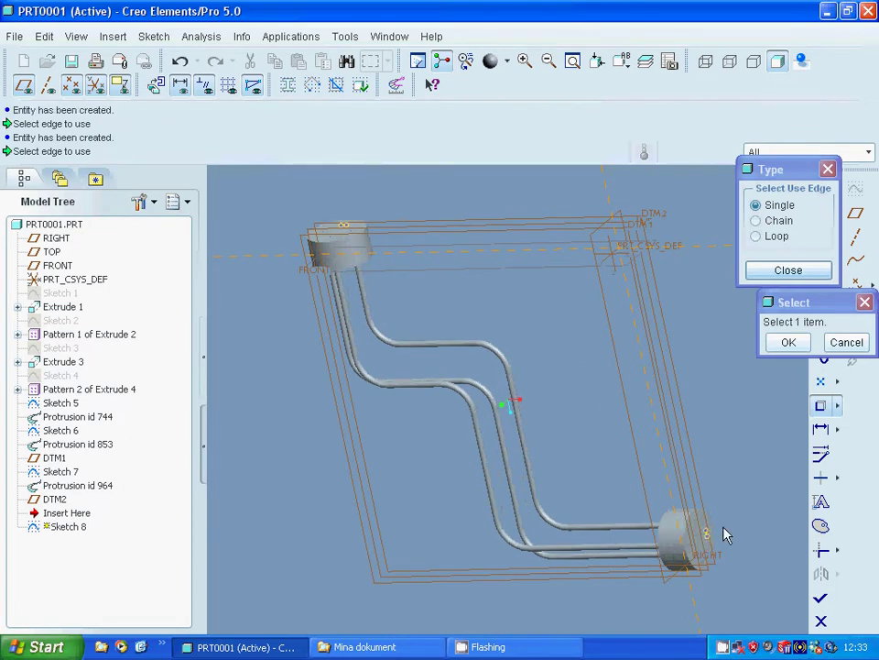
pyautogui.click(786, 273)
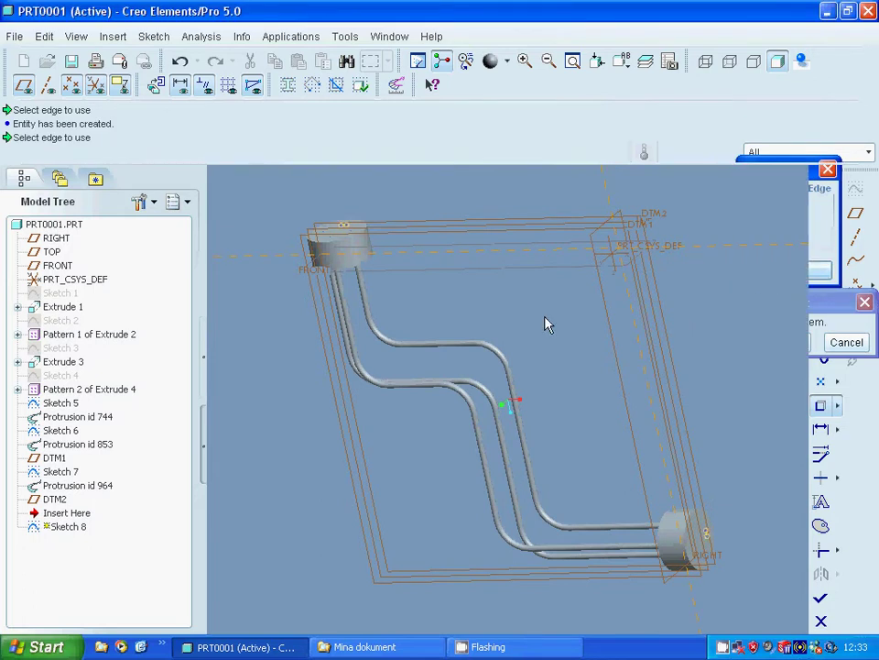
# Draw the trajectory's first line from the middle of the projected hole edge through the FRONT-plane disc, ending beyond it alongside the tubes
pyautogui.click(525, 61)
pyautogui.click(297, 209)
pyautogui.click(388, 283)
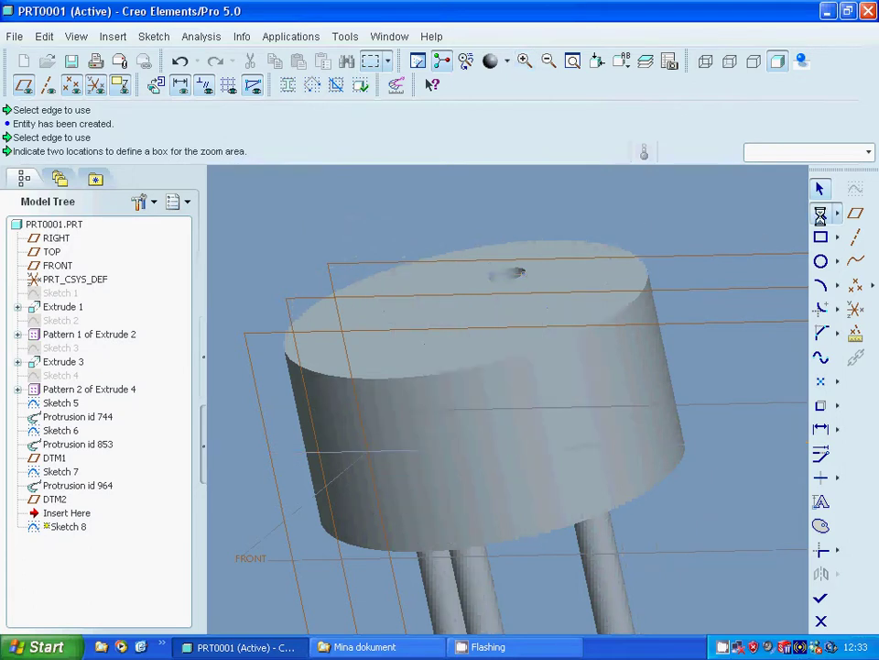
pyautogui.click(509, 281)
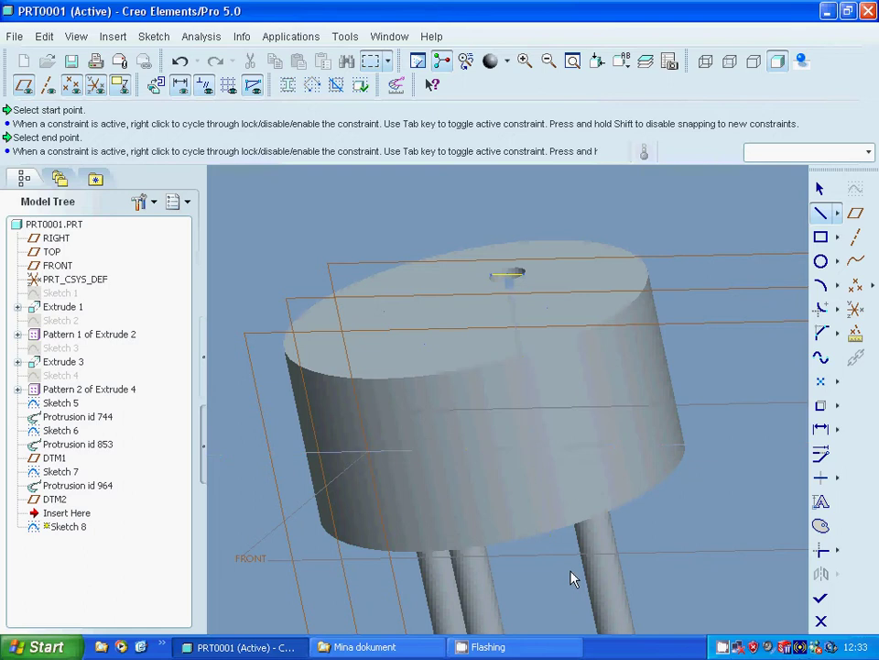
pyautogui.click(548, 61)
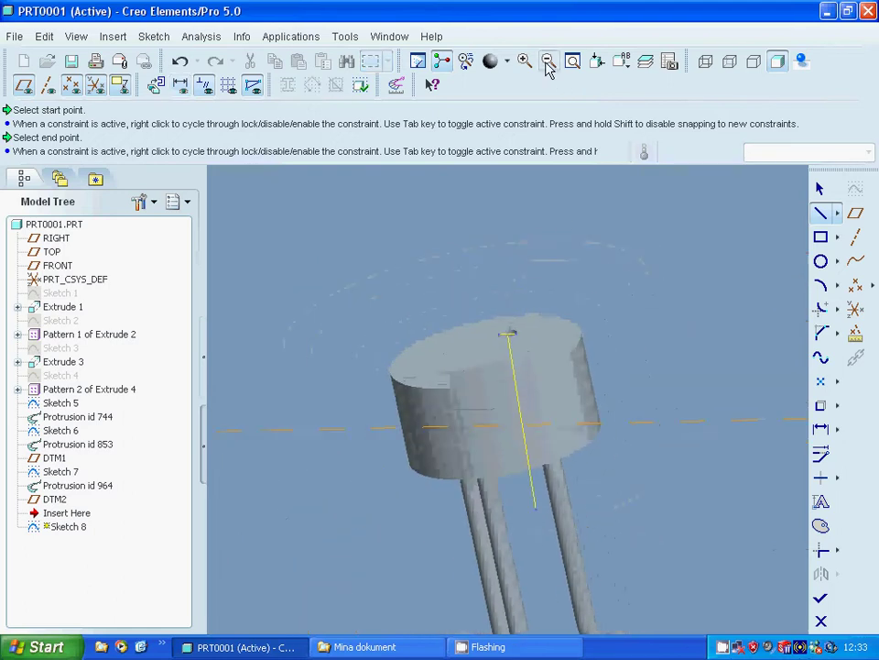
pyautogui.click(548, 62)
pyautogui.scroll(-3, 498, 412)
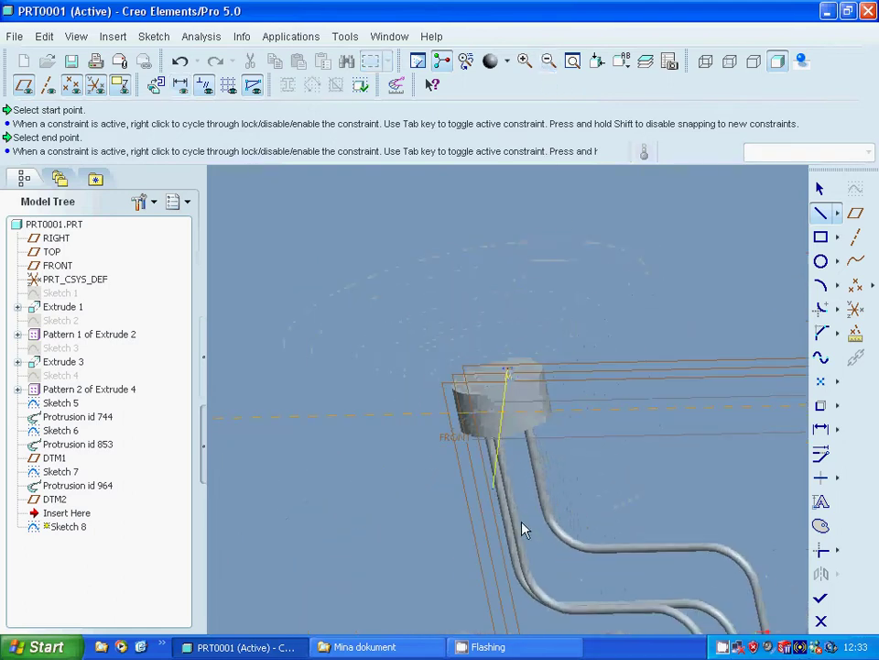
pyautogui.click(550, 572)
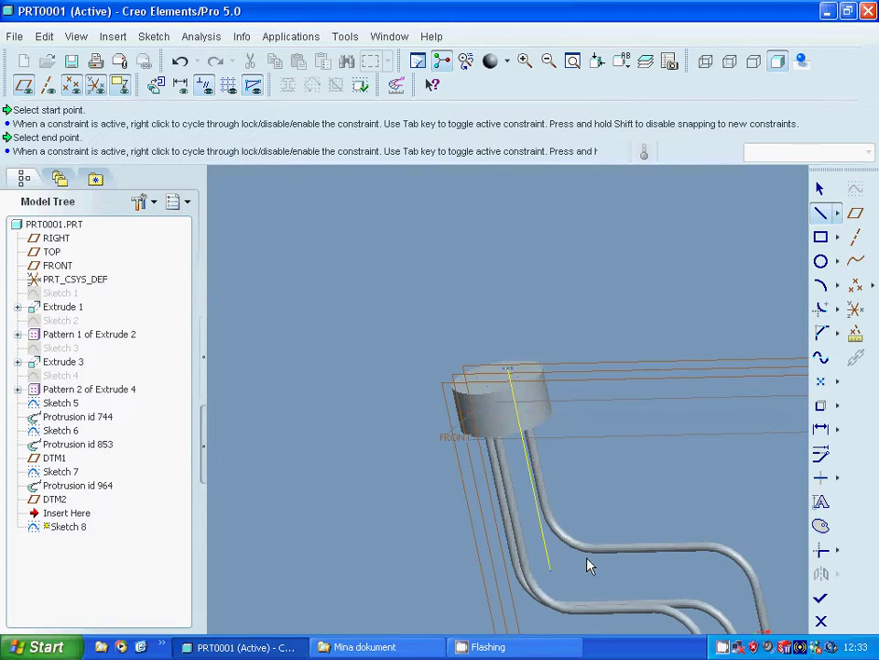
# Continue the trajectory with a line parallel to the tubes' middle run and another parallel to the first line, reaching the RIGHT-plane disc's level
pyautogui.click(721, 577)
pyautogui.middleClick(722, 578)
pyautogui.click(547, 62)
pyautogui.moveTo(605, 440); pyautogui.dragTo(628, 481, button='middle')
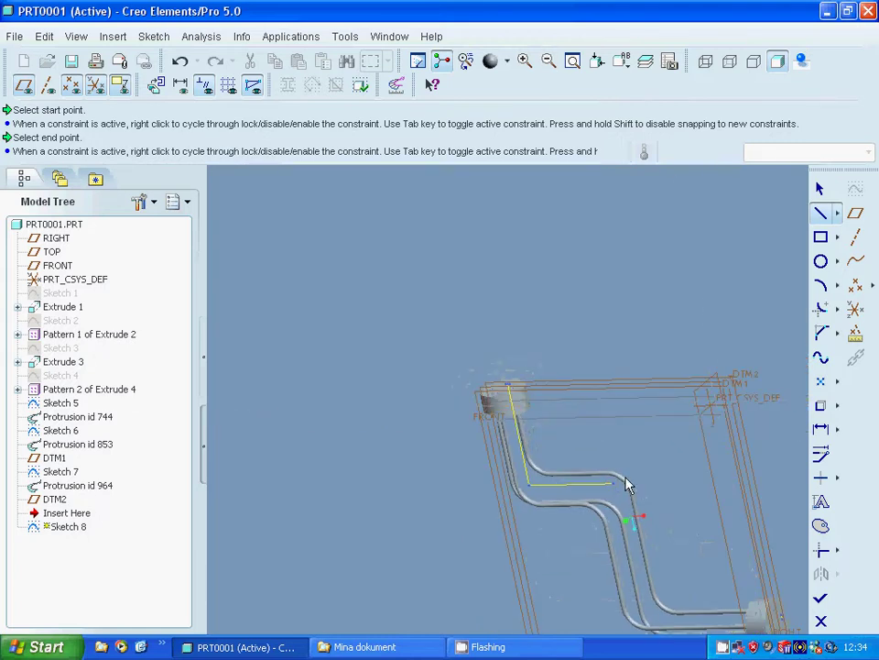
pyautogui.click(639, 621)
pyautogui.middleClick(638, 621)
# Draw the trajectory's last line through the RIGHT-plane disc, ending at the middle of the projected hole edge
pyautogui.click(524, 61)
pyautogui.click(735, 576)
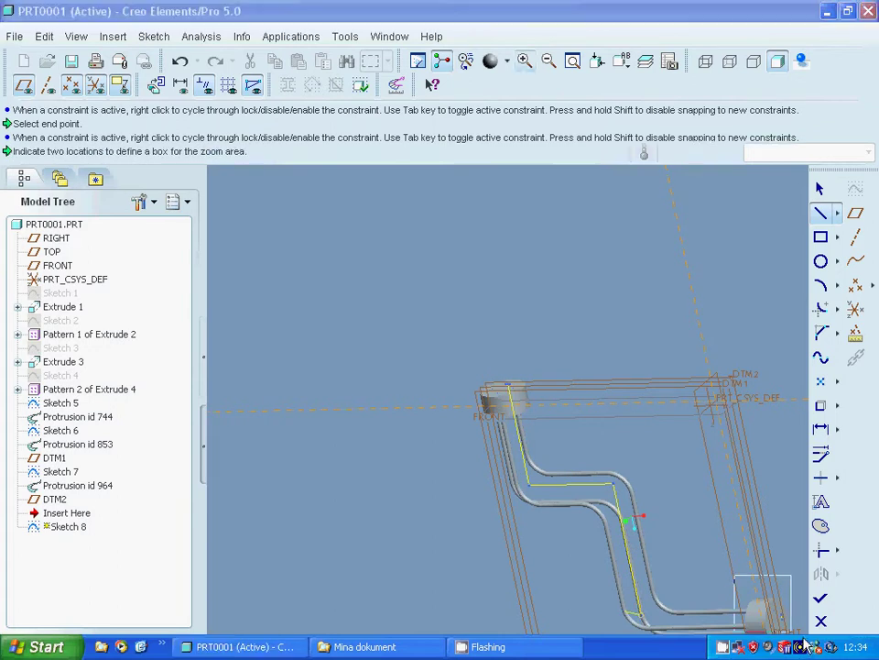
pyautogui.click(790, 632)
pyautogui.moveTo(724, 575)
pyautogui.mouseDown(button='middle')
pyautogui.moveTo(713, 454)
pyautogui.moveTo(682, 344)
pyautogui.moveTo(653, 476)
pyautogui.mouseUp(button='middle')
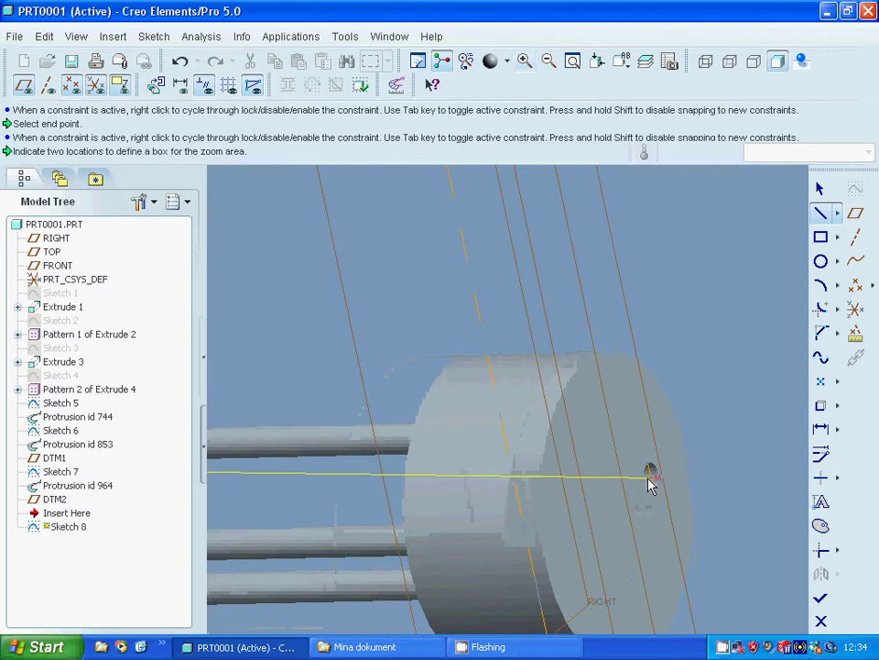
pyautogui.click(649, 484)
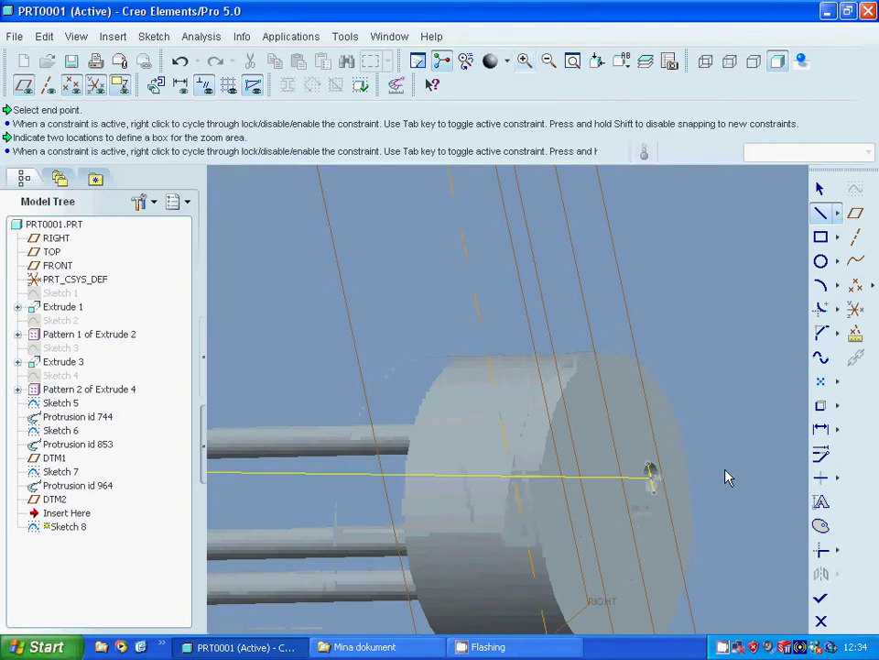
# Delete the projected hole edges at both discs, keeping only the trajectory lines
pyautogui.click(822, 192)
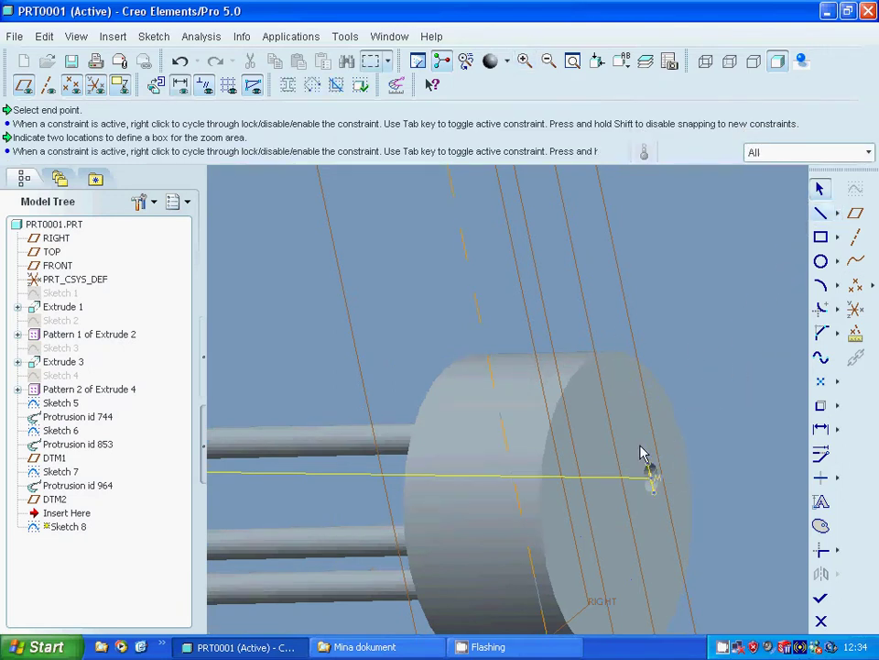
pyautogui.moveTo(677, 498); pyautogui.dragTo(675, 500)
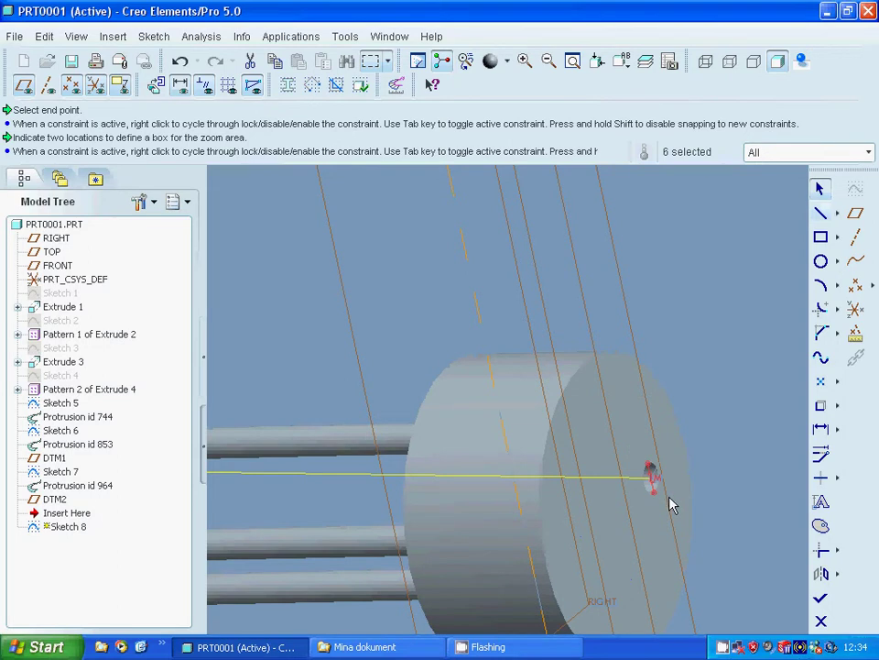
pyautogui.rightClick(656, 496)
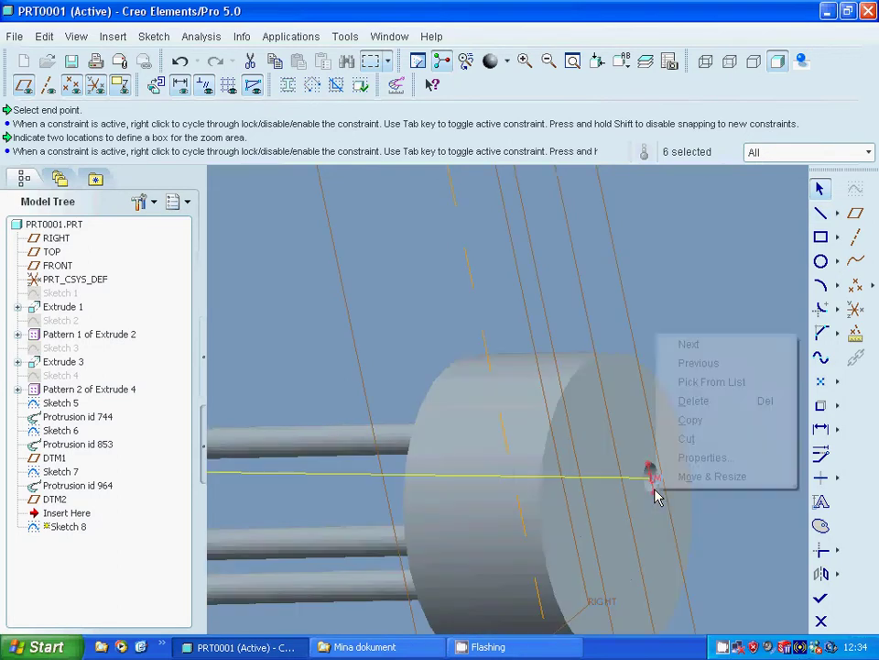
pyautogui.click(698, 434)
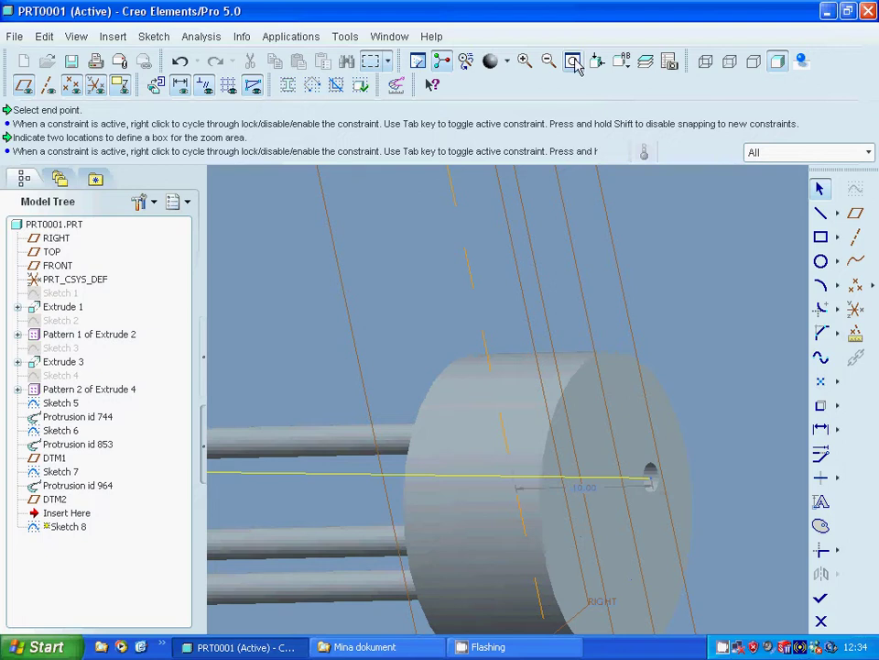
pyautogui.hotkey('ctrl', 'd')
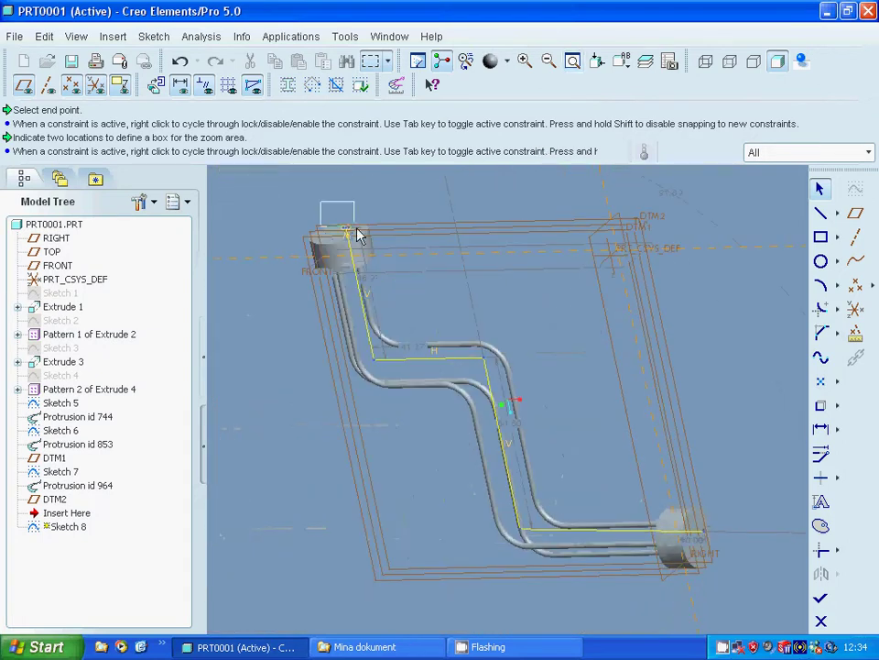
pyautogui.click(345, 228)
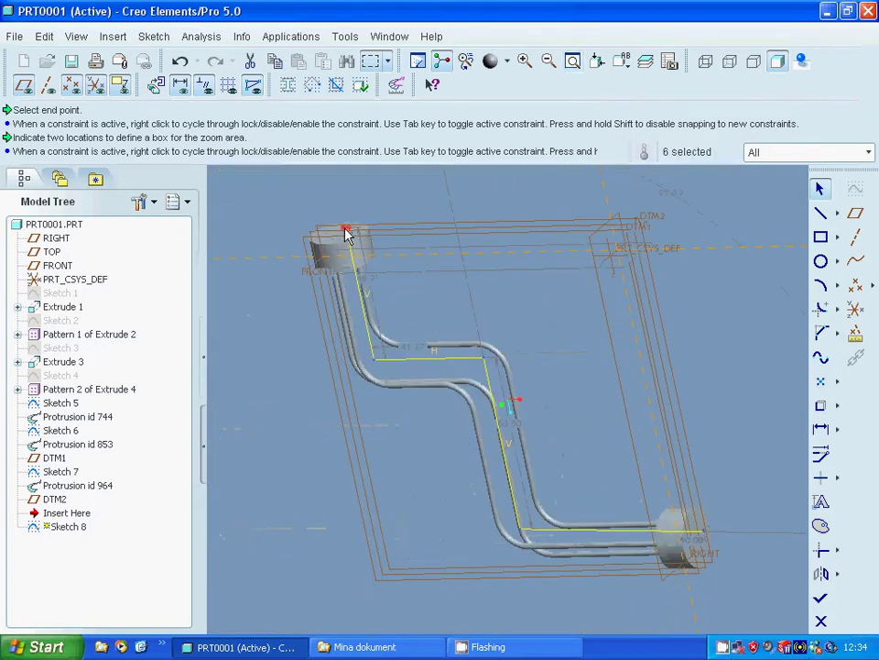
pyautogui.rightClick(342, 234)
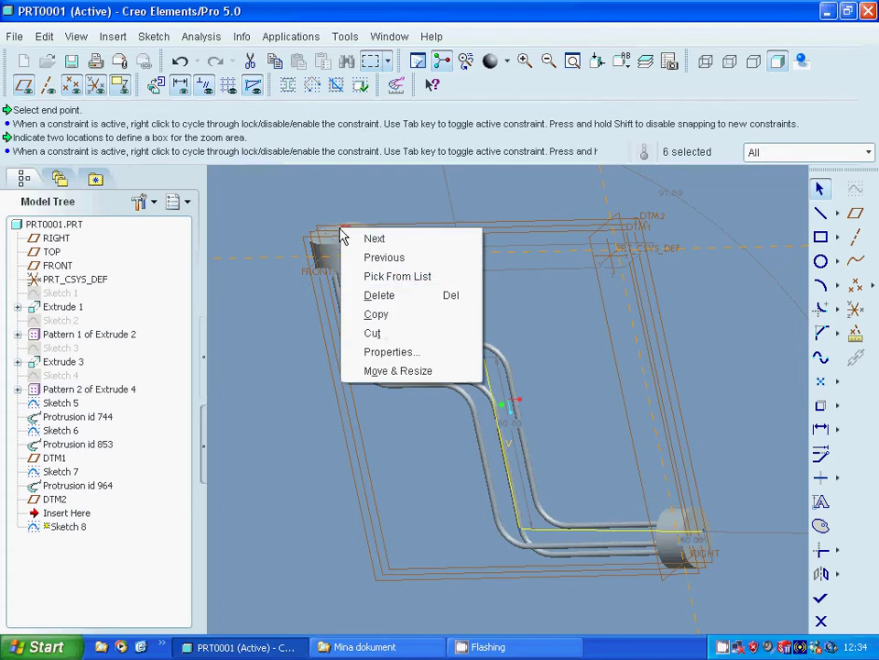
pyautogui.click(378, 294)
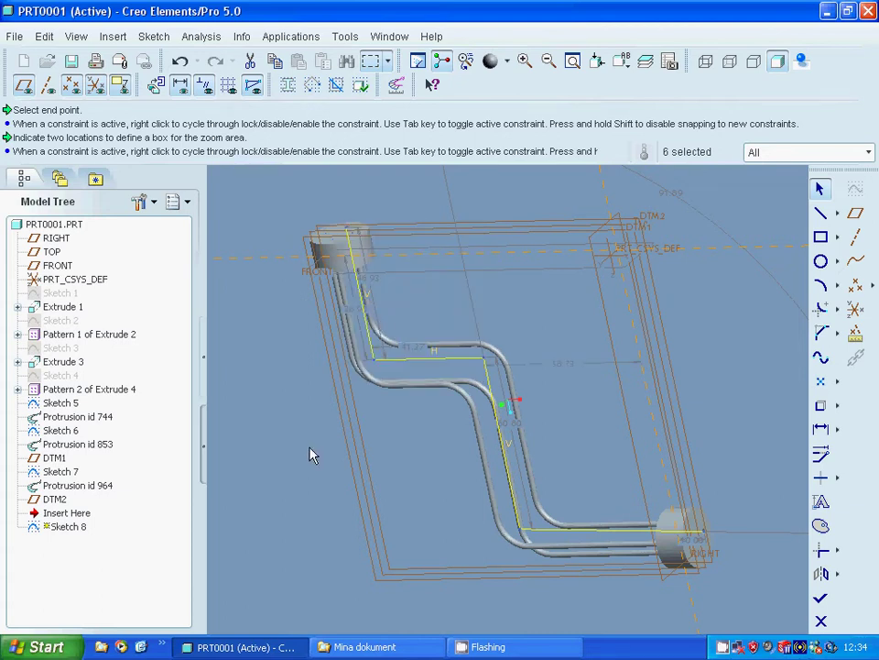
# Constrain the trajectory's last line, running through the RIGHT-plane disc, as horizontal
pyautogui.click(823, 478)
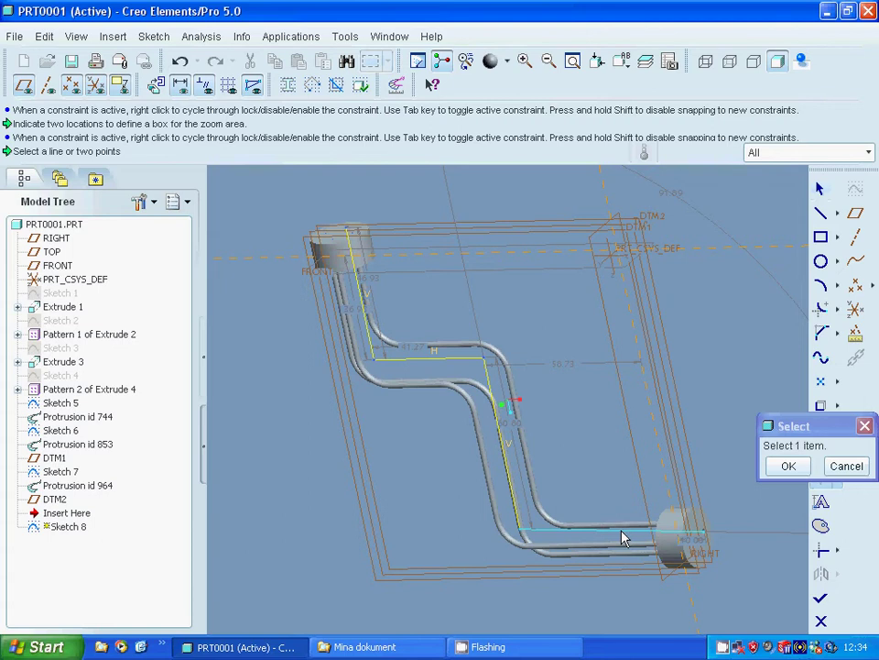
pyautogui.click(621, 535)
pyautogui.click(788, 468)
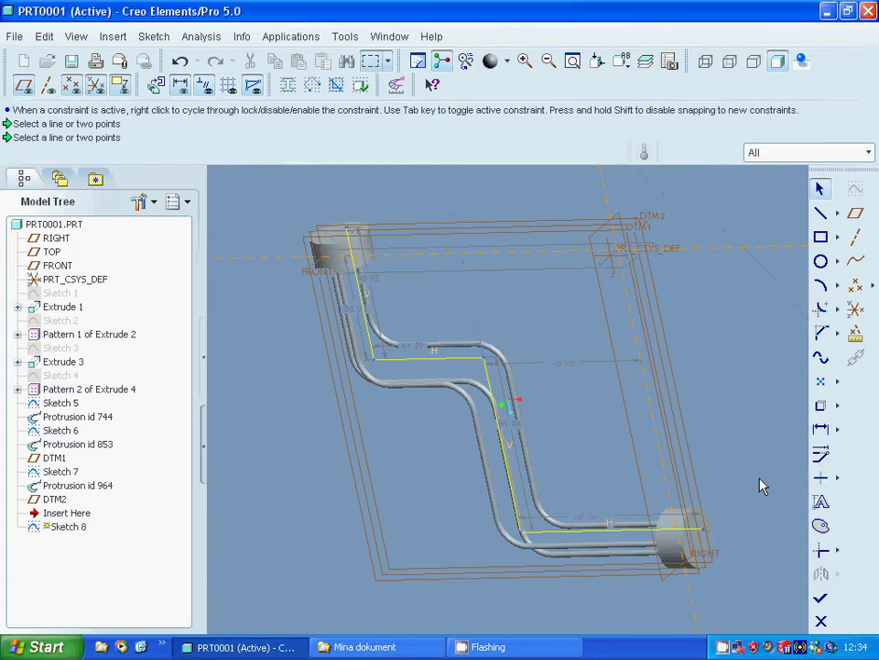
# Round the three corners of the trajectory with circular fillets
pyautogui.click(821, 311)
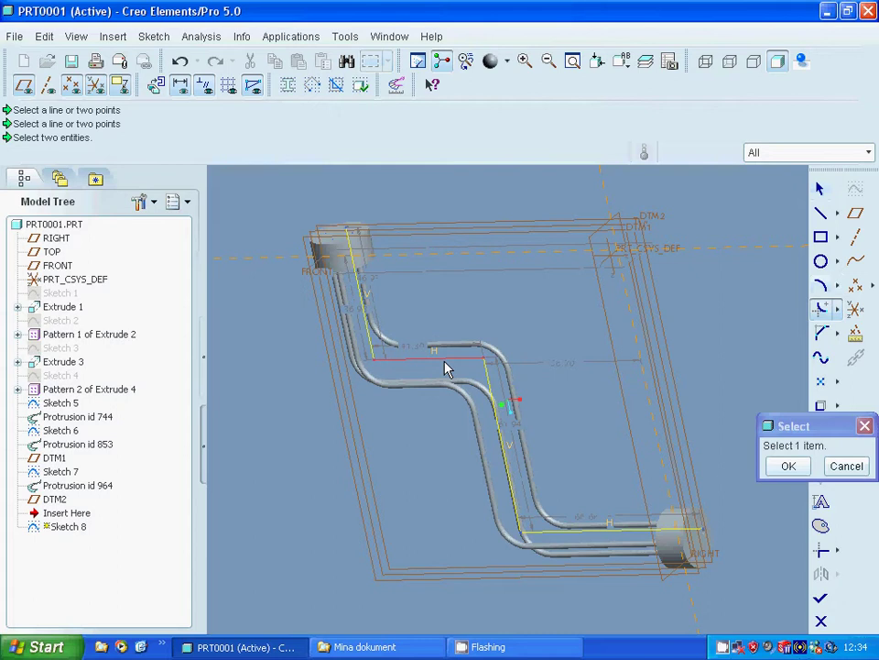
pyautogui.click(374, 349)
pyautogui.click(431, 353)
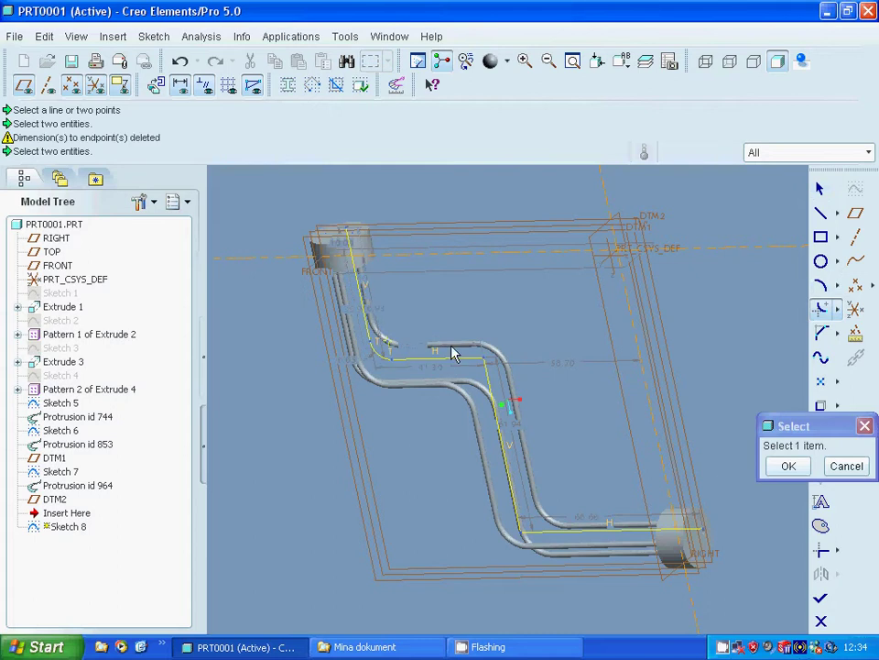
pyautogui.click(488, 383)
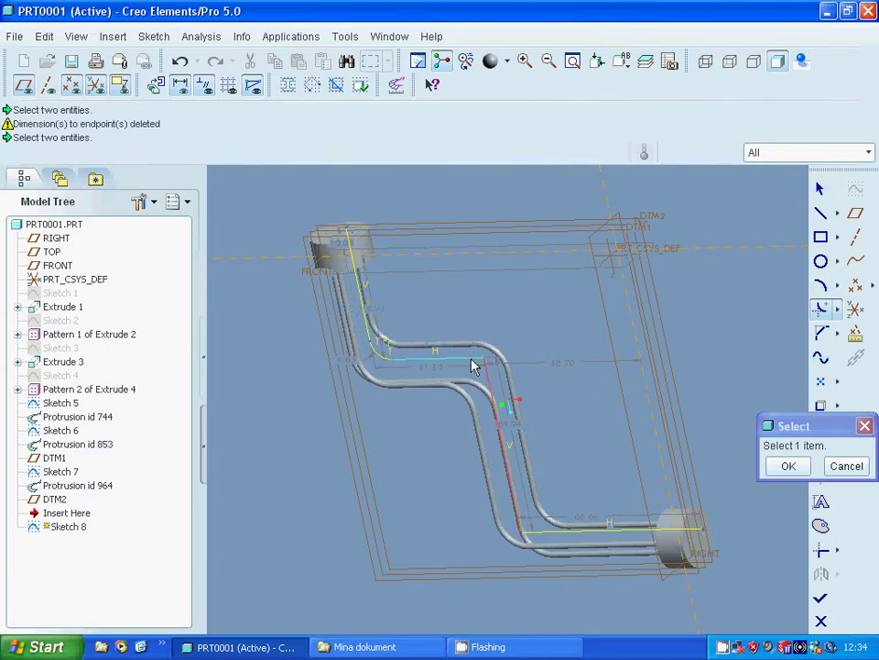
pyautogui.click(470, 361)
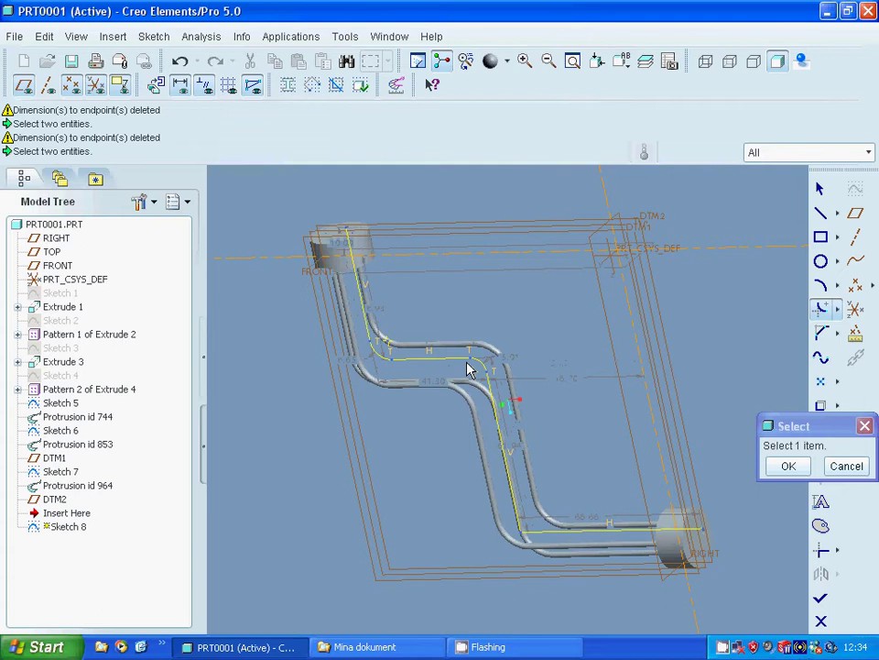
pyautogui.click(519, 528)
pyautogui.click(547, 537)
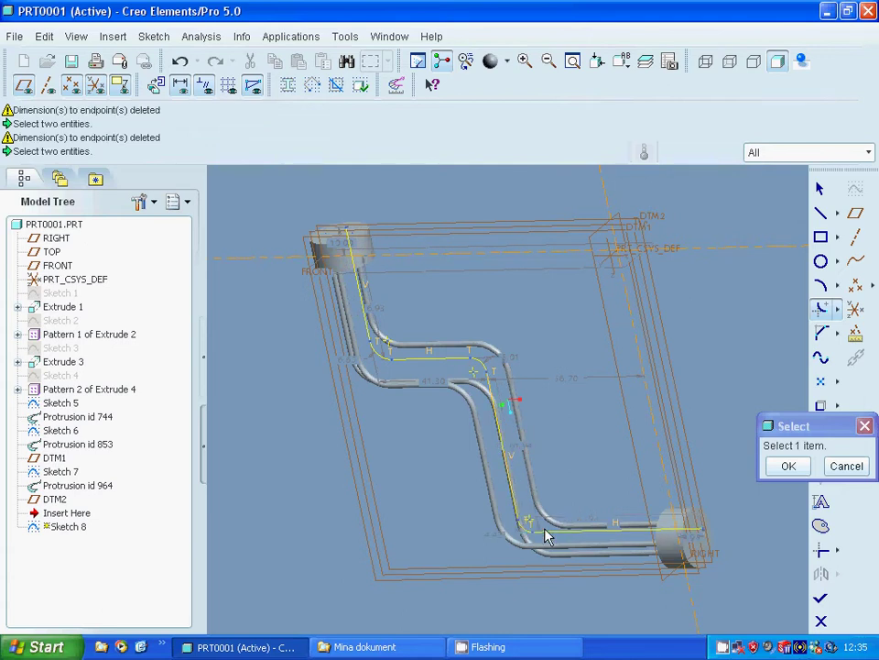
pyautogui.click(788, 466)
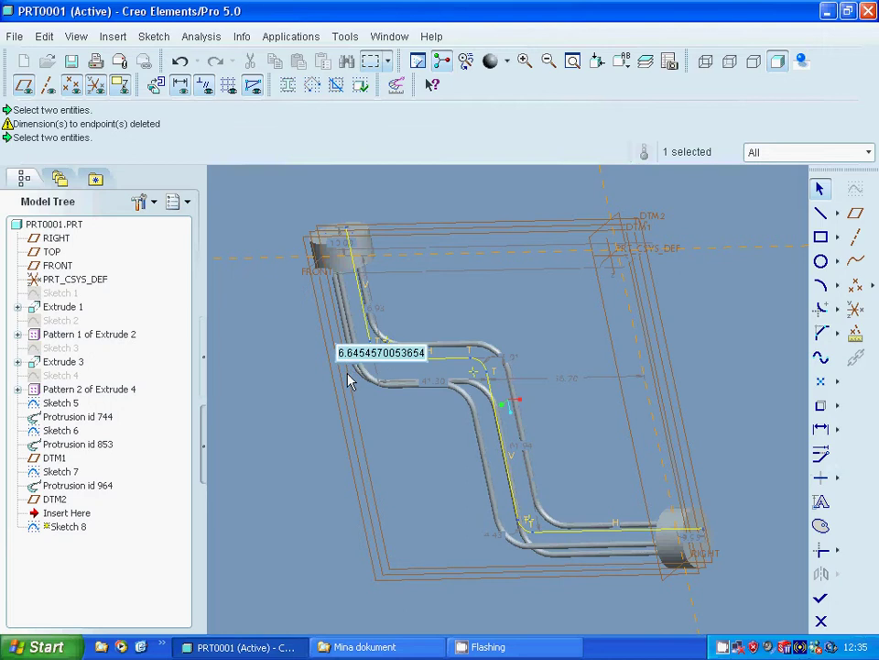
# Set the radius of all three trajectory fillets to 10 and finish the sketch
pyautogui.write('10')
pyautogui.press('Return')
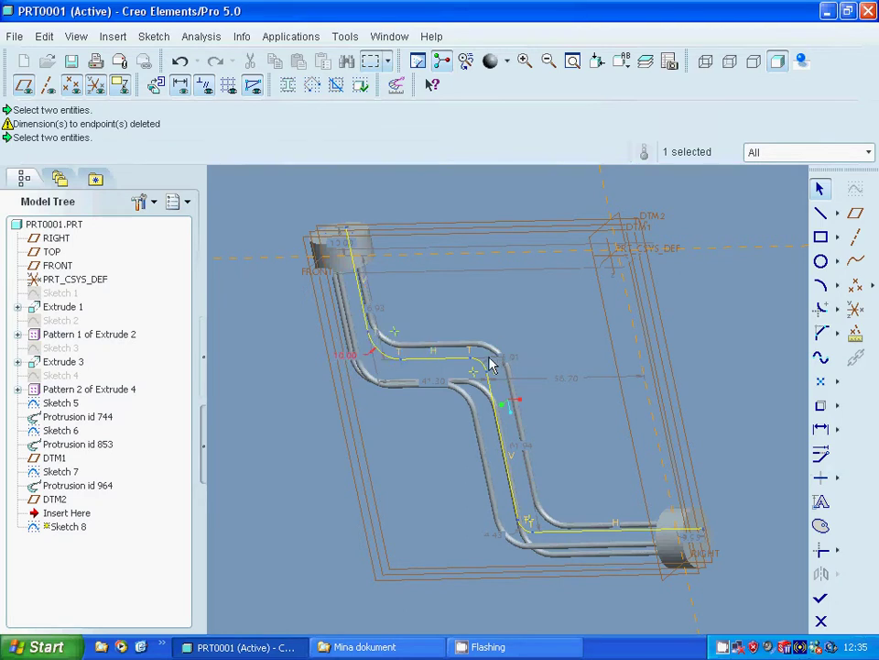
pyautogui.click(510, 363)
pyautogui.doubleClick(509, 363)
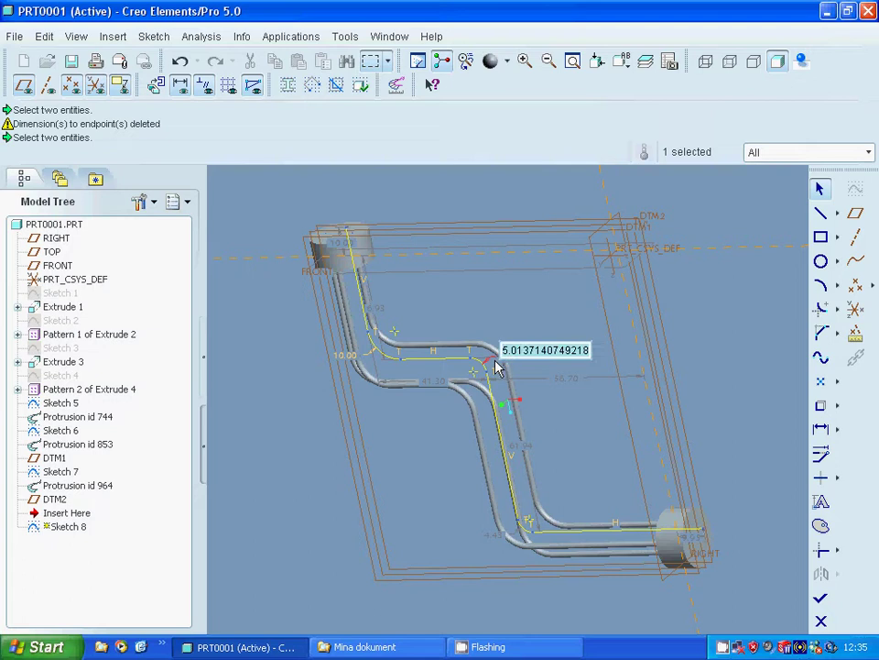
pyautogui.write('10')
pyautogui.press('Return')
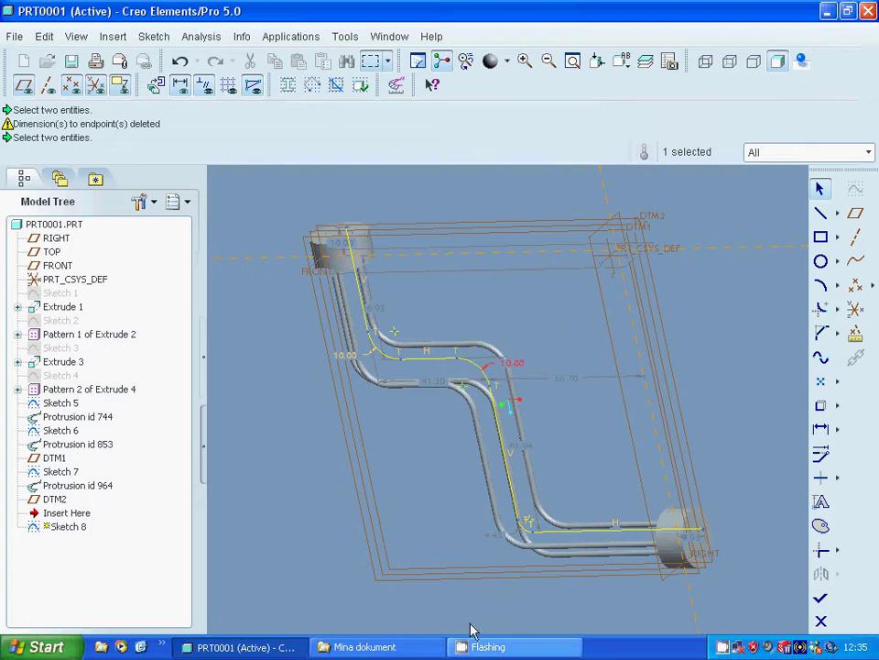
pyautogui.write('1')
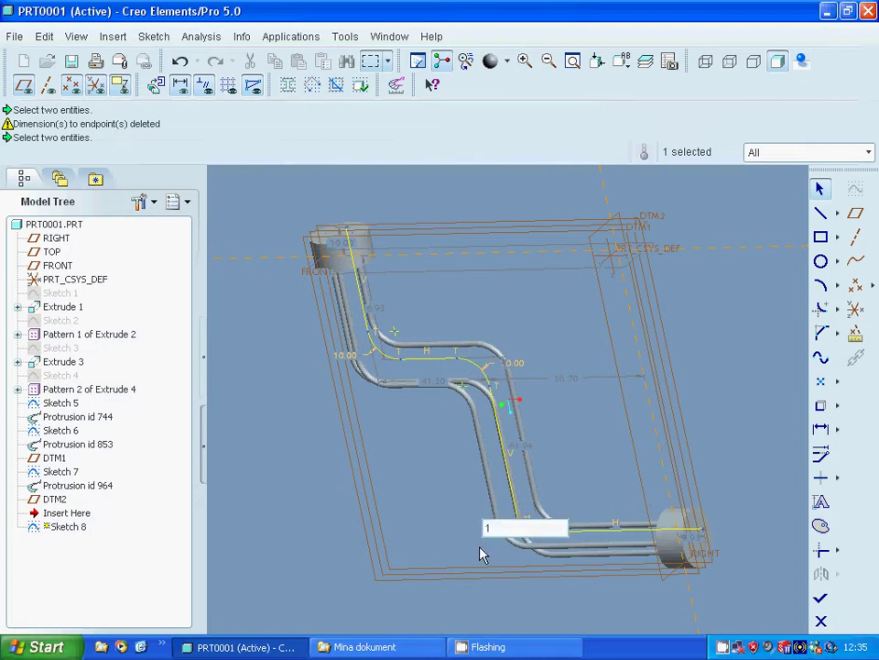
pyautogui.write('0')
pyautogui.press('Return')
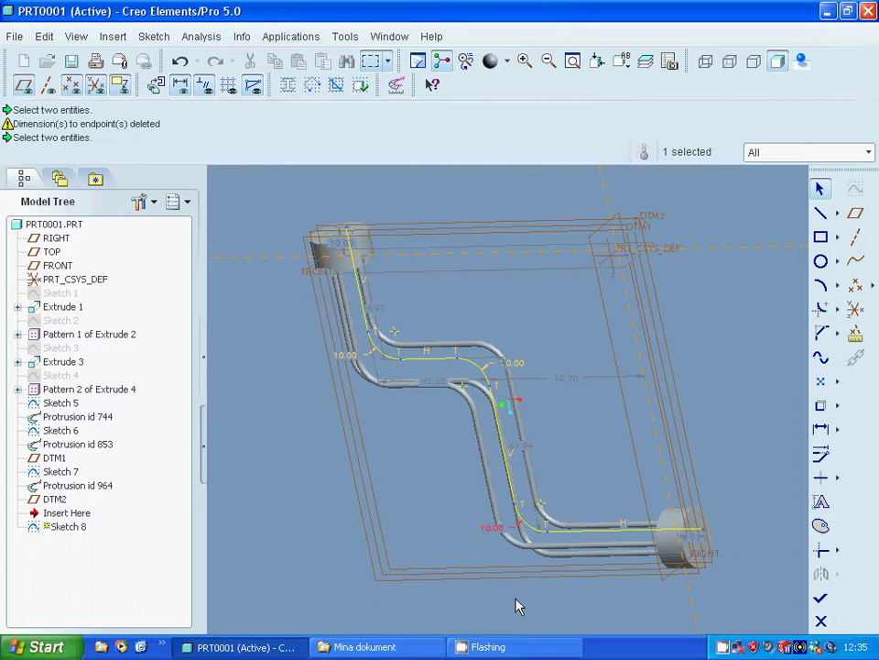
pyautogui.click(820, 601)
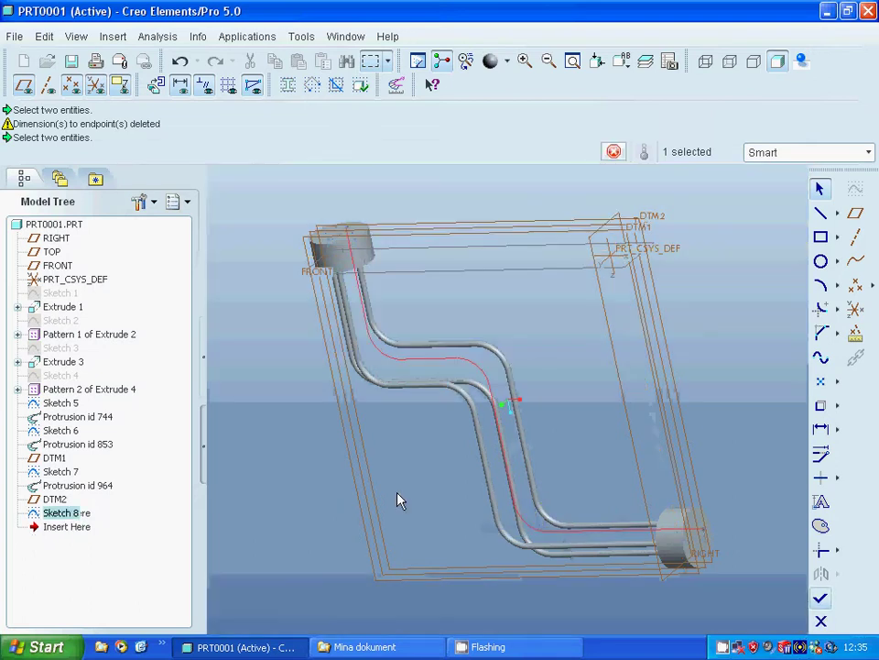
# Start a swept protrusion that uses selected existing curves as its trajectory
pyautogui.click(112, 37)
pyautogui.moveTo(237, 247)
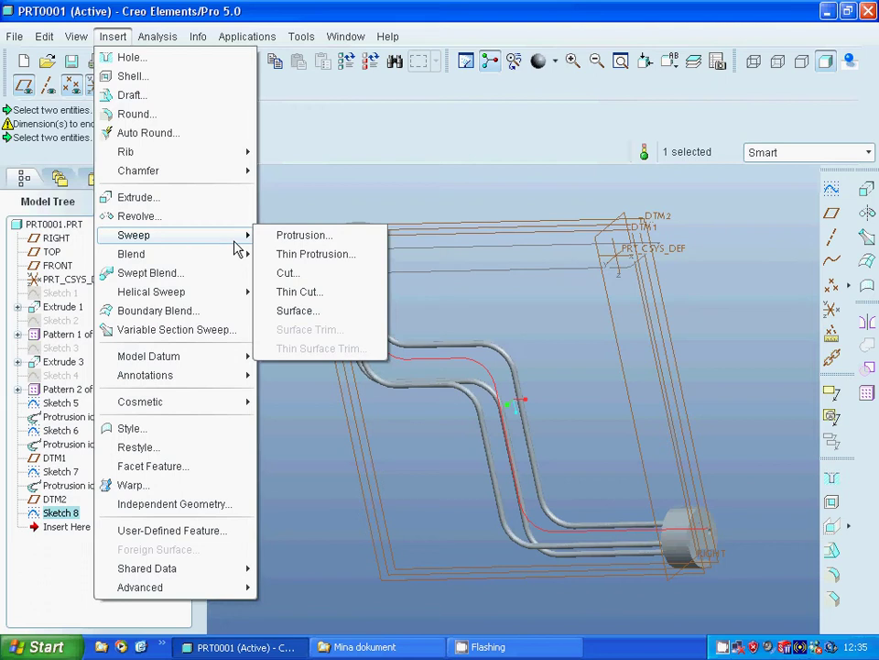
pyautogui.click(275, 236)
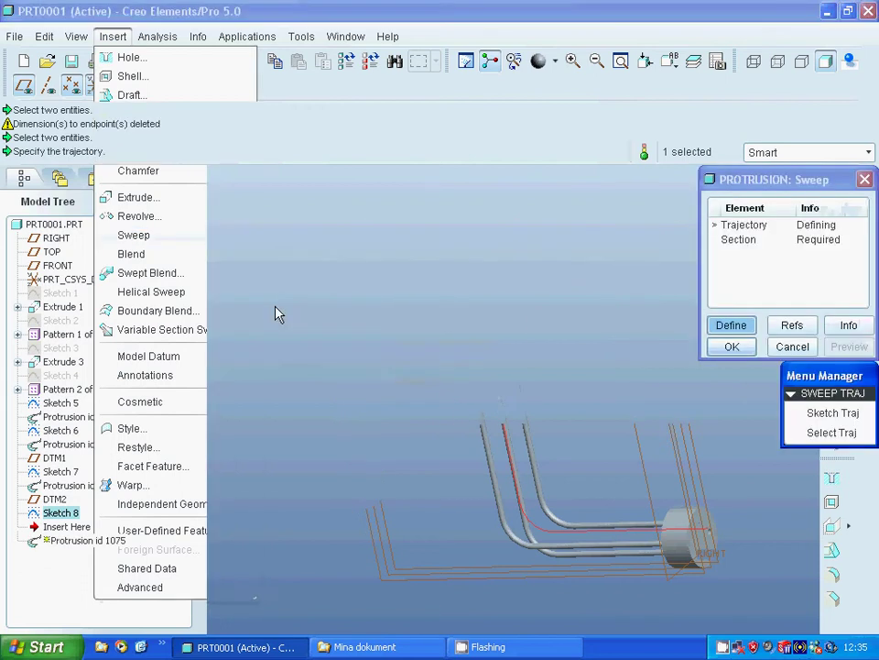
pyautogui.click(818, 434)
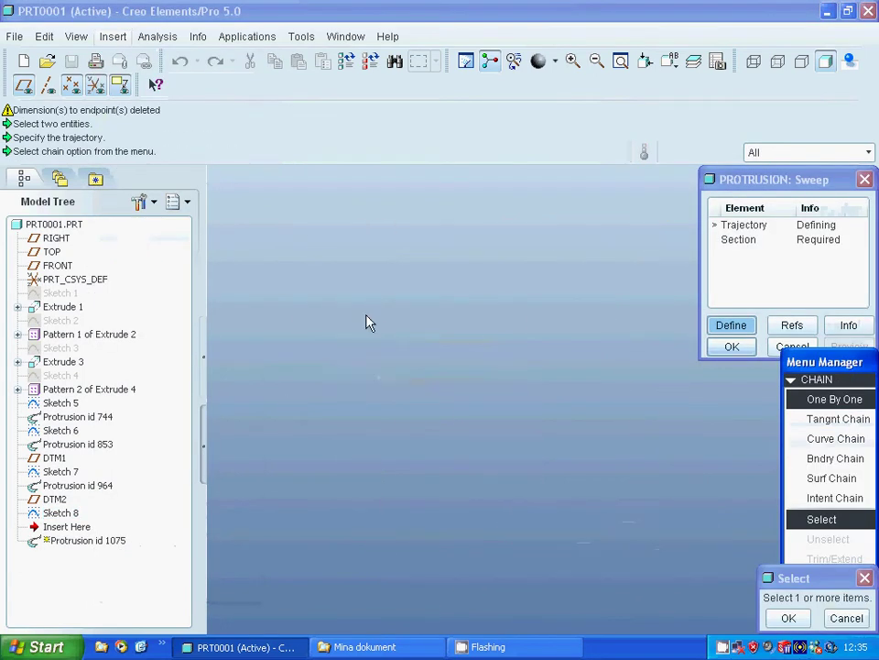
pyautogui.click(367, 309)
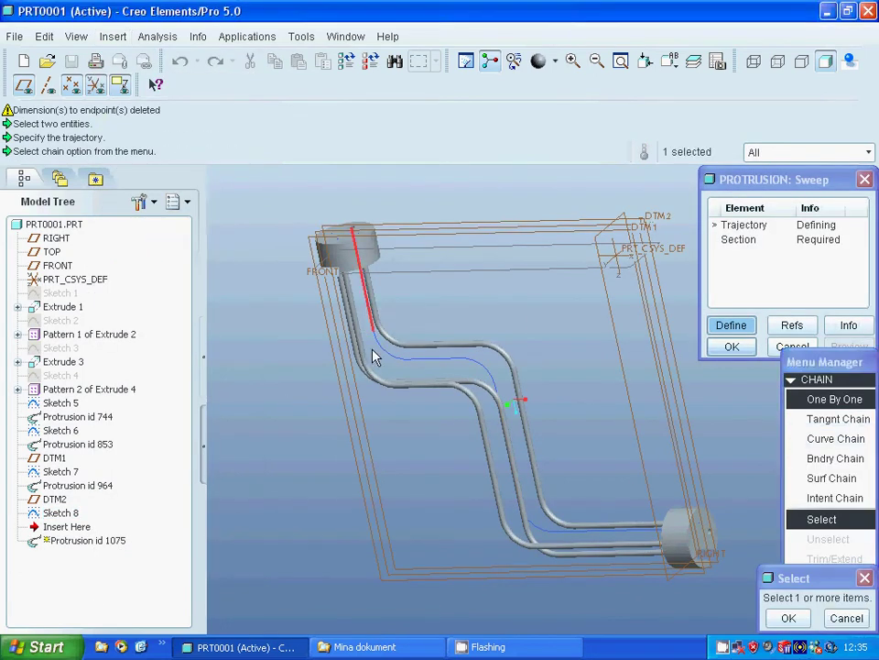
pyautogui.click(386, 353)
pyautogui.click(483, 376)
pyautogui.moveTo(412, 472)
pyautogui.mouseDown(button='middle')
pyautogui.moveTo(369, 463)
pyautogui.moveTo(364, 486)
pyautogui.moveTo(371, 469)
pyautogui.moveTo(406, 455)
pyautogui.moveTo(414, 457)
pyautogui.moveTo(387, 467)
pyautogui.moveTo(527, 442)
pyautogui.mouseUp(button='middle')
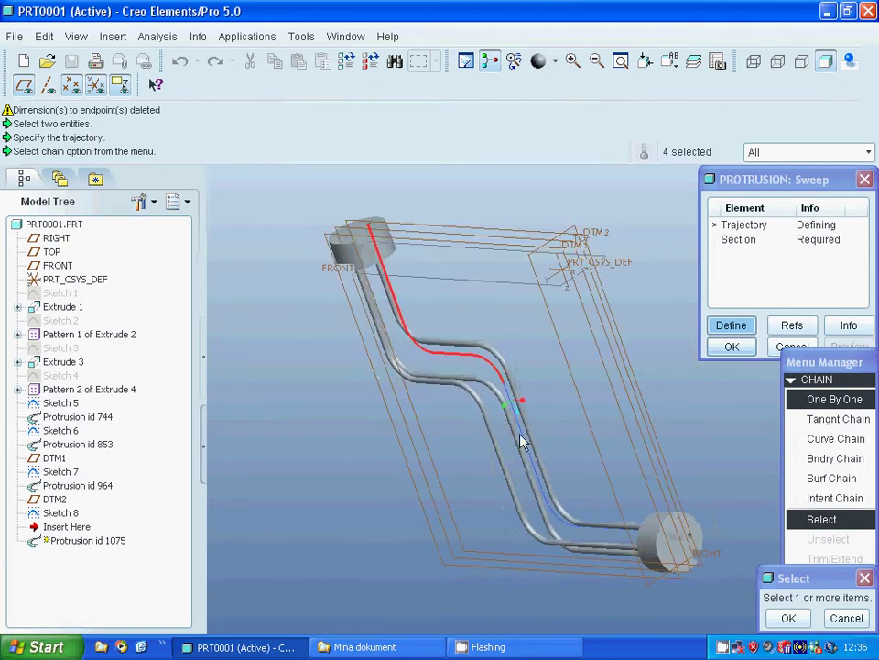
pyautogui.click(525, 443)
pyautogui.click(518, 451)
pyautogui.click(518, 452)
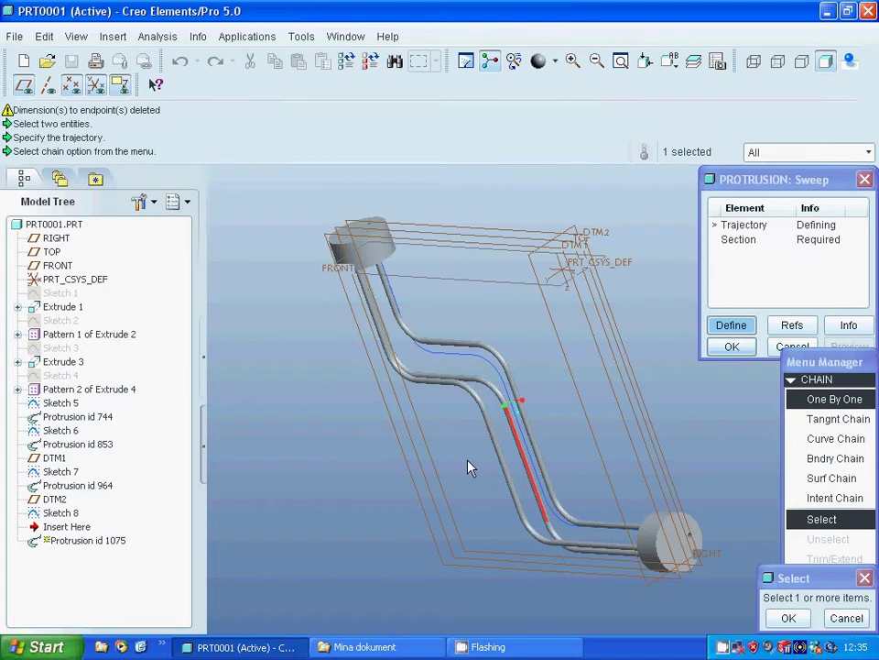
pyautogui.click(525, 464)
pyautogui.click(852, 620)
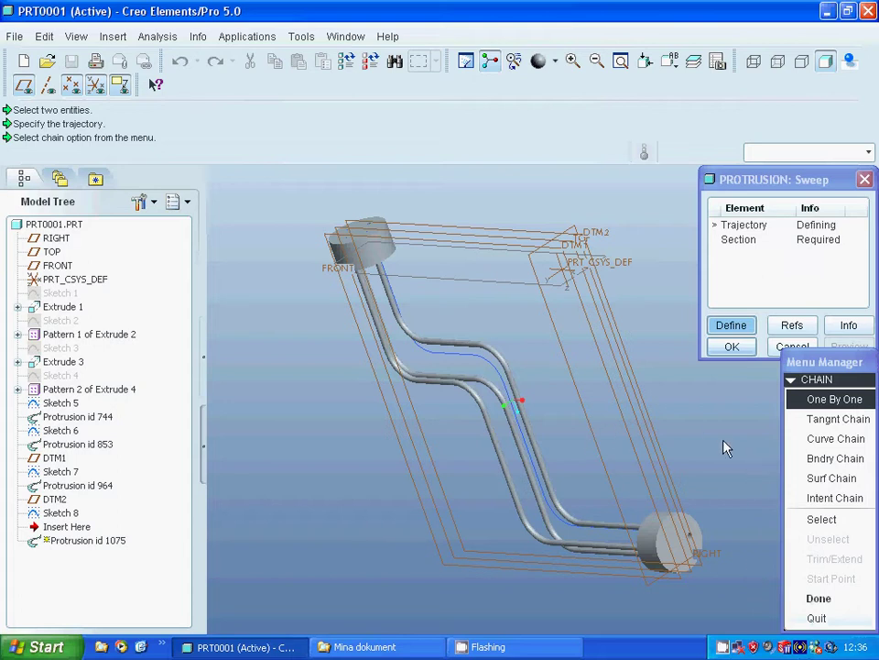
# Pick every segment of the last sketched tube curve one by one as the sweep trajectory, and accept free ends
pyautogui.click(813, 399)
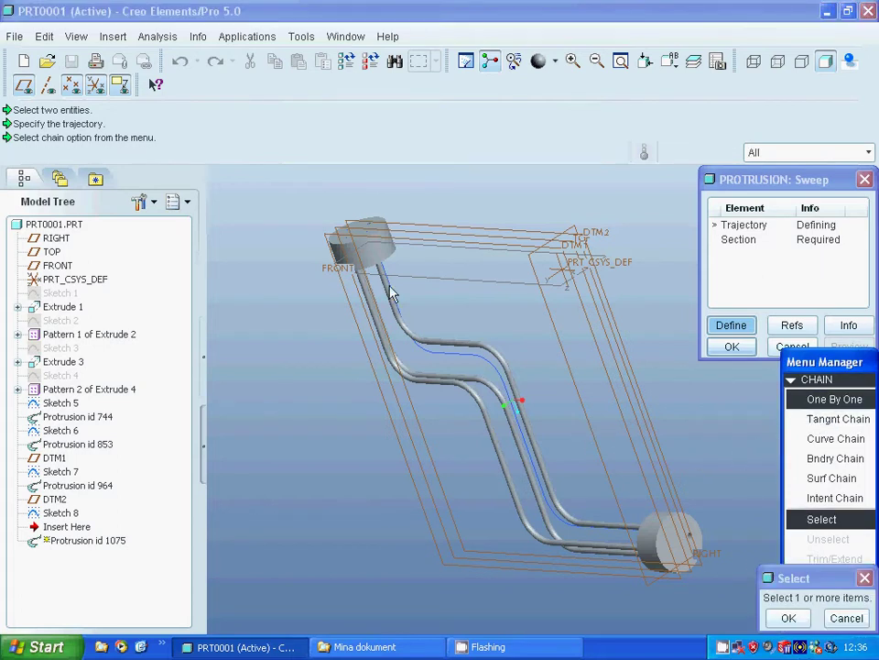
pyautogui.moveTo(467, 330)
pyautogui.mouseDown(button='middle')
pyautogui.moveTo(450, 311)
pyautogui.moveTo(426, 324)
pyautogui.moveTo(467, 294)
pyautogui.mouseUp(button='middle')
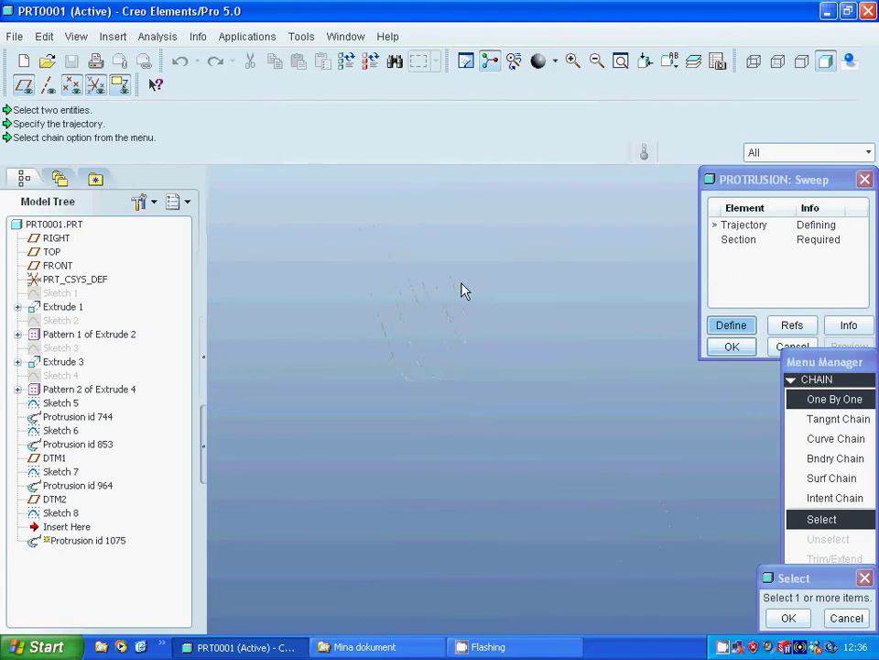
pyautogui.click(467, 288)
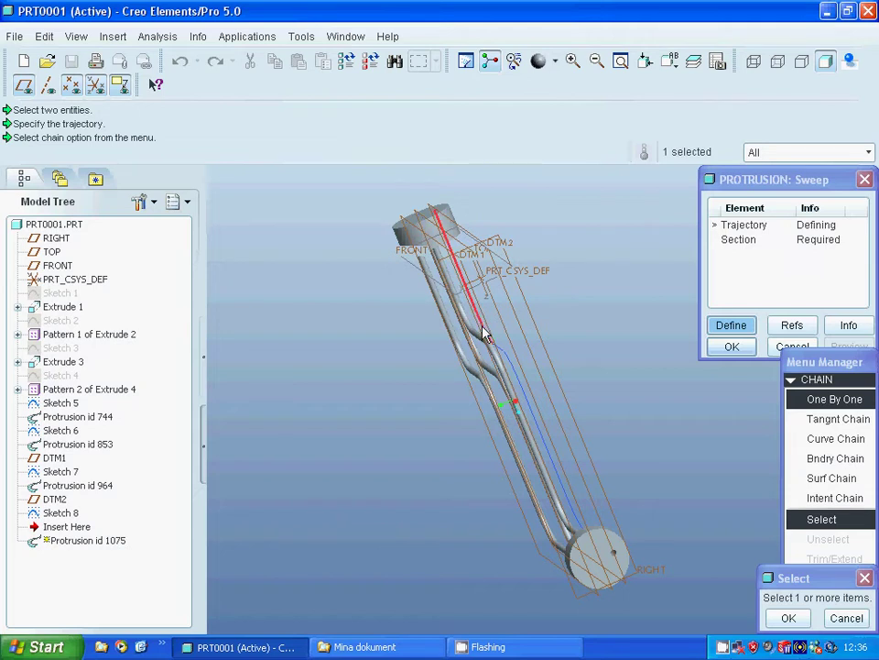
pyautogui.click(497, 357)
pyautogui.click(524, 392)
pyautogui.click(567, 511)
pyautogui.moveTo(463, 524); pyautogui.dragTo(490, 509, button='middle')
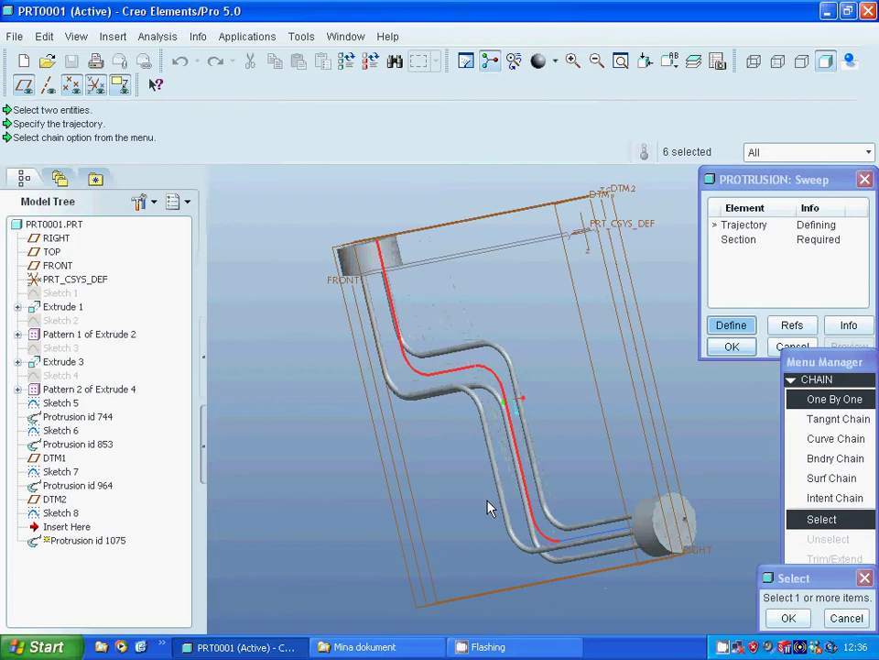
pyautogui.click(569, 541)
pyautogui.click(773, 618)
pyautogui.click(798, 601)
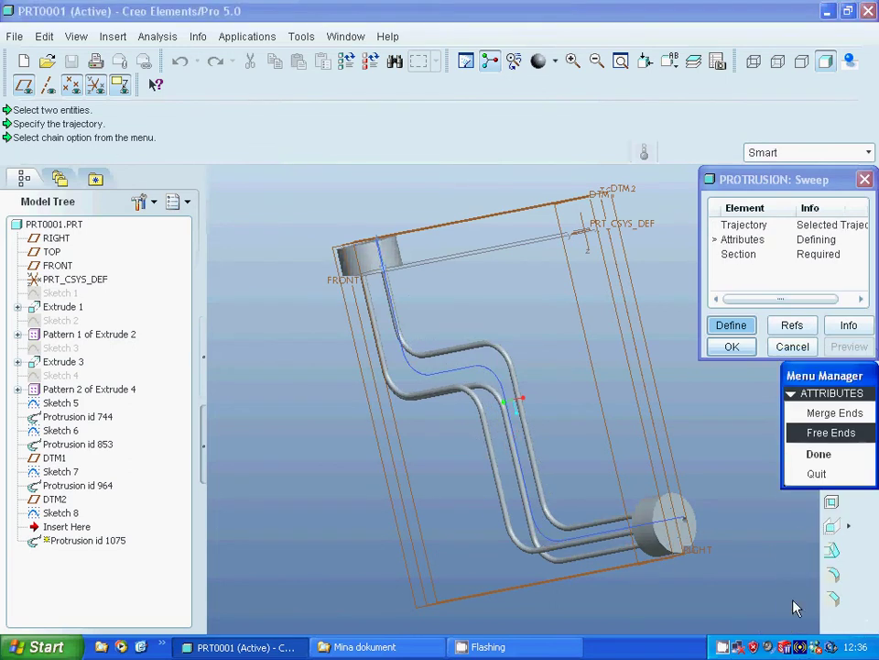
pyautogui.click(815, 453)
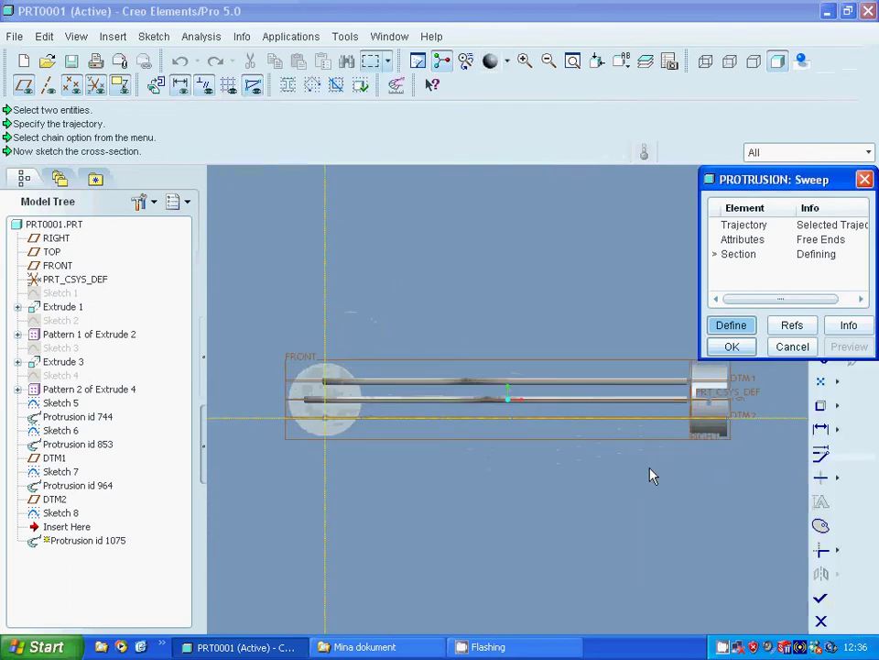
# Create the sweep's cross-section from the two edges of the disc hole at the trajectory's start, and finish the section sketch
pyautogui.click(525, 60)
pyautogui.click(296, 359)
pyautogui.click(395, 432)
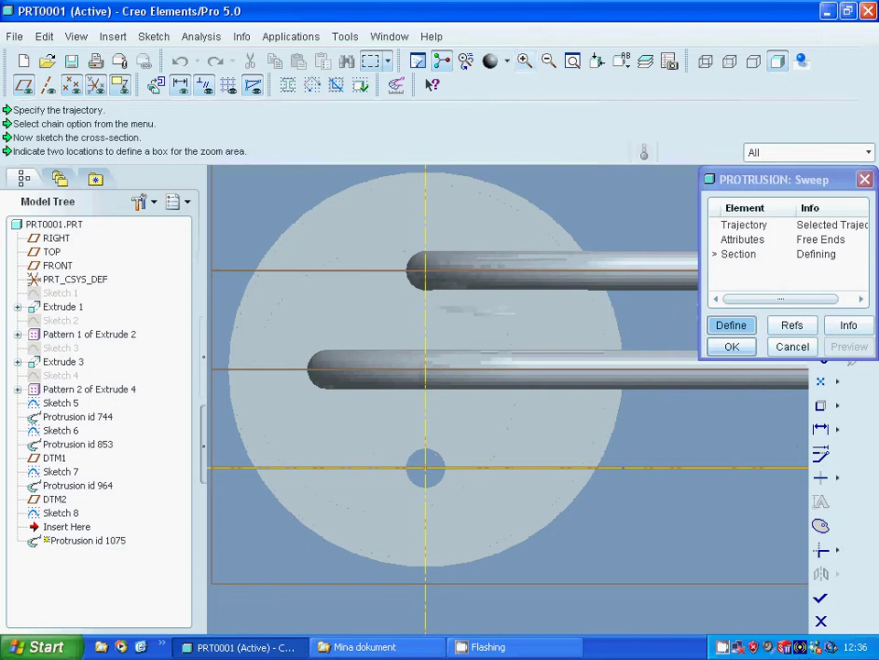
pyautogui.click(821, 405)
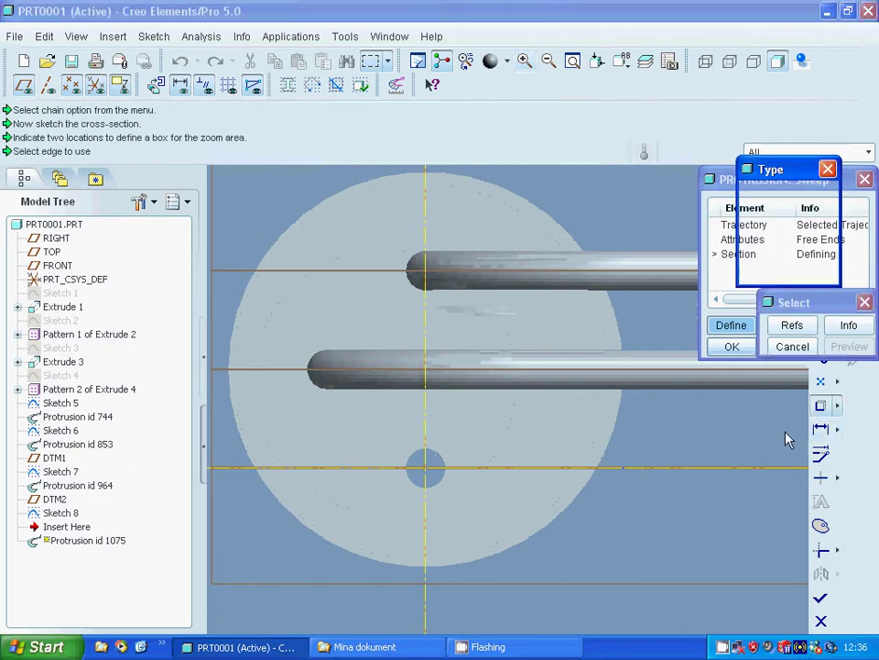
pyautogui.click(420, 469)
pyautogui.click(430, 486)
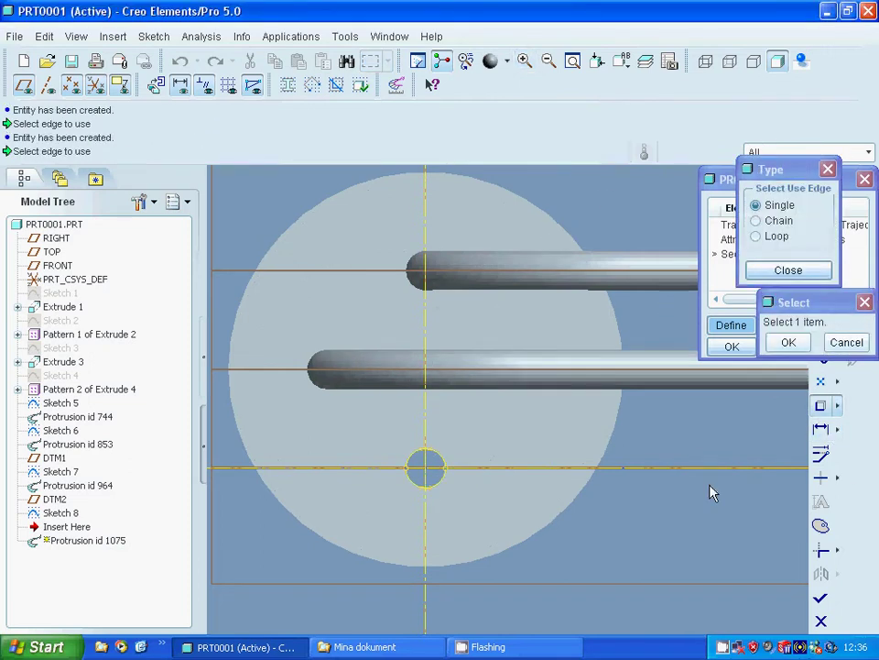
pyautogui.click(788, 269)
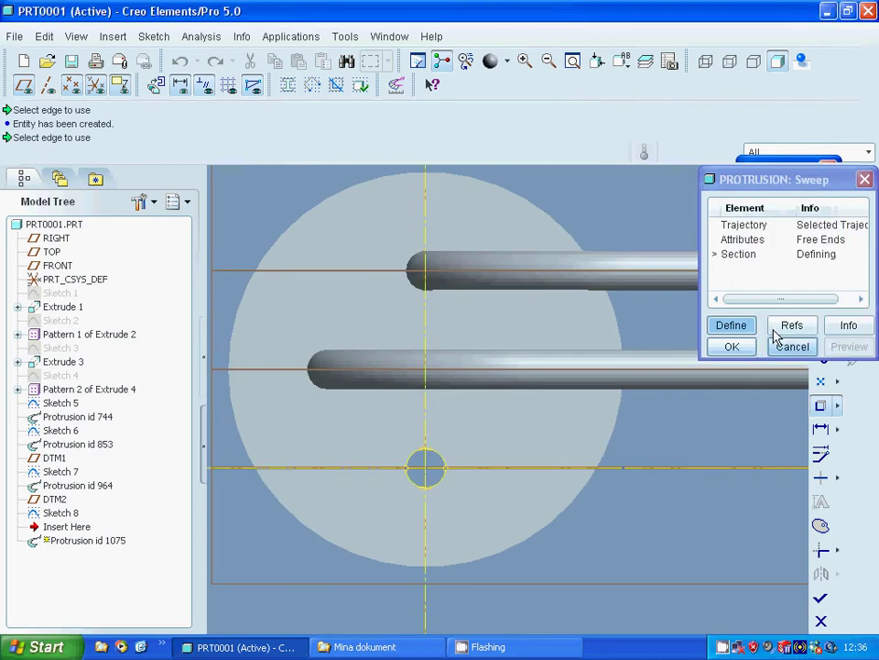
pyautogui.click(821, 598)
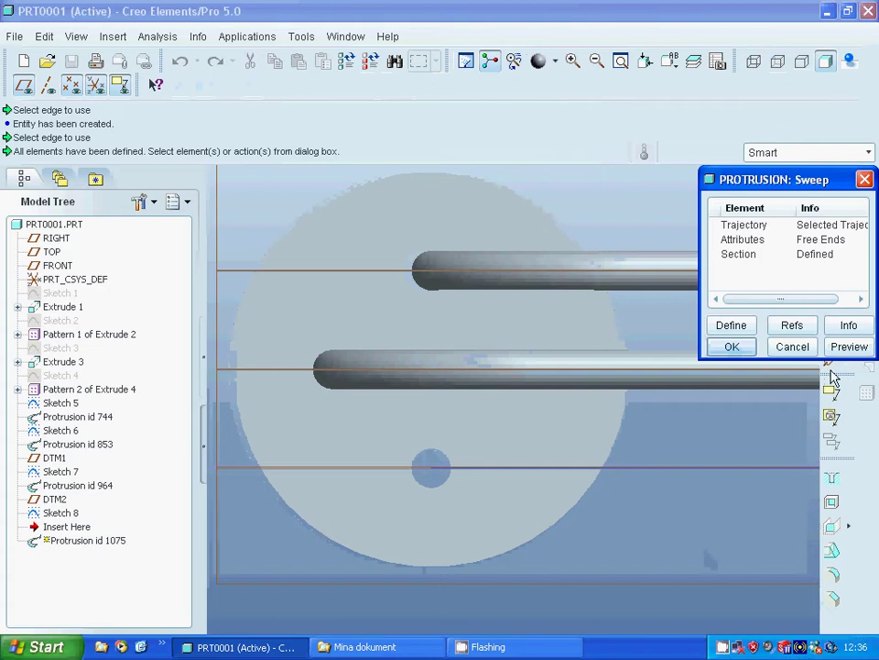
# Preview and complete the fourth tube's sweep, refit the whole model in view and clear the selection
pyautogui.click(848, 346)
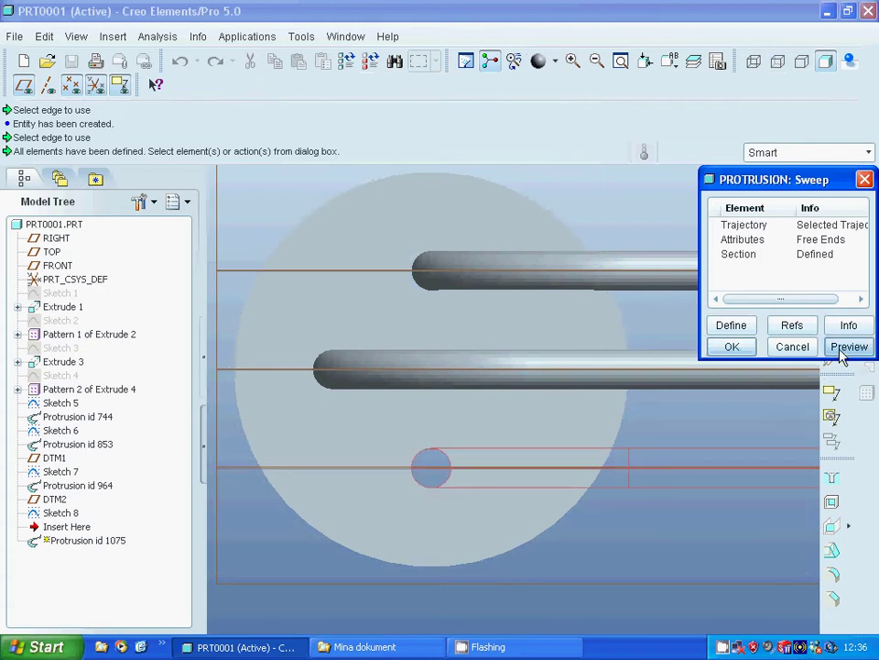
pyautogui.click(733, 348)
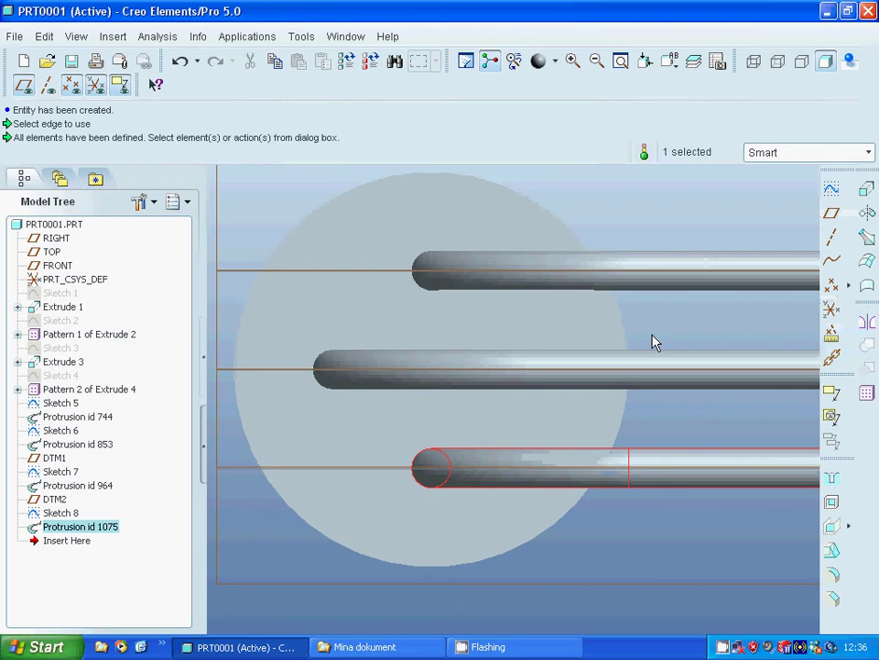
pyautogui.moveTo(656, 343); pyautogui.dragTo(633, 364, button='middle')
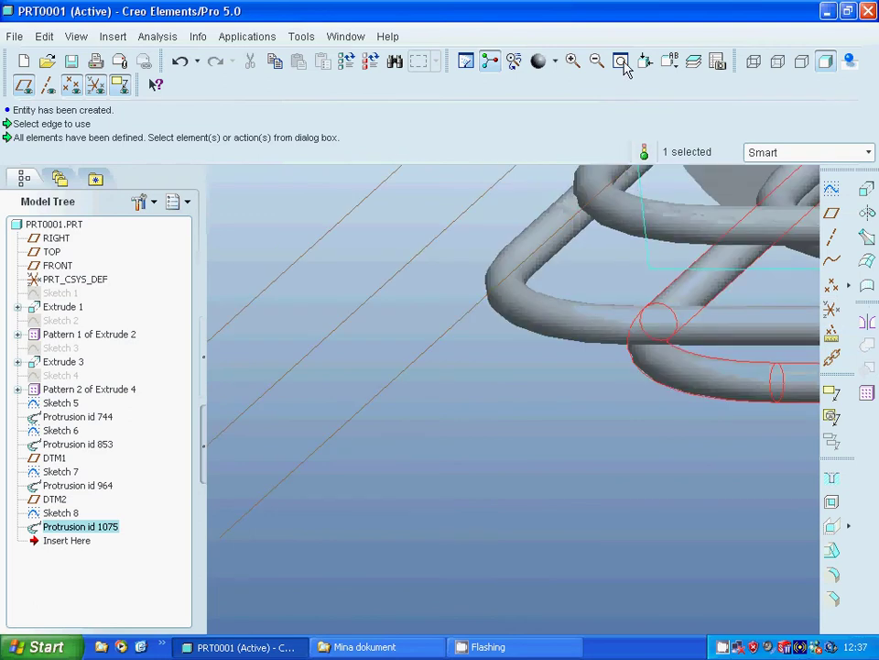
pyautogui.click(620, 61)
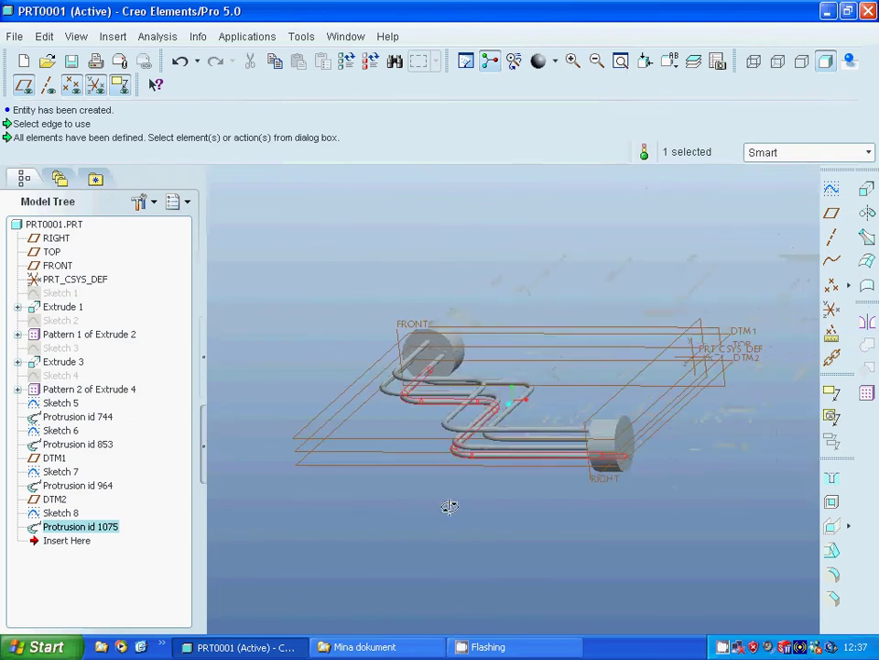
pyautogui.moveTo(449, 507); pyautogui.dragTo(448, 514, button='middle')
pyautogui.click(374, 522)
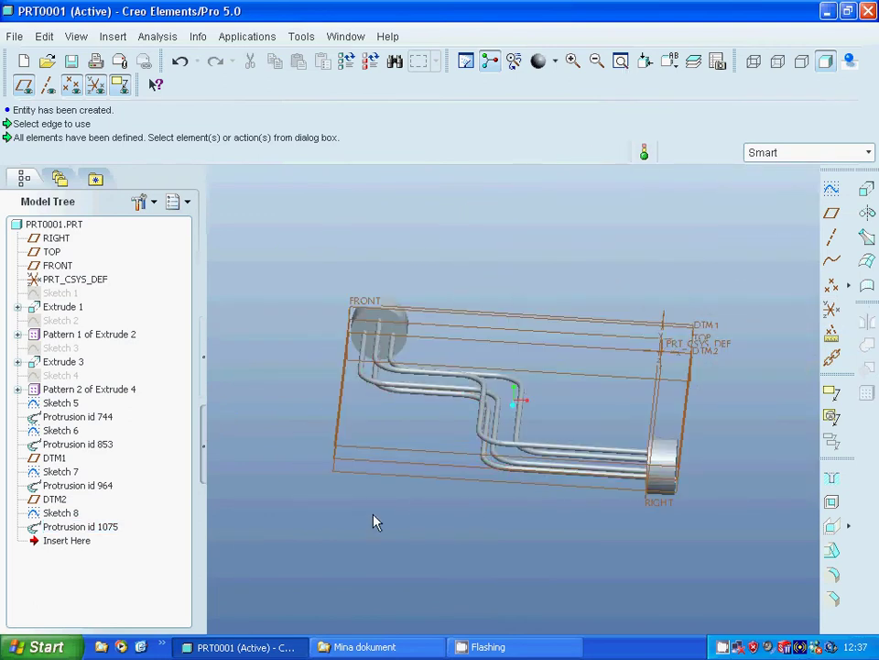
# Switch the part to the Mechanica application for thermal analysis
pyautogui.click(240, 36)
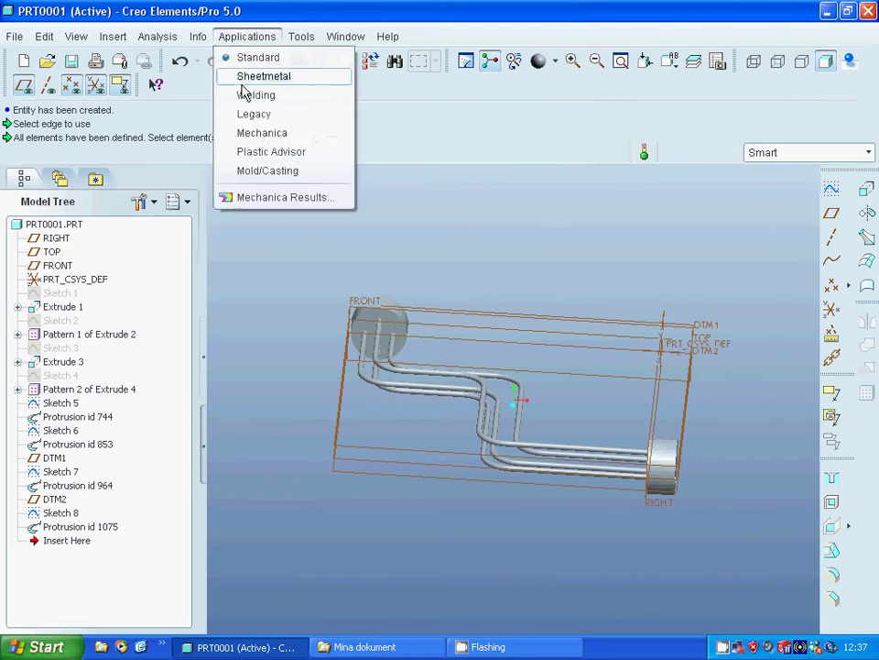
pyautogui.click(261, 133)
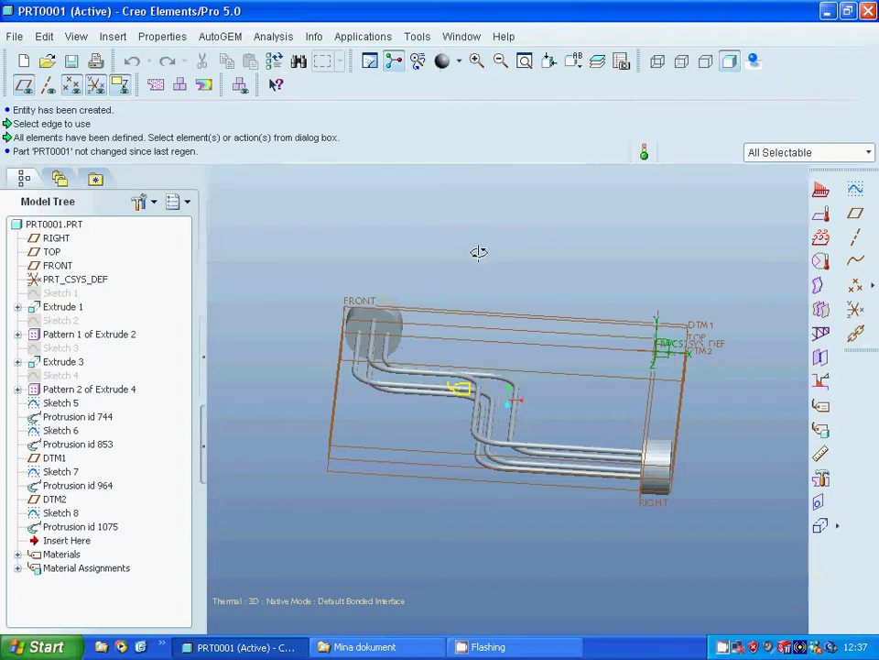
pyautogui.moveTo(478, 253); pyautogui.dragTo(358, 252, button='middle')
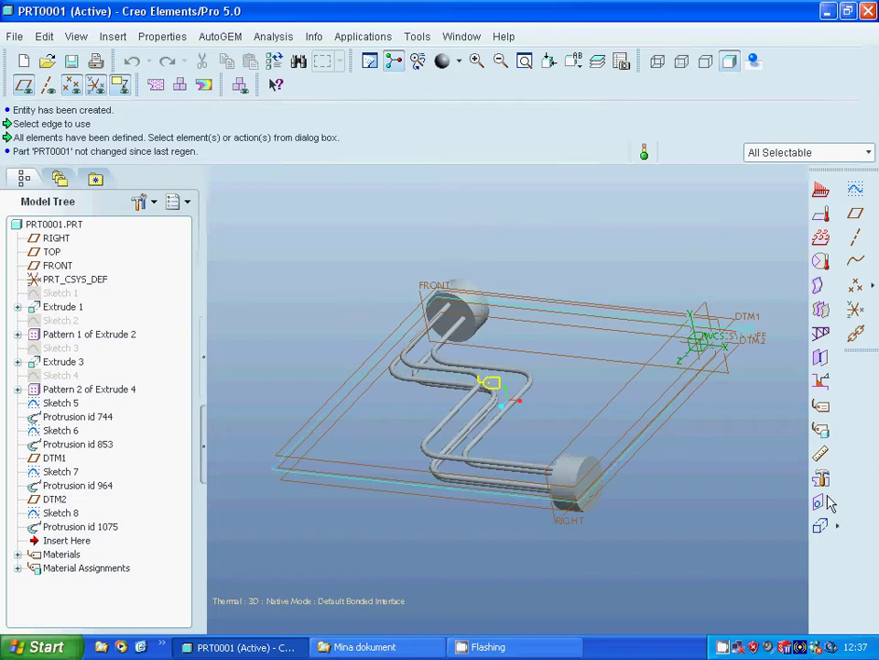
# Assign the material CU to the whole part, replacing the existing material assignment
pyautogui.click(821, 430)
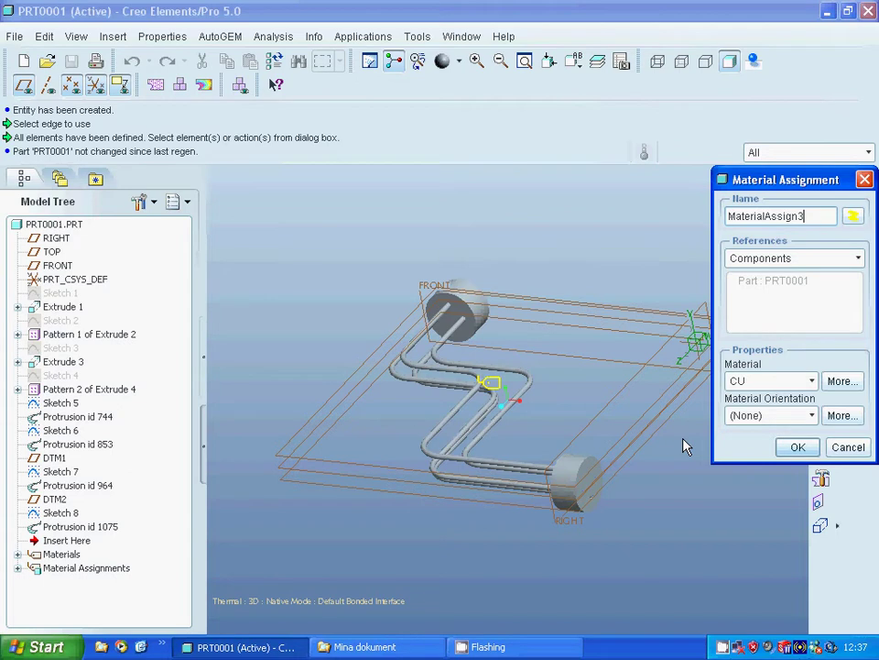
pyautogui.click(840, 384)
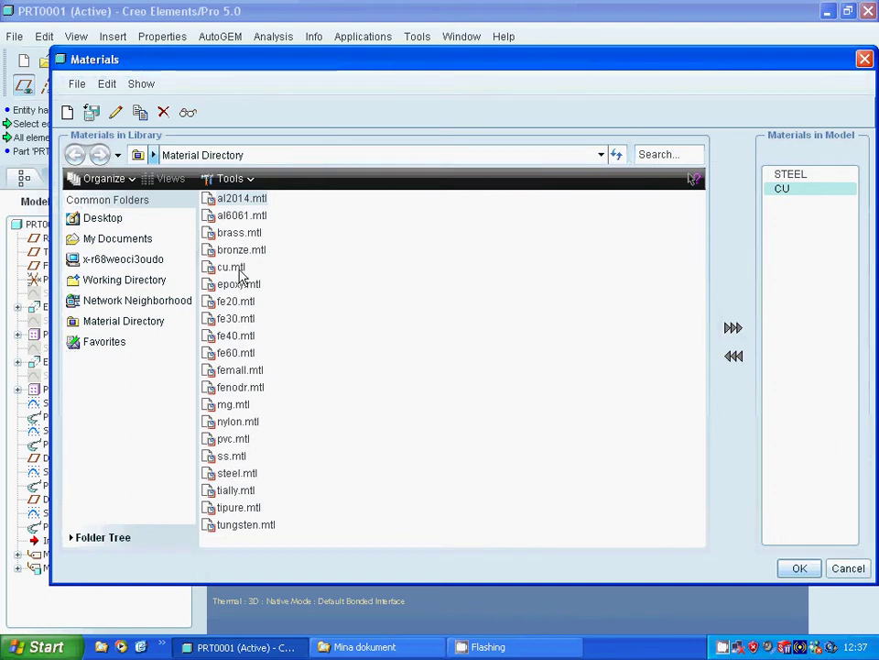
pyautogui.click(807, 571)
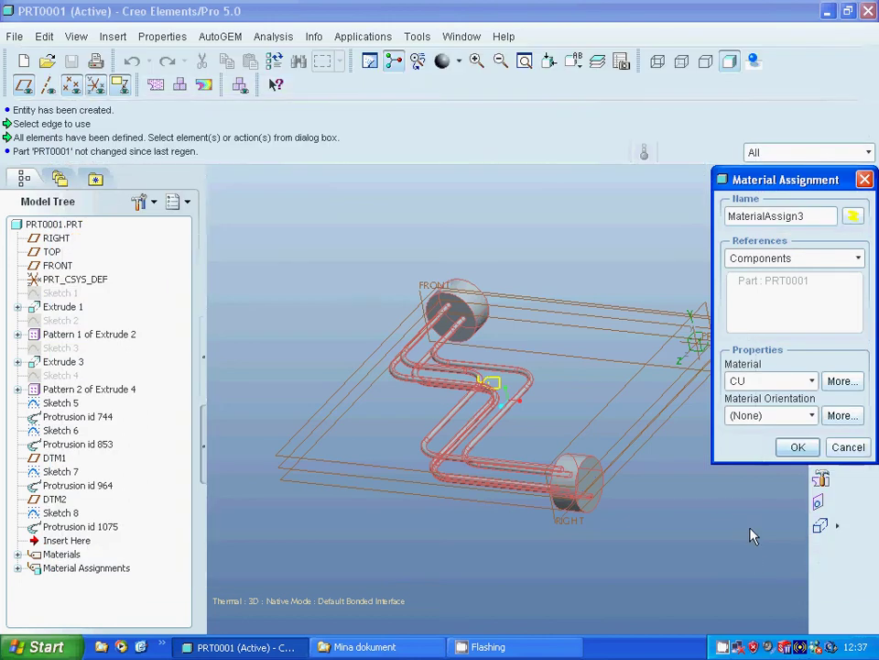
pyautogui.click(795, 447)
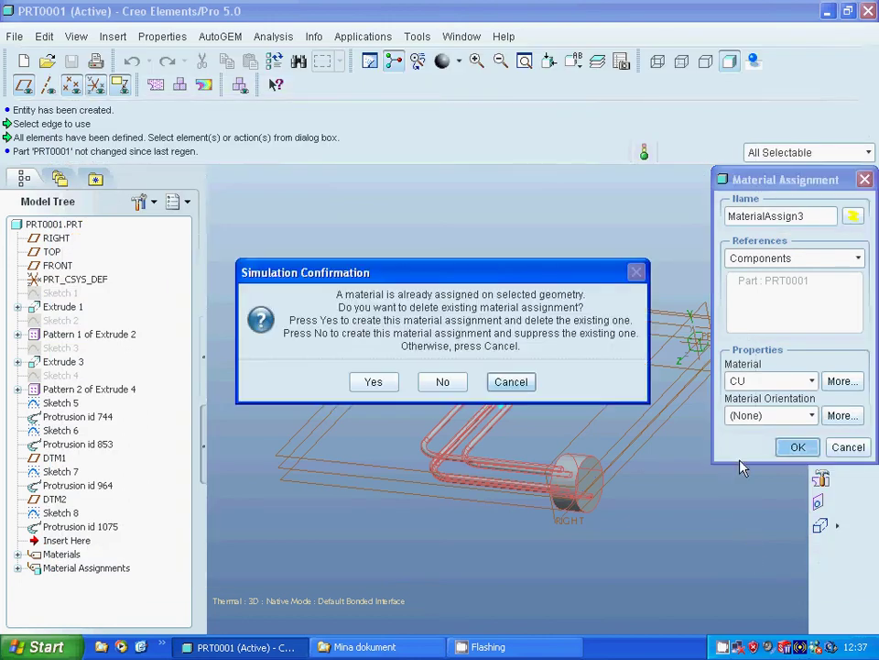
pyautogui.click(386, 393)
pyautogui.click(417, 365)
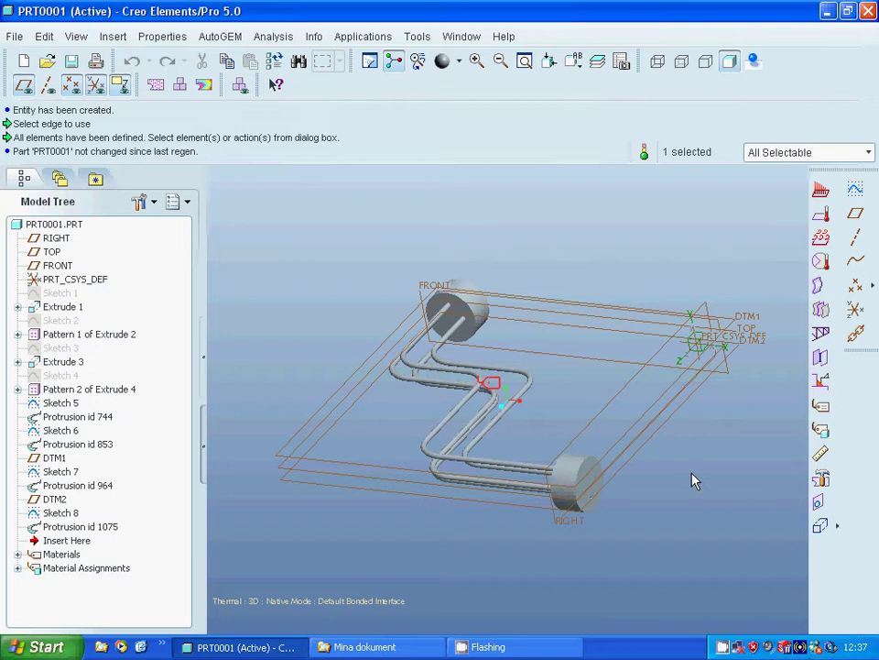
# Start a heat load in ThermLoadSet1 and select the individual surfaces of both end discs as its references
pyautogui.click(821, 190)
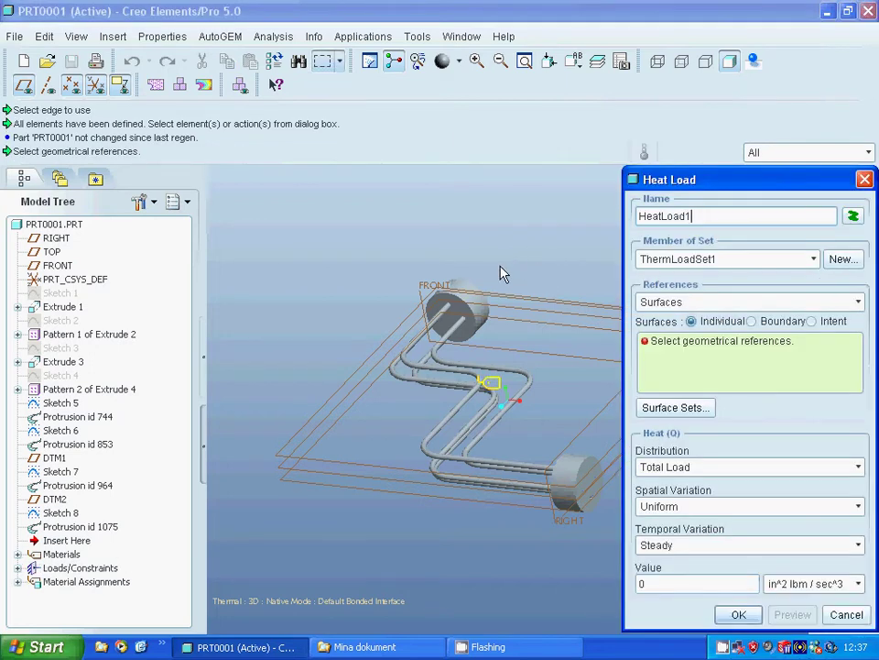
pyautogui.click(455, 316)
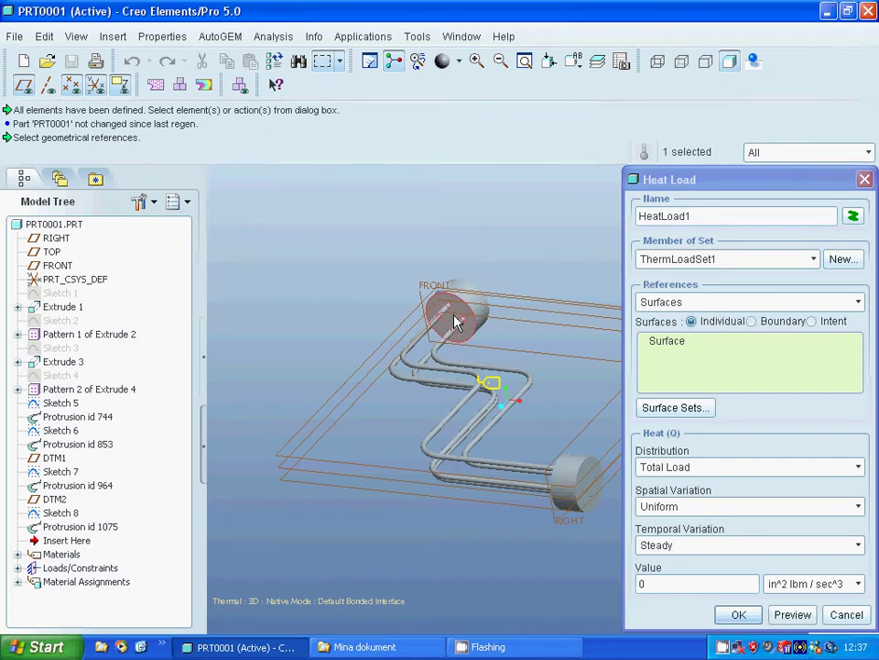
pyautogui.scroll(-10, 465, 299)
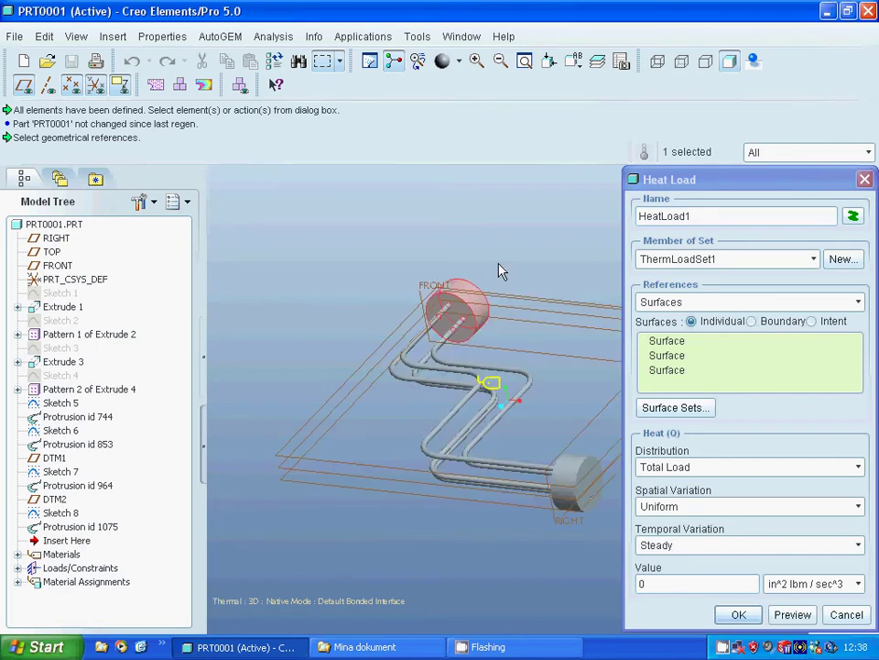
pyautogui.moveTo(494, 275); pyautogui.dragTo(439, 304, button='middle')
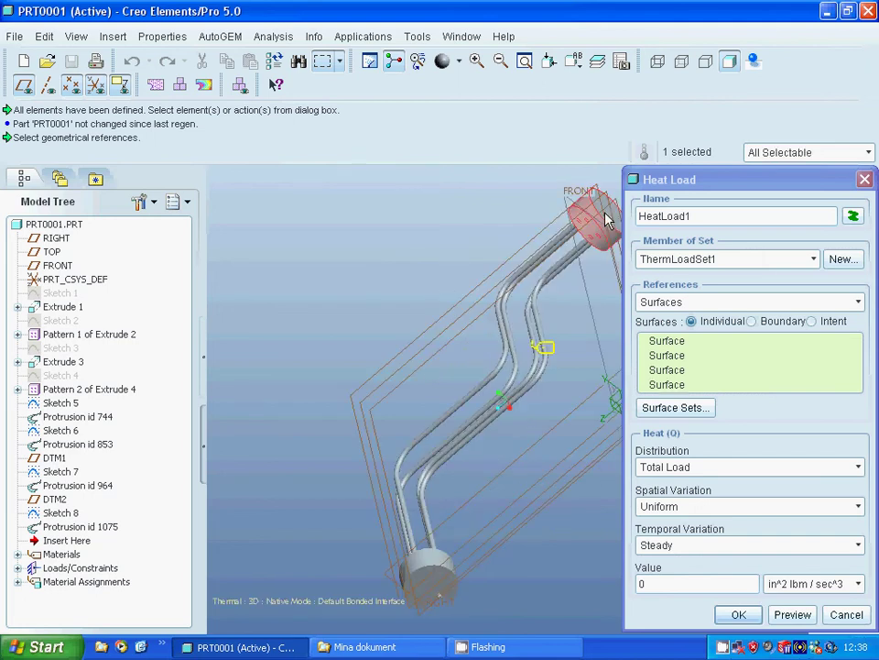
pyautogui.keyDown('ctrl'); pyautogui.click(449, 439); pyautogui.keyUp('ctrl')
pyautogui.keyDown('ctrl'); pyautogui.click(427, 568); pyautogui.keyUp('ctrl')
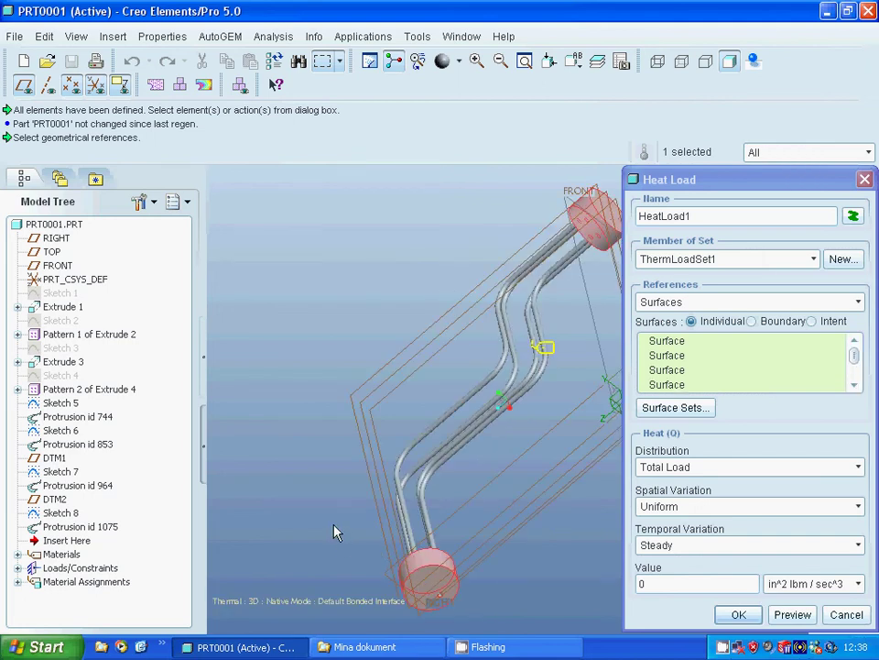
pyautogui.moveTo(335, 532); pyautogui.dragTo(431, 559, button='middle')
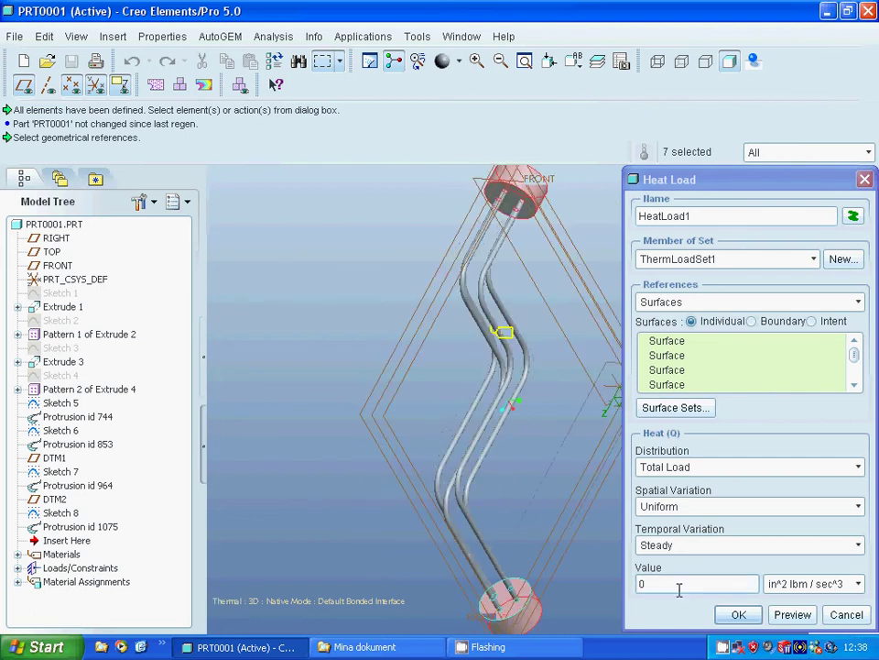
# Set the heat load's total uniform, steady value to 400 W
pyautogui.click(638, 581)
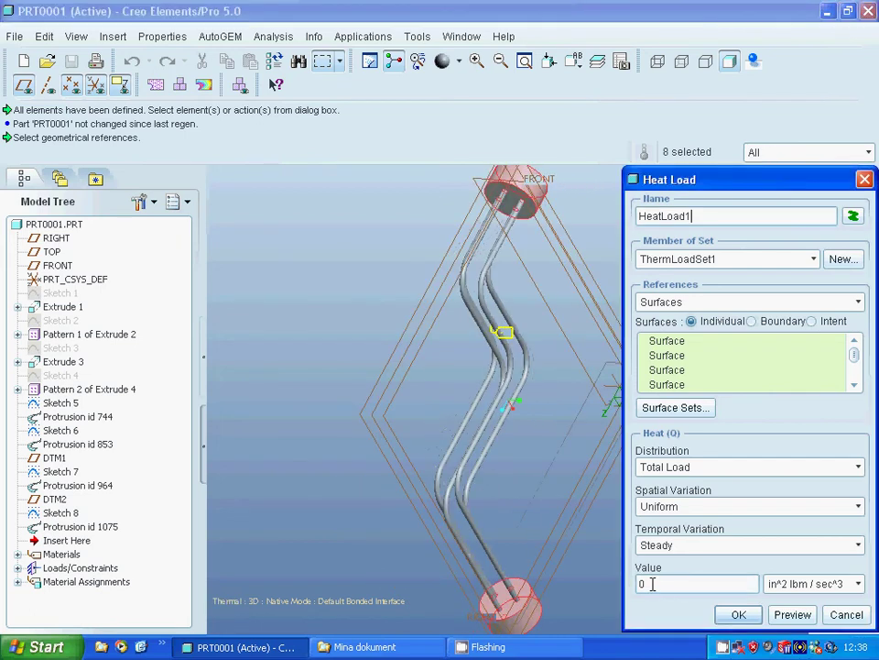
pyautogui.moveTo(652, 582); pyautogui.dragTo(631, 583)
pyautogui.write('400')
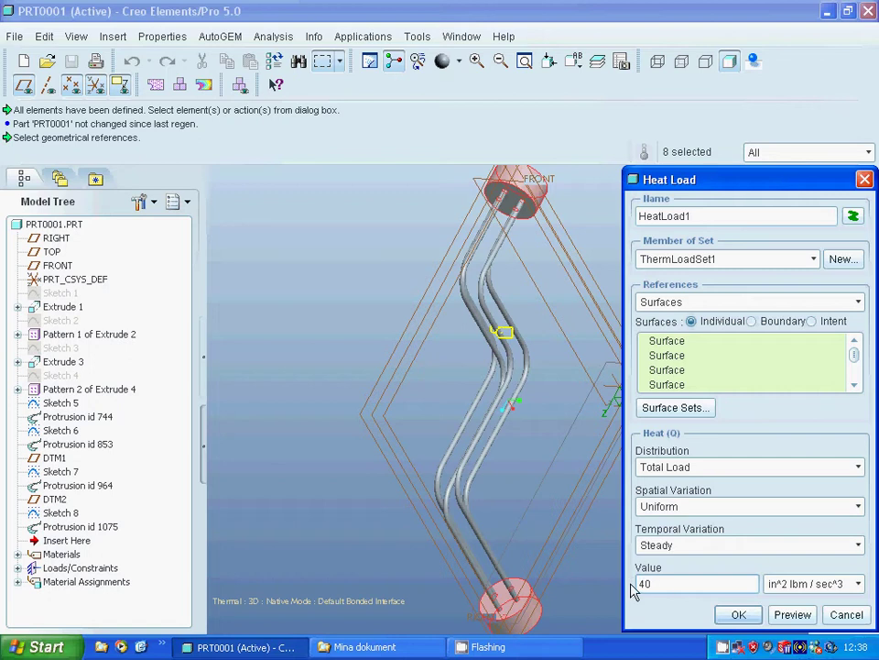
pyautogui.click(861, 585)
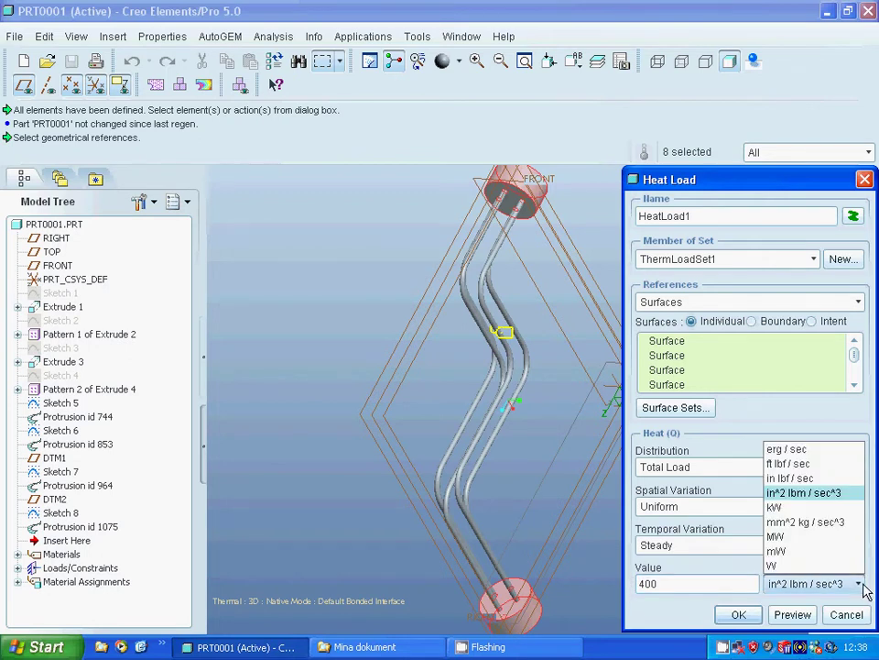
pyautogui.click(855, 514)
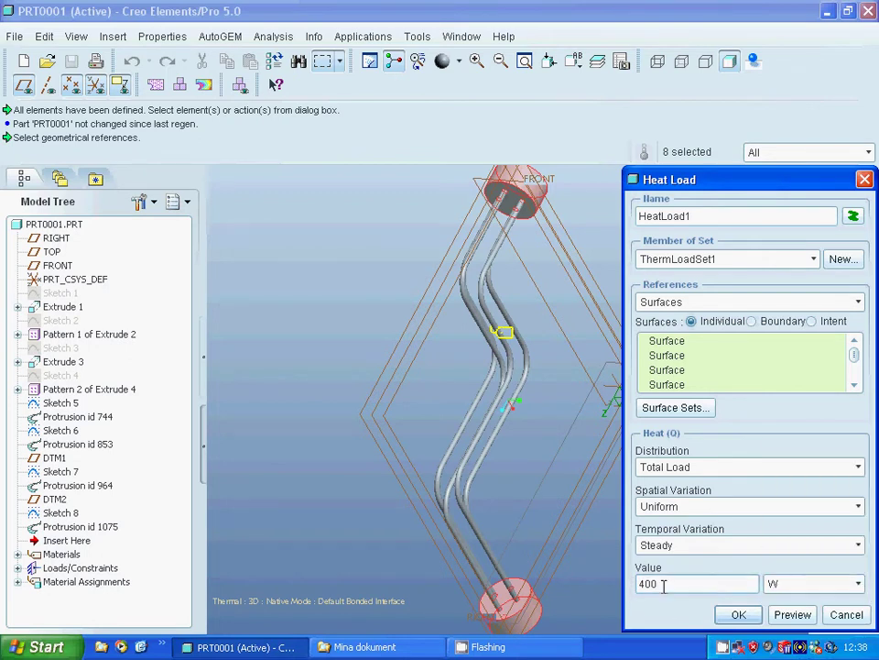
pyautogui.moveTo(663, 587); pyautogui.dragTo(639, 586)
pyautogui.write('1')
pyautogui.doubleClick(632, 584)
pyautogui.write('400')
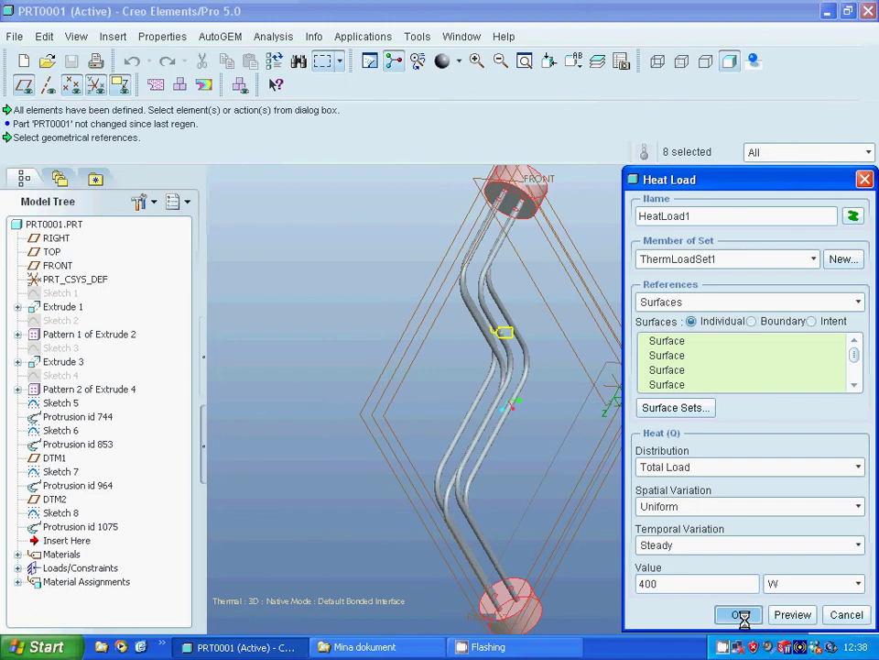
# Accept the heat load and start a convection condition in BndryCondSet1, selecting the individual surfaces of the straight tube segments at the upper disc
pyautogui.click(740, 616)
pyautogui.click(712, 480)
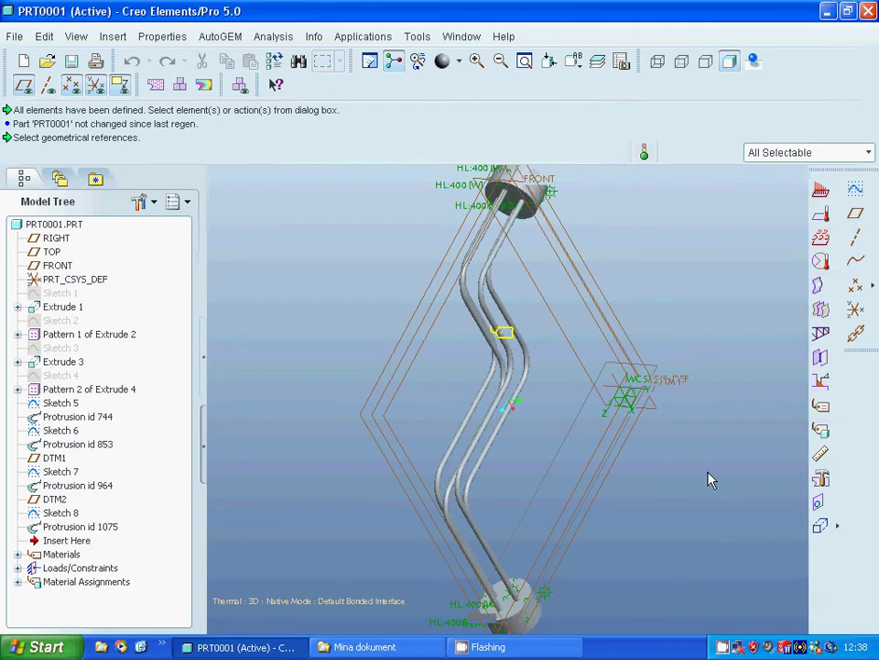
pyautogui.click(819, 263)
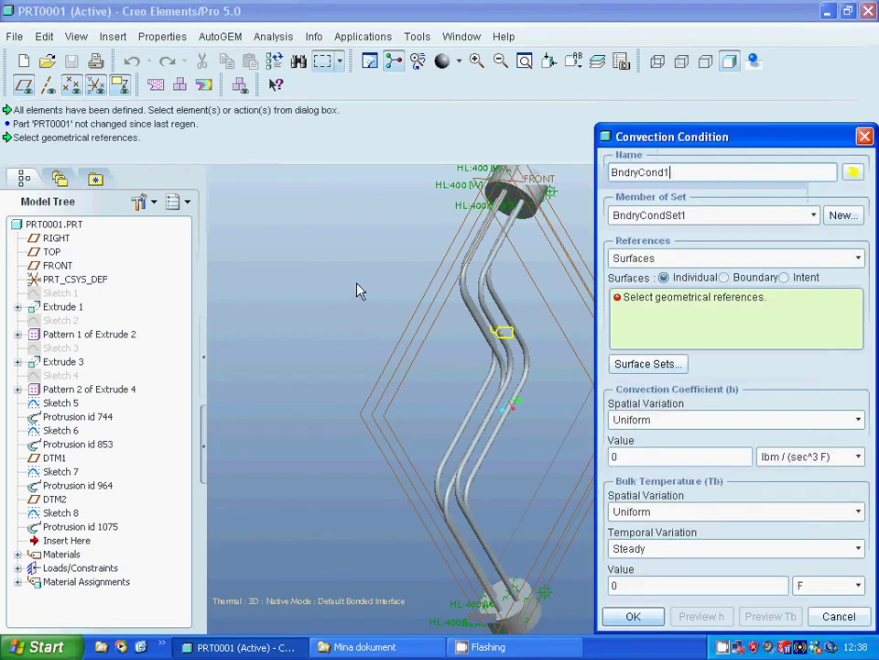
pyautogui.moveTo(334, 299); pyautogui.dragTo(375, 278, button='middle')
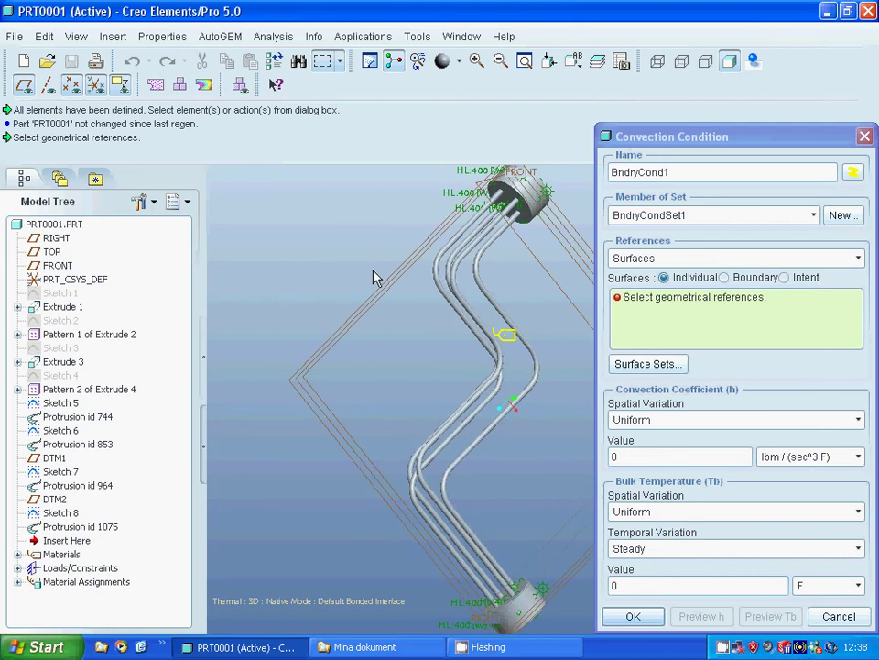
pyautogui.click(455, 243)
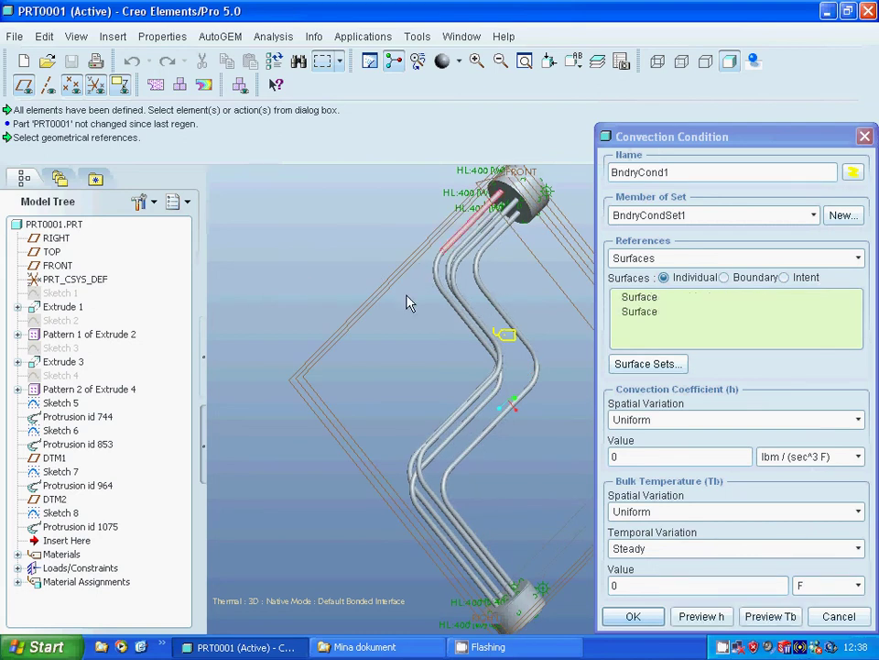
pyautogui.keyDown('ctrl'); pyautogui.click(471, 251); pyautogui.keyUp('ctrl')
pyautogui.keyDown('ctrl'); pyautogui.click(492, 236); pyautogui.keyUp('ctrl')
pyautogui.keyDown('ctrl'); pyautogui.click(496, 225); pyautogui.keyUp('ctrl')
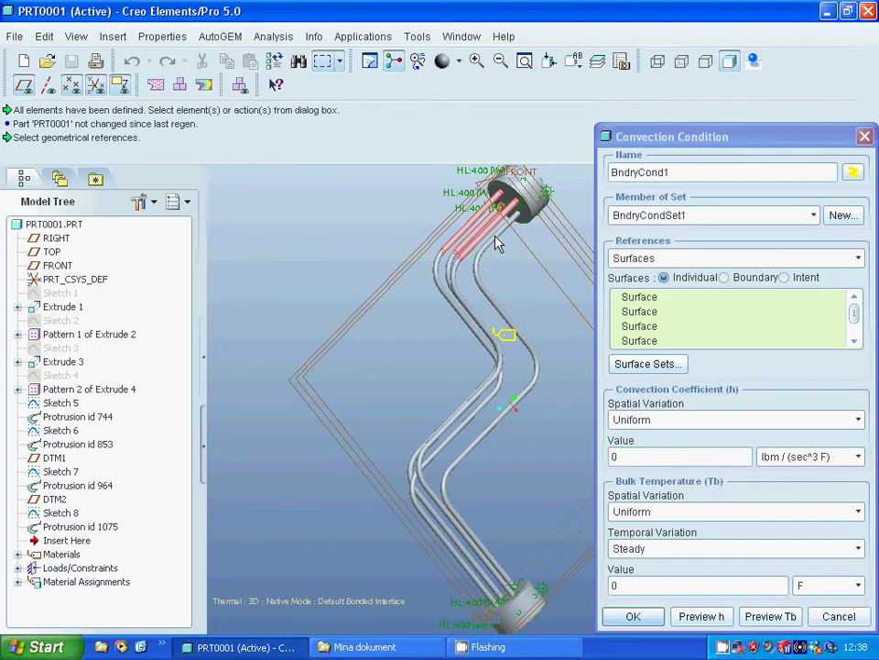
# Add the surfaces of the upper tube bends and the straight segments below them to the convection references
pyautogui.middleClick(440, 262)
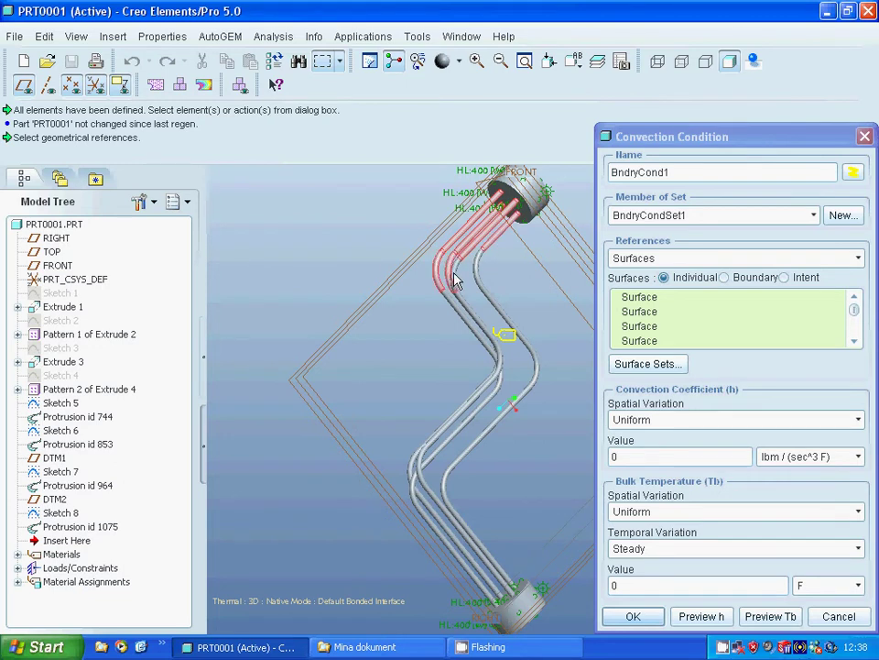
pyautogui.keyDown('ctrl'); pyautogui.click(455, 278); pyautogui.keyUp('ctrl')
pyautogui.keyDown('ctrl'); pyautogui.click(477, 273); pyautogui.keyUp('ctrl')
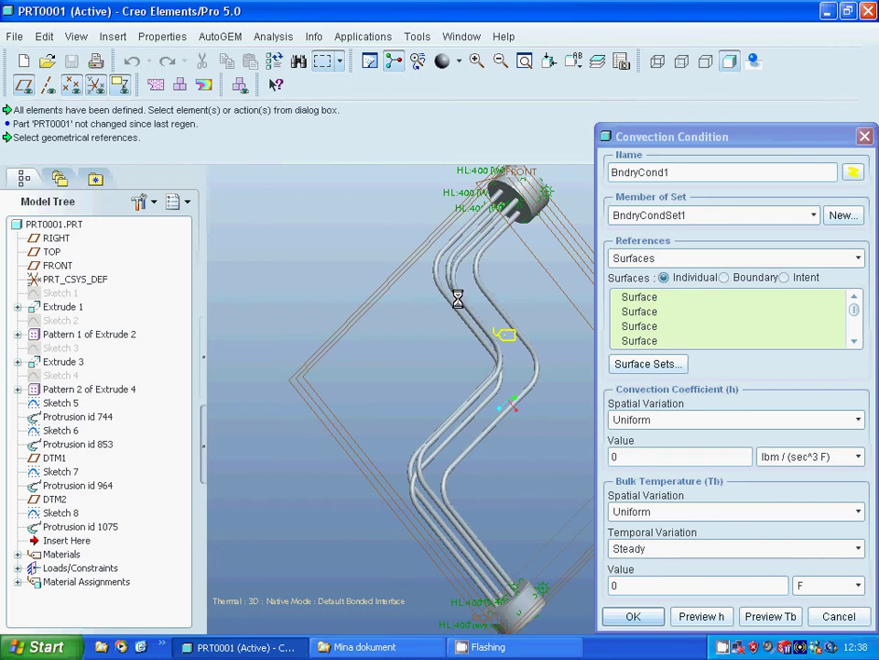
pyautogui.keyDown('ctrl'); pyautogui.click(454, 312); pyautogui.keyUp('ctrl')
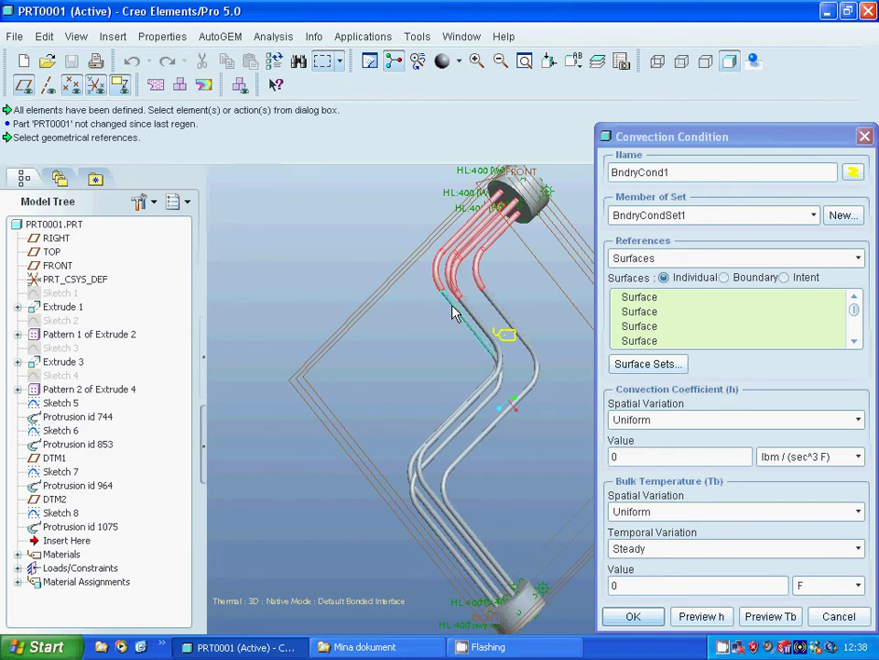
pyautogui.moveTo(417, 332); pyautogui.dragTo(446, 332, button='middle')
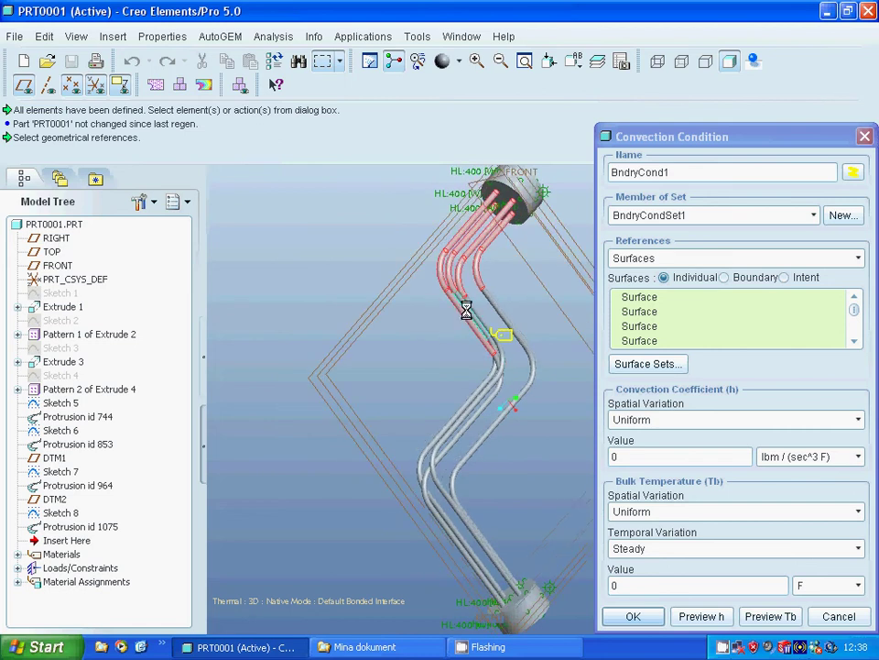
pyautogui.click(495, 315)
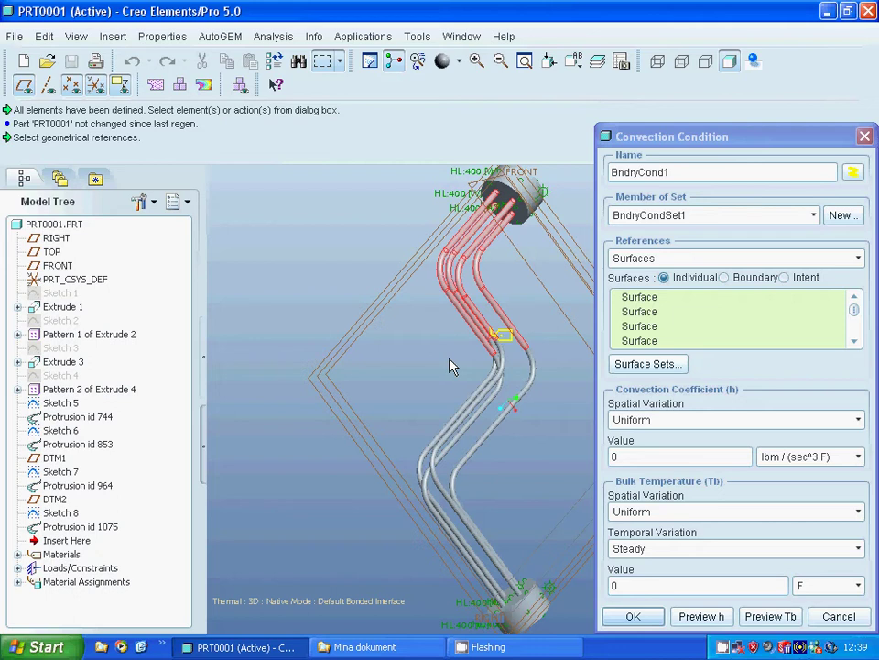
# Add the remaining tube surfaces, from the middle bends down to the lower disc, to the convection references
pyautogui.moveTo(451, 364); pyautogui.dragTo(487, 370, button='middle')
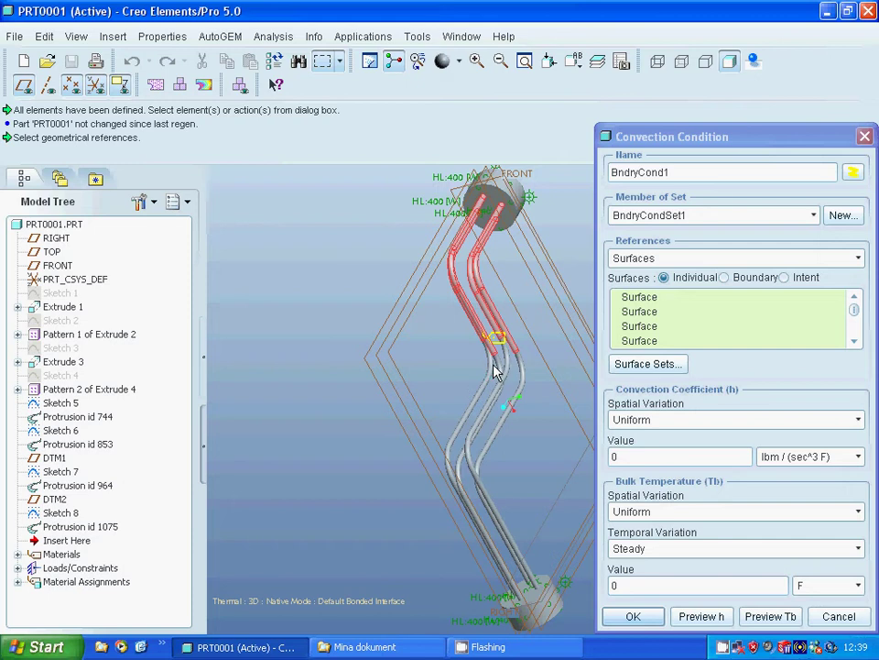
pyautogui.keyDown('ctrl'); pyautogui.click(494, 366); pyautogui.keyUp('ctrl')
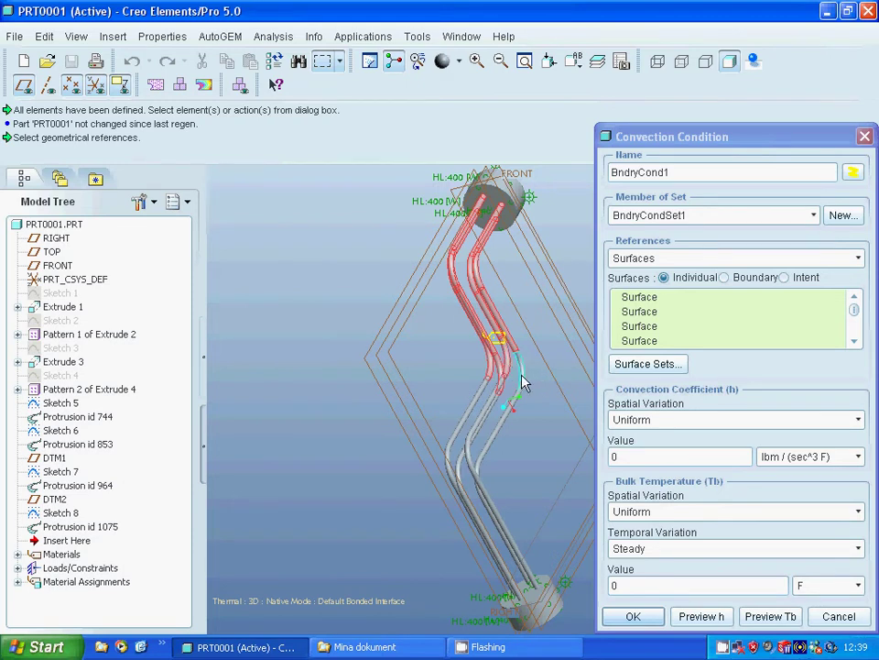
pyautogui.keyDown('ctrl'); pyautogui.click(474, 408); pyautogui.keyUp('ctrl')
pyautogui.keyDown('ctrl'); pyautogui.click(492, 417); pyautogui.keyUp('ctrl')
pyautogui.keyDown('ctrl'); pyautogui.click(454, 463); pyautogui.keyUp('ctrl')
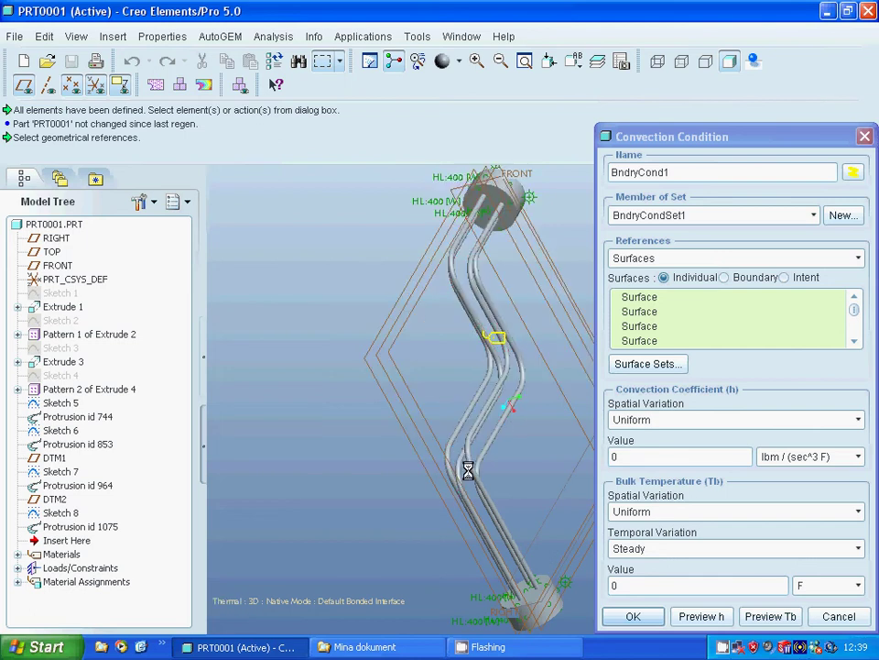
pyautogui.keyDown('ctrl'); pyautogui.click(474, 474); pyautogui.keyUp('ctrl')
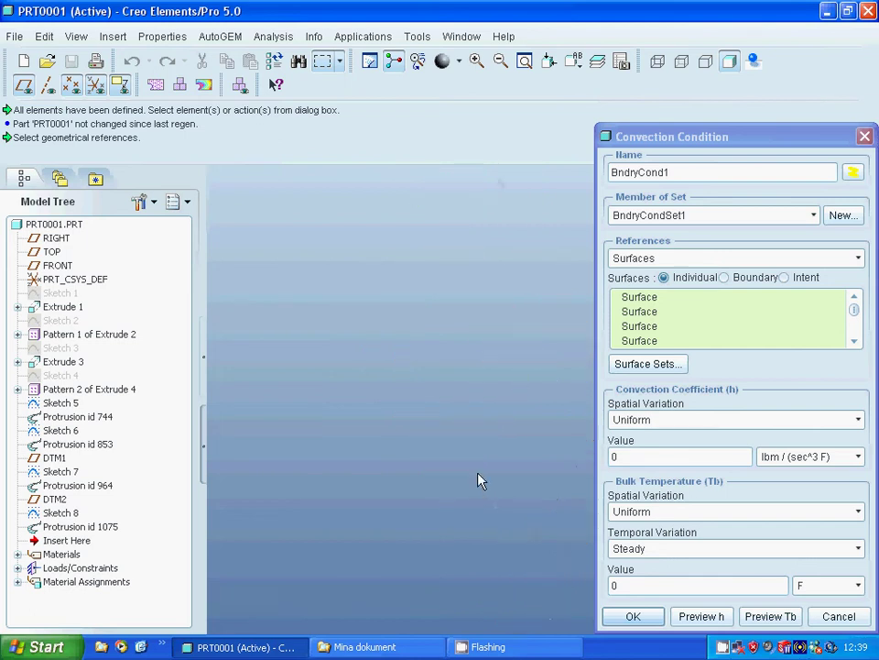
pyautogui.keyDown('ctrl'); pyautogui.click(462, 504); pyautogui.keyUp('ctrl')
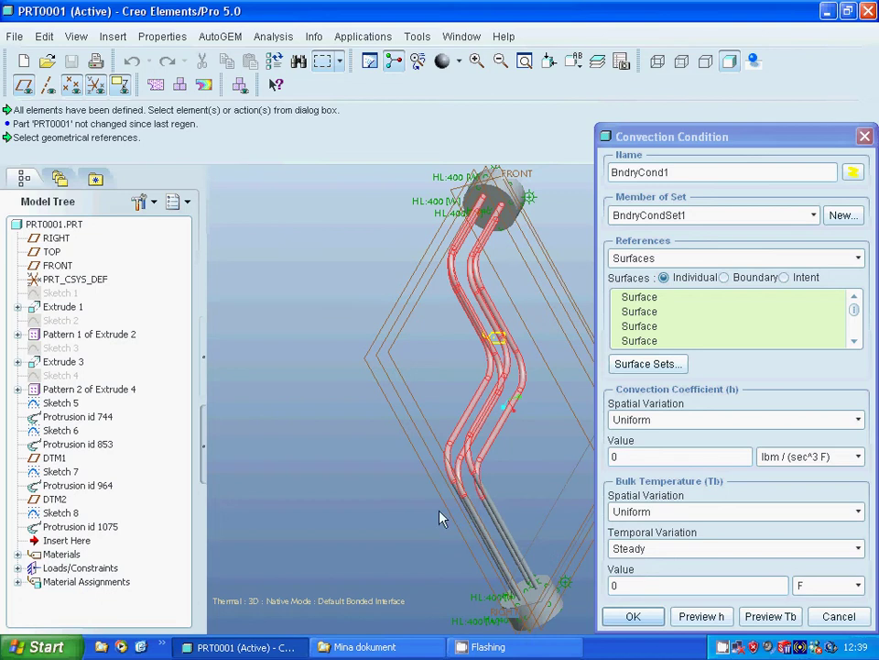
pyautogui.moveTo(380, 492)
pyautogui.mouseDown(button='middle')
pyautogui.moveTo(392, 481)
pyautogui.moveTo(390, 492)
pyautogui.mouseUp(button='middle')
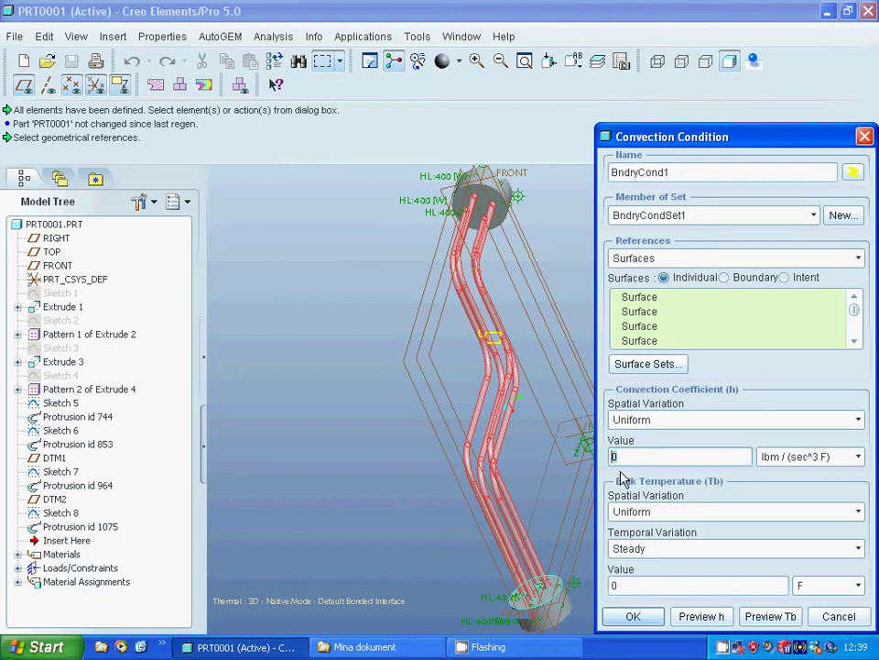
# Set the uniform convection coefficient to 100 W / (m^2 K)
pyautogui.write('100')
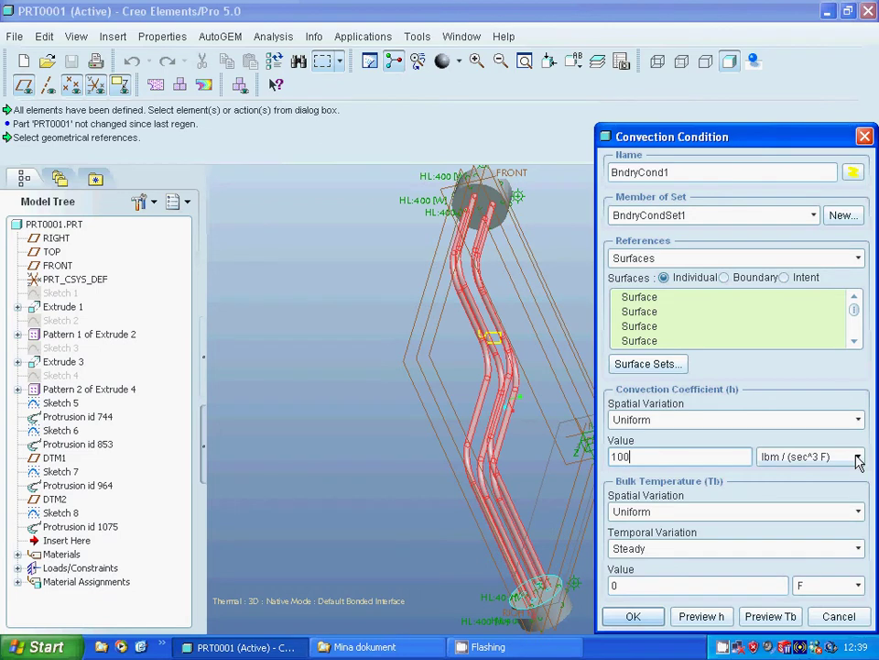
pyautogui.click(858, 458)
pyautogui.click(770, 562)
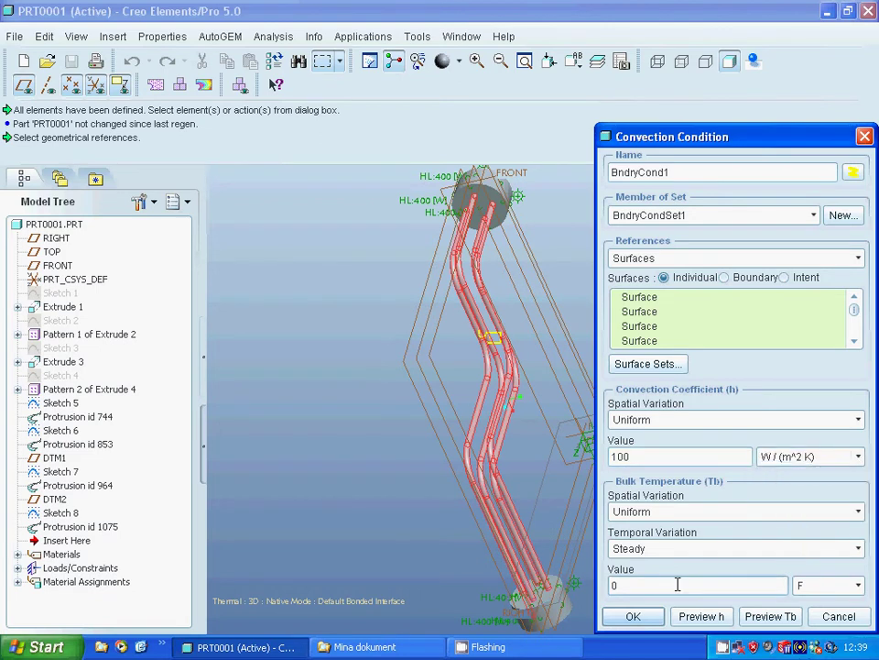
# Set the uniform, steady bulk temperature to 100 C and accept the convection condition
pyautogui.click(616, 584)
pyautogui.write('100')
pyautogui.click(859, 586)
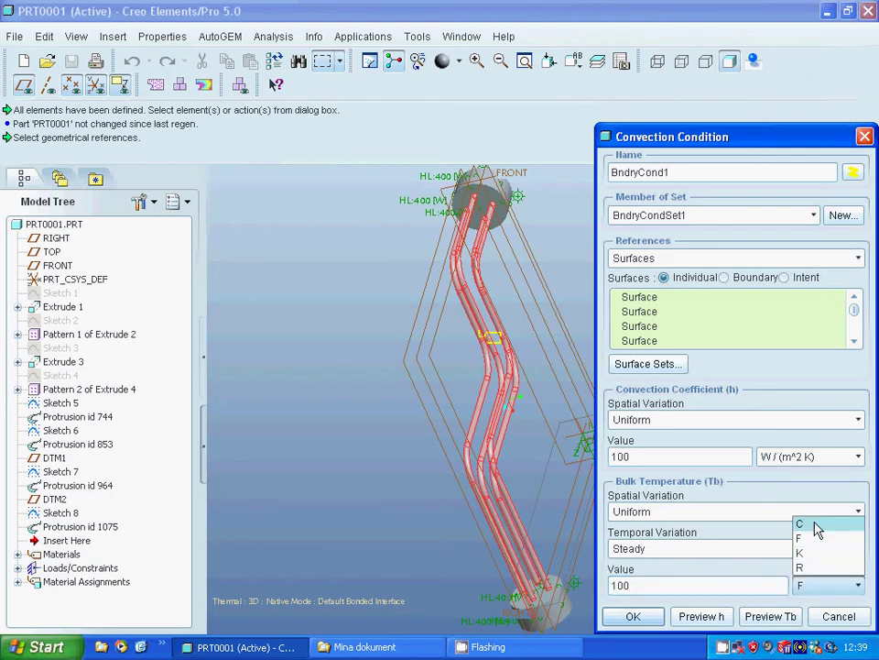
pyautogui.click(811, 522)
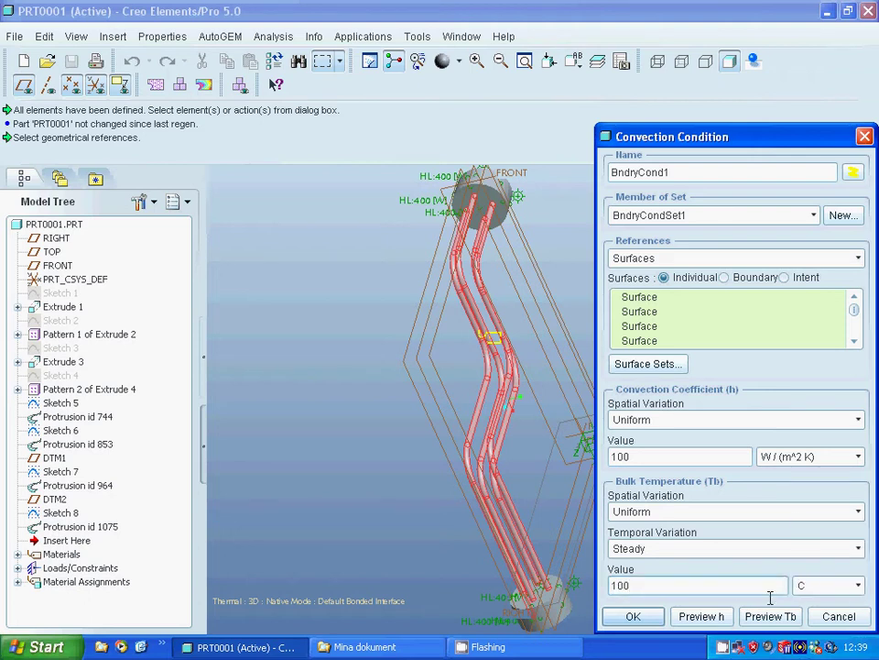
pyautogui.click(633, 617)
pyautogui.click(651, 556)
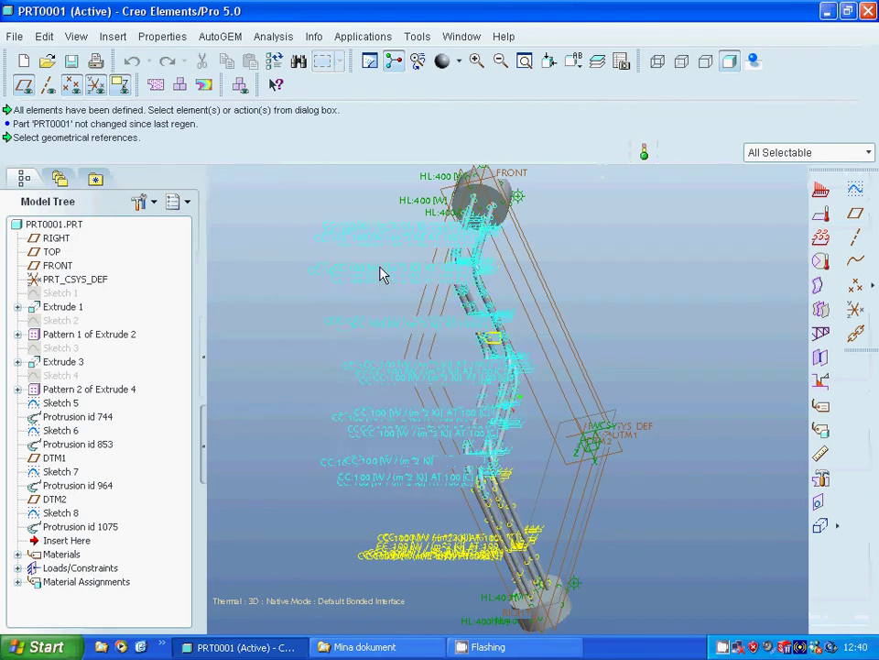
# Create a steady state thermal analysis named Analysis1 using BndryCondSet1, ThermLoadSet1 and Single-Pass Adaptive convergence
pyautogui.click(179, 84)
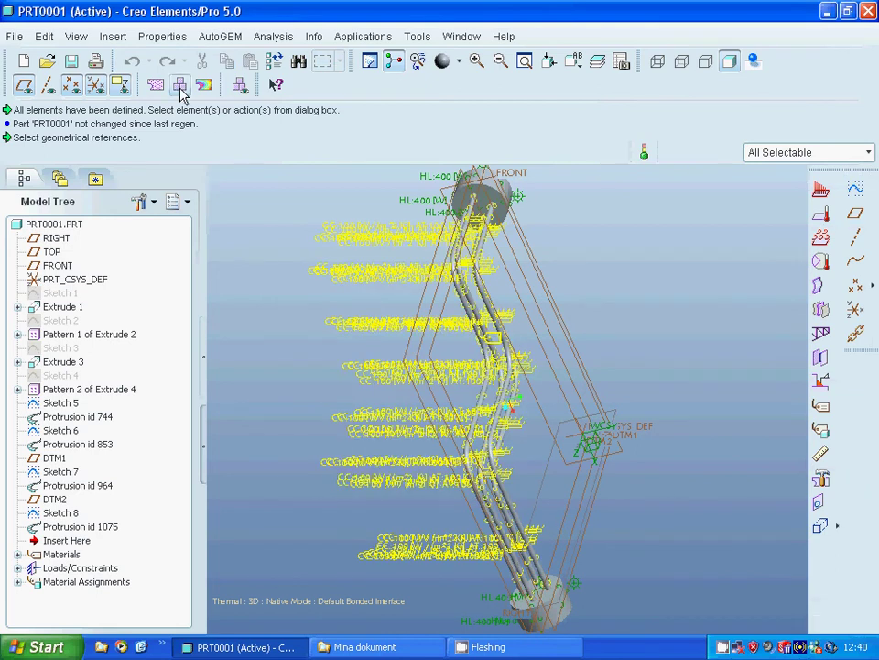
pyautogui.click(240, 213)
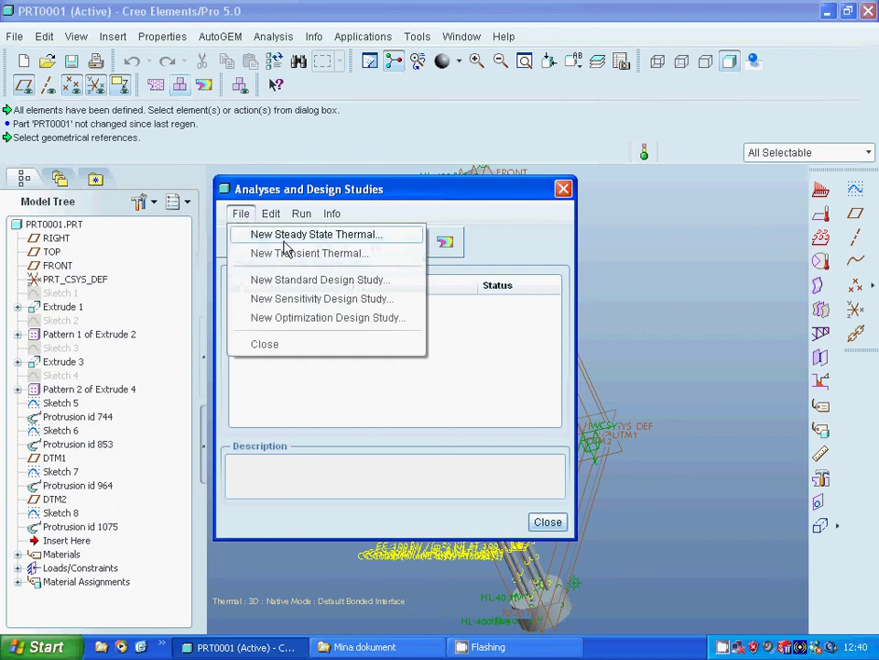
pyautogui.click(280, 234)
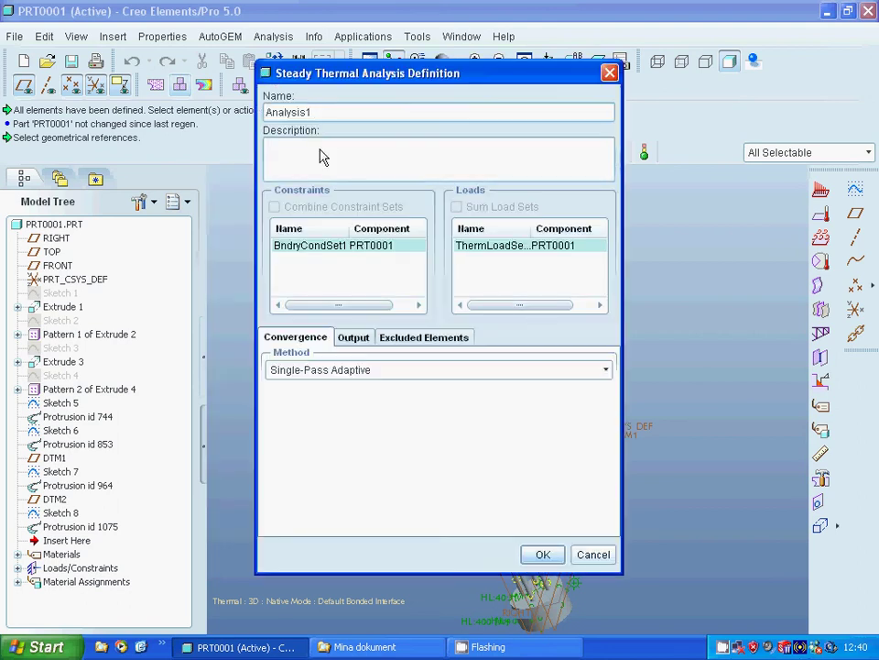
pyautogui.click(541, 556)
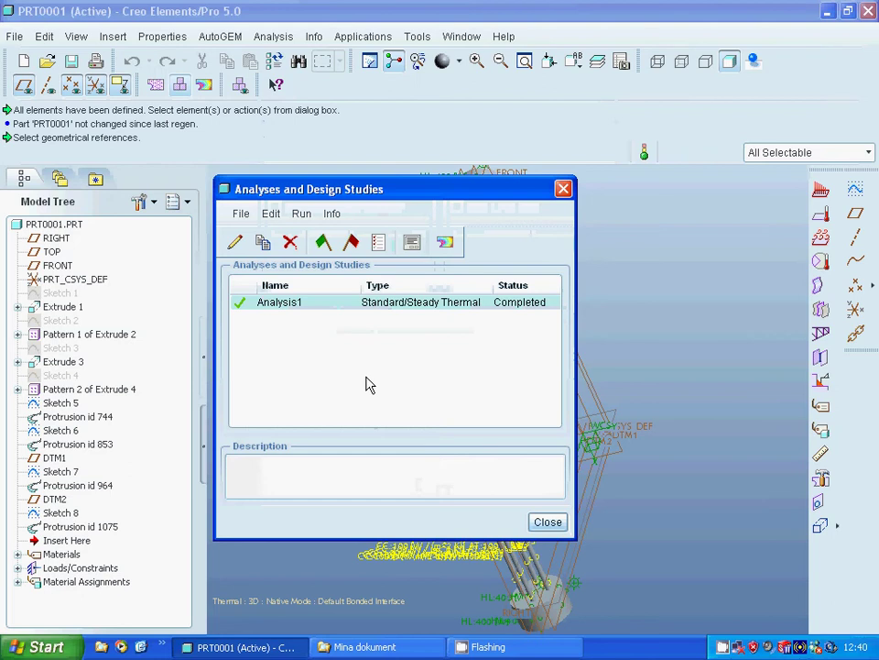
# Run Analysis1 with interactive diagnostics, deleting its existing output files, and close the diagnostics after the run
pyautogui.click(323, 242)
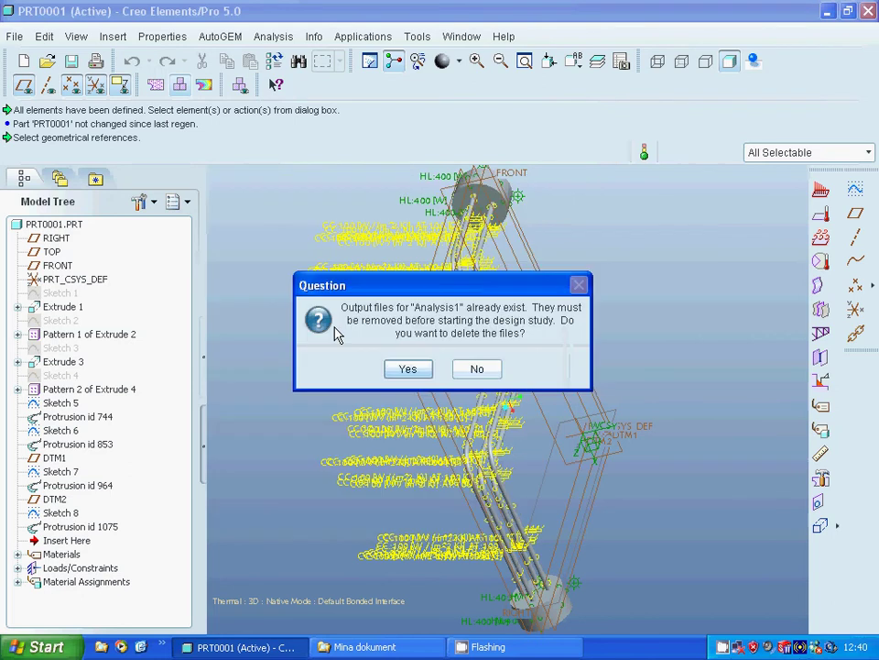
pyautogui.click(404, 369)
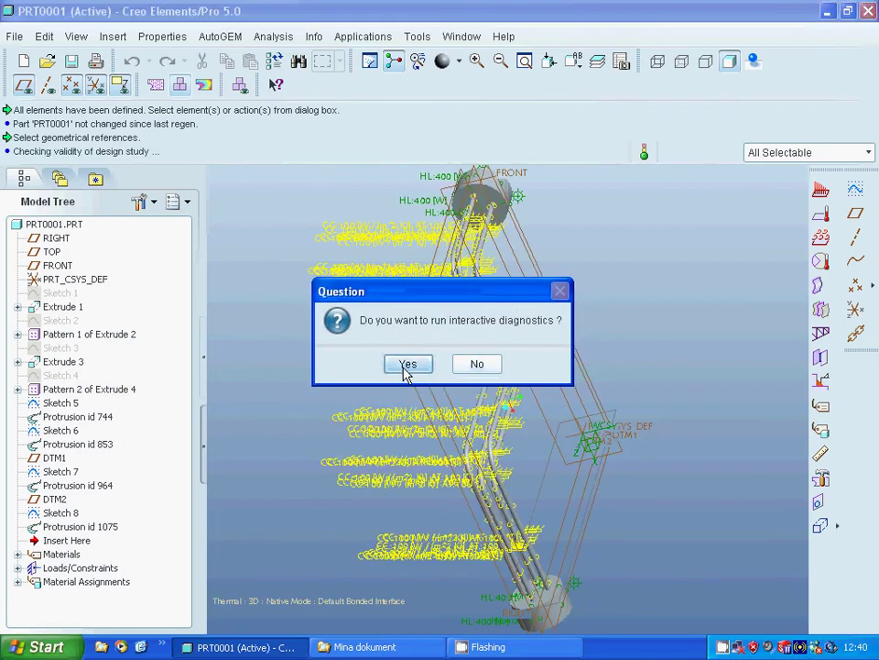
pyautogui.click(406, 364)
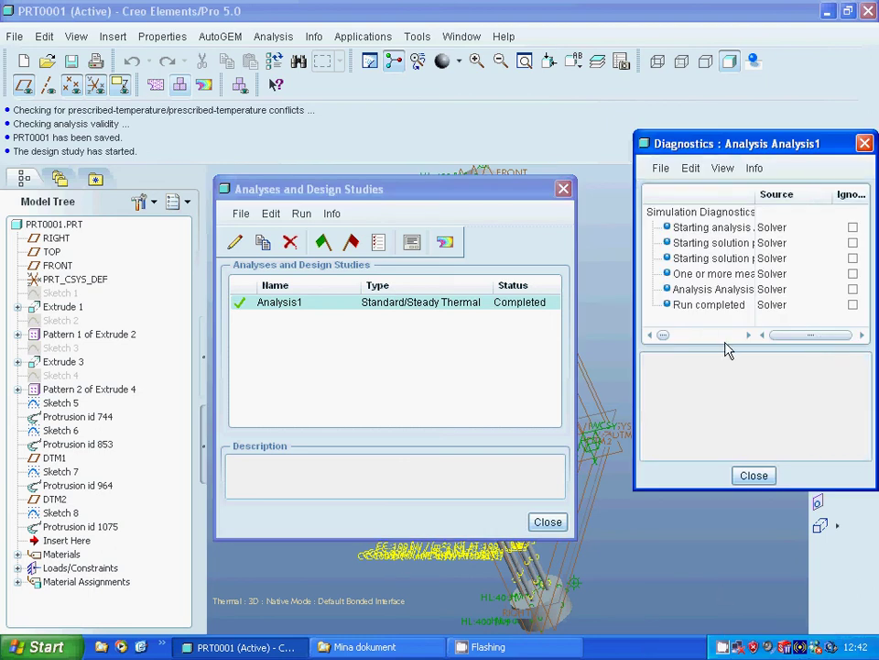
pyautogui.click(754, 476)
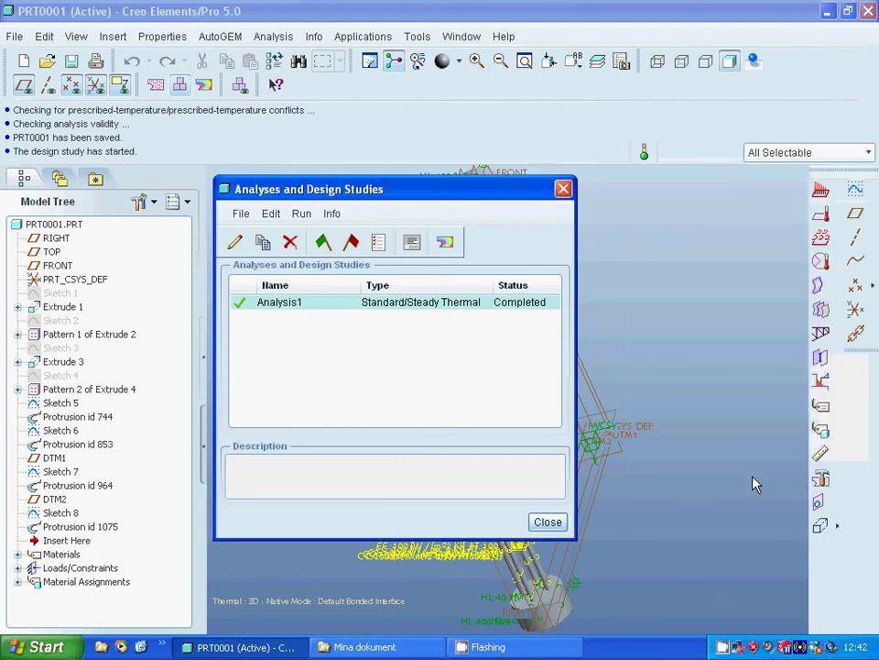
# Show the Analysis1 results as a Fringe display of Temperature in C and inspect the tubes and discs
pyautogui.click(445, 242)
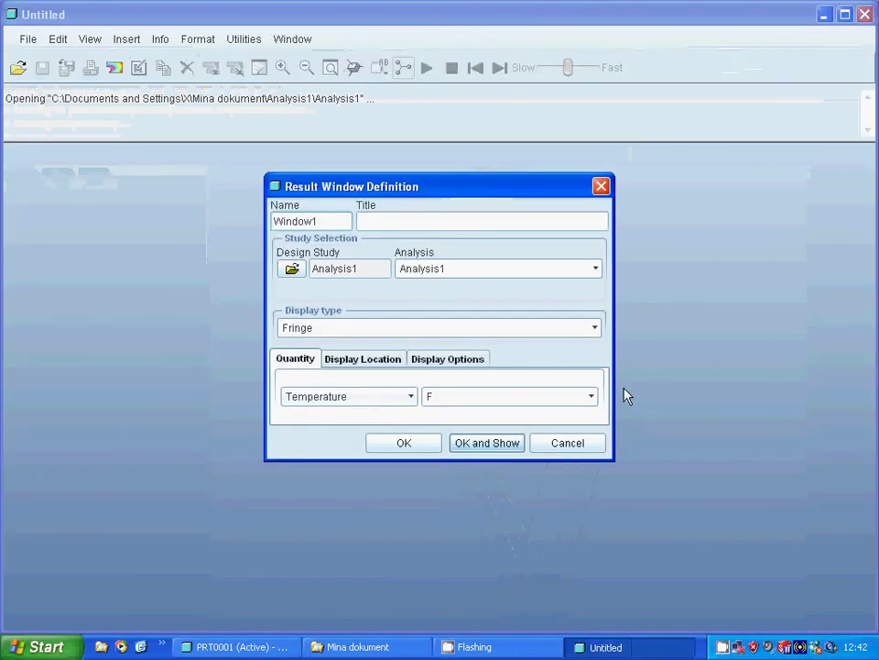
pyautogui.click(592, 397)
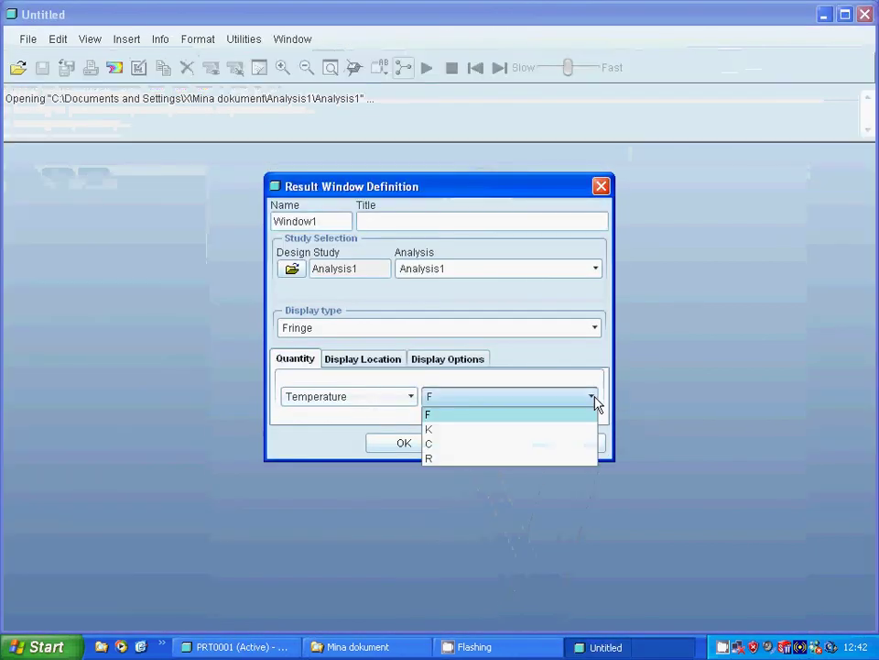
pyautogui.click(482, 445)
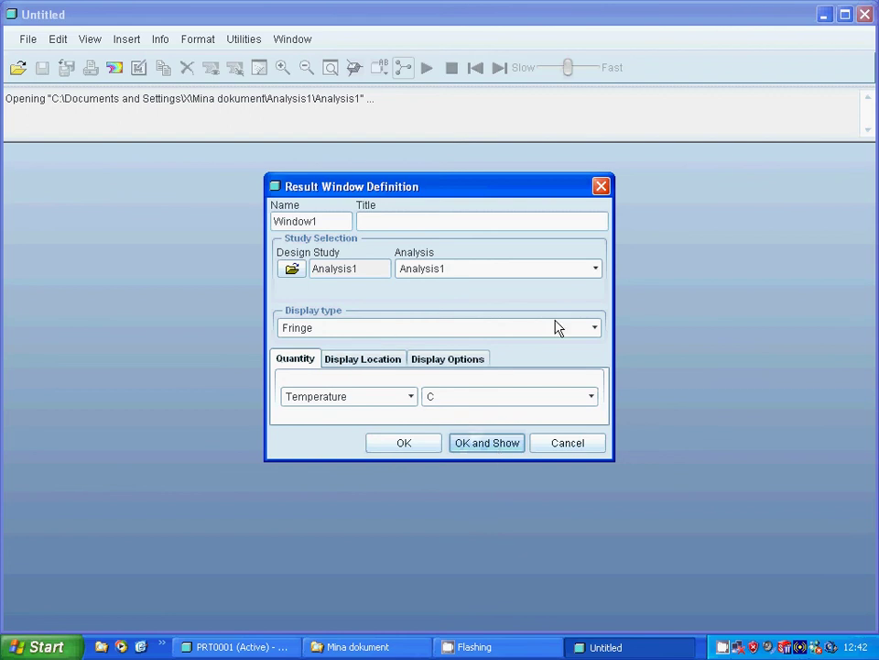
pyautogui.click(598, 330)
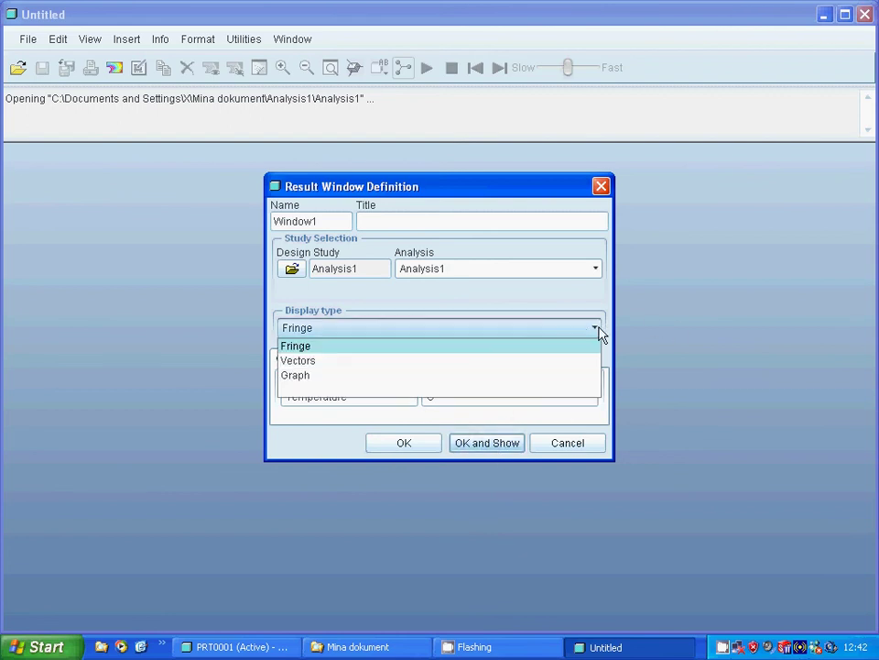
pyautogui.click(341, 351)
pyautogui.click(479, 444)
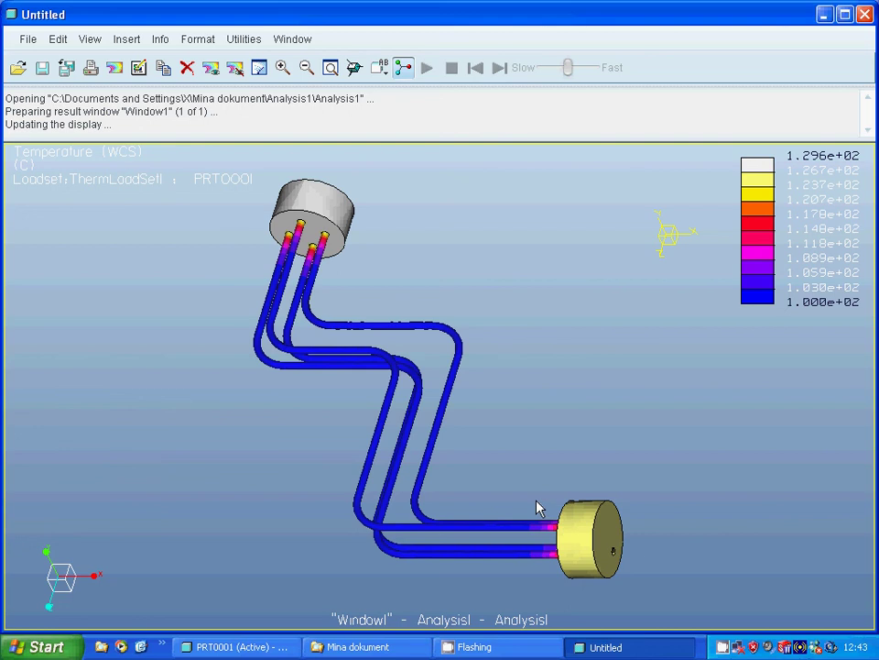
pyautogui.moveTo(540, 507); pyautogui.dragTo(613, 475, button='middle')
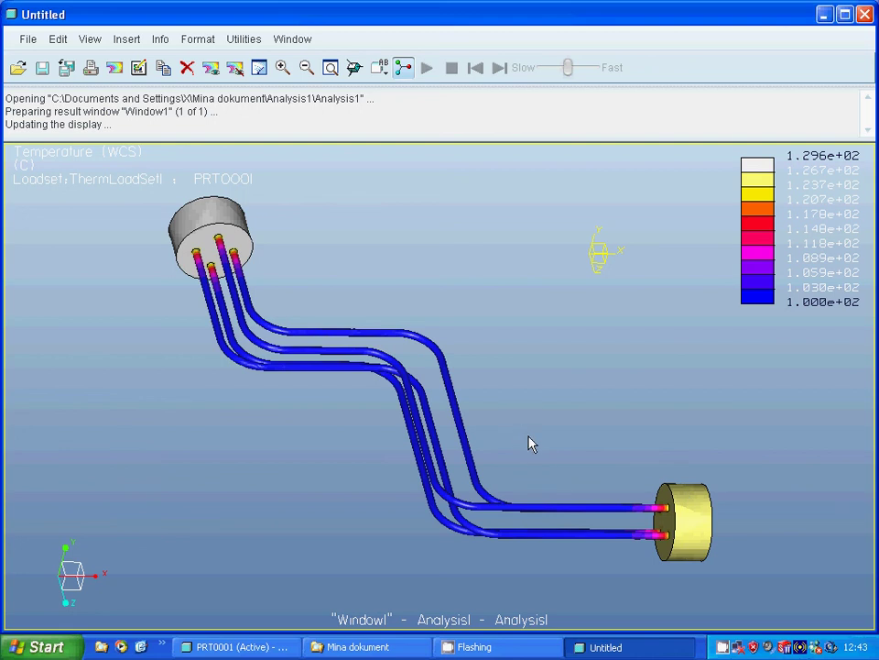
# Insert a second result window and load the Analysis1 design study into it
pyautogui.moveTo(529, 443); pyautogui.dragTo(493, 438, button='middle')
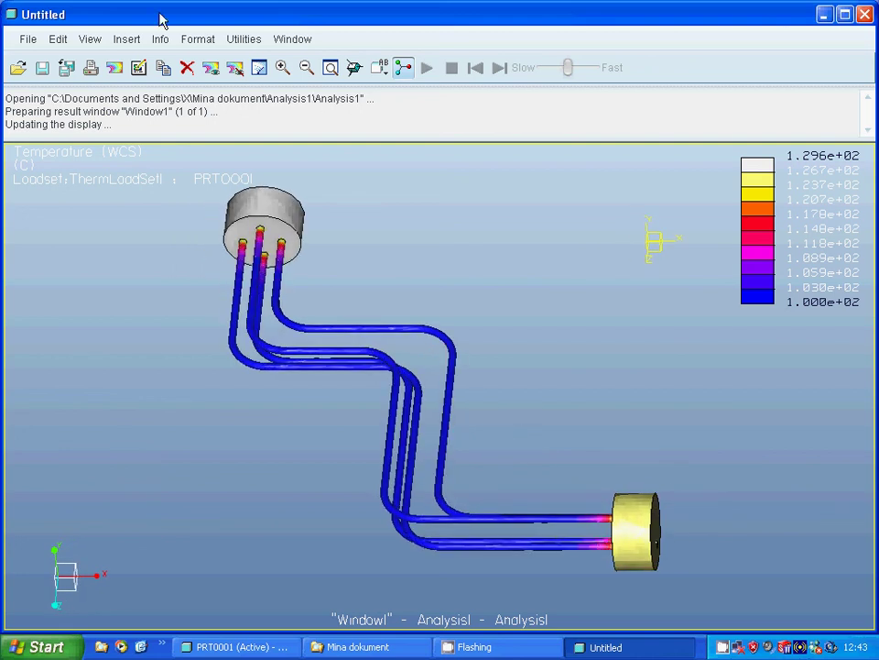
pyautogui.click(125, 40)
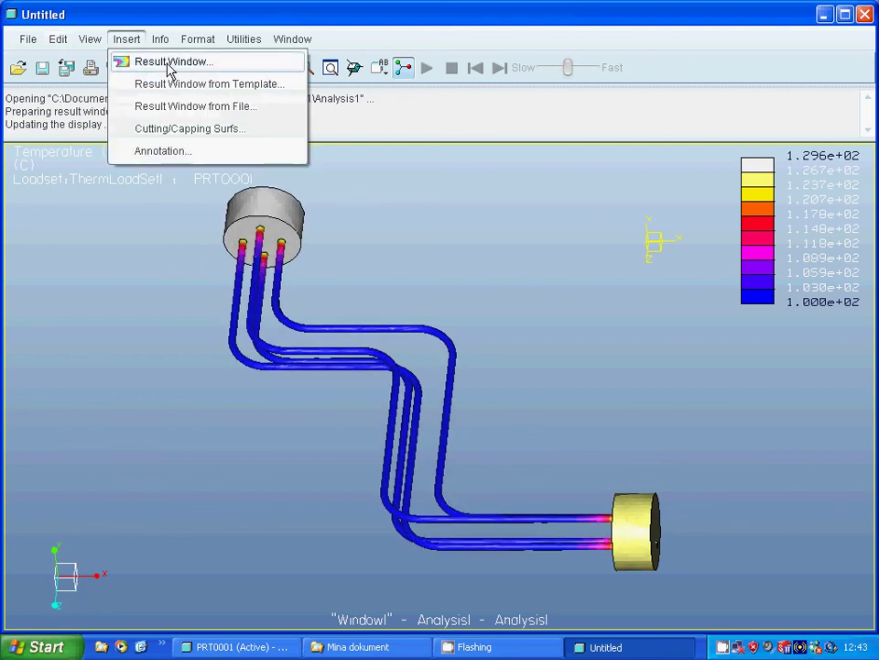
pyautogui.click(169, 64)
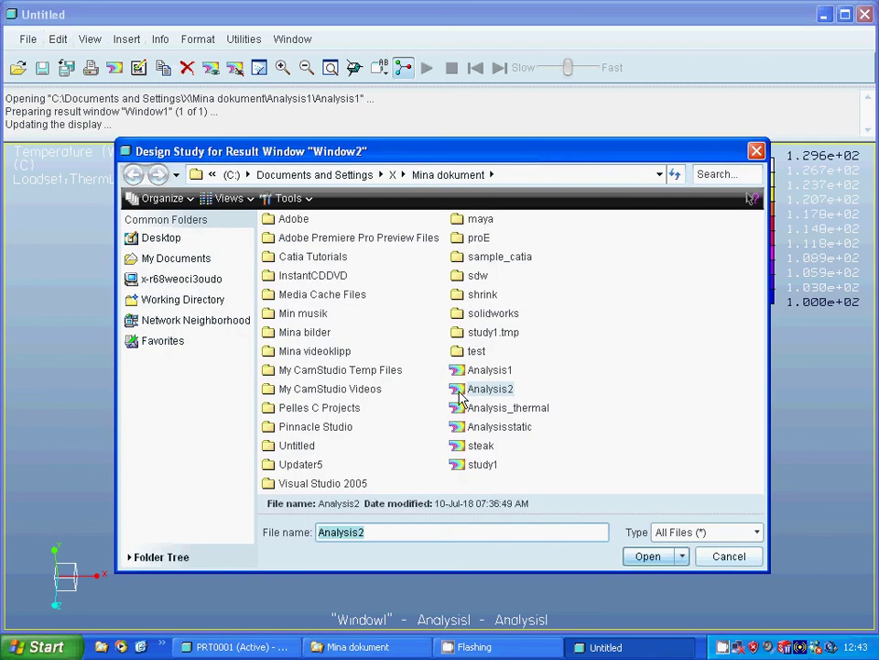
pyautogui.click(461, 376)
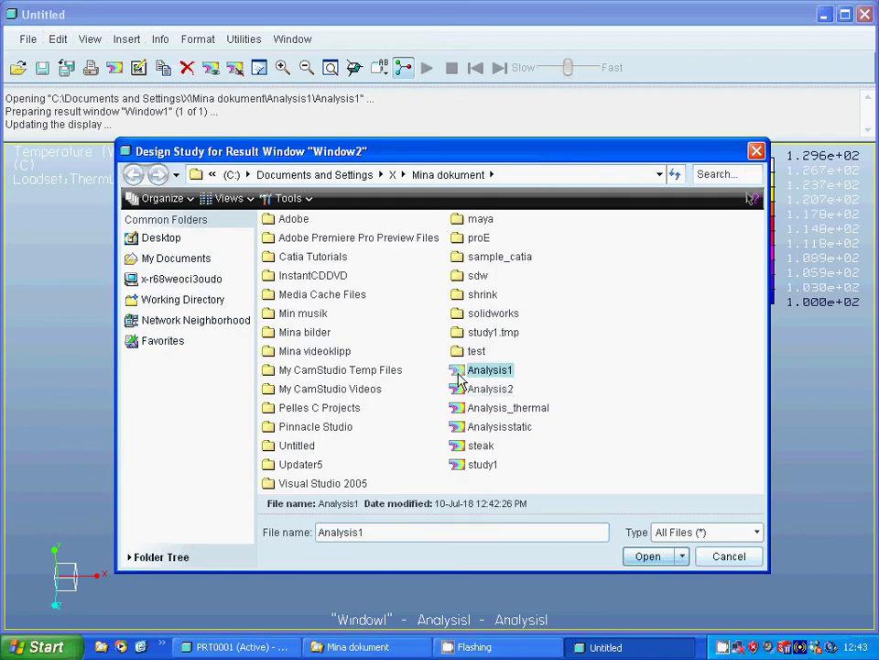
pyautogui.click(652, 557)
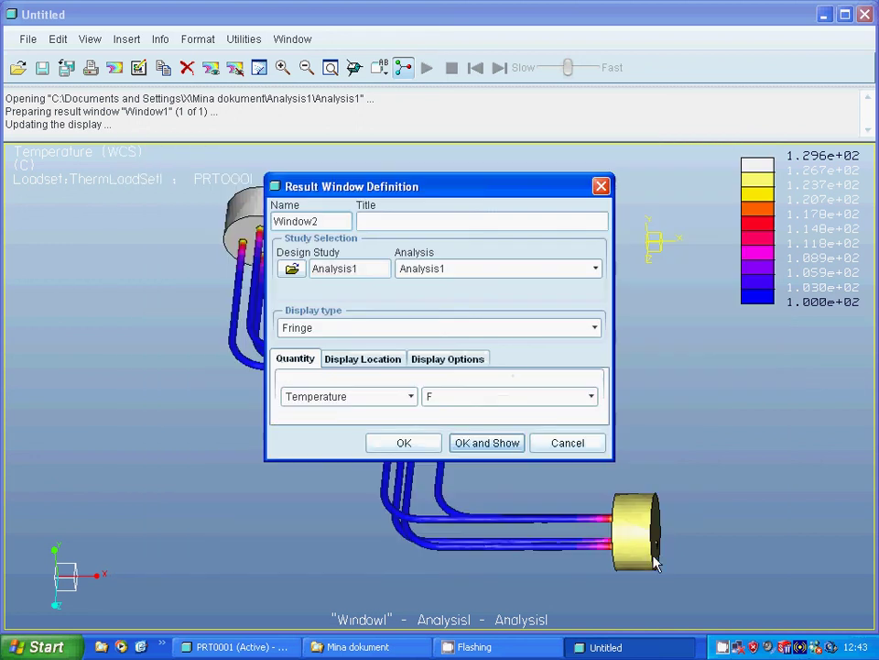
# Define Window2 as a Fringe display of Temp Gradient in F / in with the Magnitude component, and show it beside the temperature plot
pyautogui.click(592, 400)
pyautogui.click(496, 444)
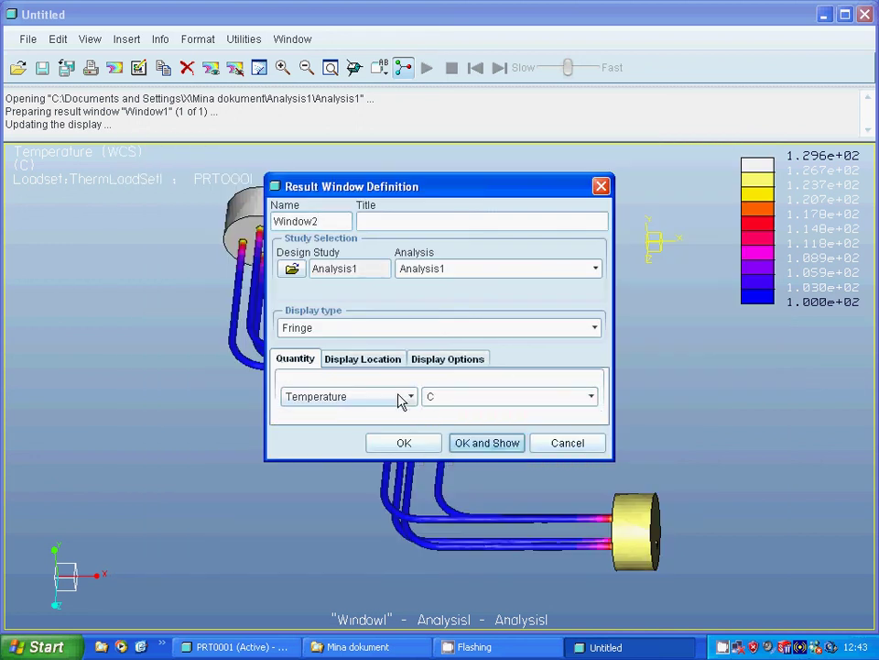
pyautogui.click(411, 397)
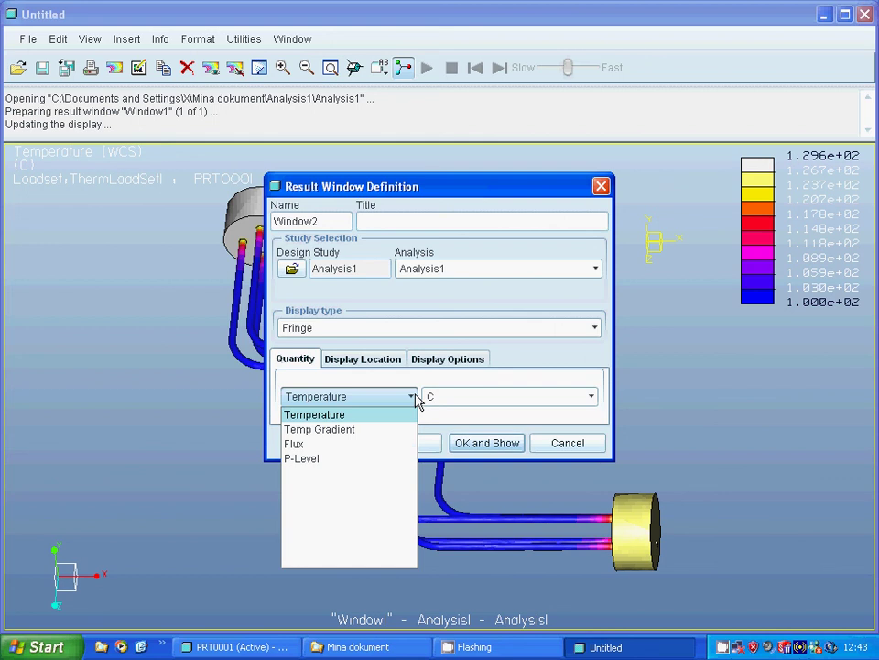
pyautogui.click(348, 430)
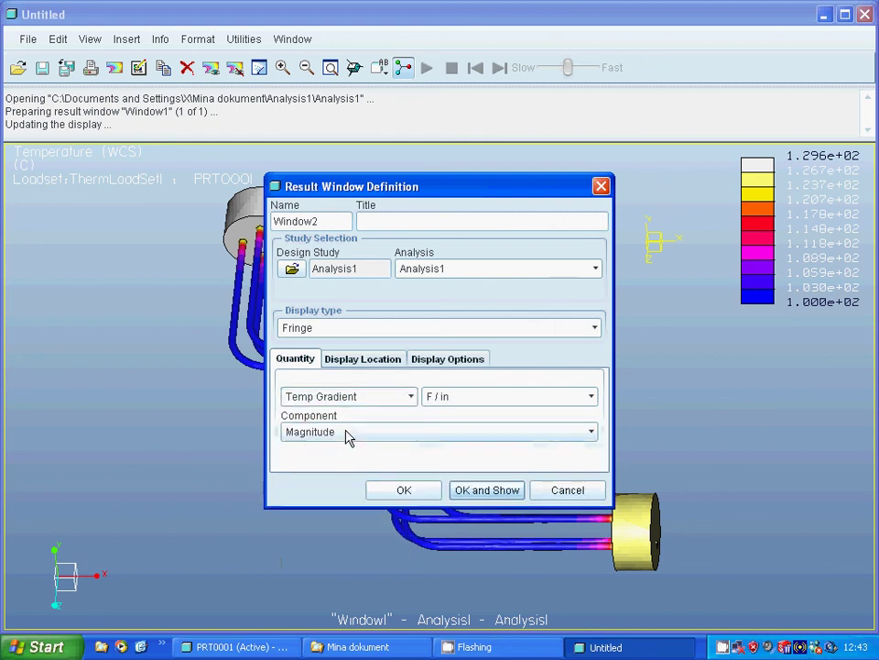
pyautogui.click(591, 433)
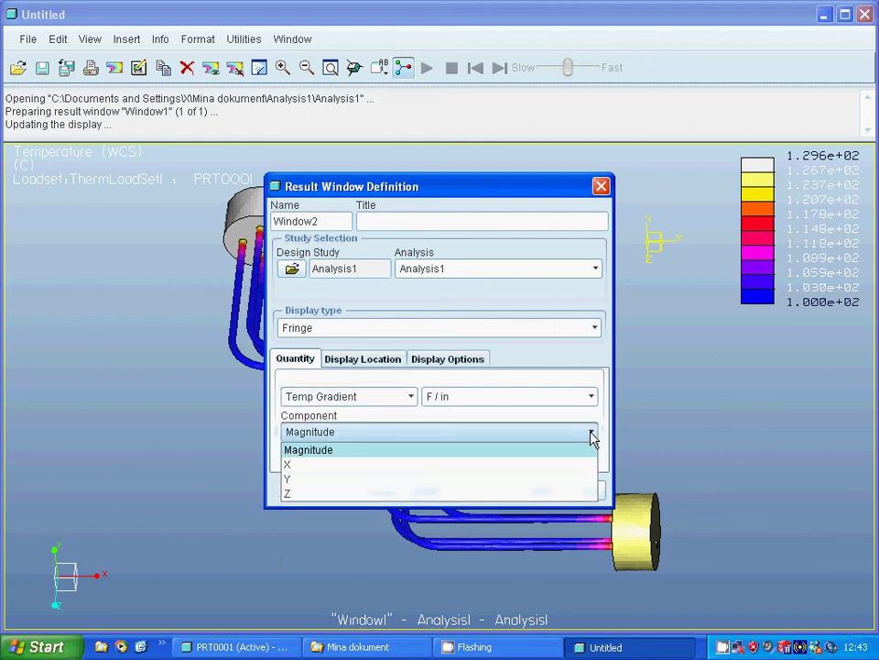
pyautogui.click(440, 450)
pyautogui.click(485, 493)
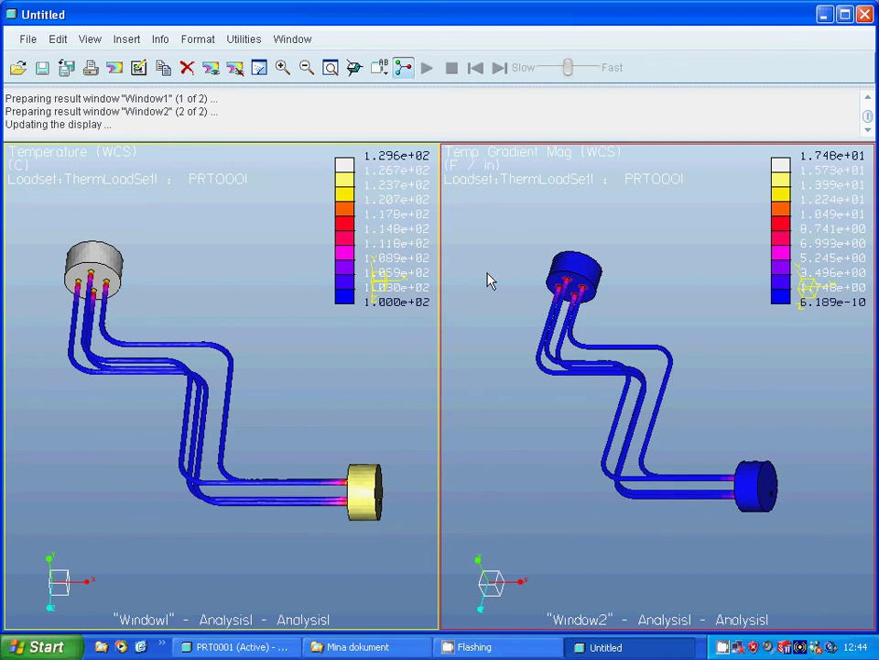
# Start inserting another result window alongside the temperature and gradient displays
pyautogui.click(129, 45)
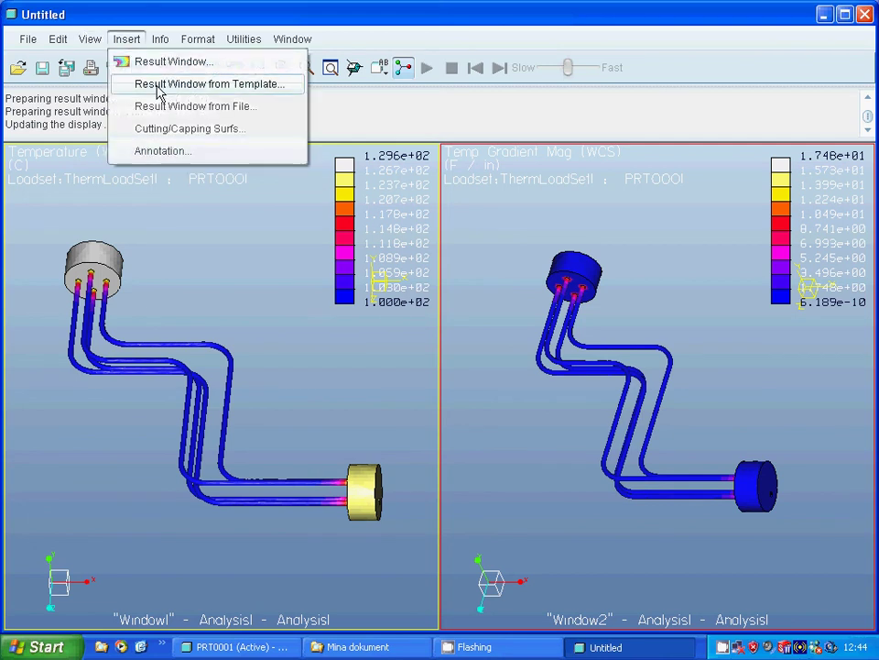